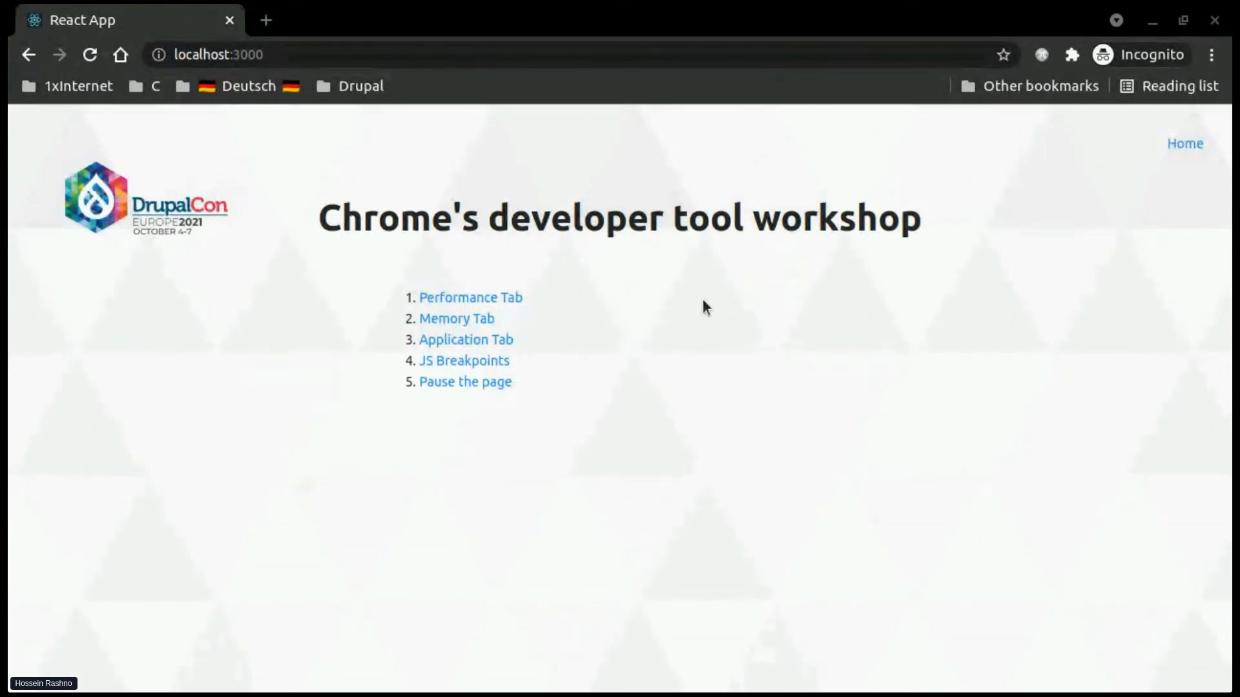
Open the Performance Tab exercise page and look over its images between the top and bottom text
click(478, 298)
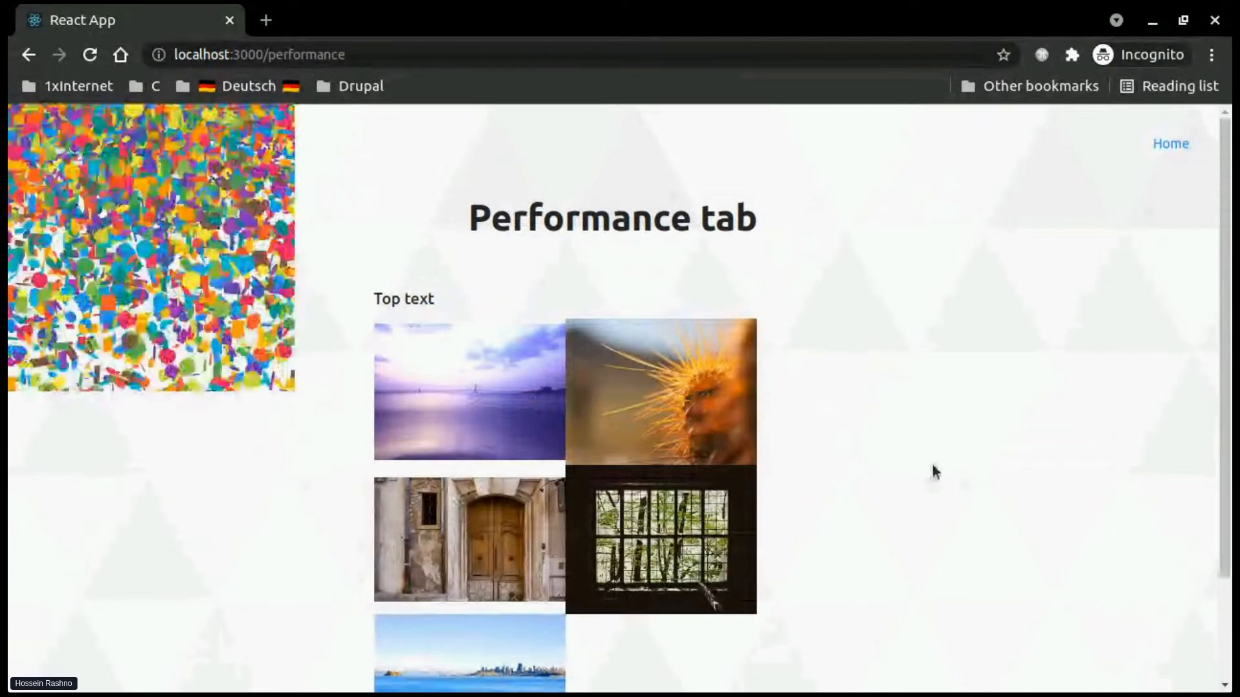
scroll(933, 471, down, 2)
scroll(933, 471, down, 1)
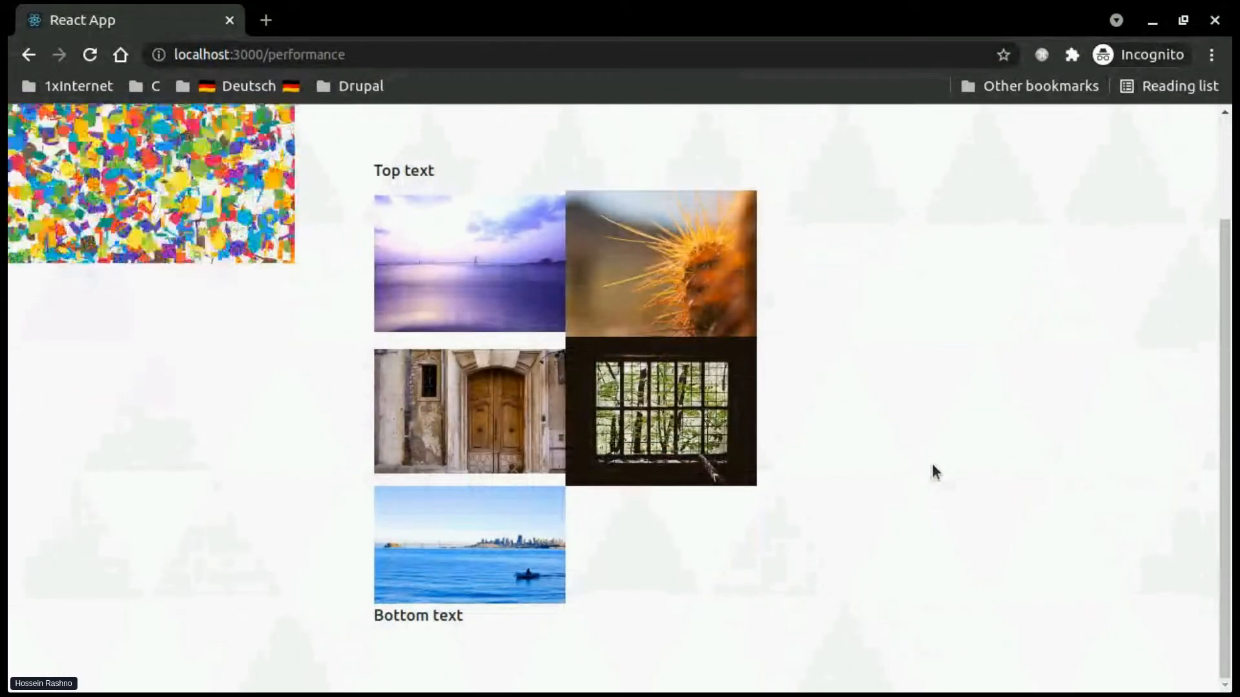
scroll(932, 471, up, 3)
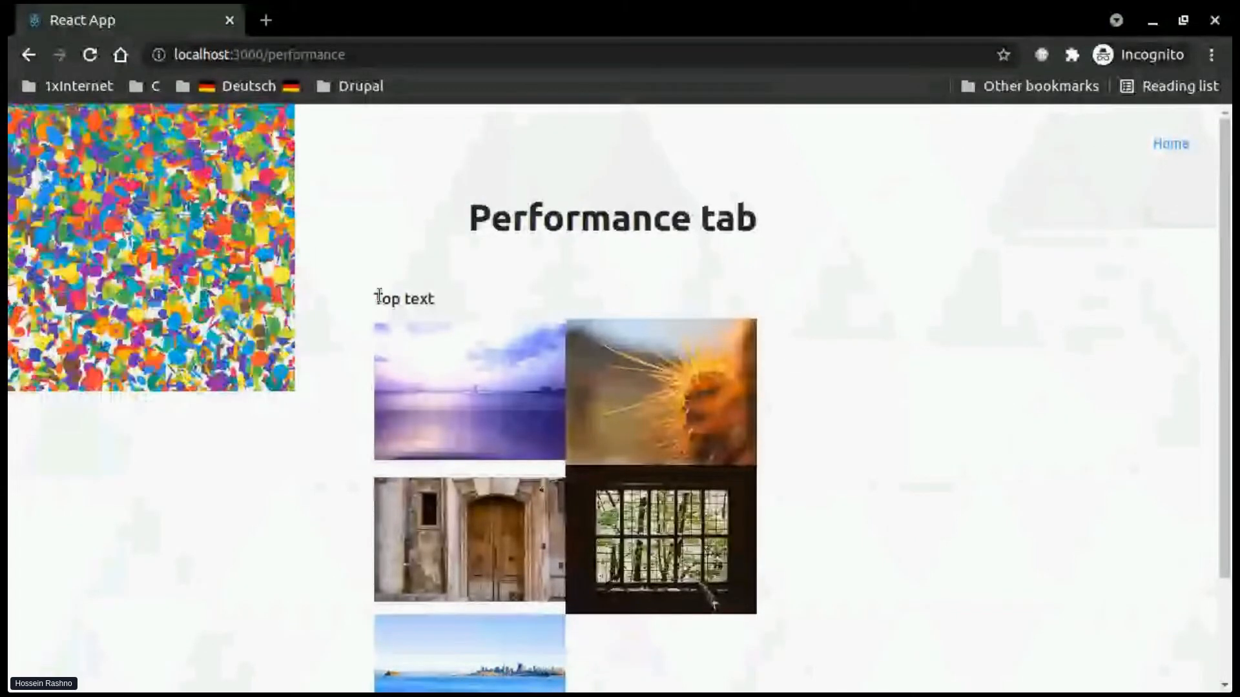
scroll(411, 309, down, 3)
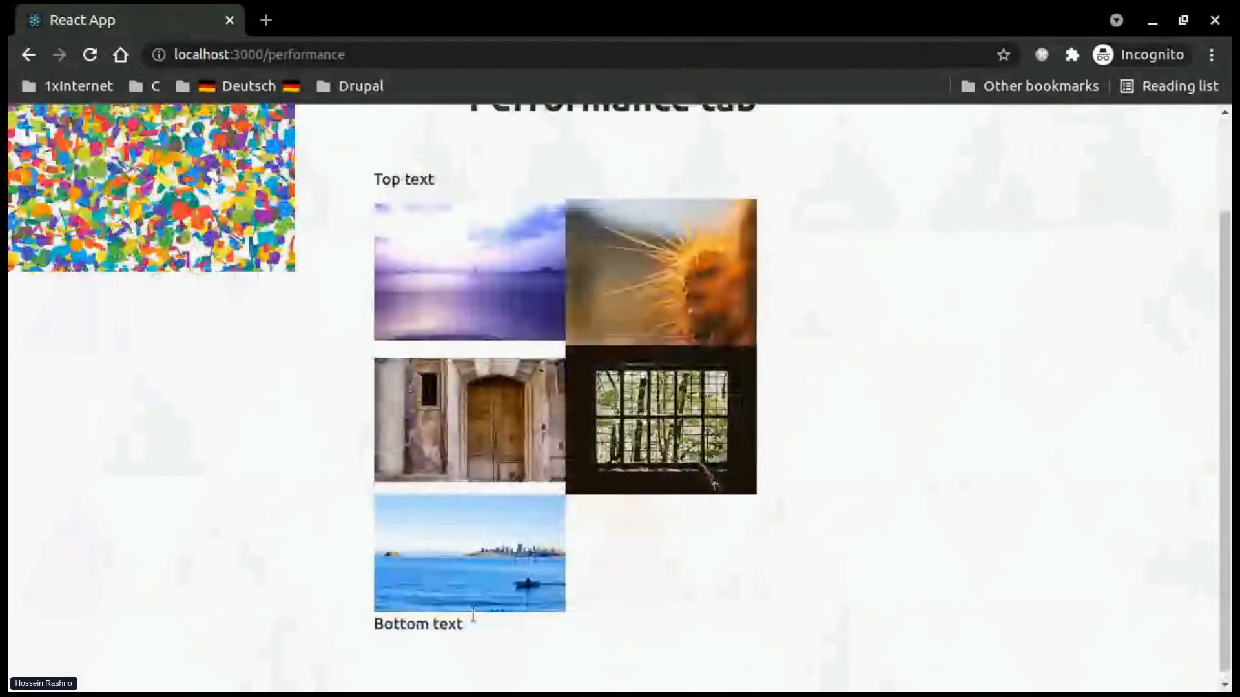
scroll(633, 553, up, 3)
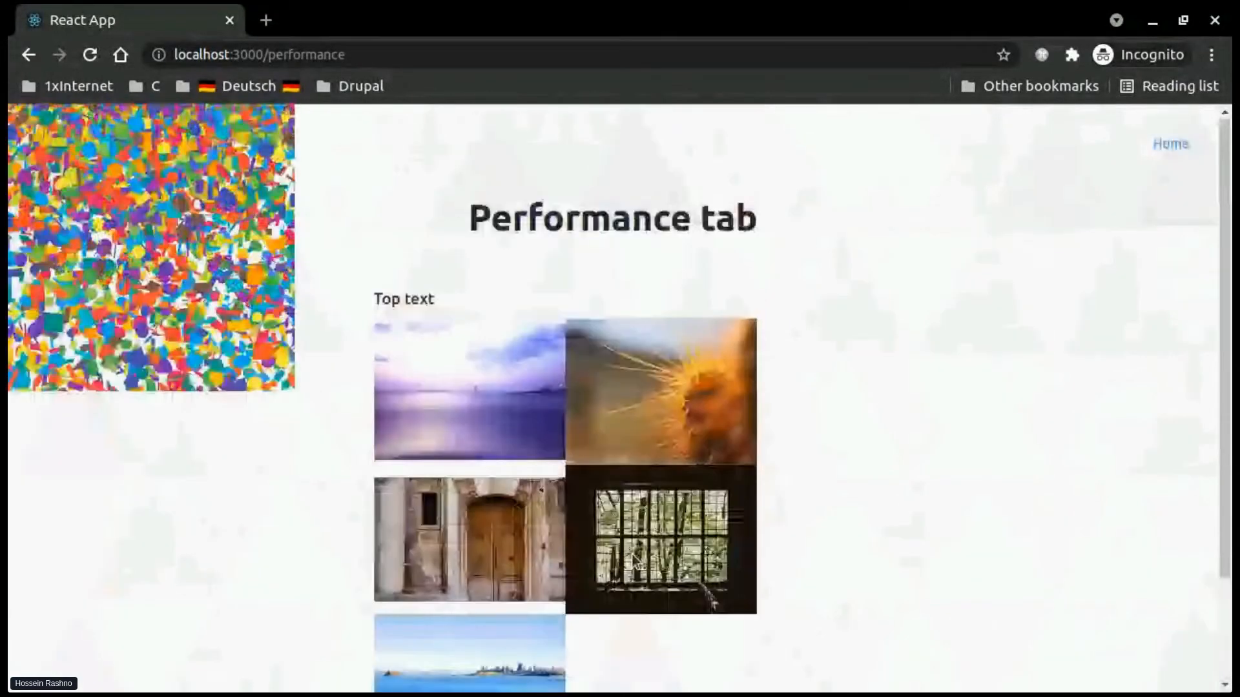
scroll(521, 528, down, 3)
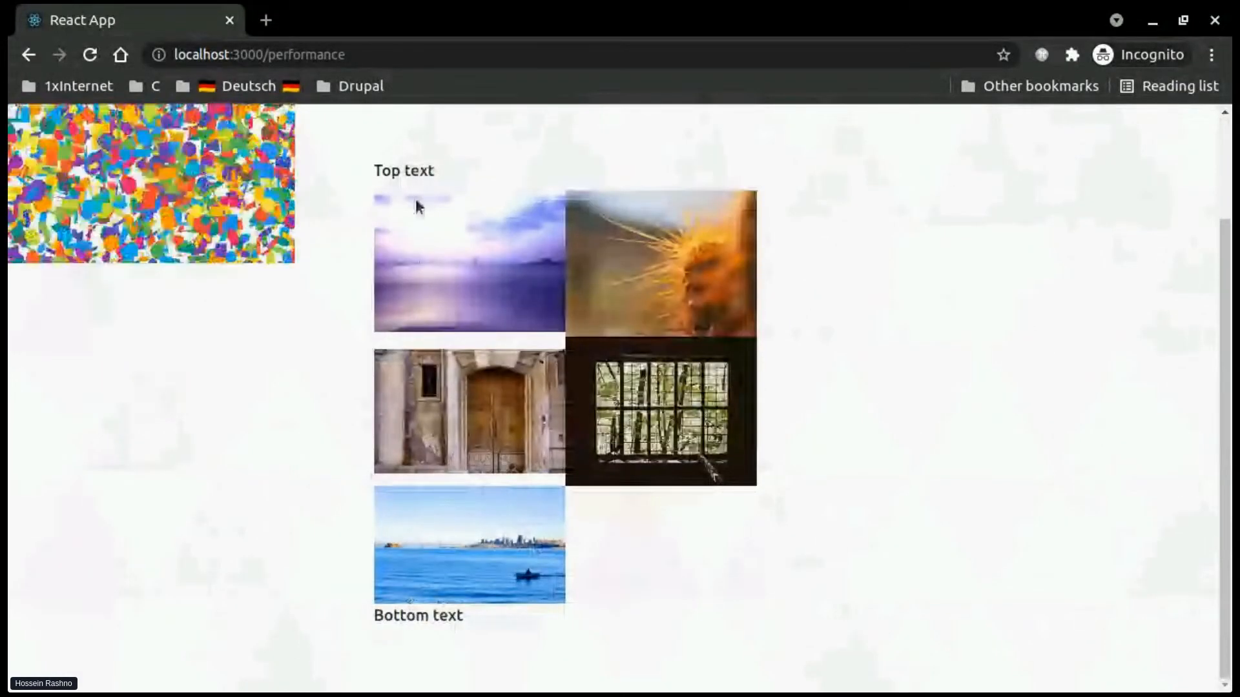
scroll(417, 205, up, 3)
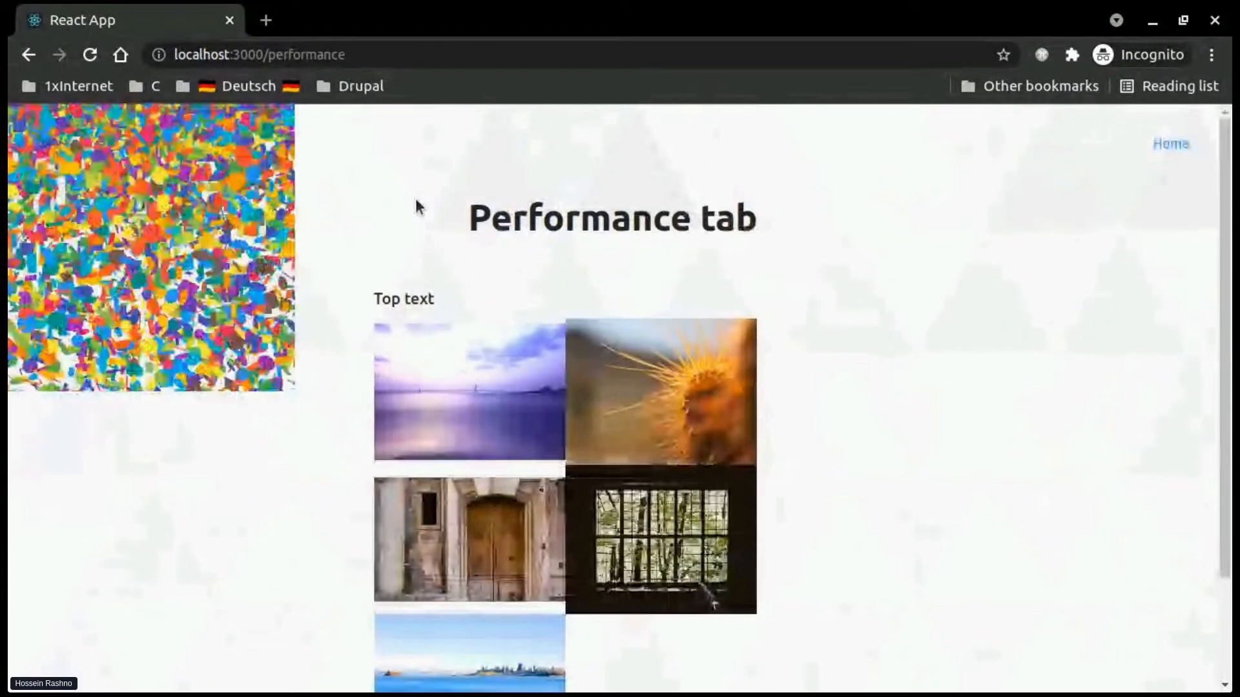
Reload the performance page and examine how the images load between the top and bottom text
key(ctrl+r)
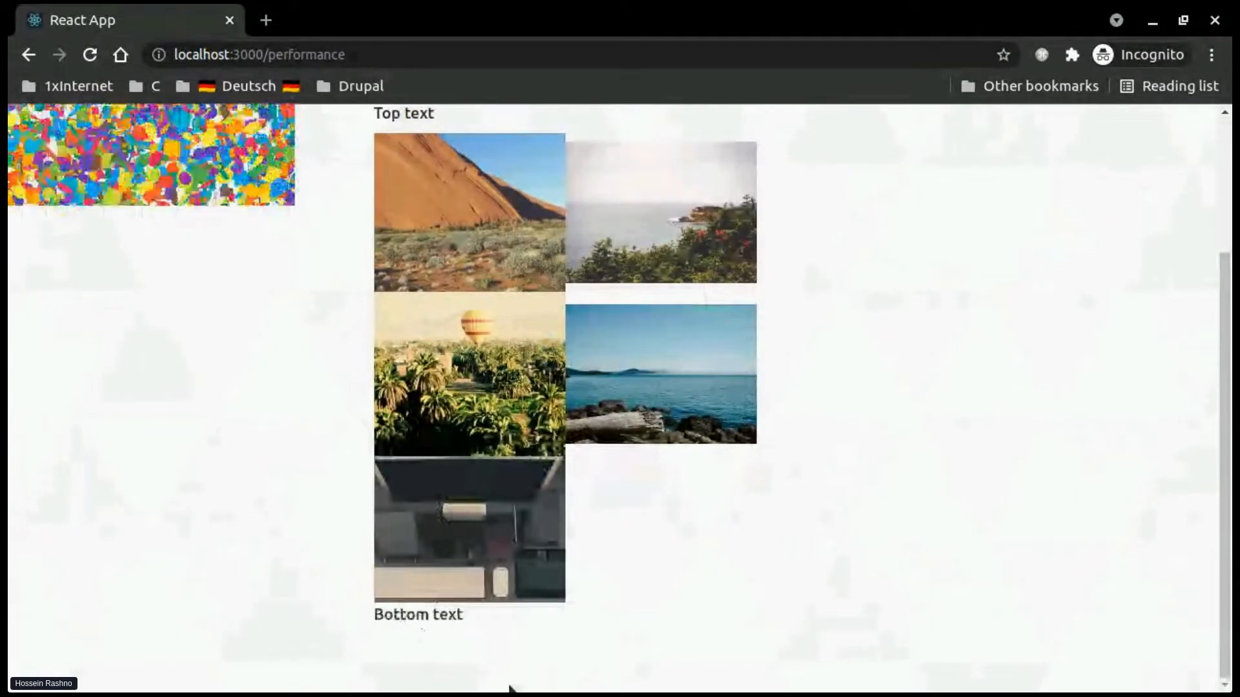
scroll(796, 136, up, 5)
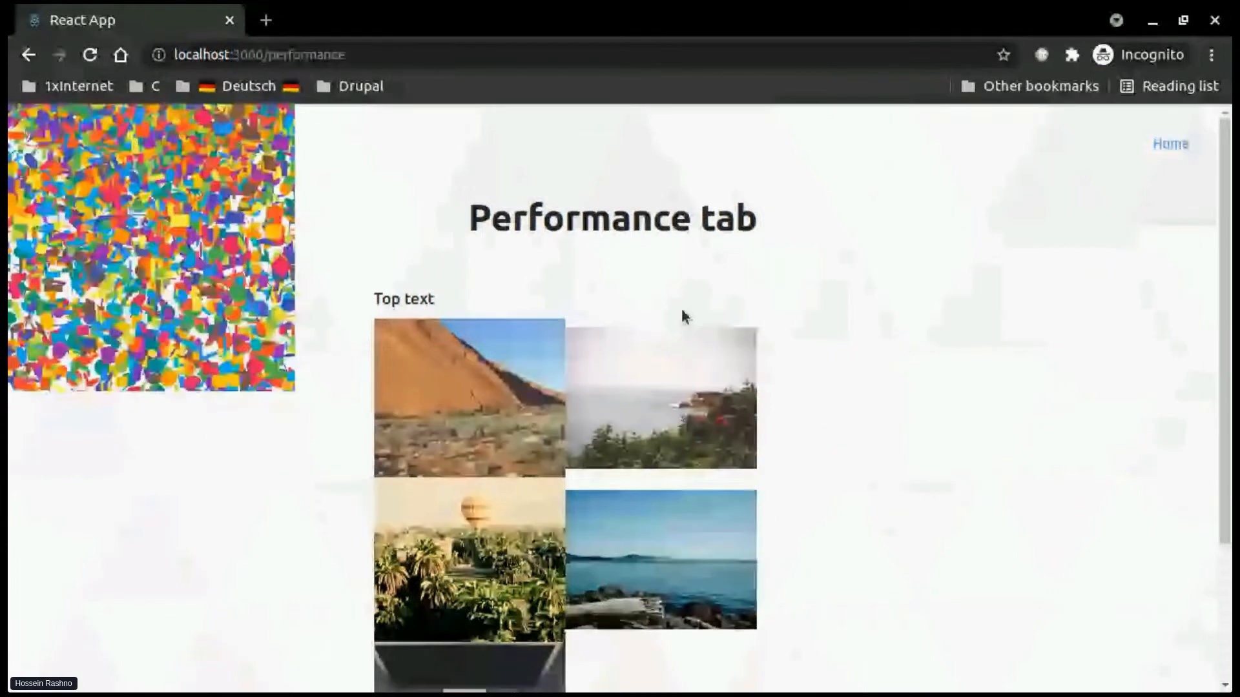
scroll(509, 491, down, 3)
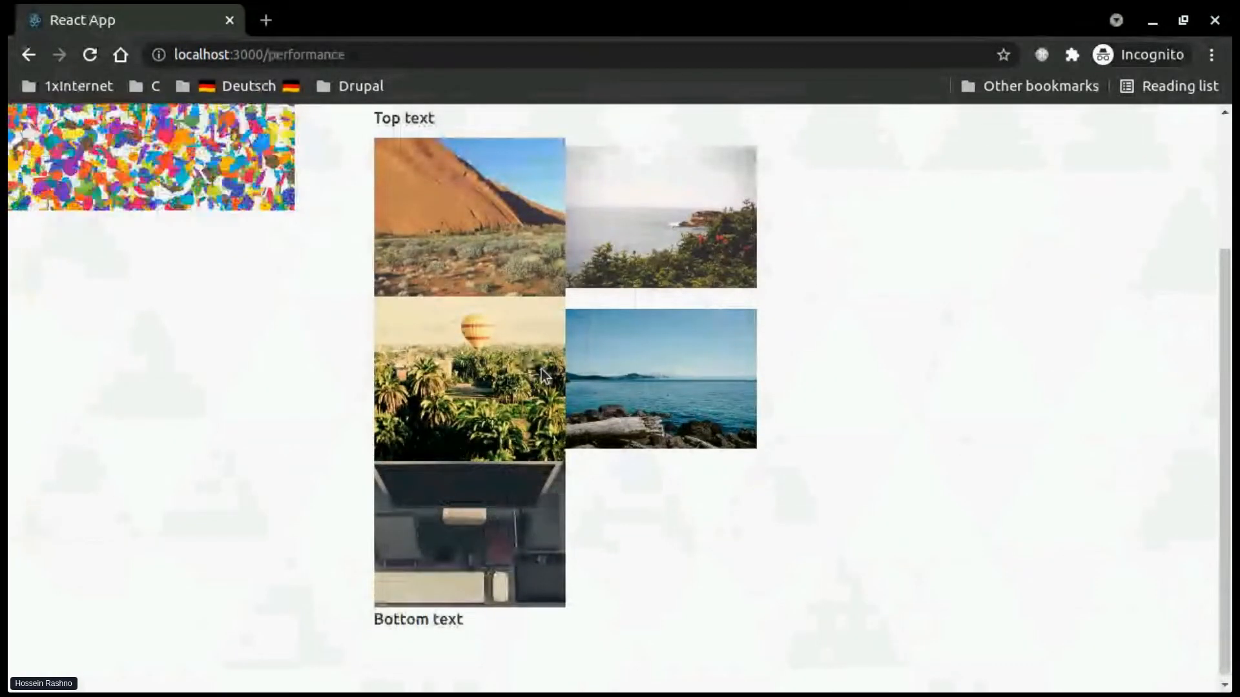
scroll(541, 369, up, 3)
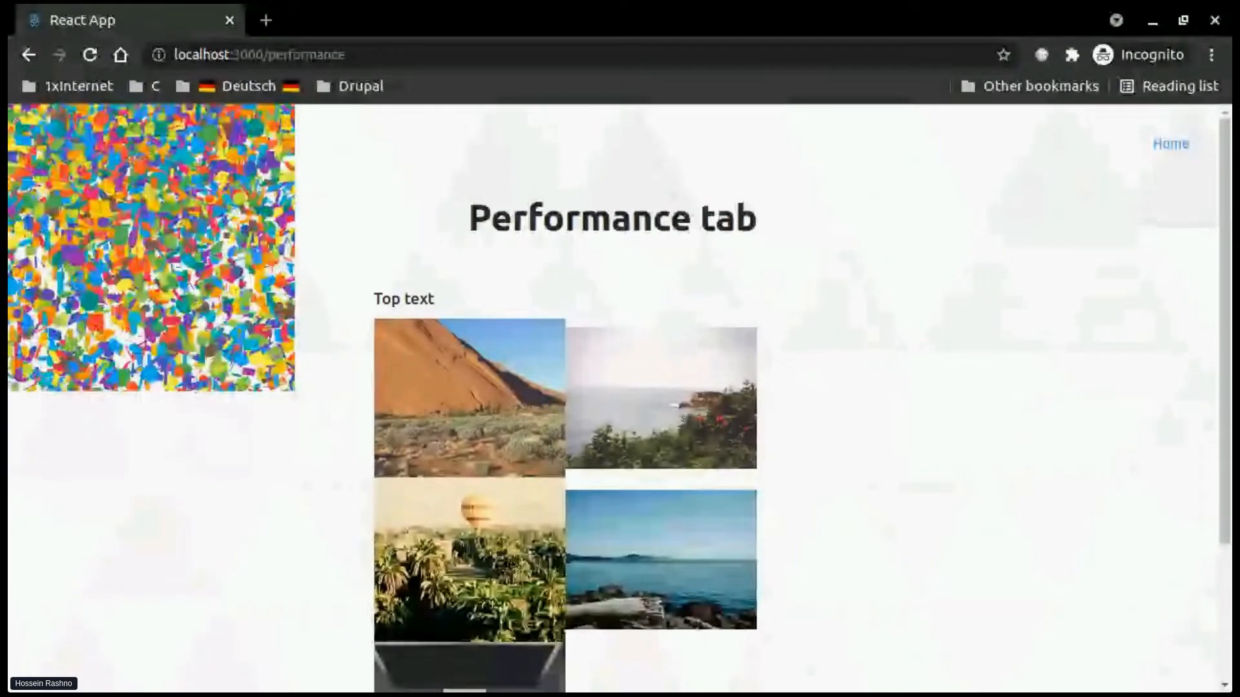
Switch to the code editor and open index.js from the src/pages/performance folder
key(alt+Tab)
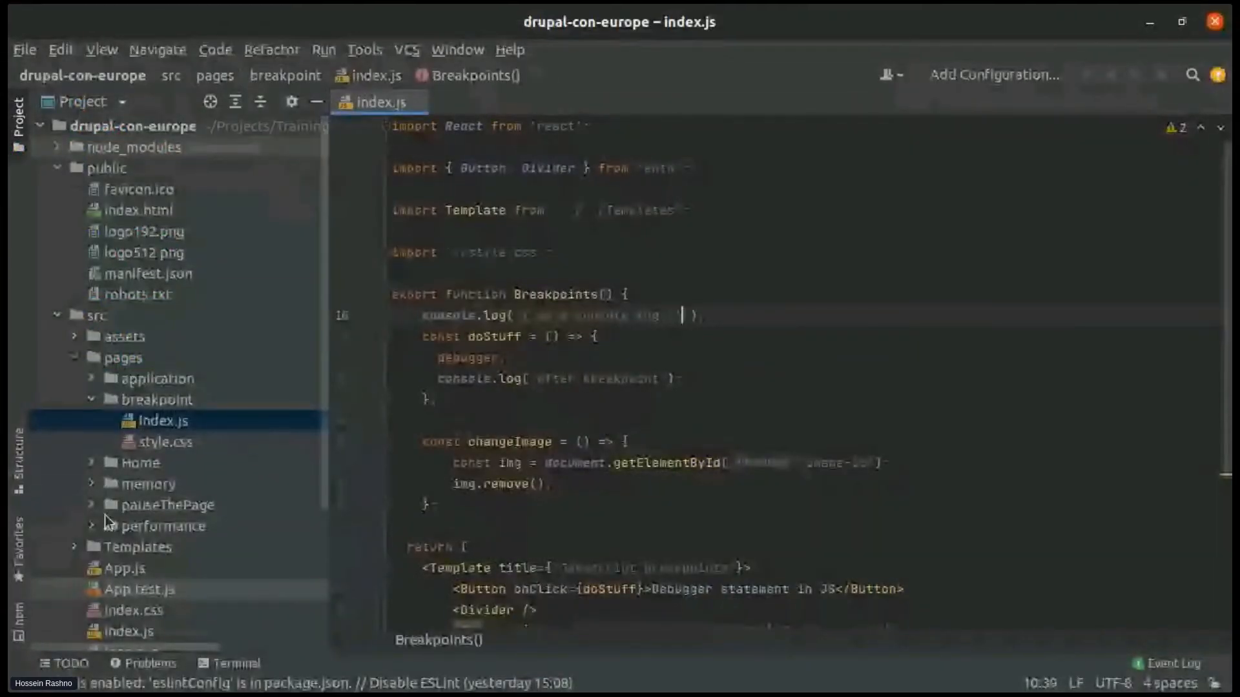
click(91, 526)
click(160, 547)
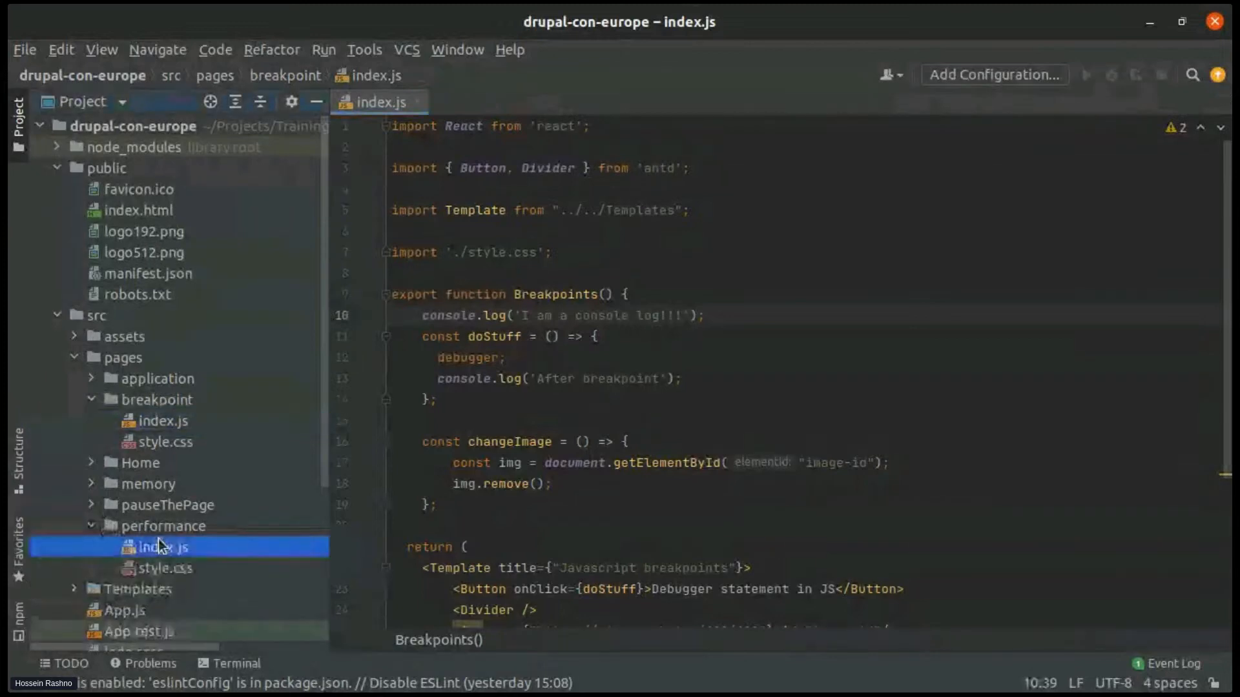
double_click(159, 546)
Set the Confetti component's numberOfPieces to 1000 and return to the browser
click(852, 456)
key(BackSpace)
text(1)
key(alt+Tab)
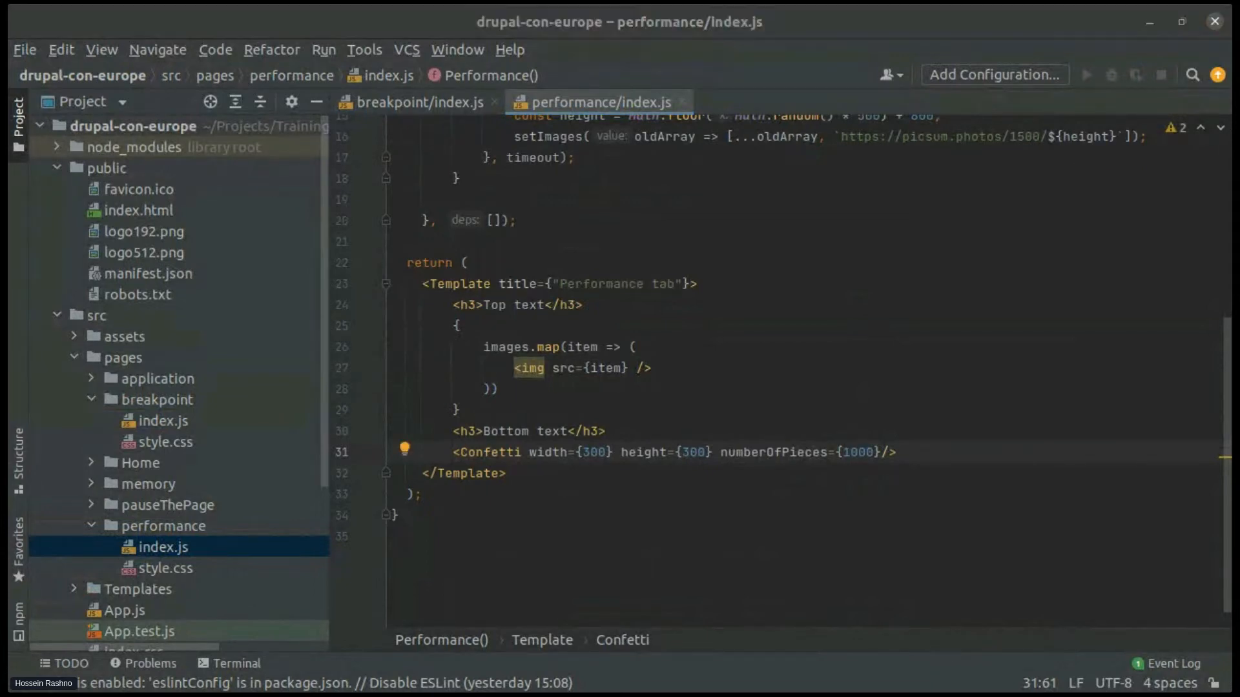
key(alt+Tab)
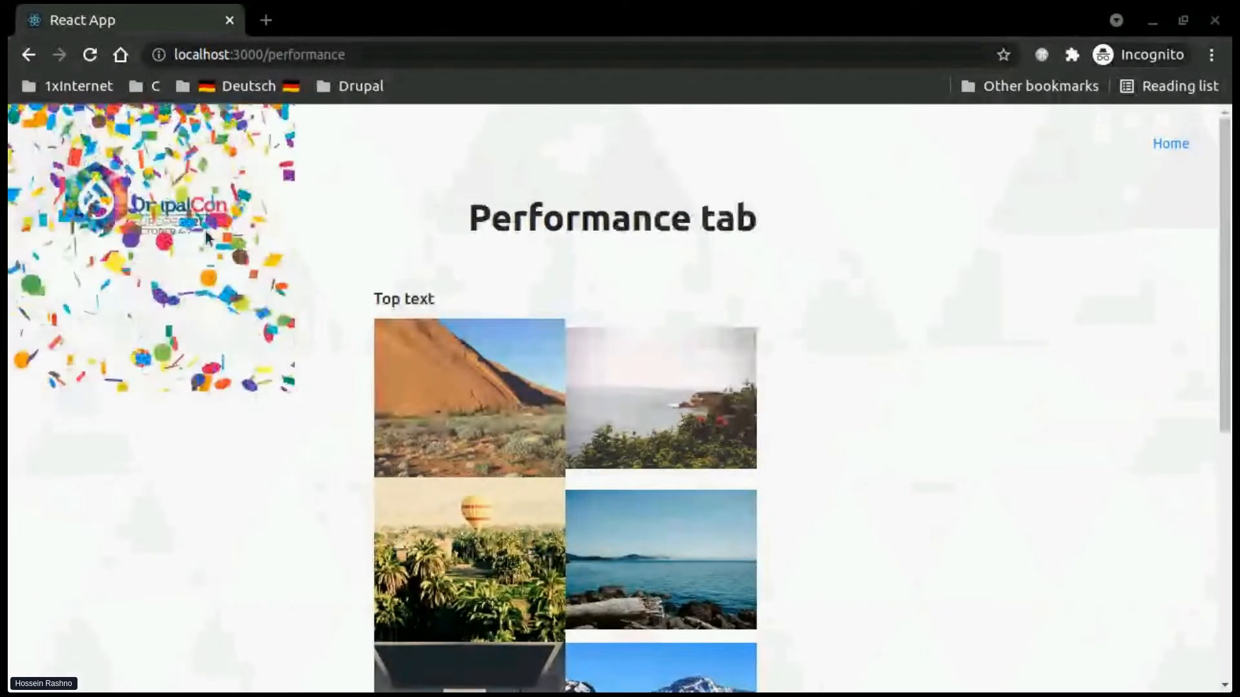
Inspect the page, enlarge the developer tools area, and show the Performance tools with the capture settings hidden
right_click(955, 314)
click(940, 583)
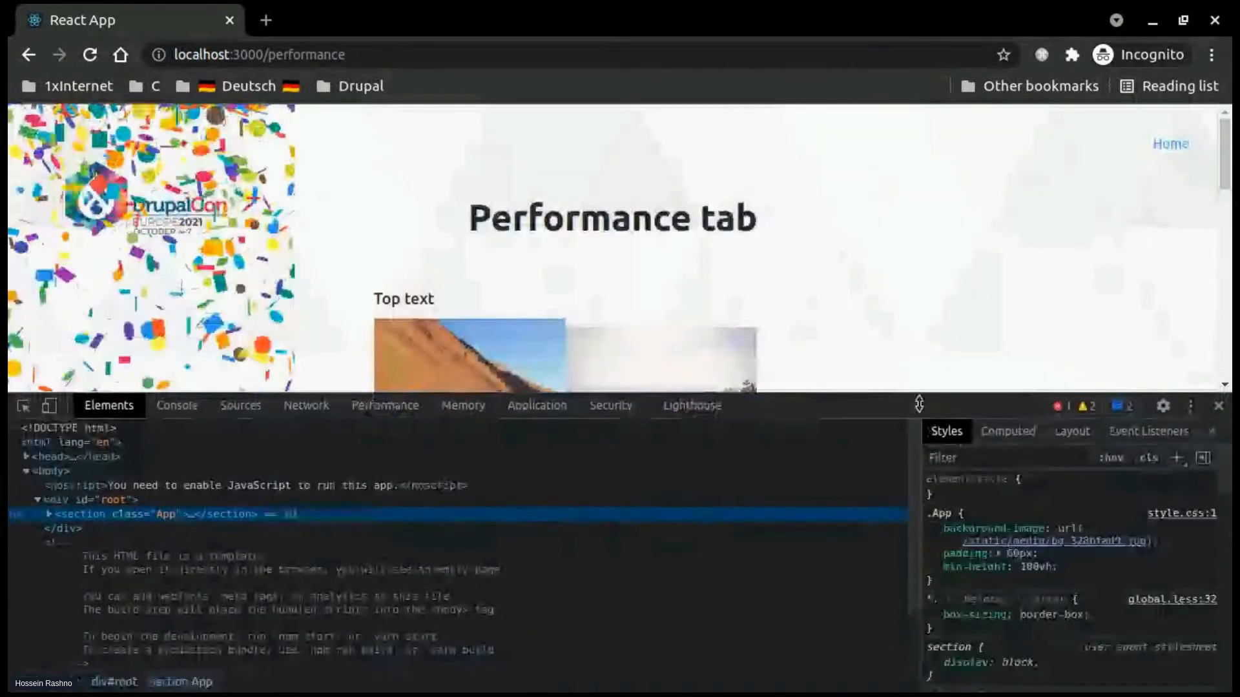
drag(919, 405, 919, 365)
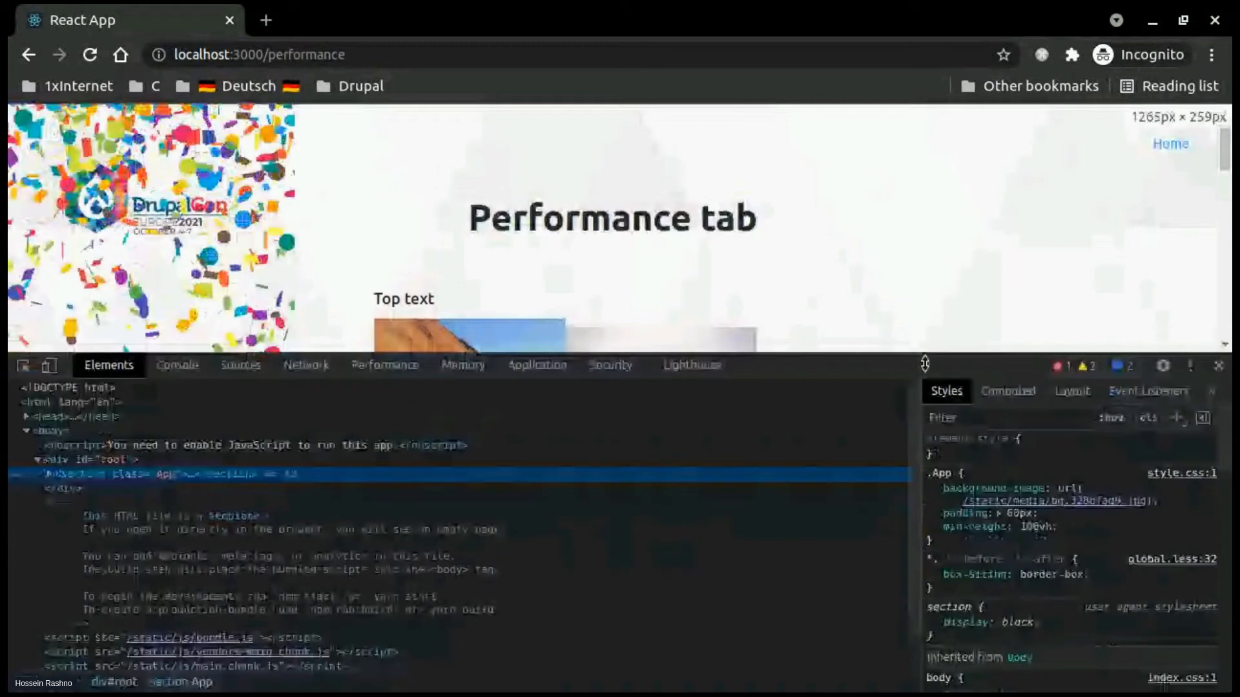
click(387, 374)
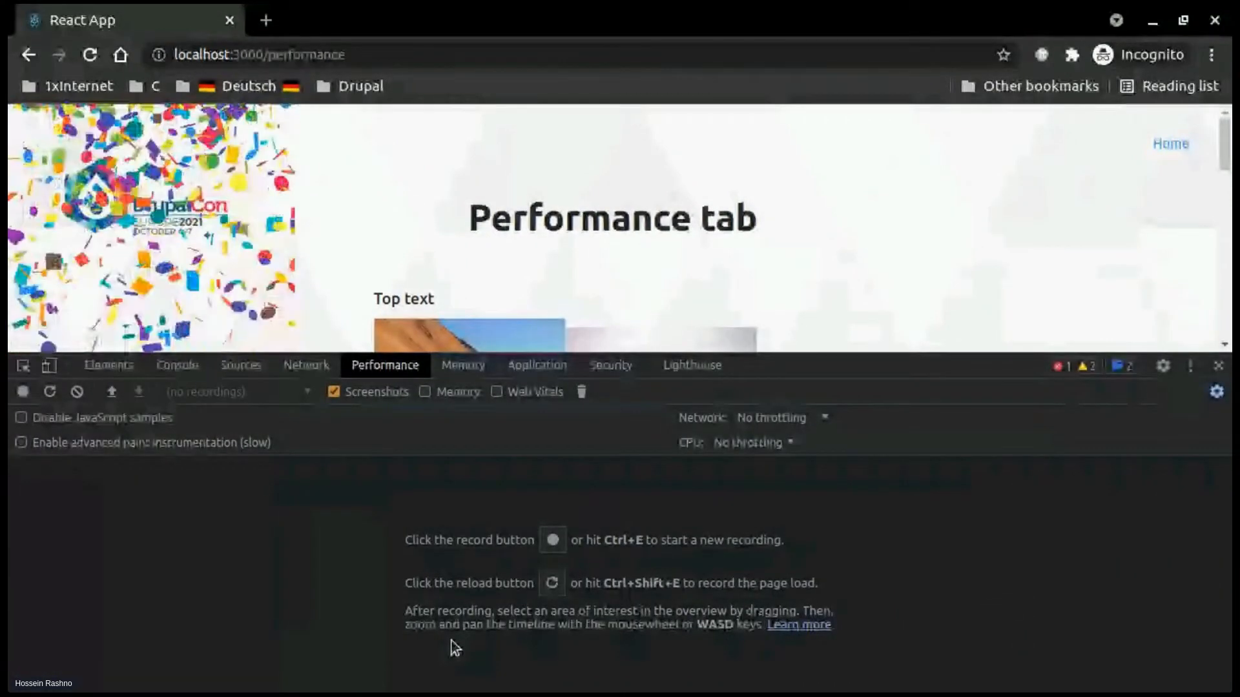
click(1216, 391)
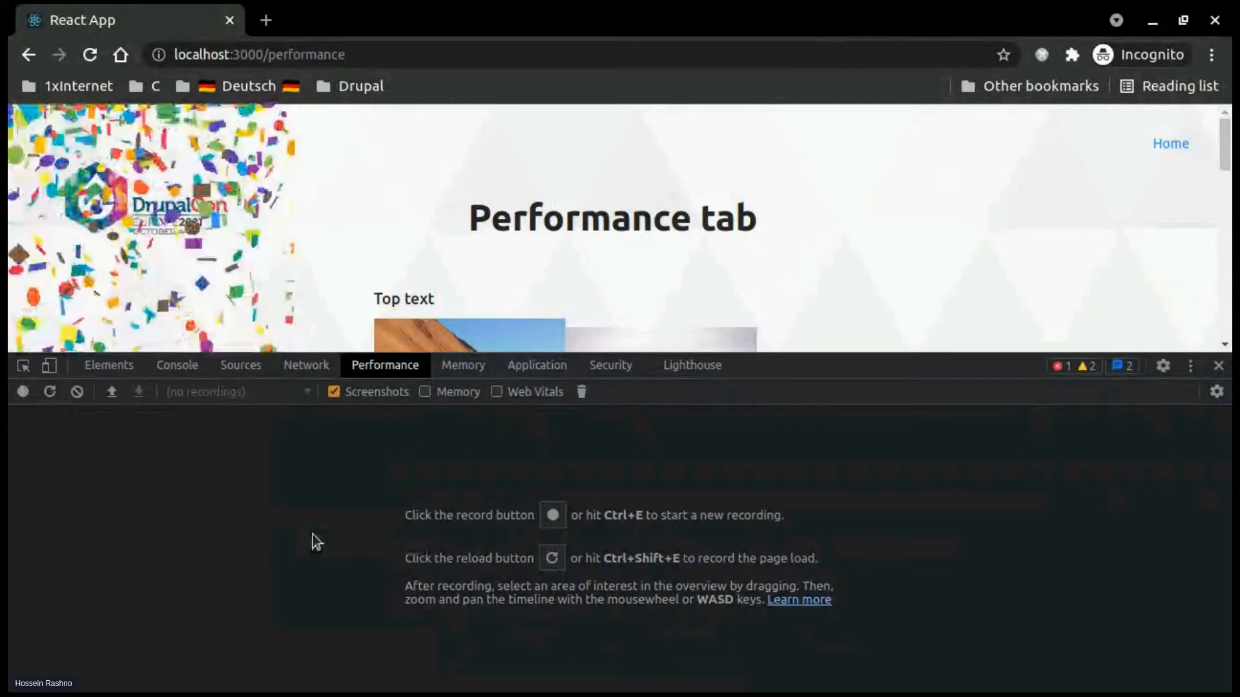
click(50, 392)
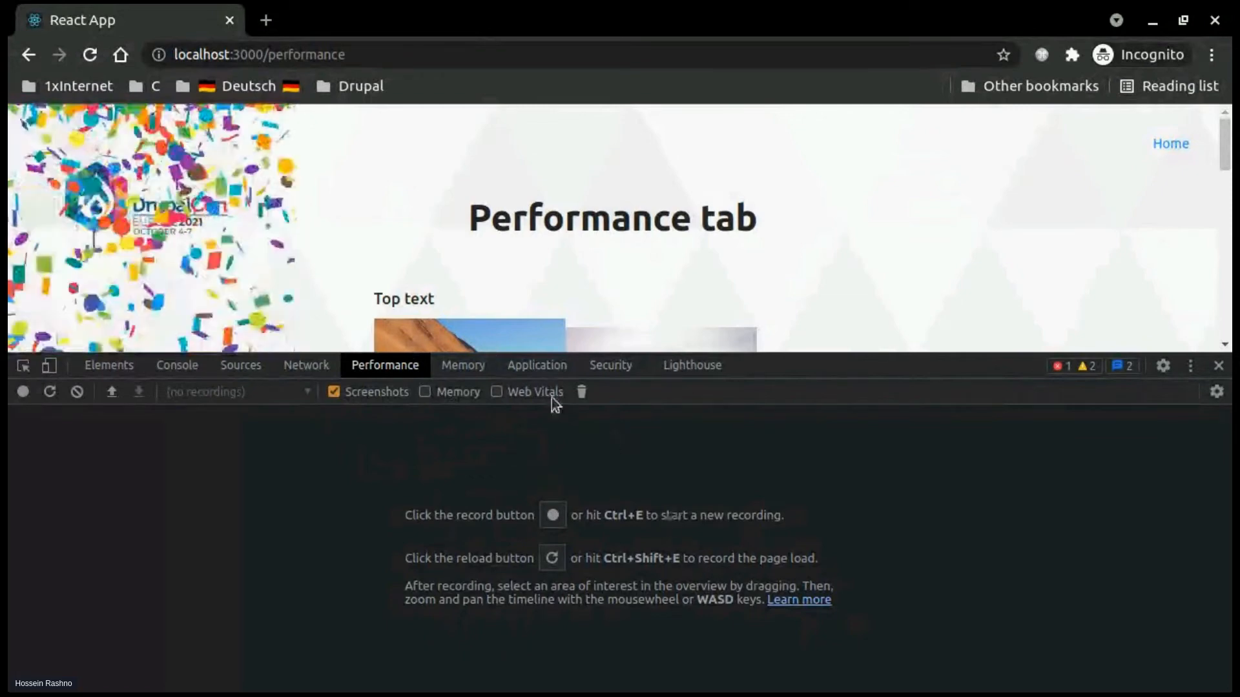
Show the capture settings and try CPU throttling at 4× slowdown and at 6× slowdown
click(1217, 392)
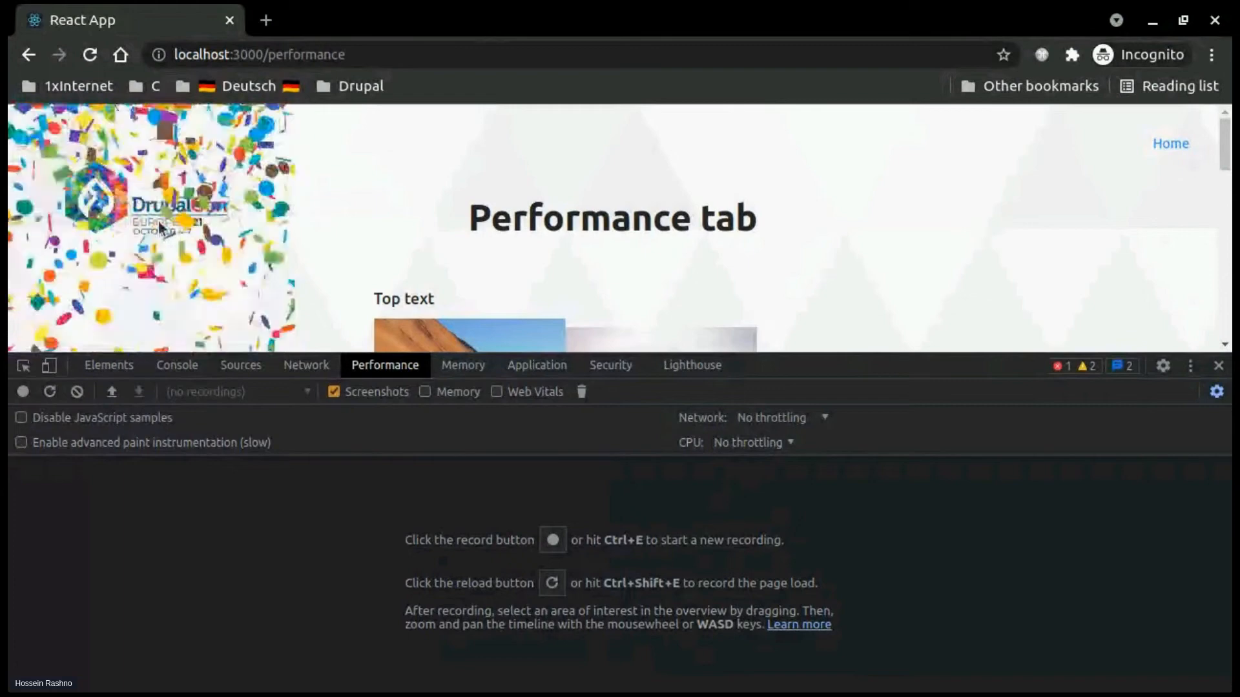
click(748, 442)
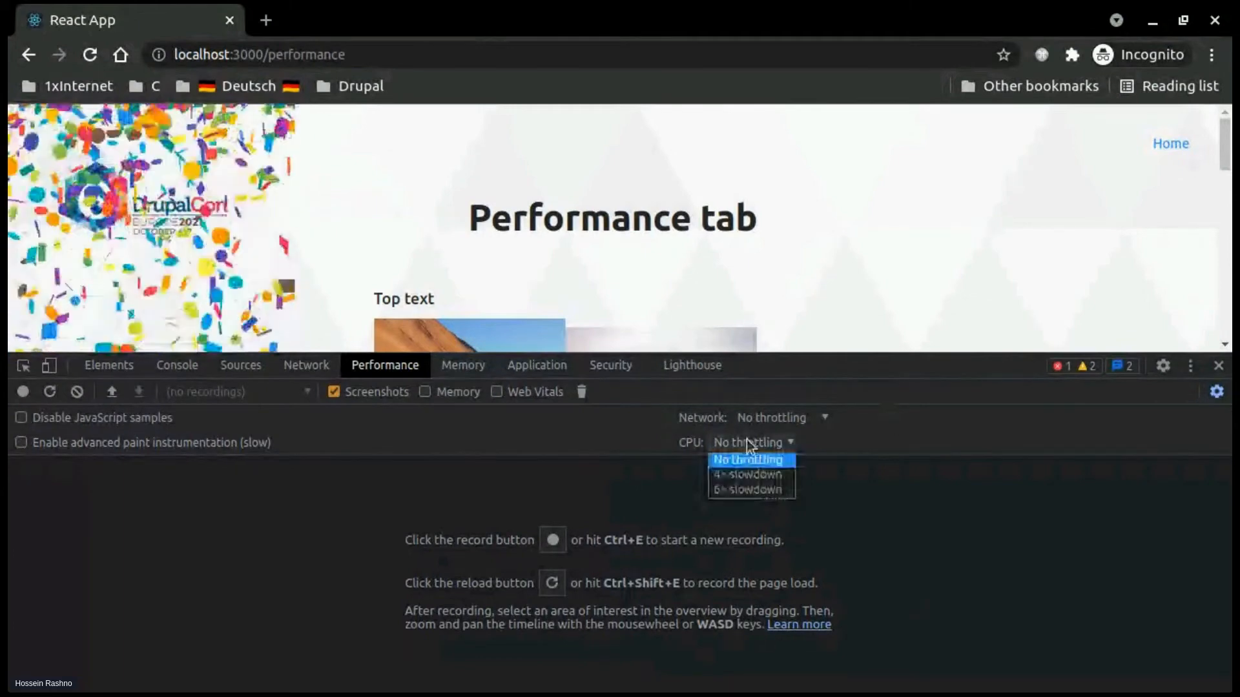
click(761, 477)
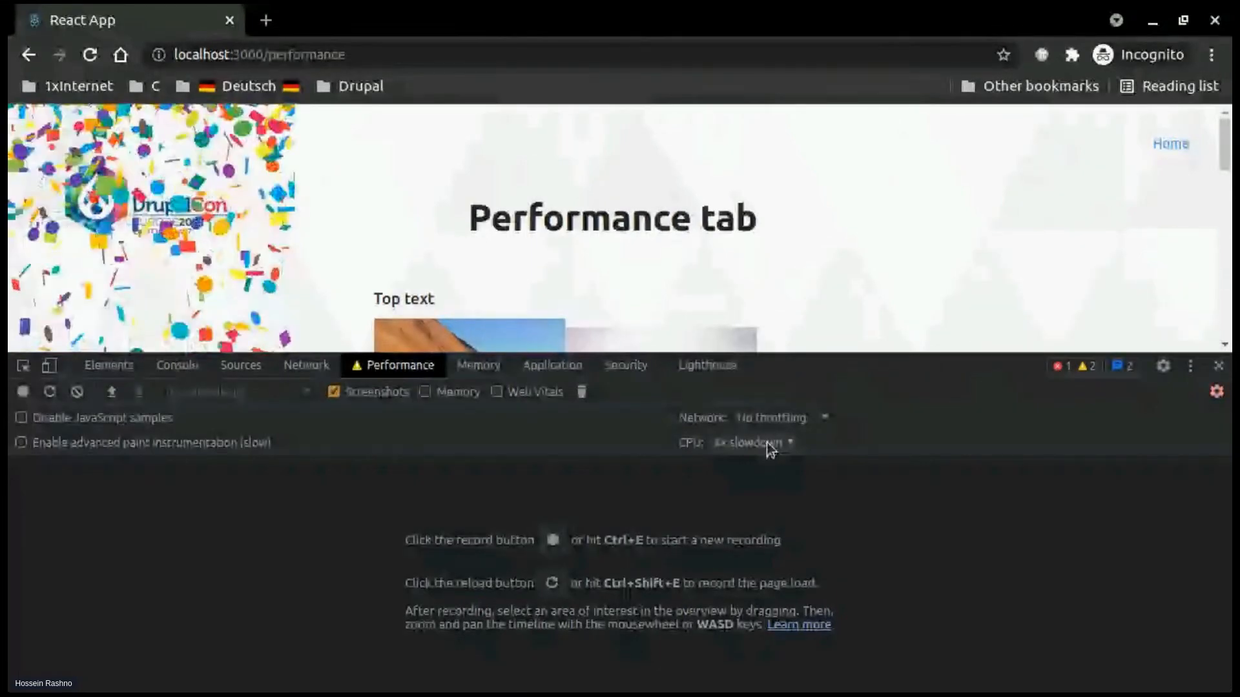
click(768, 446)
click(761, 489)
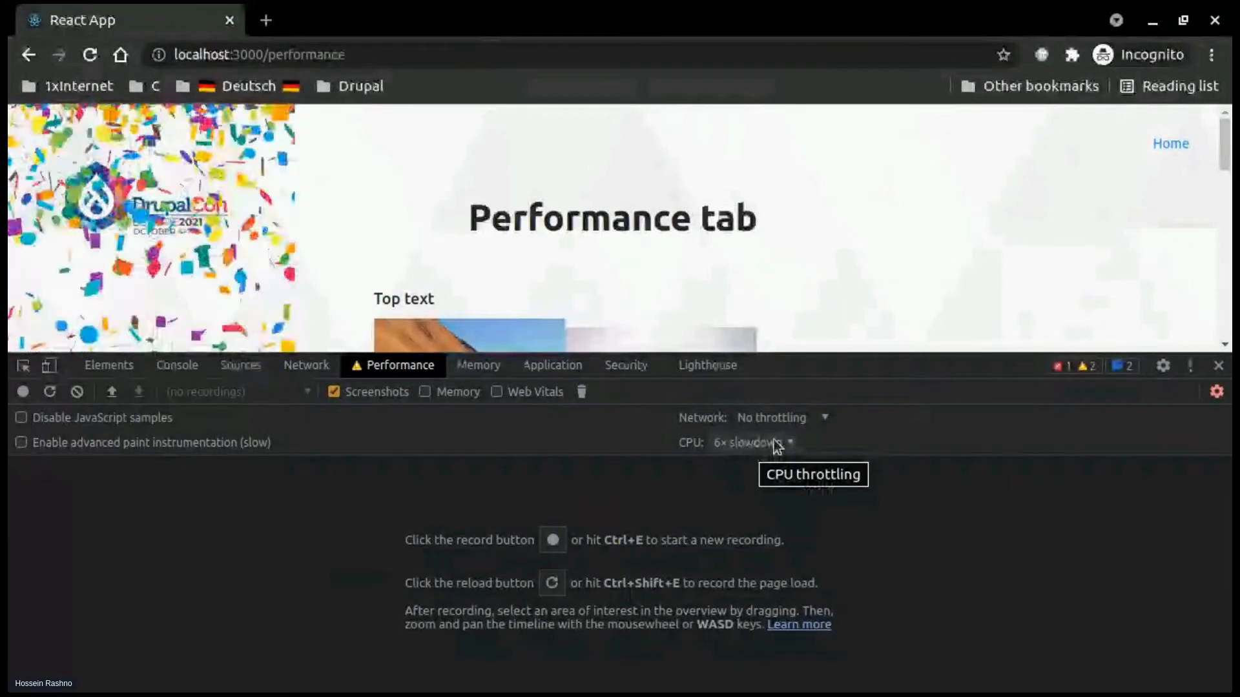
Set CPU throttling back to No throttling
click(743, 451)
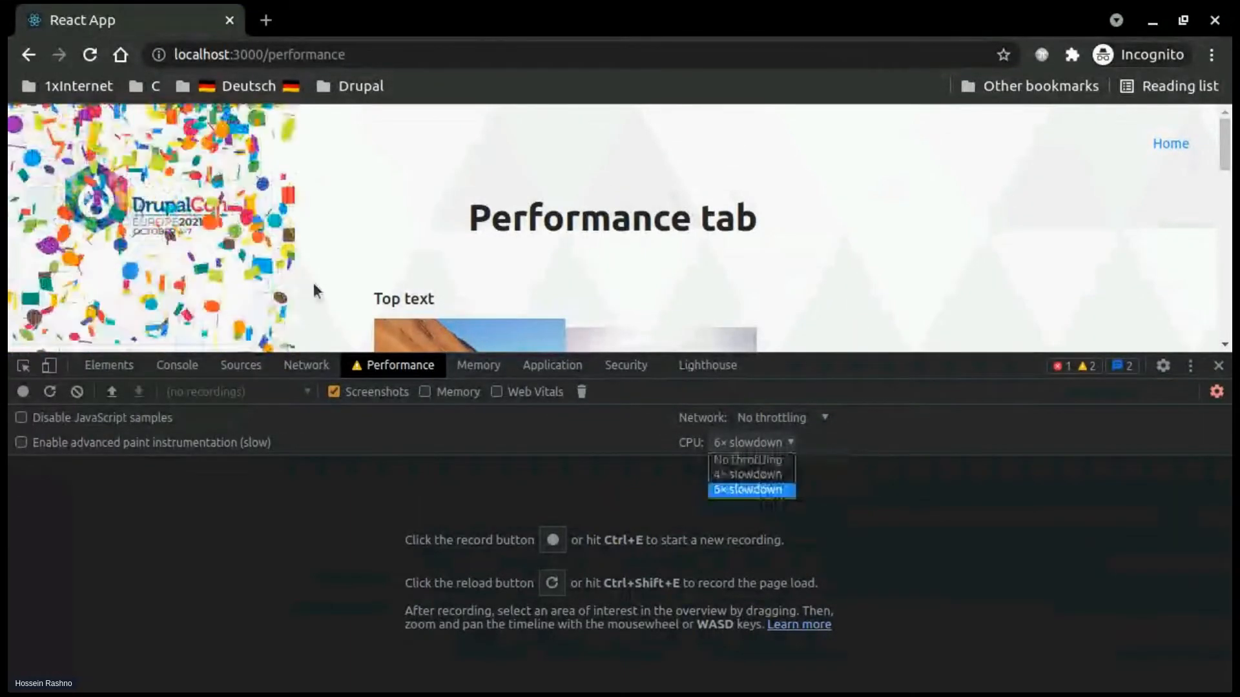
click(602, 452)
click(768, 451)
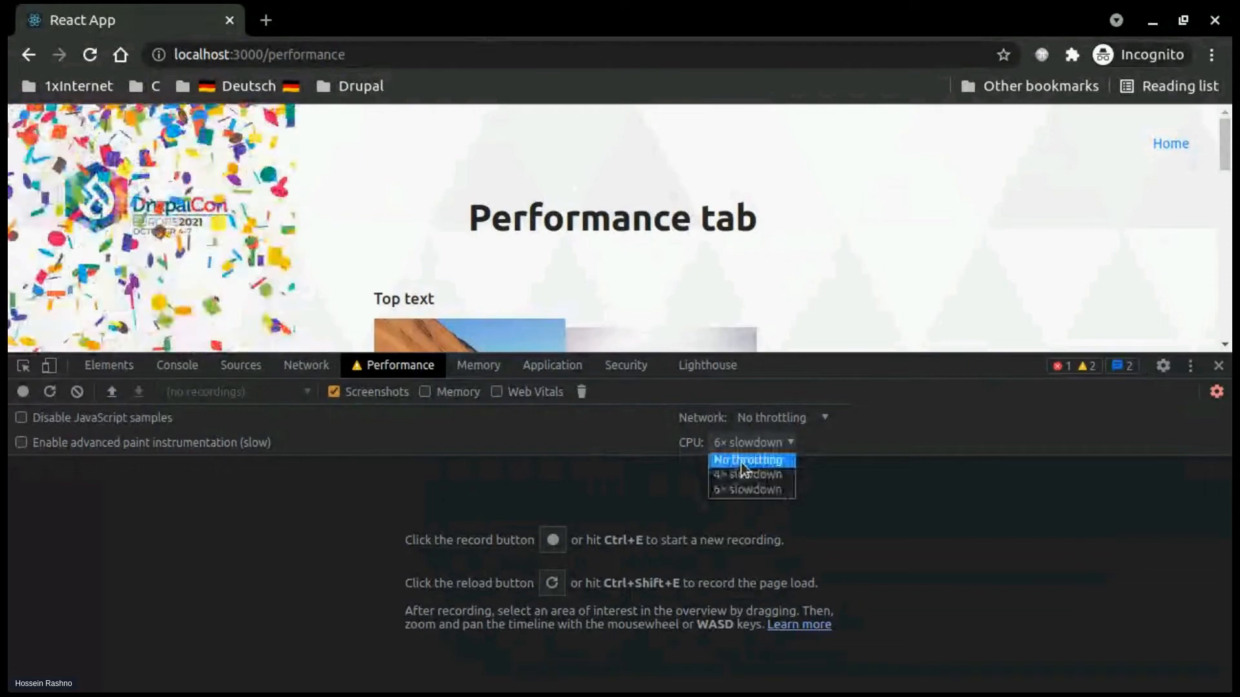
click(743, 460)
View the available network throttling presets and custom option, and hide the capture settings
click(786, 420)
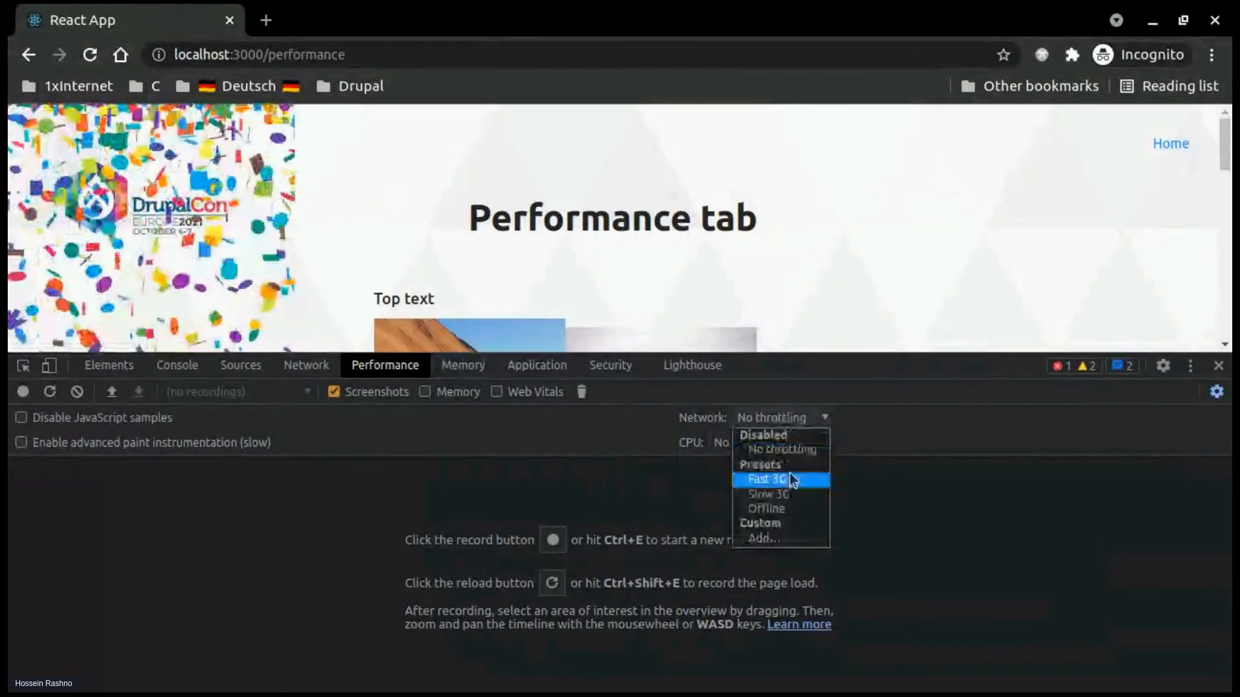
click(886, 424)
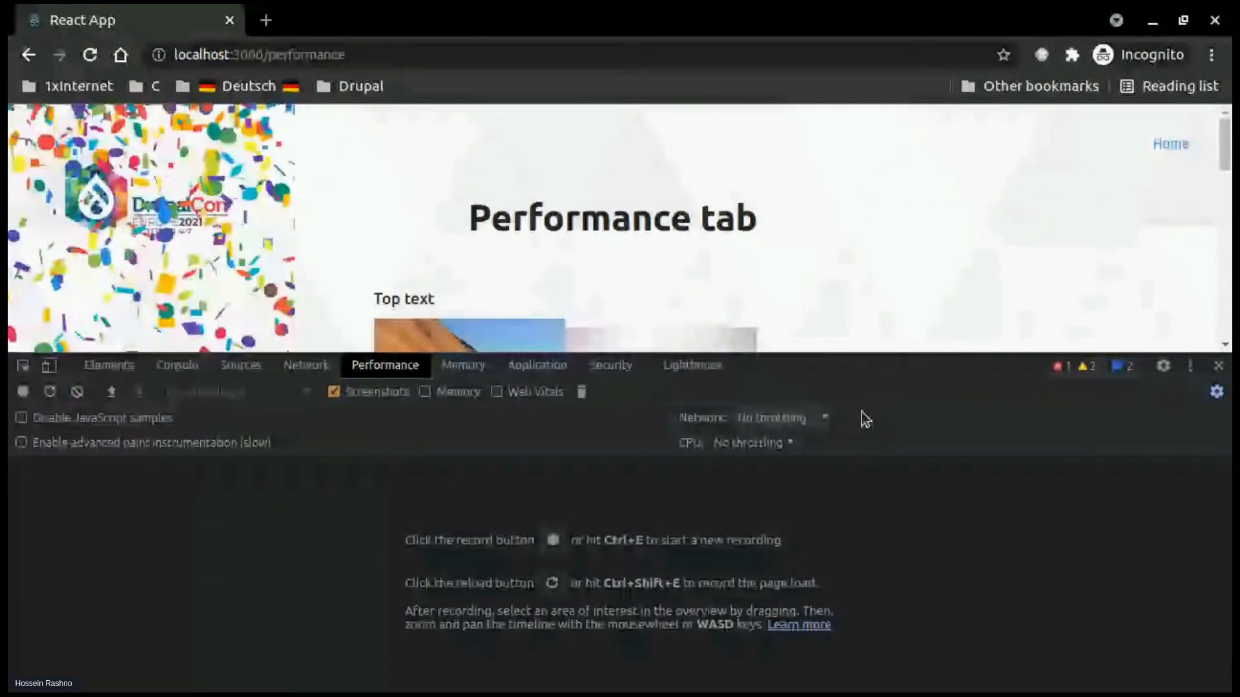
click(801, 418)
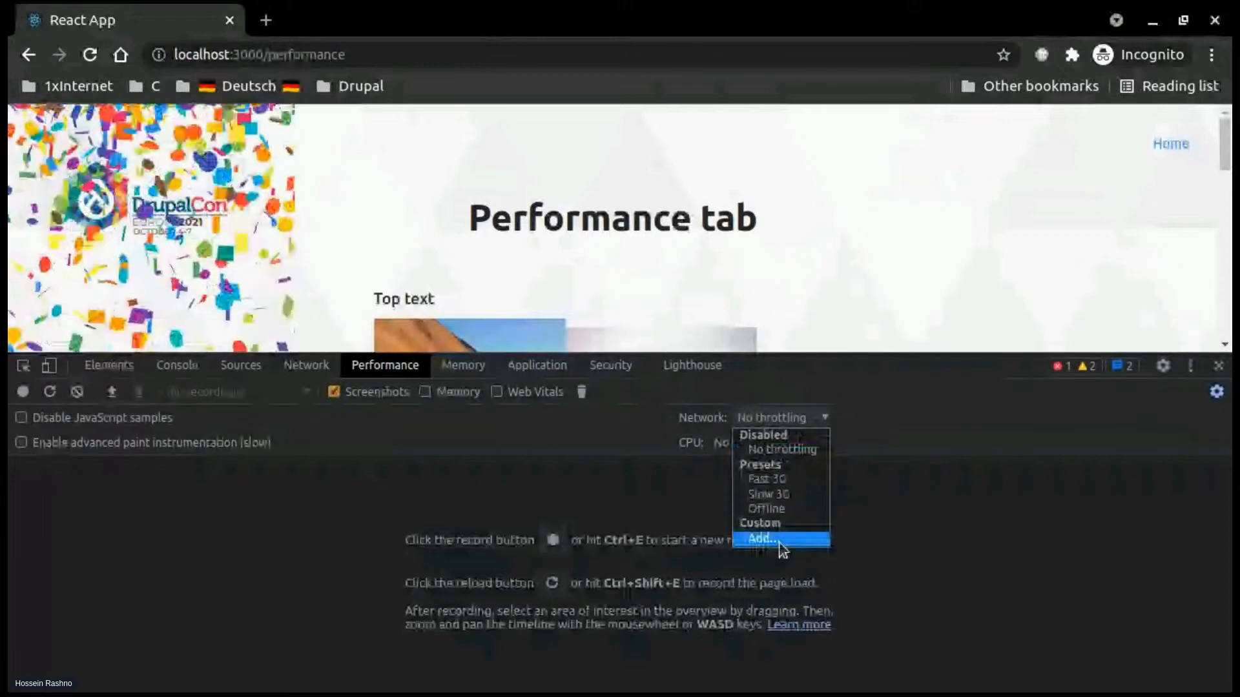
click(455, 472)
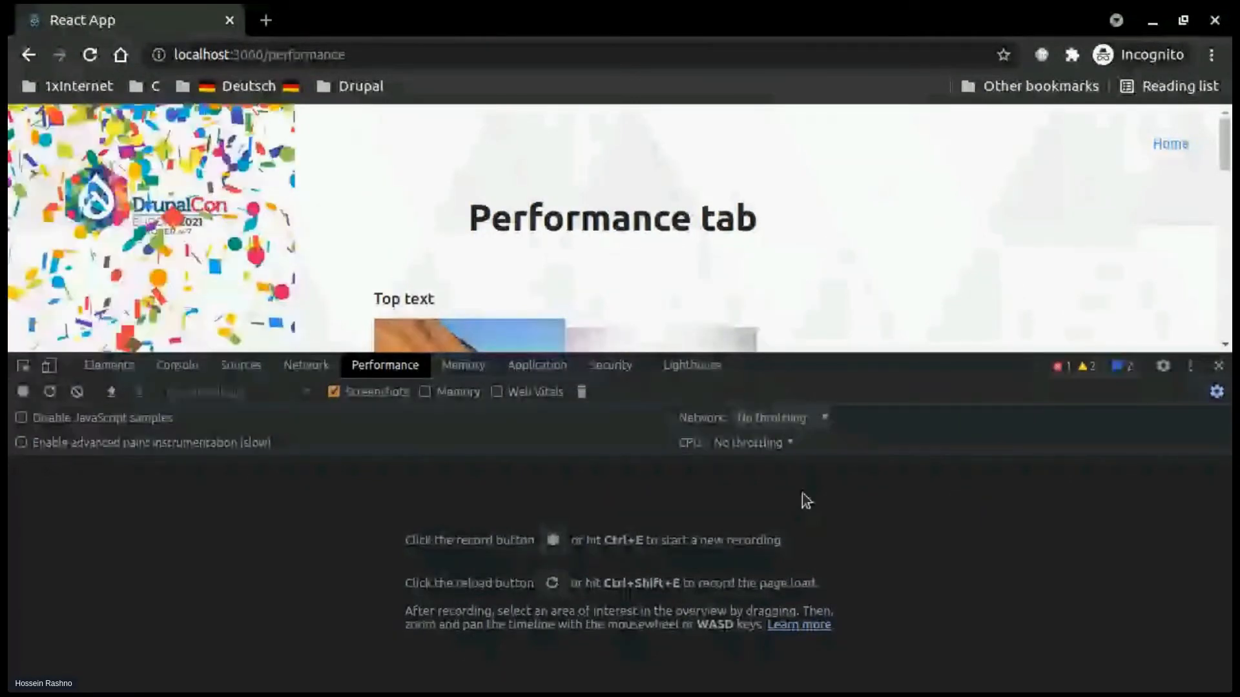
click(1216, 392)
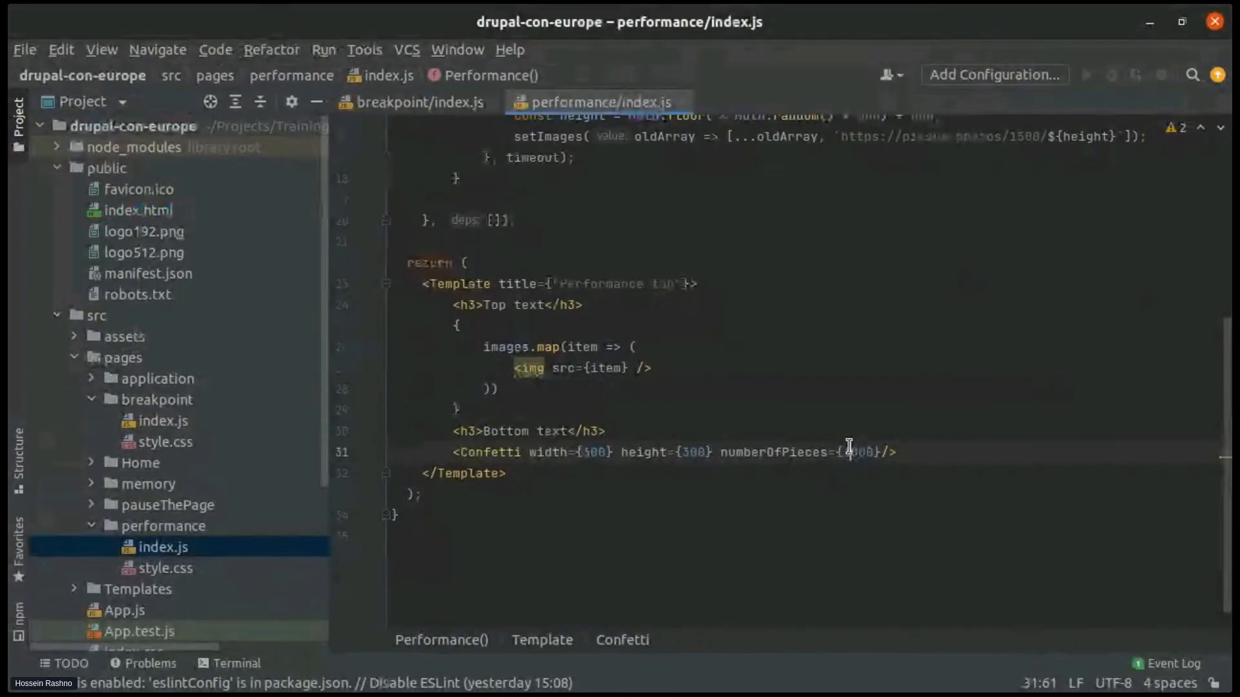
In the code editor, set the Confetti component's numberOfPieces to 6000 and return to the browser
key(BackSpace)
text(6)
key(alt+Tab)
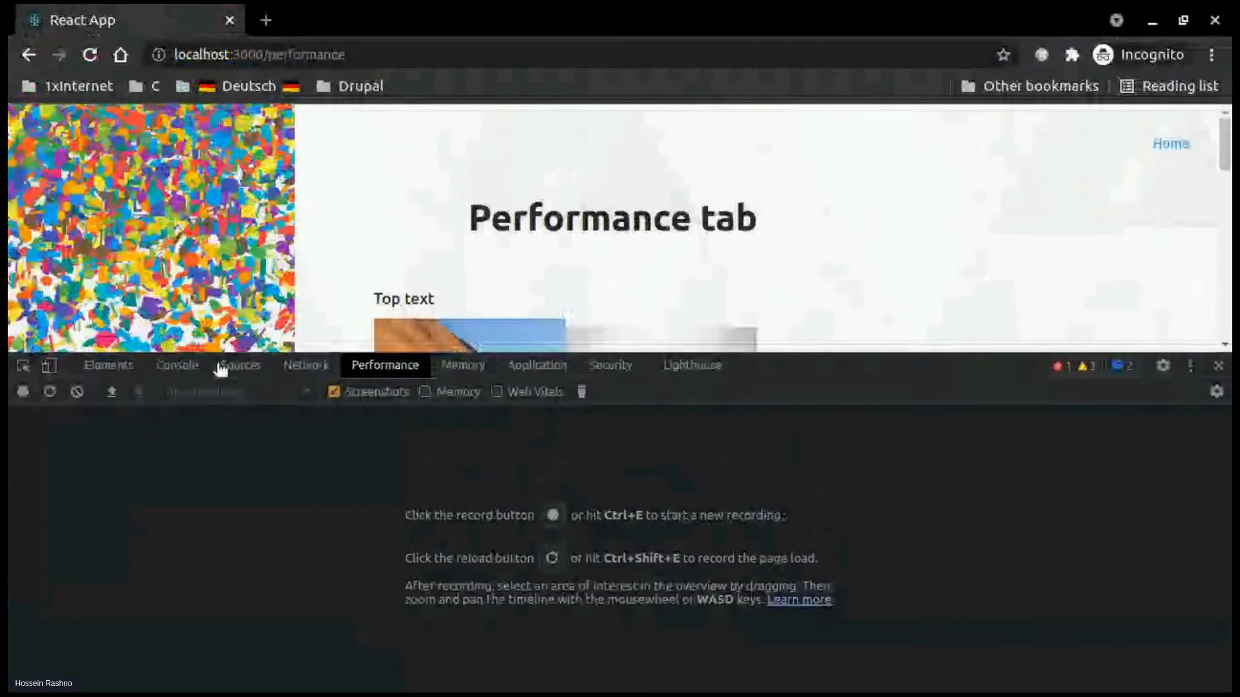
Record a performance profile of the page load, stop the profiling, and clear the recording
click(49, 392)
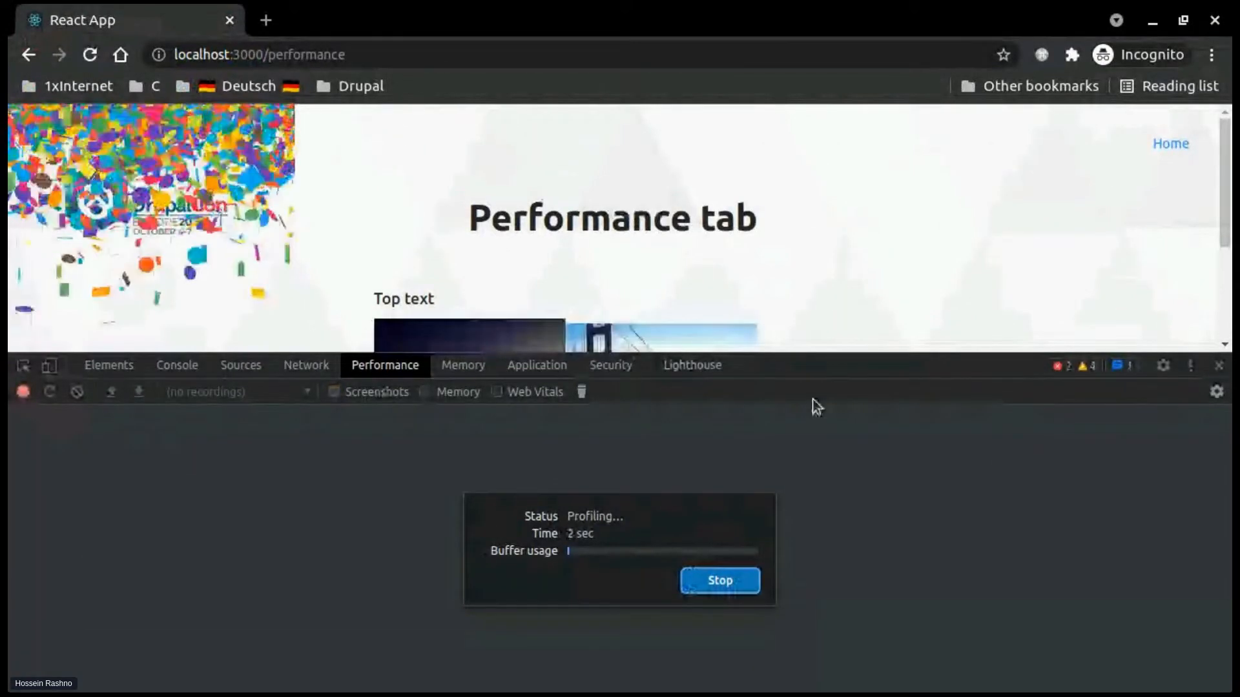
click(704, 586)
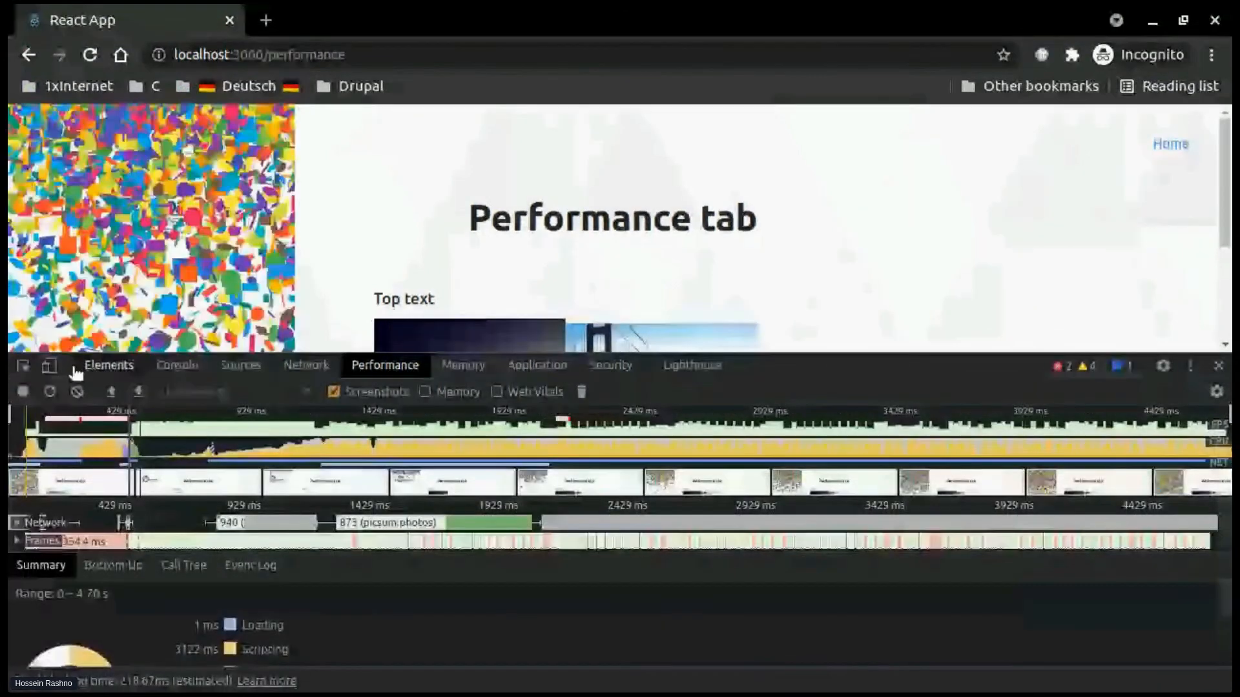
click(77, 392)
Undock DevTools into a separate window and move it slightly lower over the page
click(1190, 365)
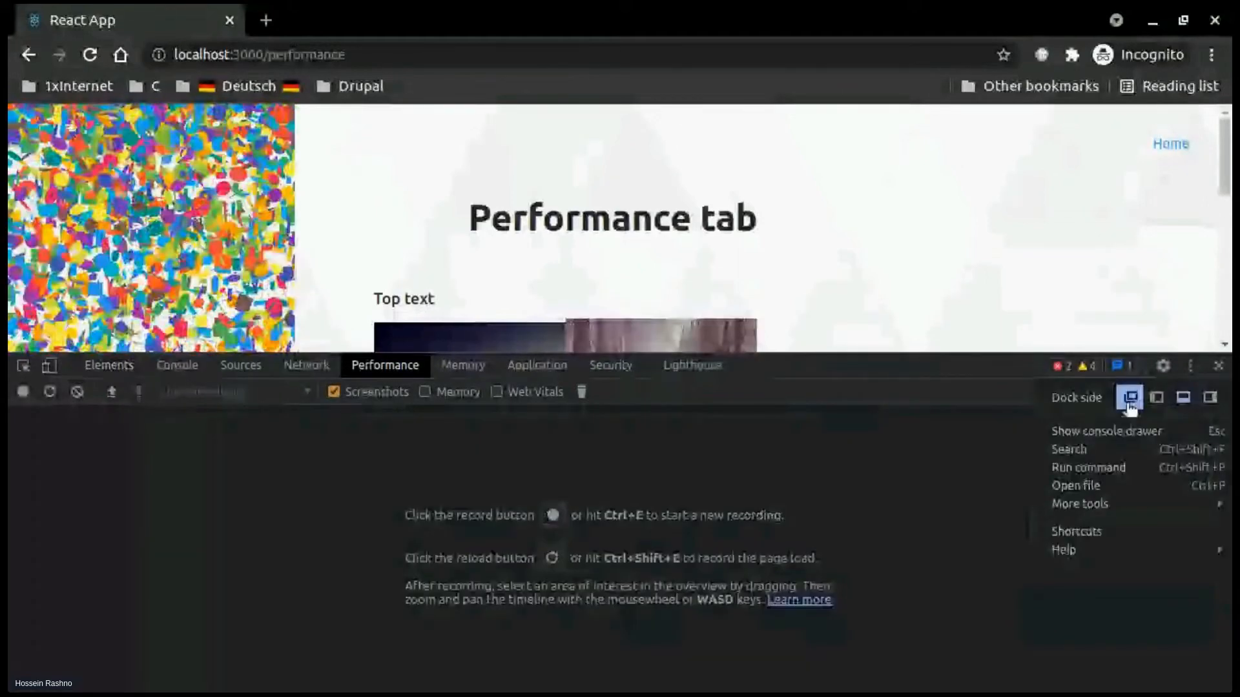
click(1132, 395)
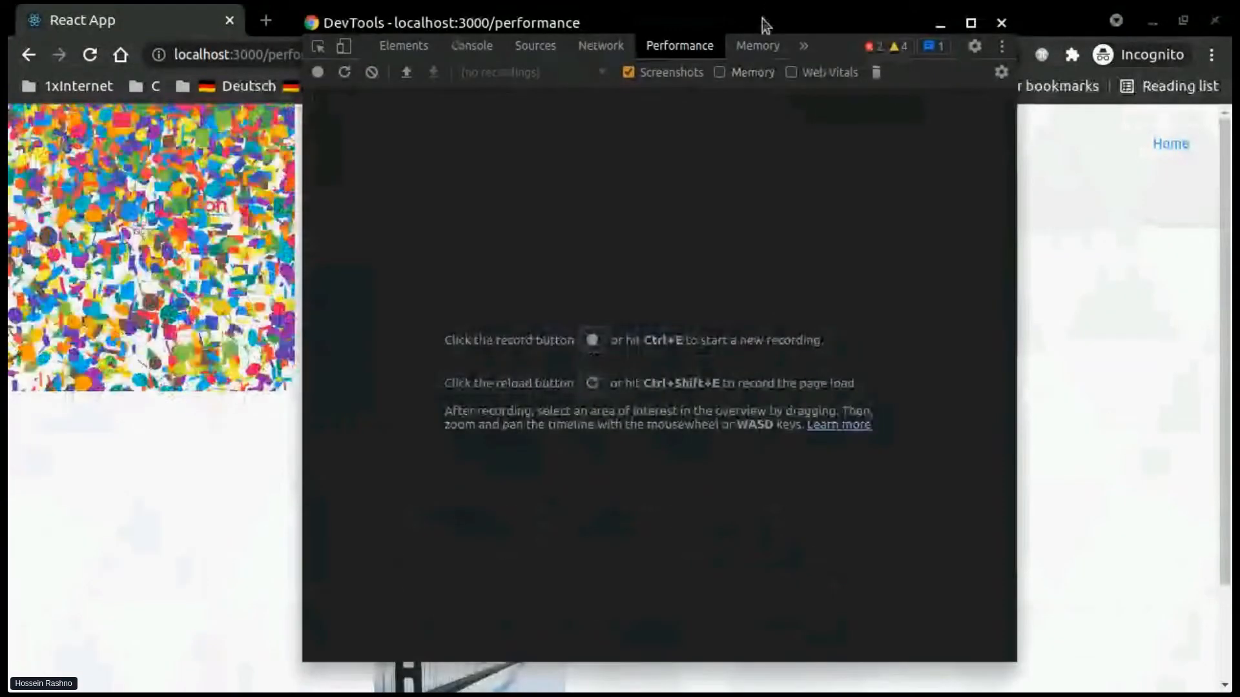
drag(765, 24, 813, 81)
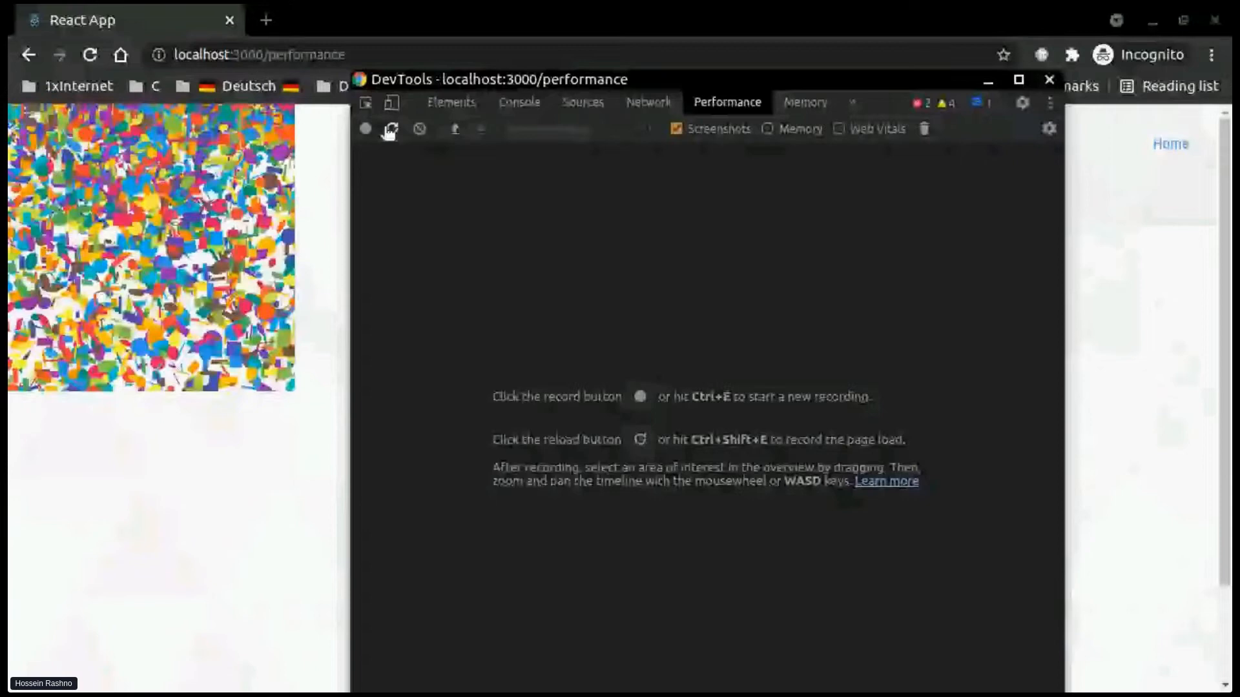
Record a new page-load performance profile lasting about 5 seconds and enlarge the summary area below the timeline
click(391, 129)
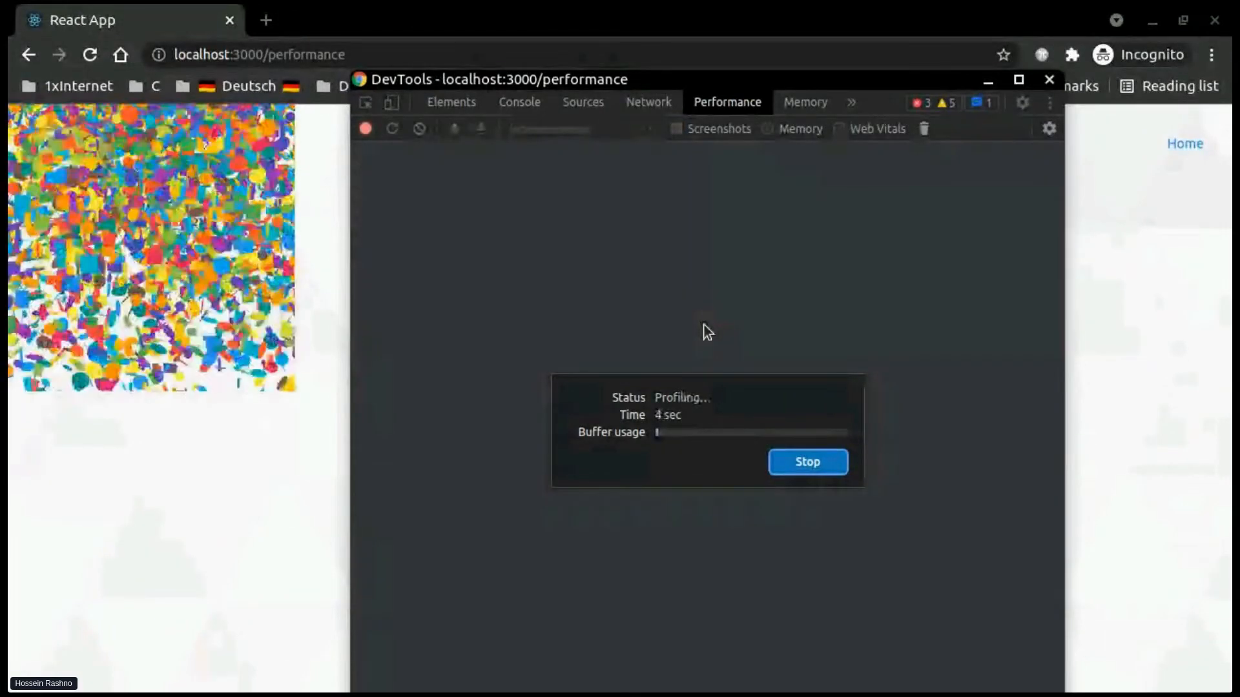
click(825, 465)
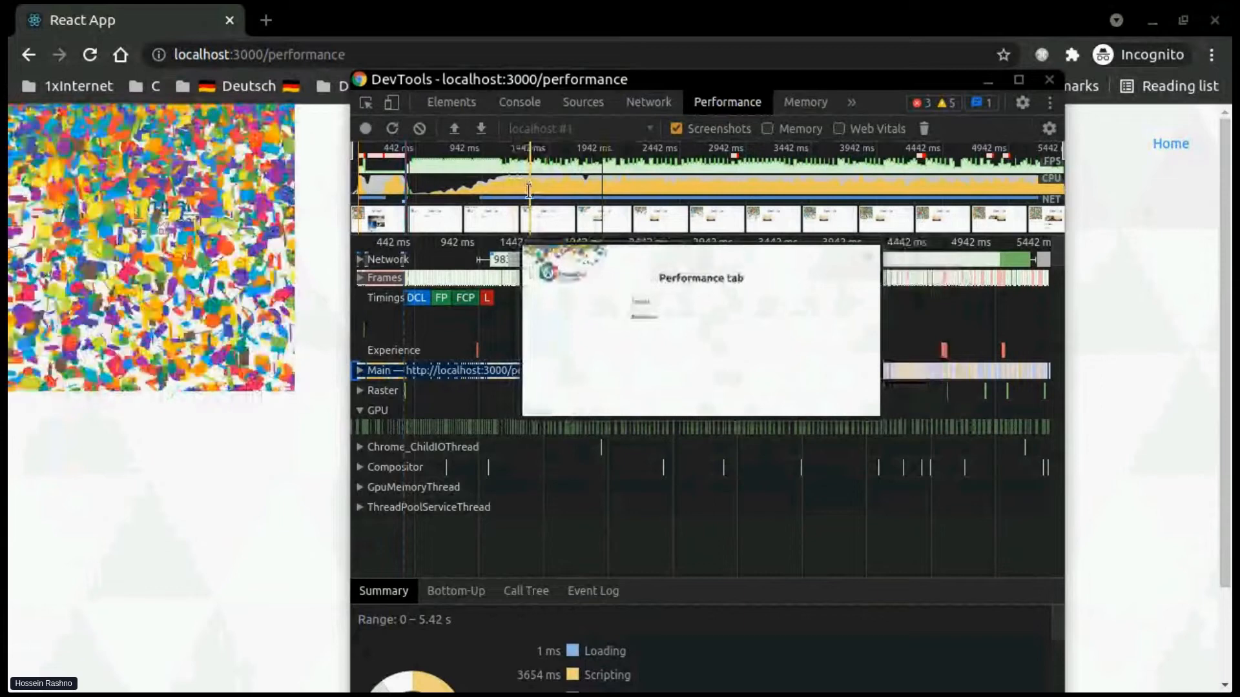
drag(695, 586, 712, 448)
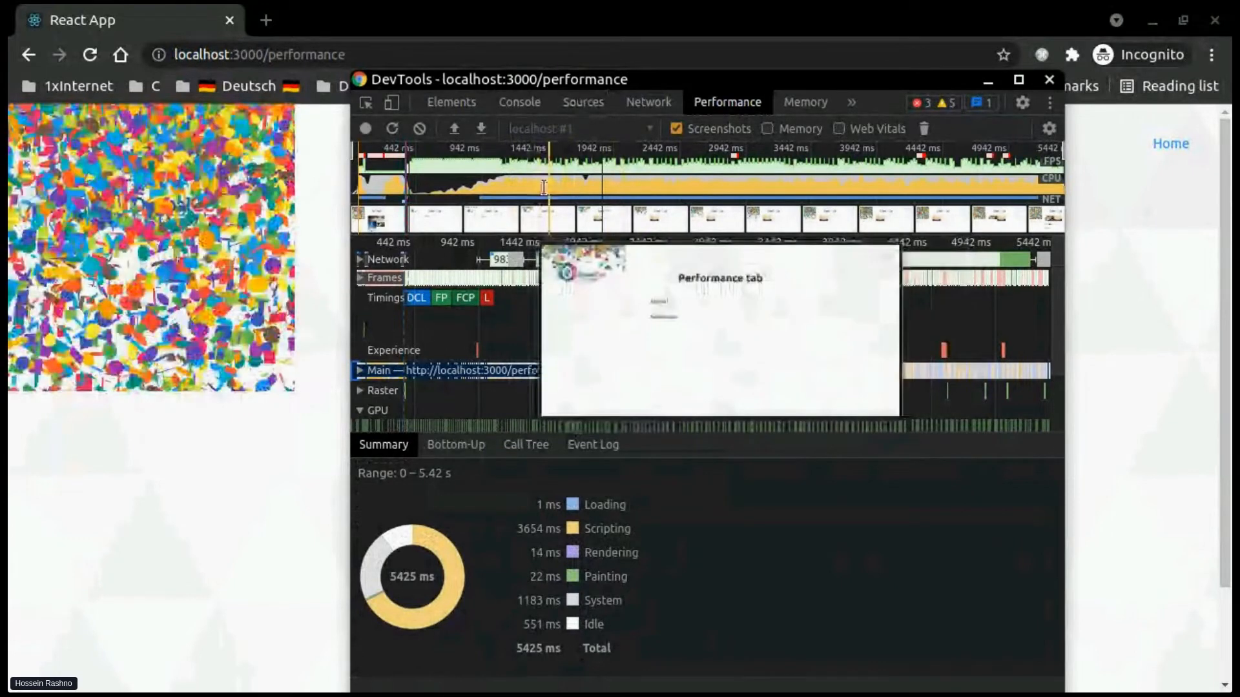
Examine the frames and activity summary for the recording's 1.42–1.52 s, 378–523 ms and 2.03–2.15 s ranges
mouse_move(537, 185)
mouse_down()
mouse_move(569, 184)
mouse_move(550, 181)
mouse_up()
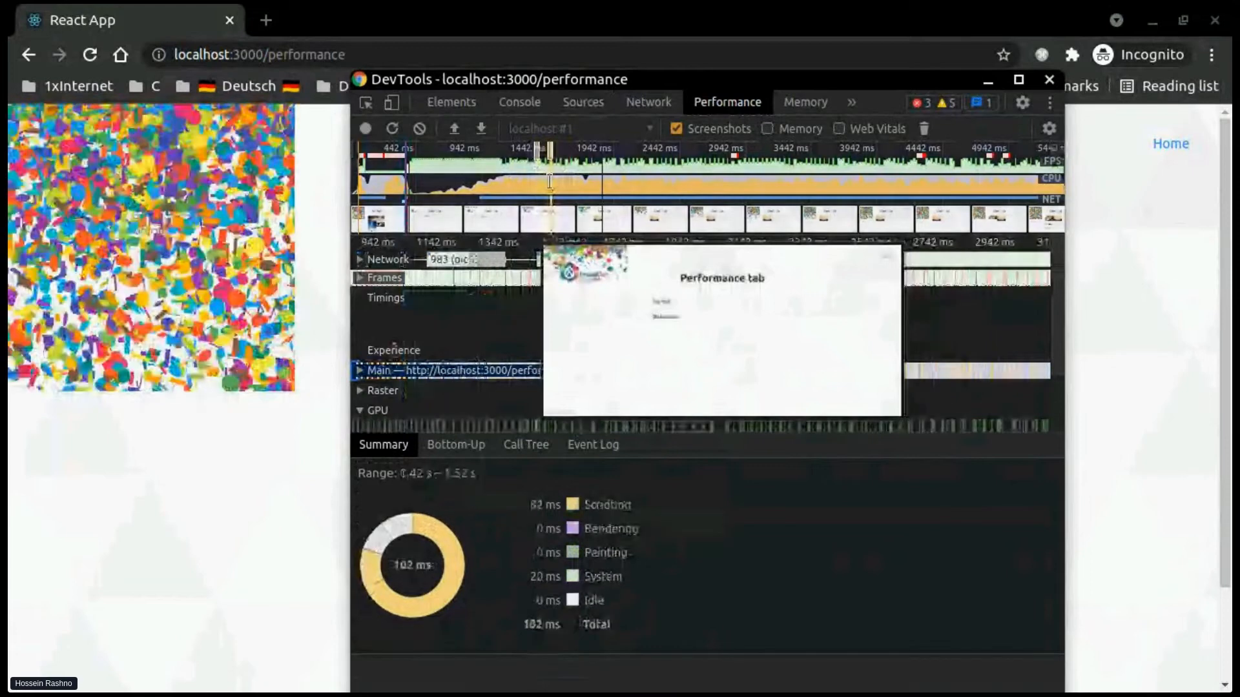
mouse_move(531, 282)
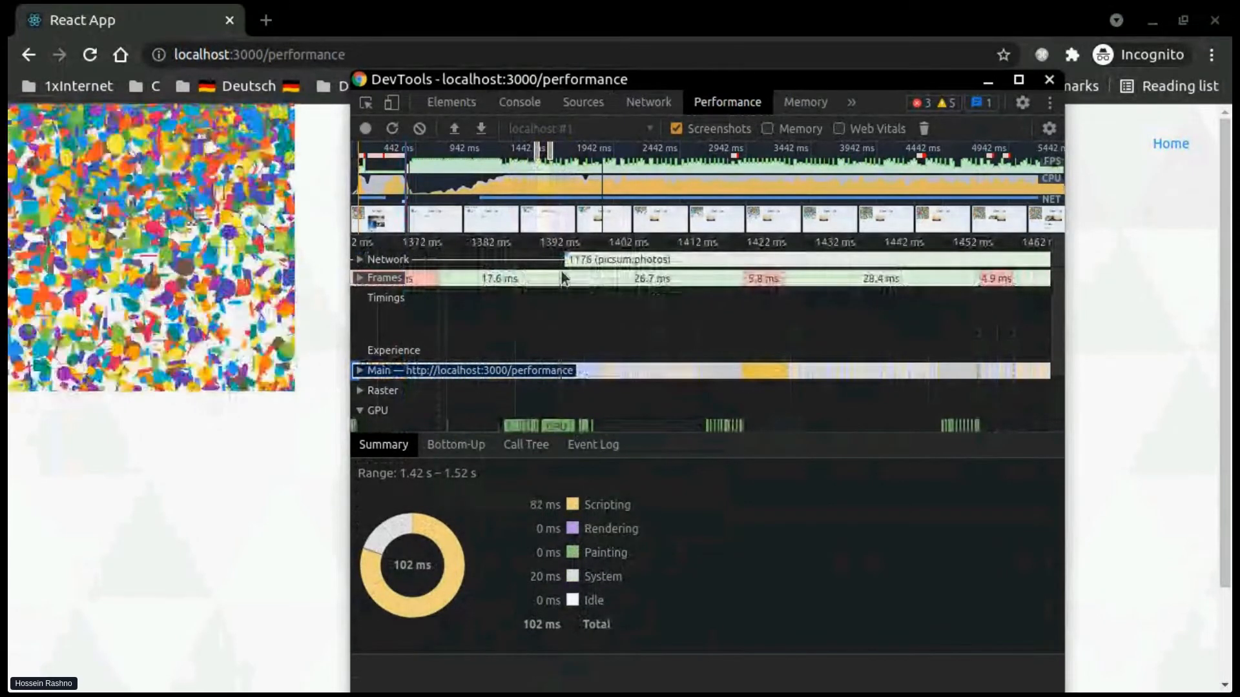
mouse_move(419, 284)
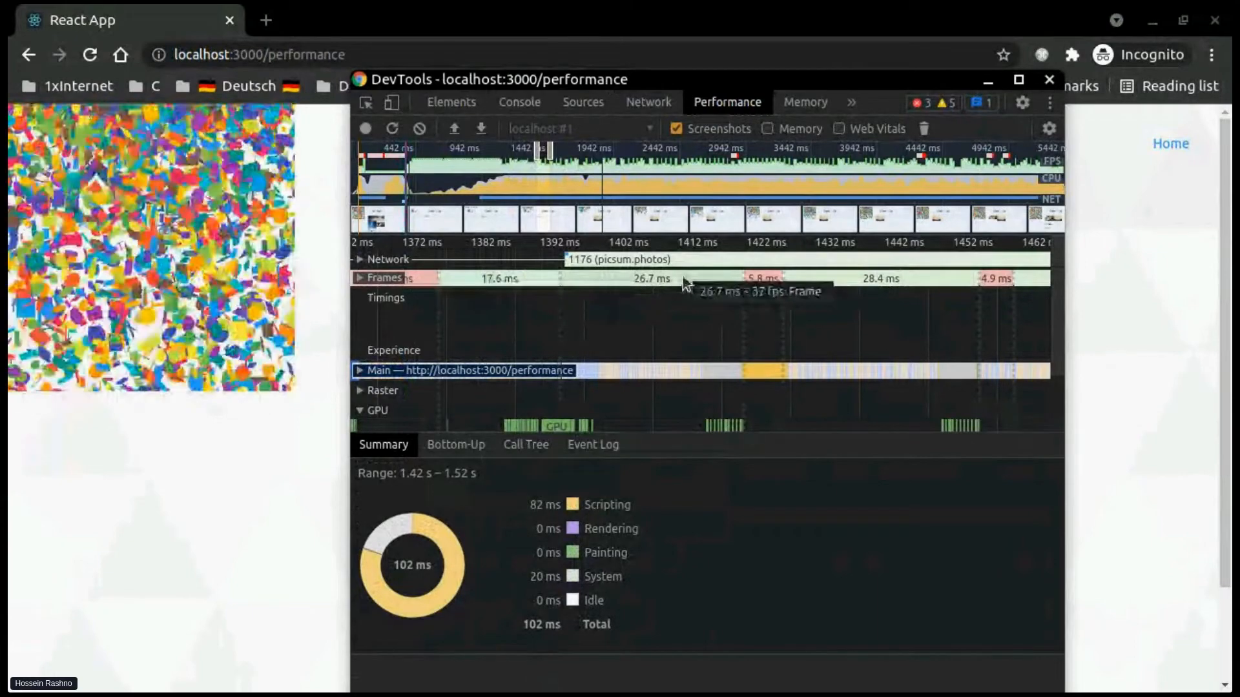
mouse_move(686, 283)
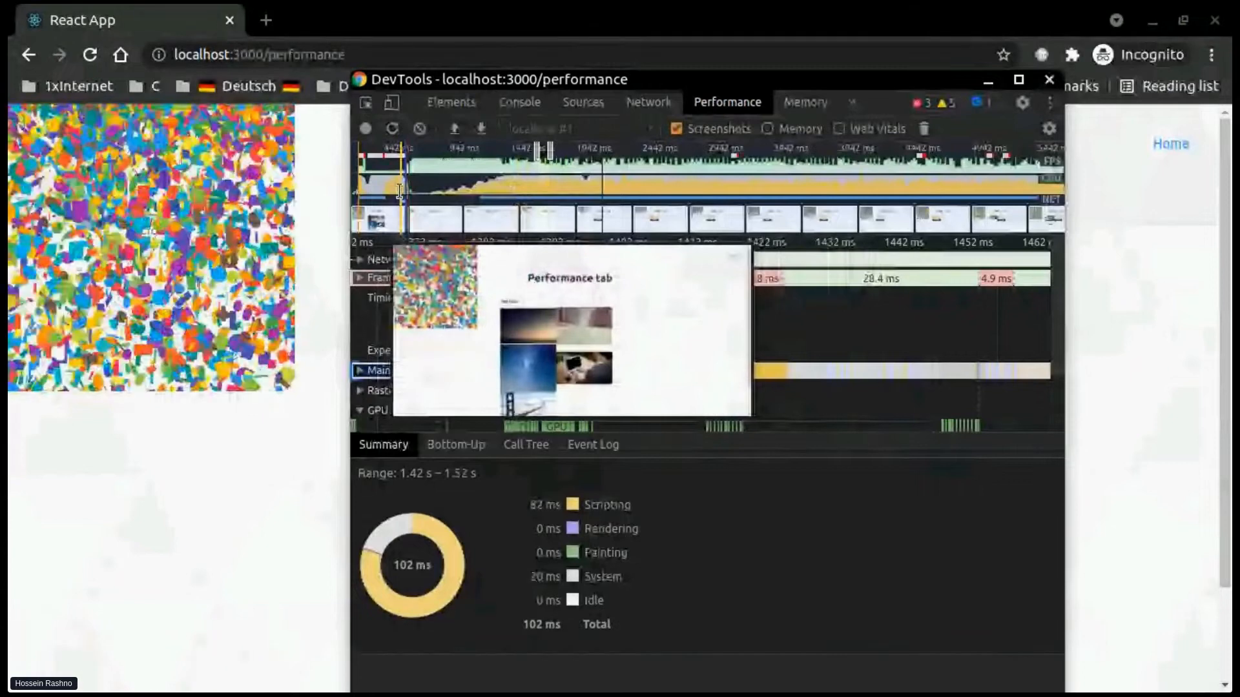
drag(399, 191, 420, 191)
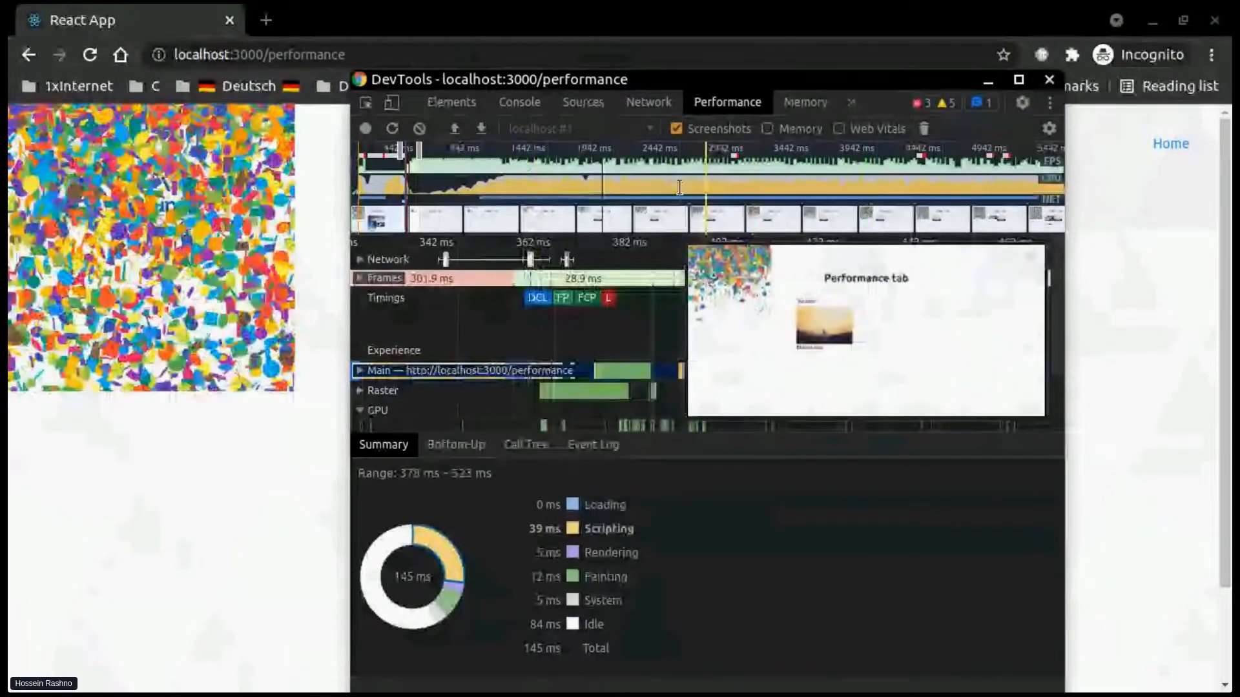
click(617, 188)
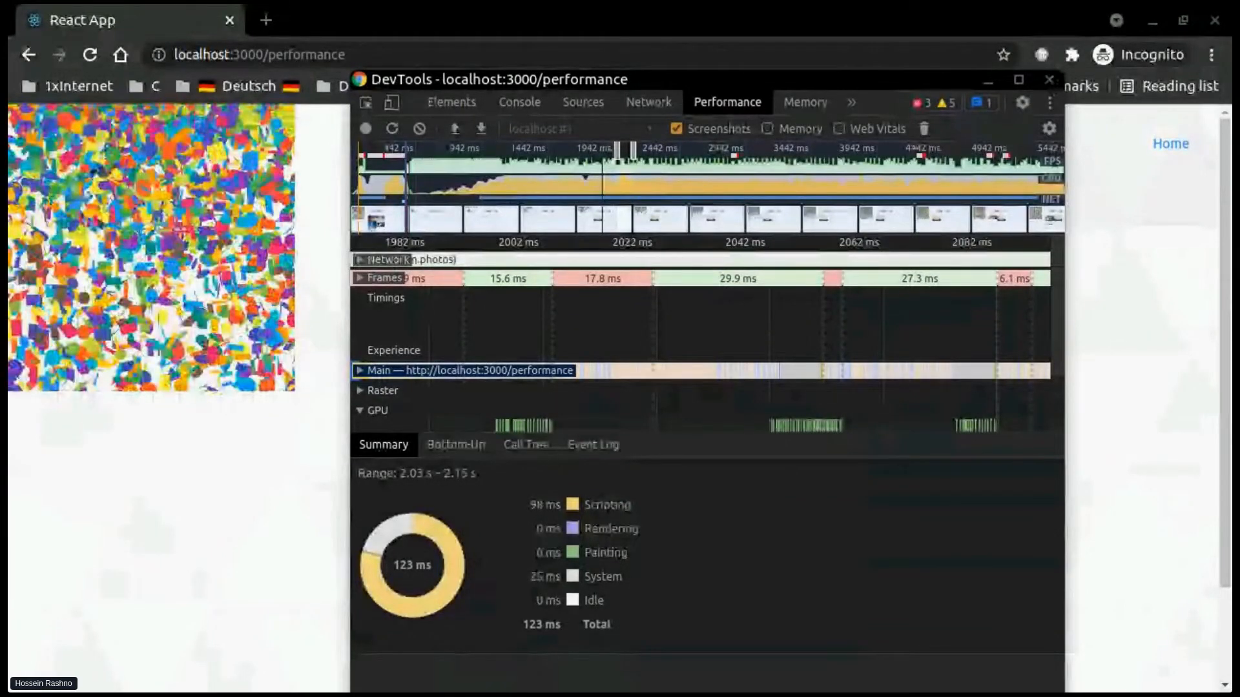
click(1049, 103)
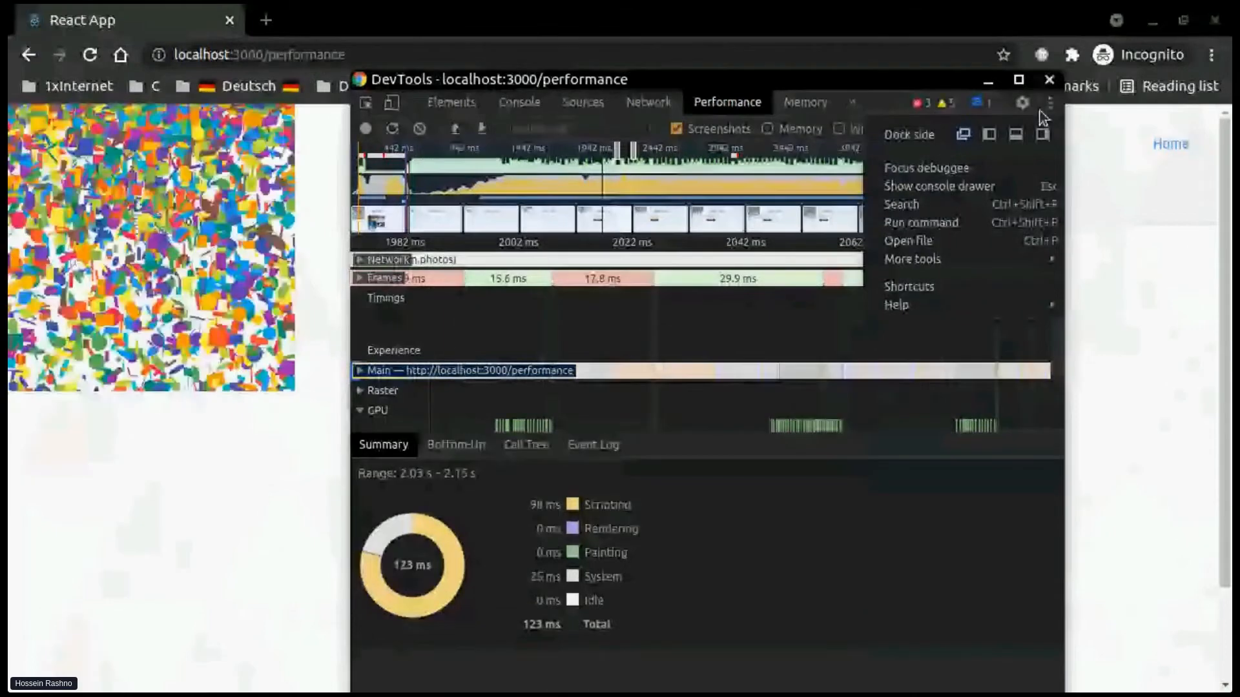
click(1015, 134)
click(260, 24)
text(https://csstriggers.com)
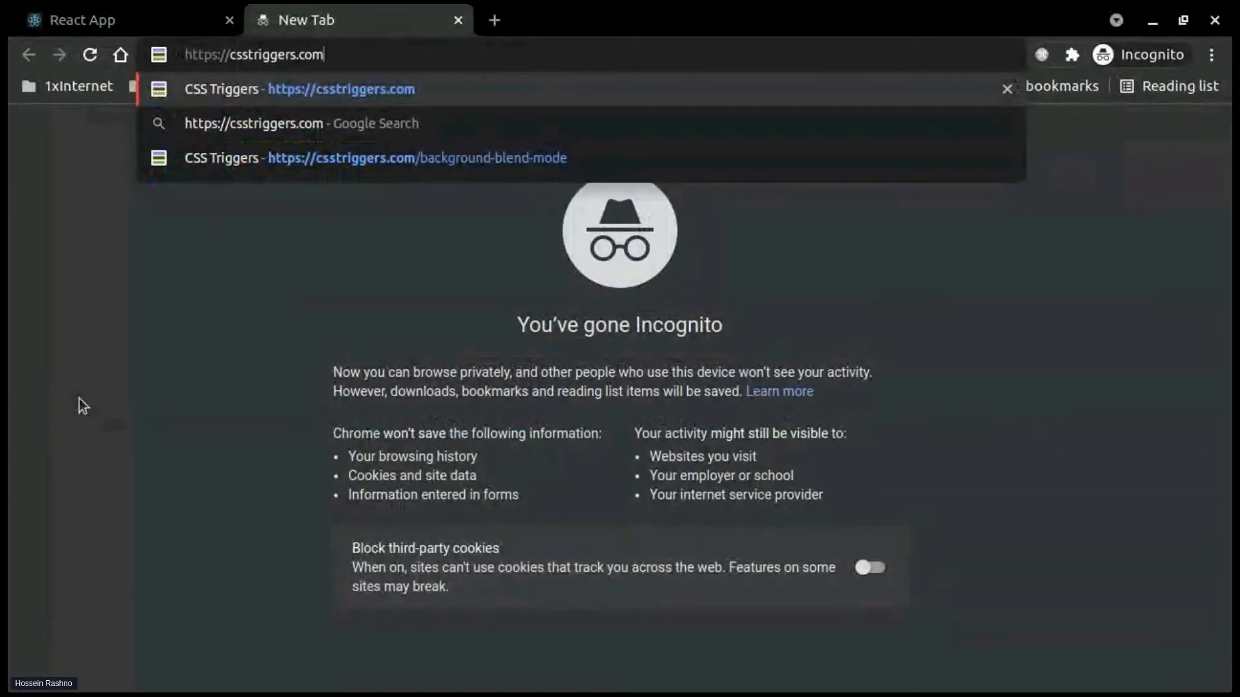
key(Return)
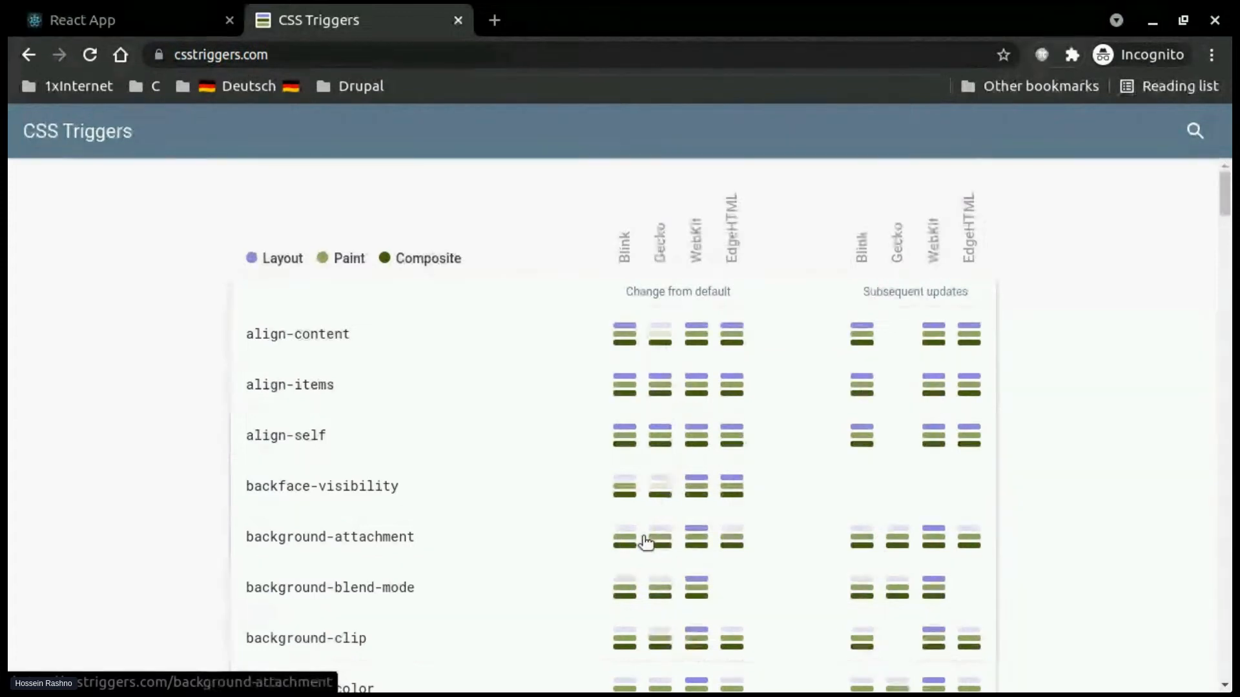
Look through the CSS properties and their layout, paint and composite triggers for each engine, and close the CSS Triggers tab
scroll(646, 542, down, 2)
scroll(646, 543, down, 2)
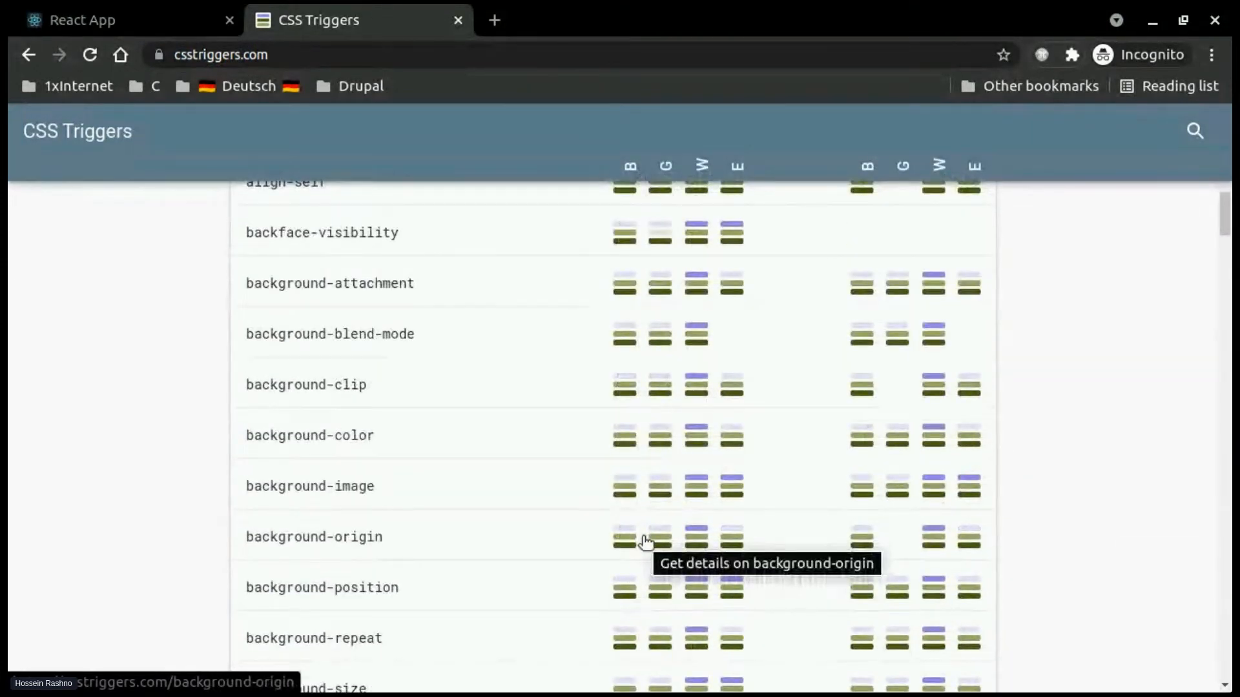
scroll(646, 541, down, 5)
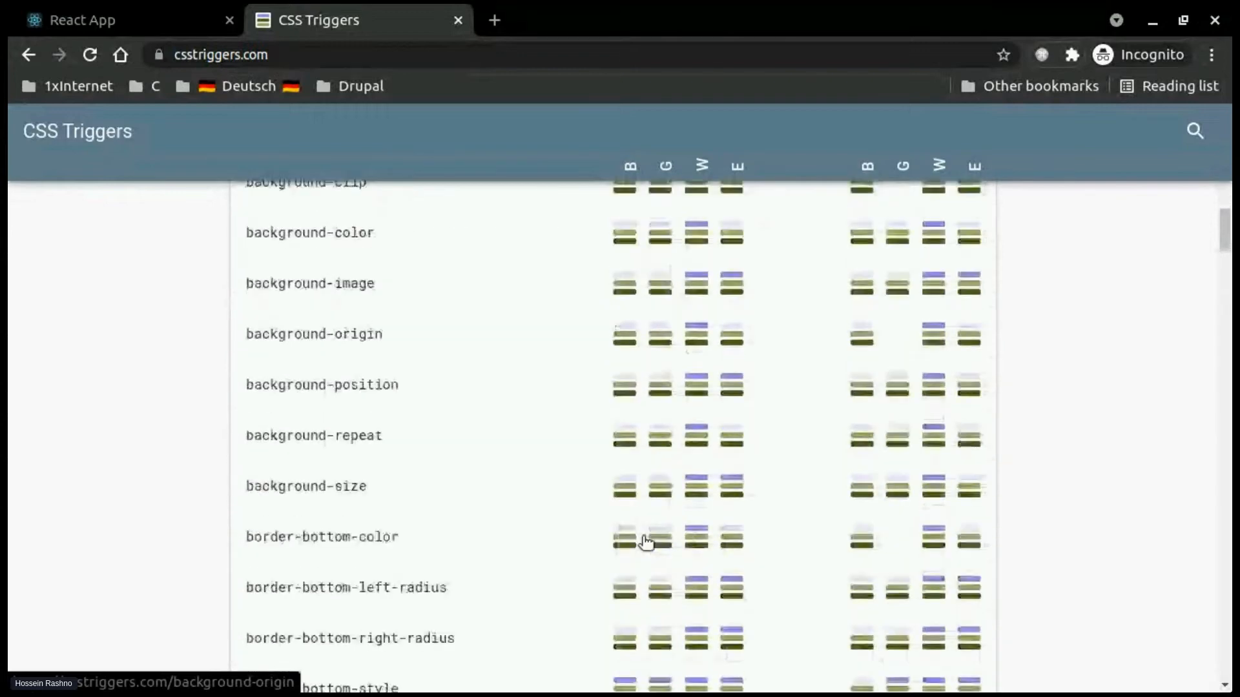
scroll(646, 543, down, 4)
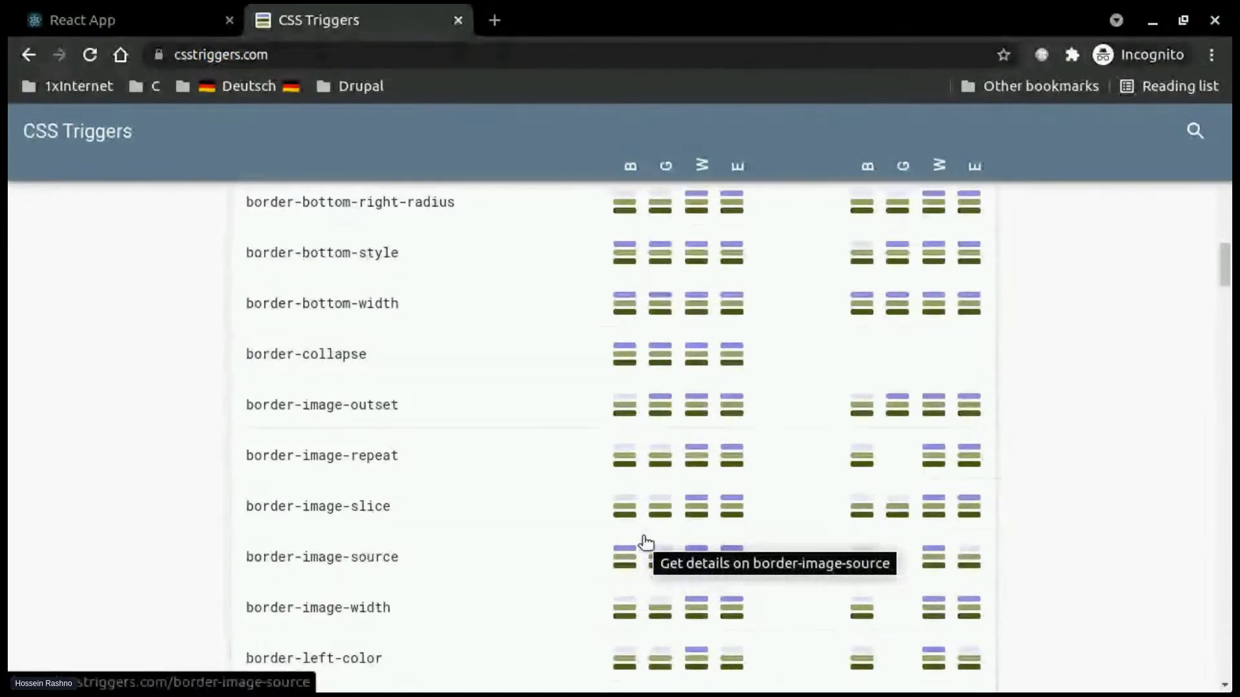
scroll(646, 543, down, 6)
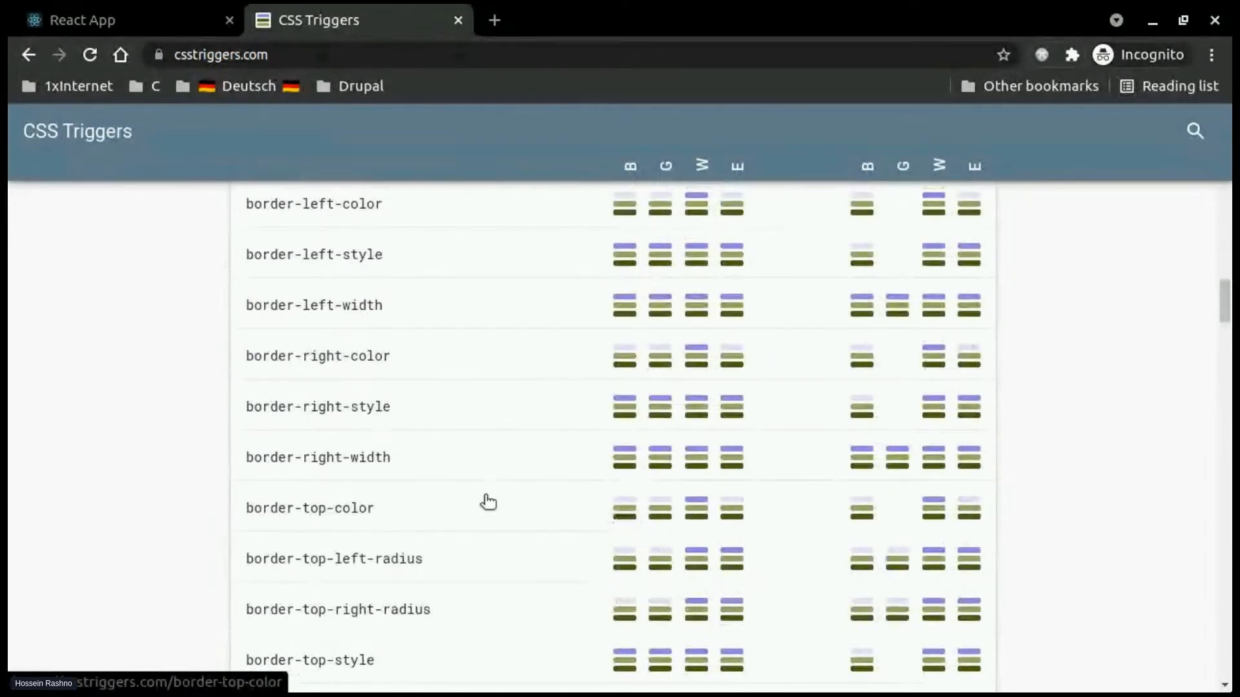
scroll(486, 501, down, 4)
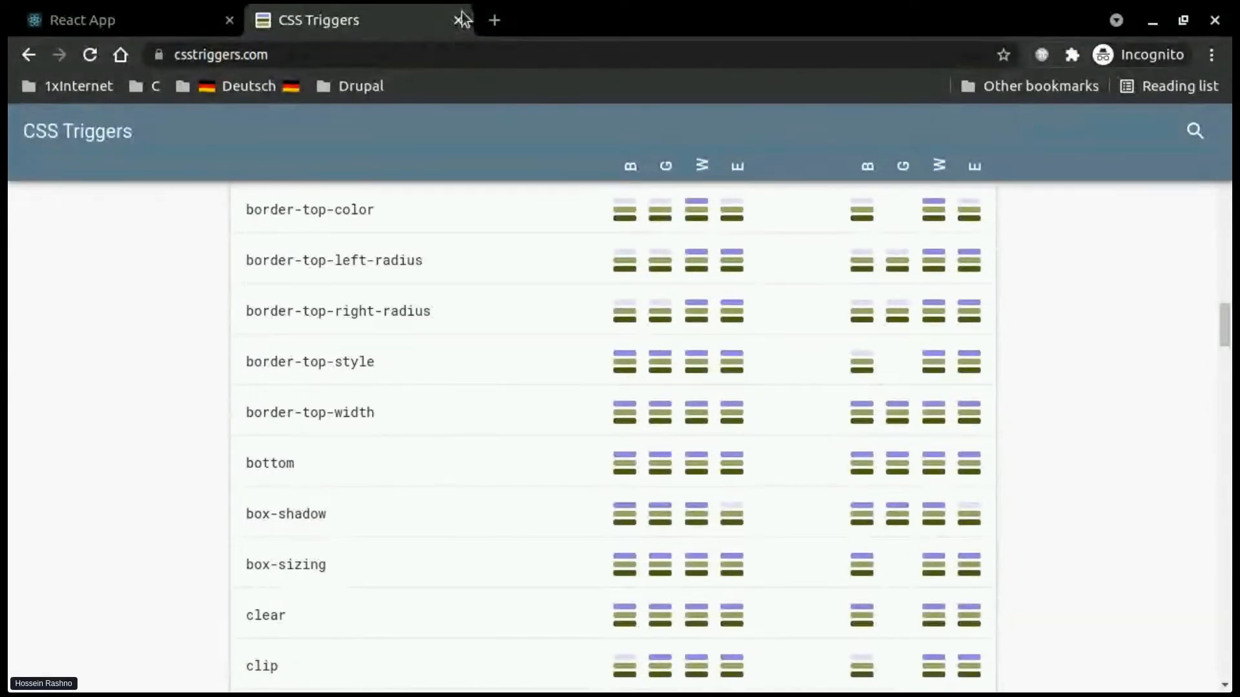
click(458, 20)
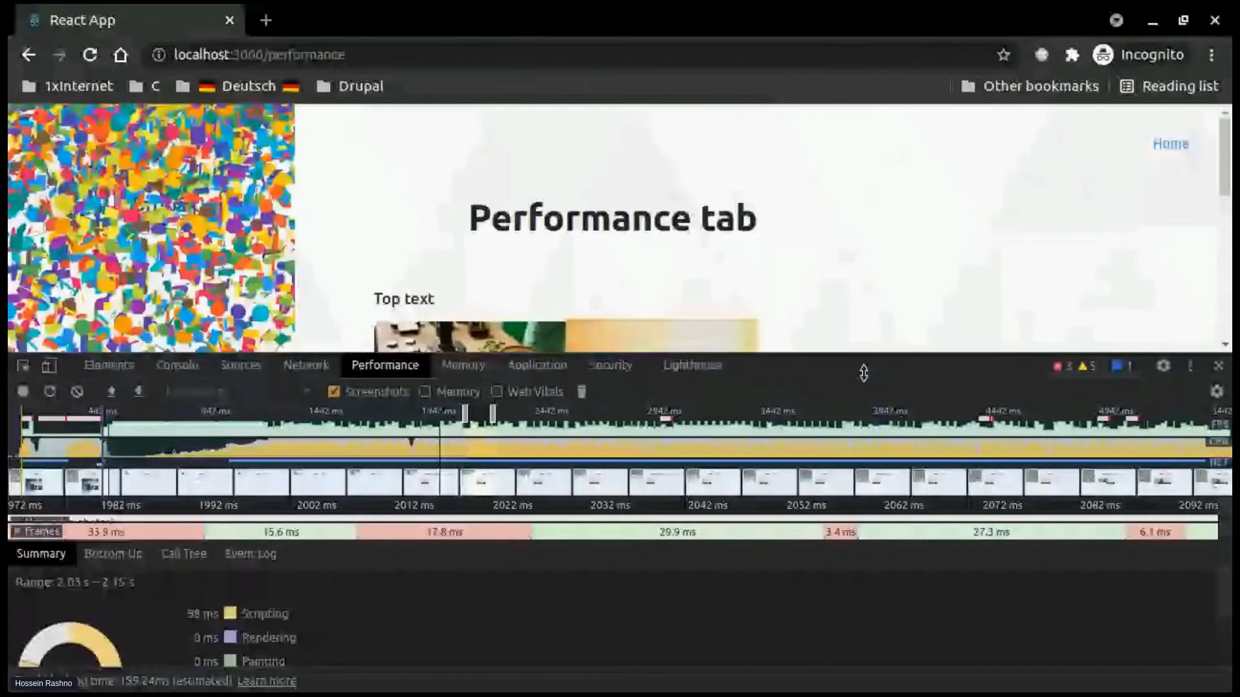
Make the docked DevTools area taller and show the Bottom-Up activity breakdown for the selected range
drag(863, 374, 864, 294)
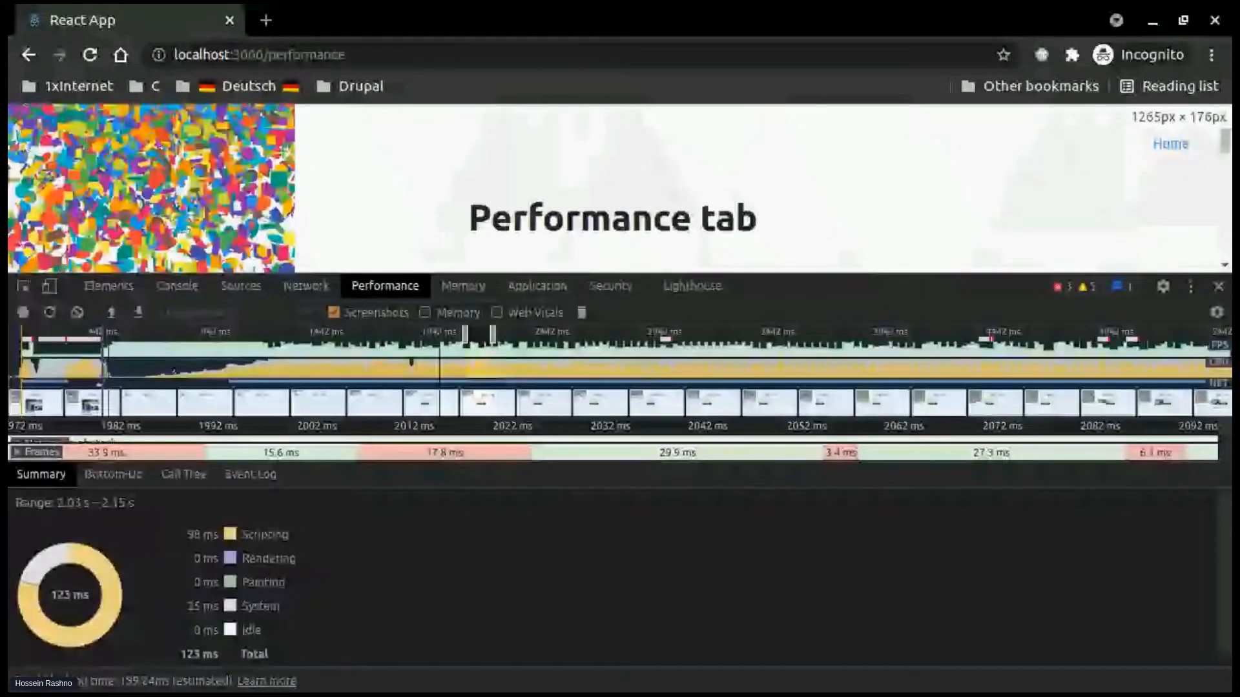
drag(801, 274, 801, 249)
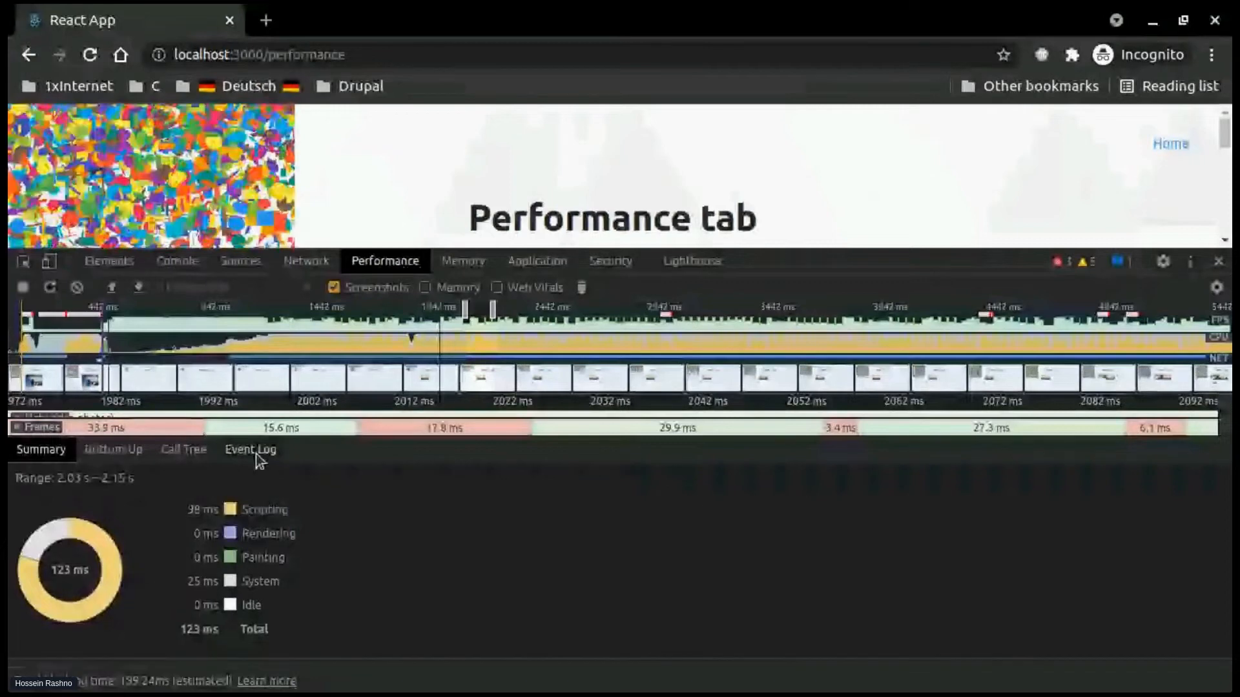
click(120, 452)
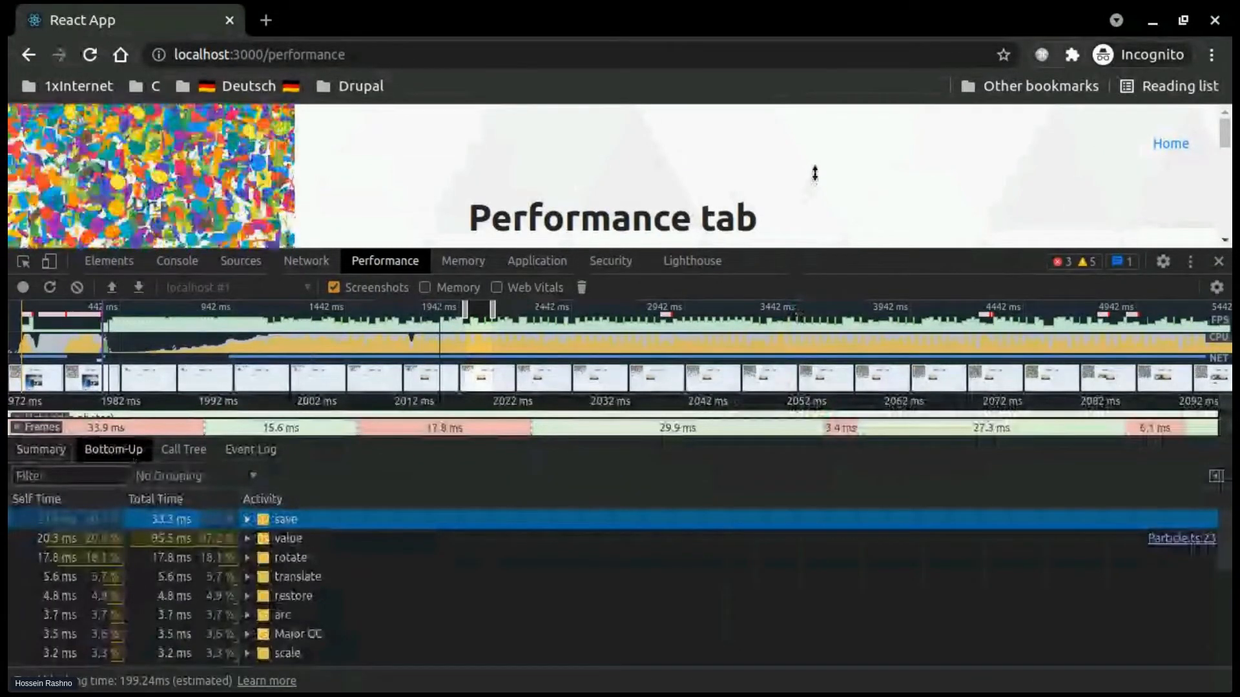
Undock DevTools into its own window again and reposition it over the page
click(1190, 261)
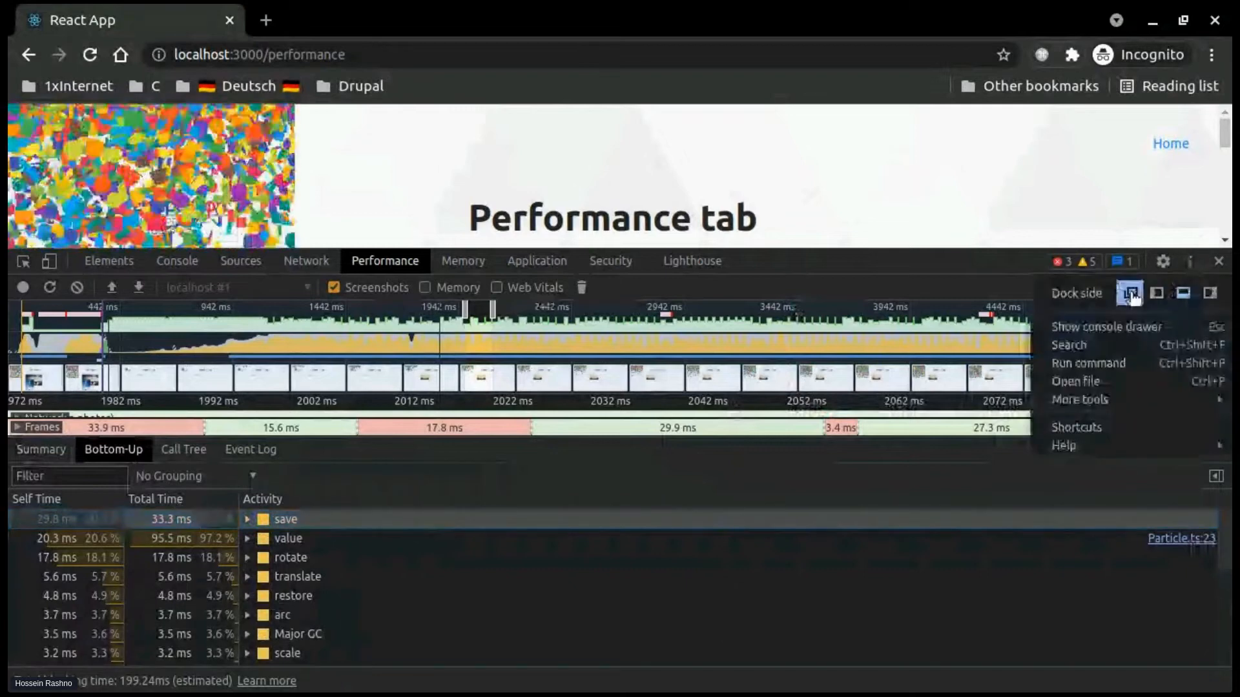
click(1130, 294)
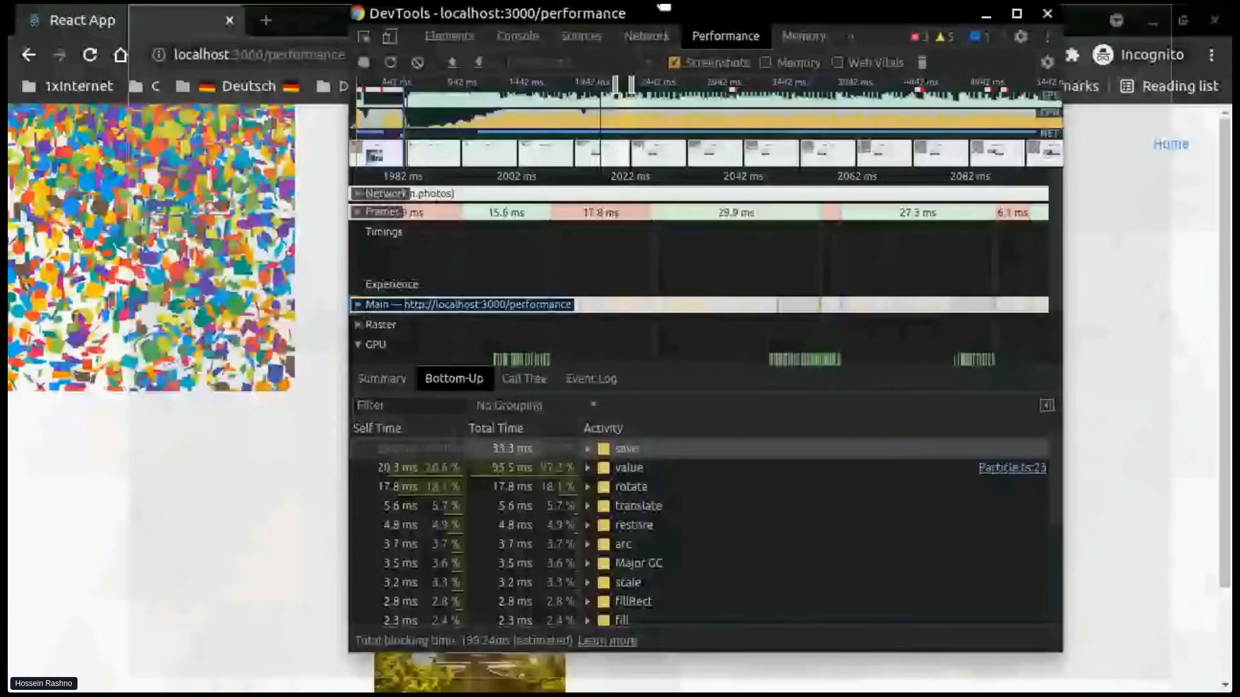
drag(663, 8, 616, 31)
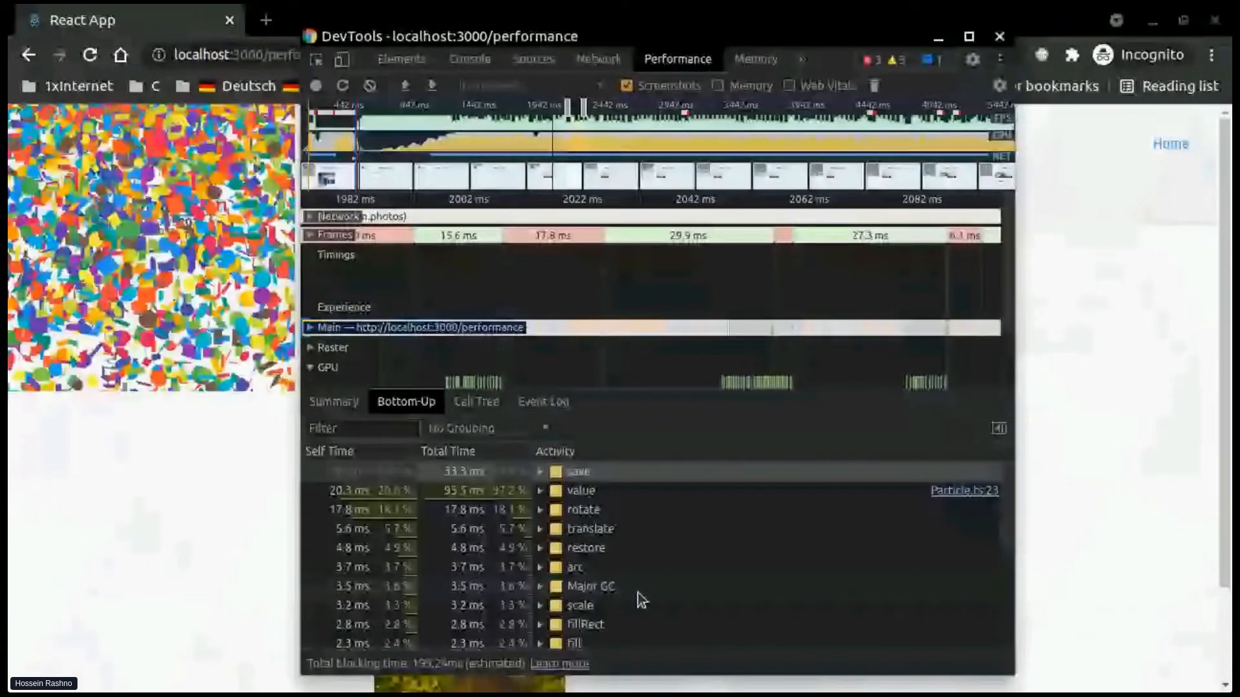
Examine the self and total times of the Bottom-Up activities and expand the save activity through value to its anonymous caller
scroll(641, 601, down, 1)
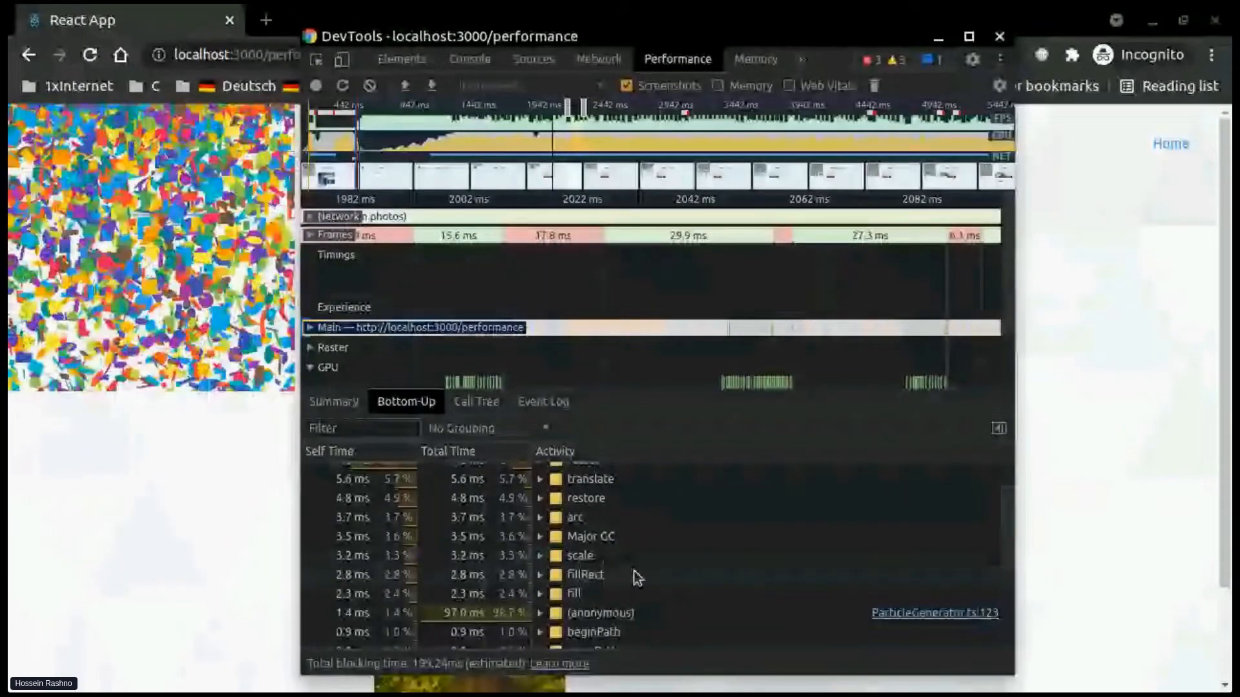
click(634, 574)
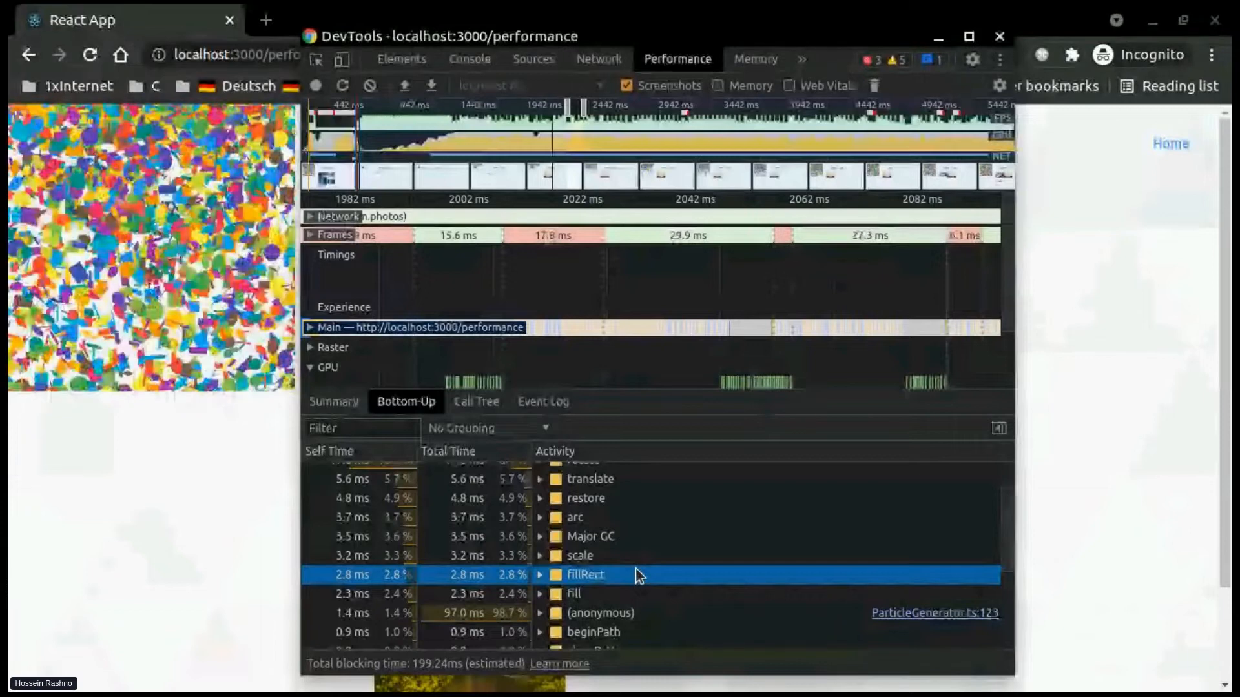
scroll(669, 533, up, 2)
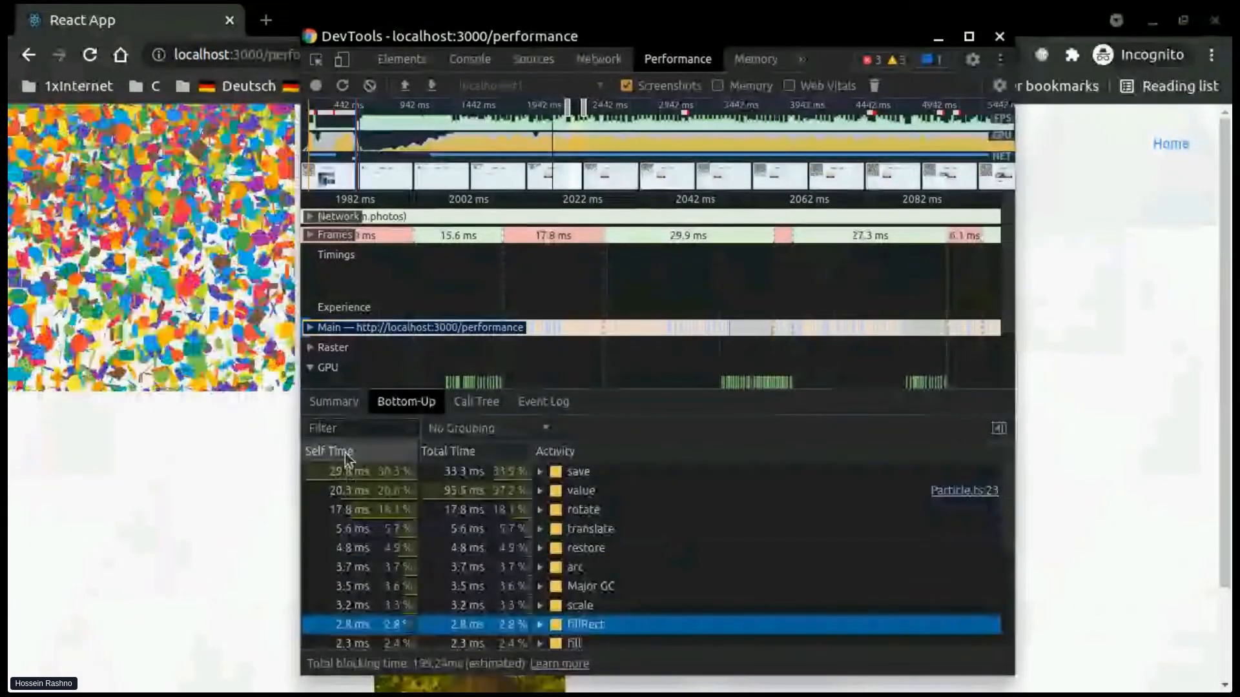
click(545, 474)
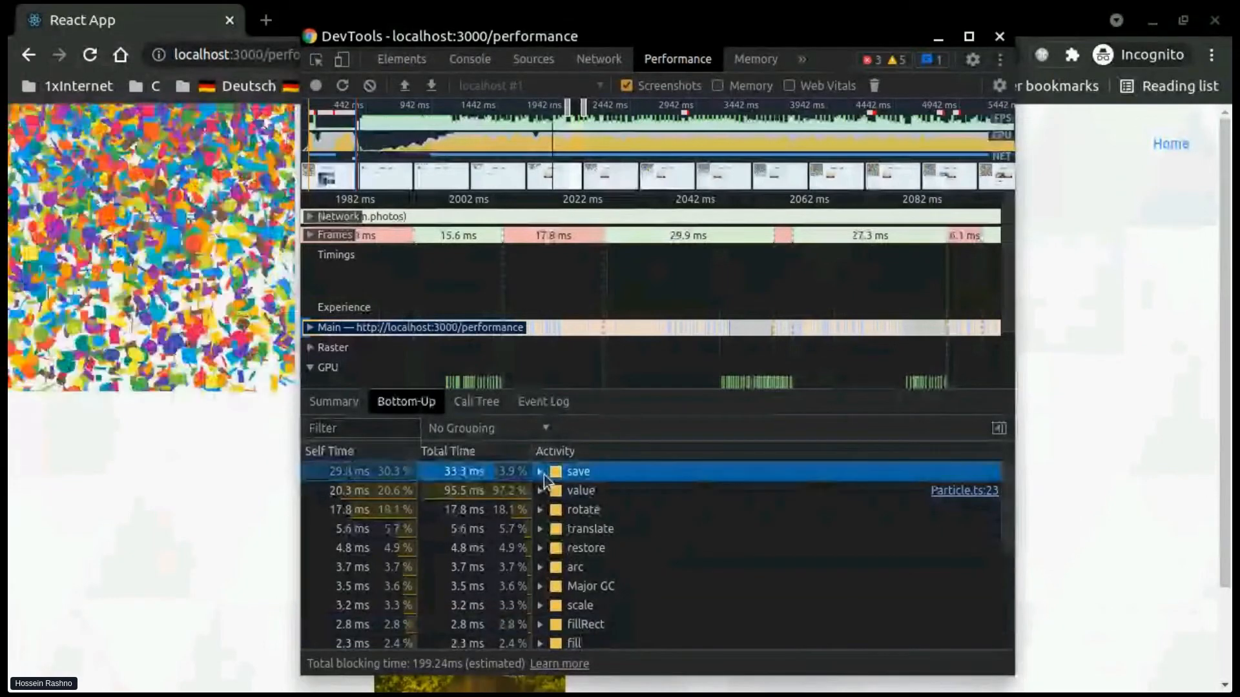
click(541, 472)
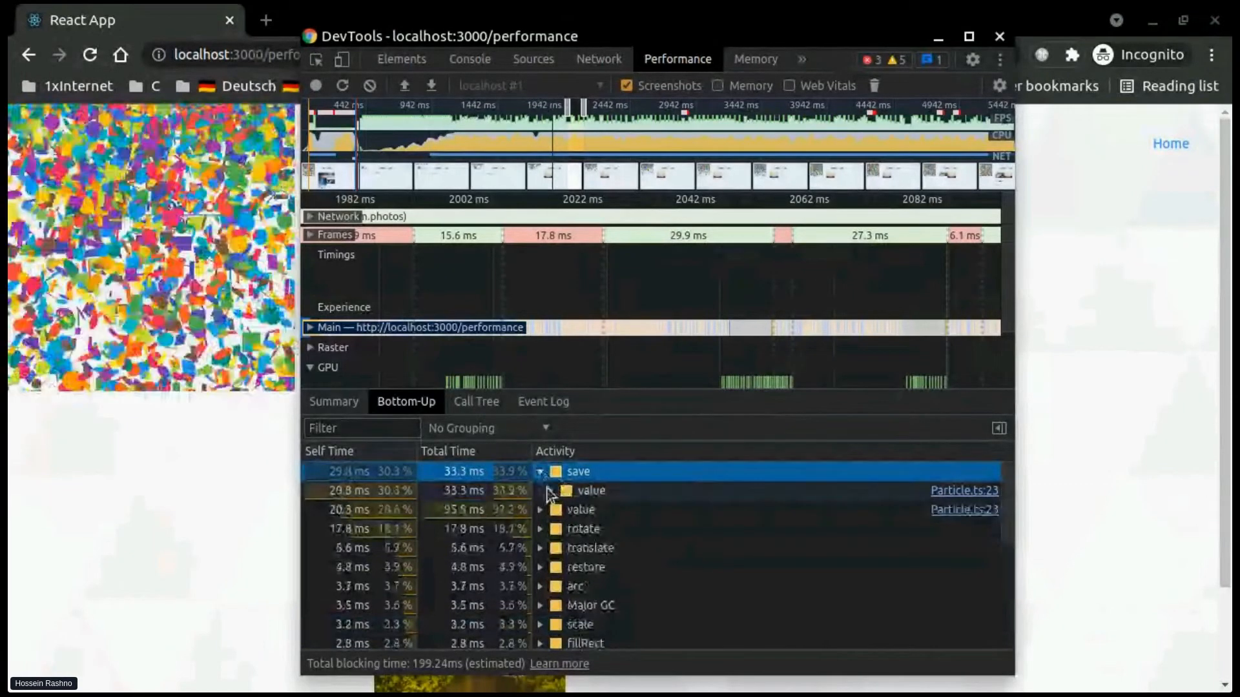
click(549, 490)
click(592, 511)
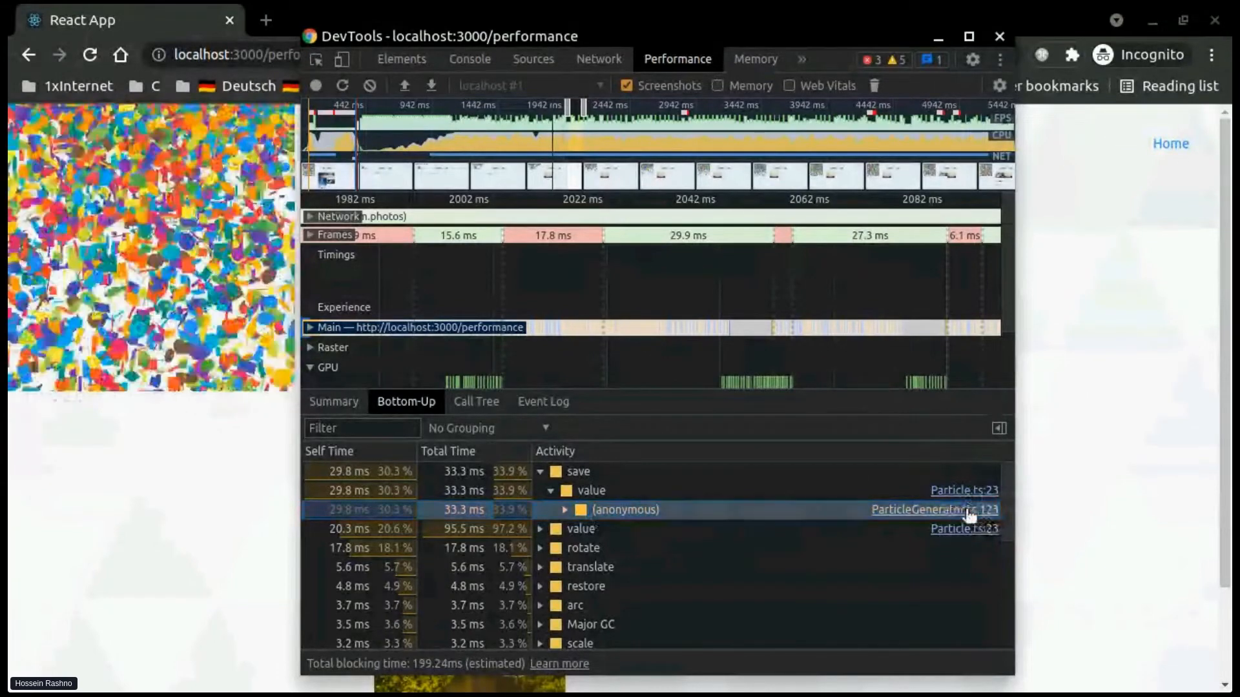
Open the anonymous caller's source at ParticleGenerator.ts:123 and select the p.update() call on line 112
click(970, 511)
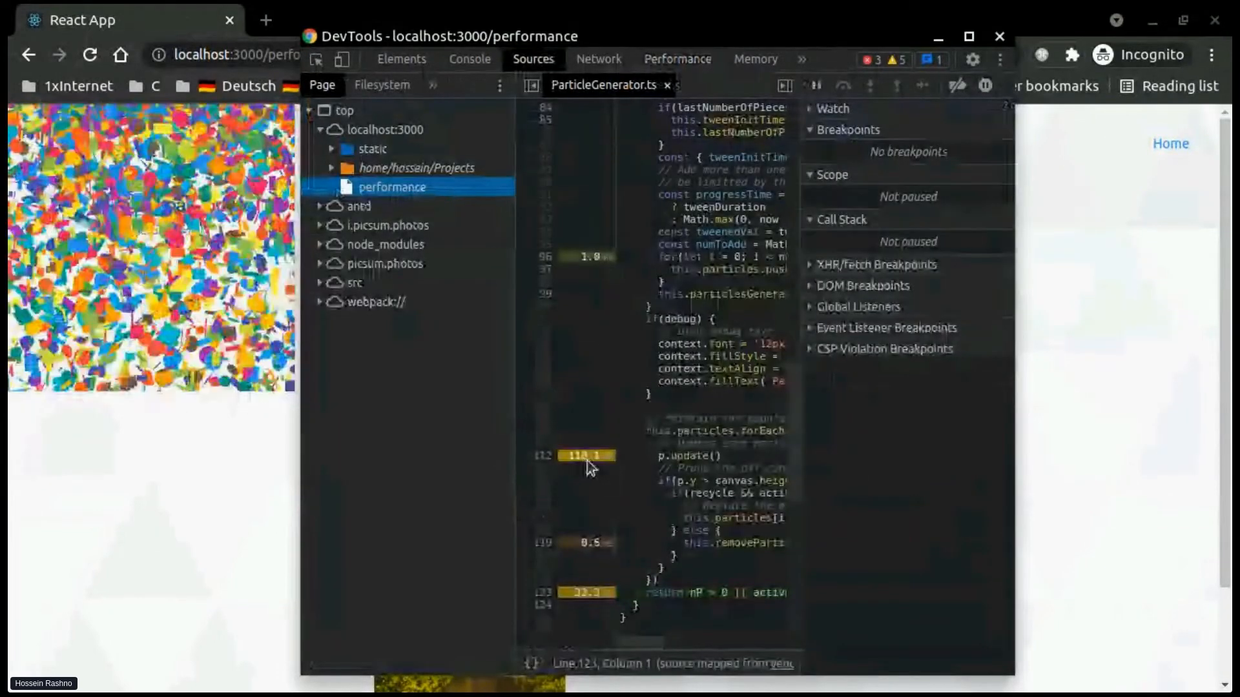
drag(659, 460, 733, 460)
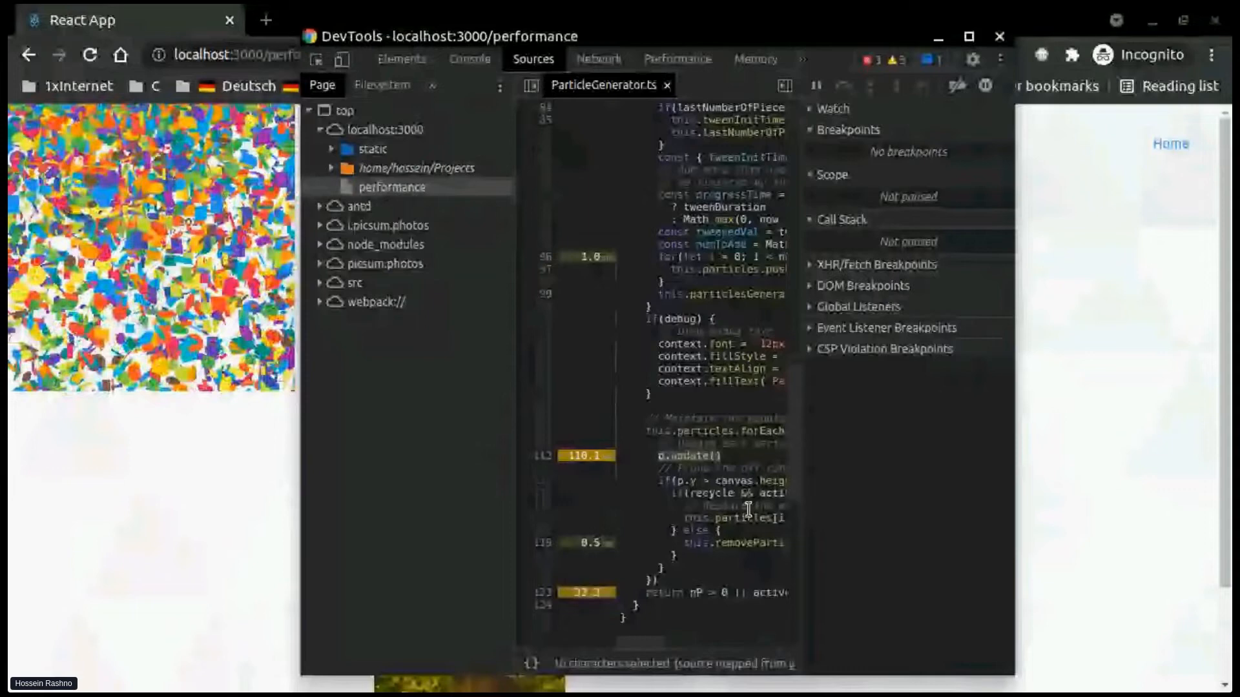
Reselect the p.update() call on line 112 of ParticleGenerator.ts and return to the performance recording
click(711, 465)
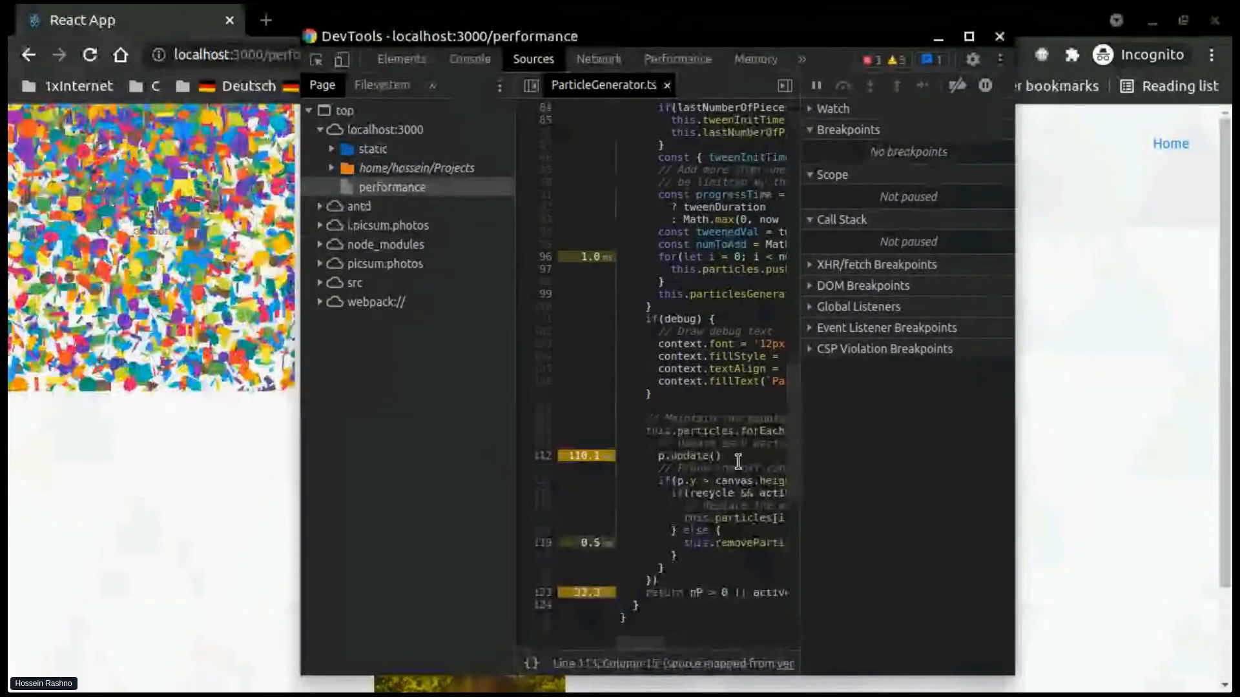
mouse_move(722, 456)
mouse_down()
mouse_move(643, 454)
mouse_move(718, 458)
mouse_up()
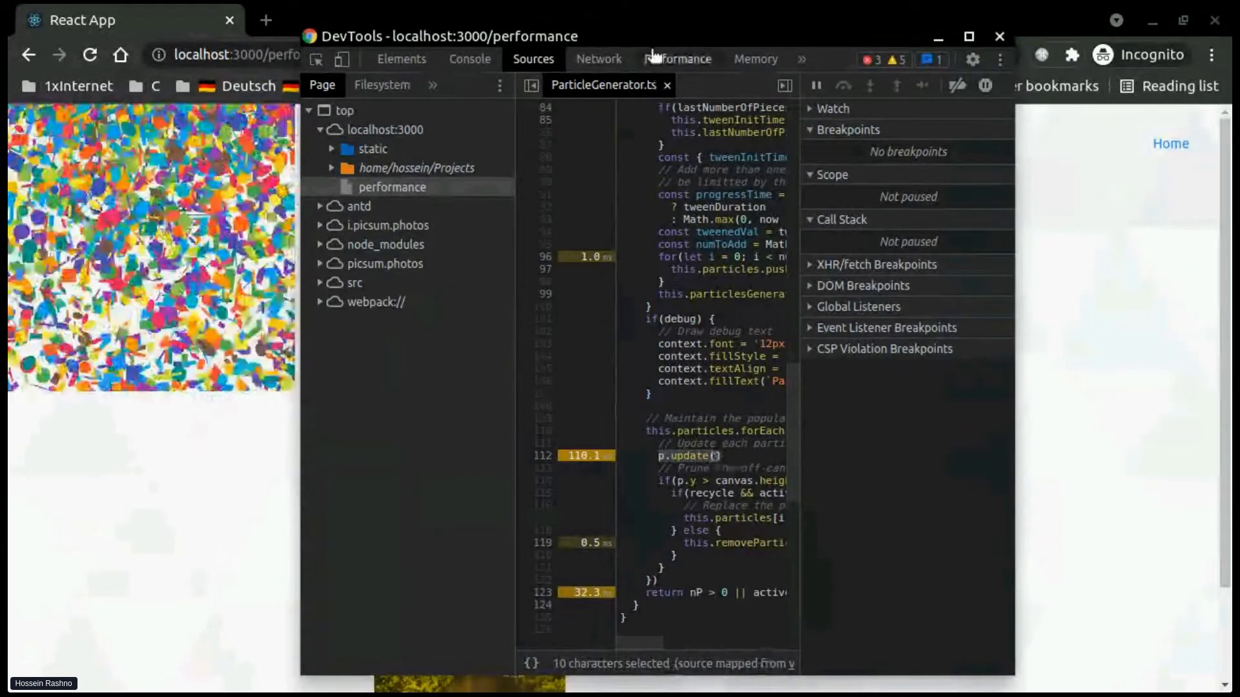
click(684, 60)
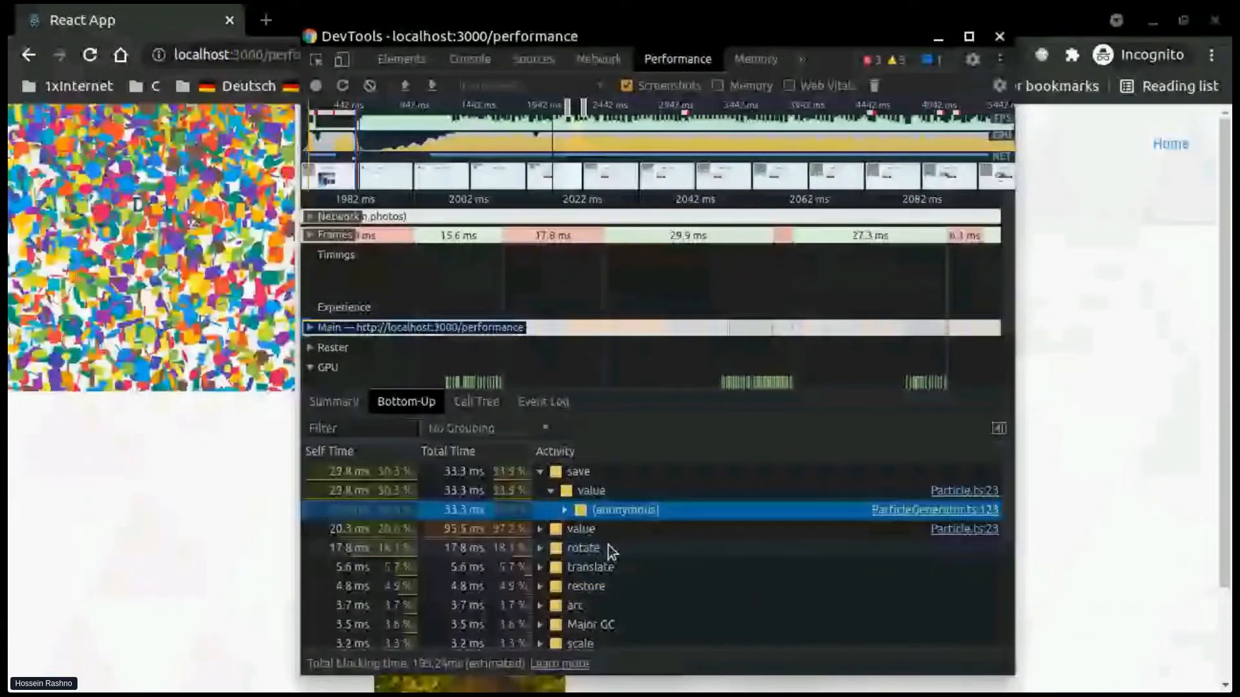
Expand the translate activity through value and its anonymous callers, and open value's source at Particle.ts:23
scroll(620, 587, down, 1)
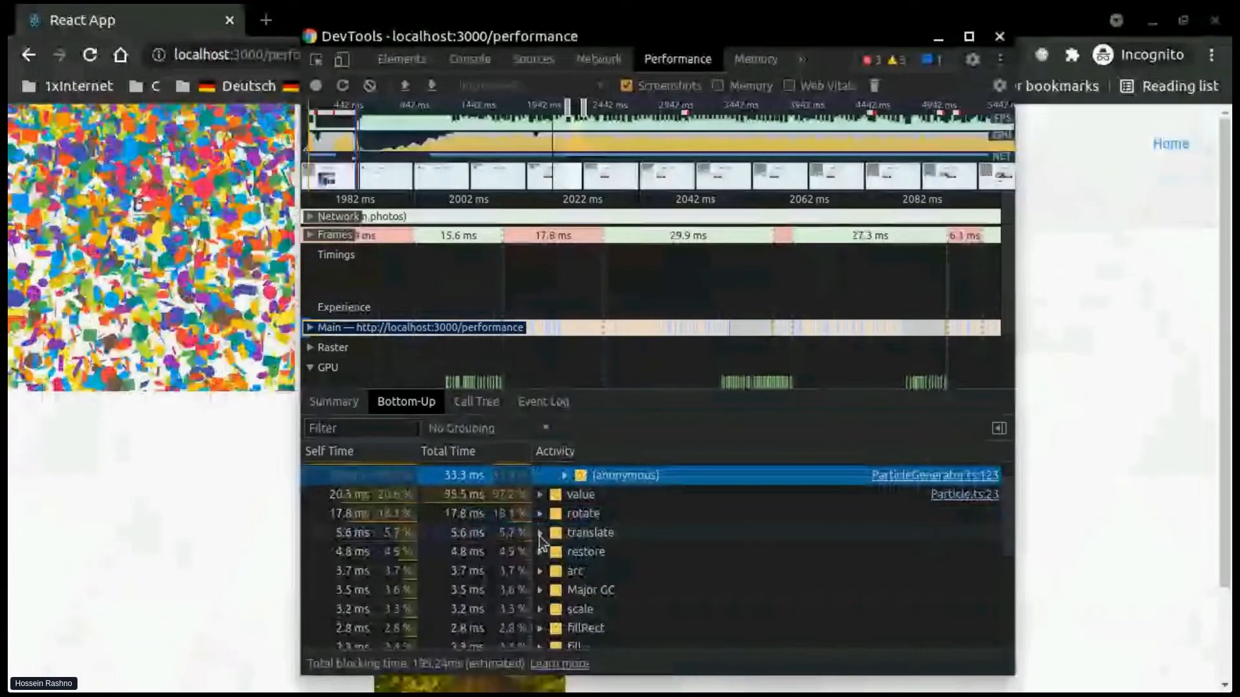
click(540, 533)
click(550, 553)
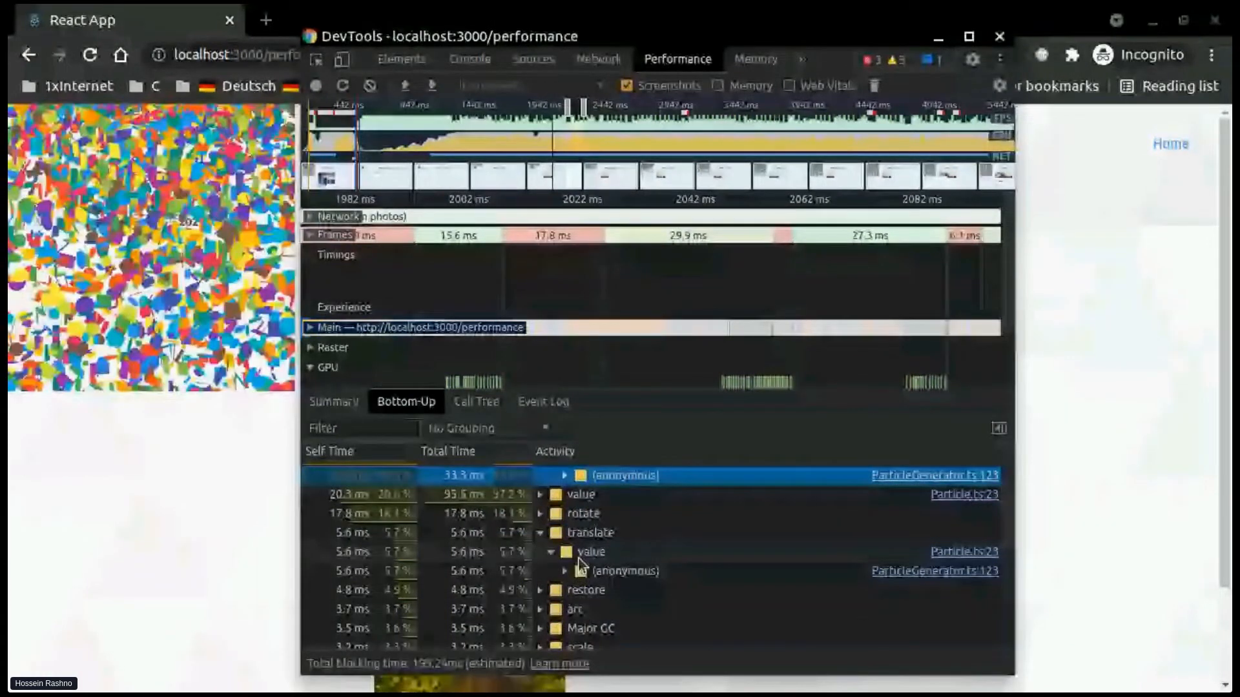
click(565, 570)
click(575, 589)
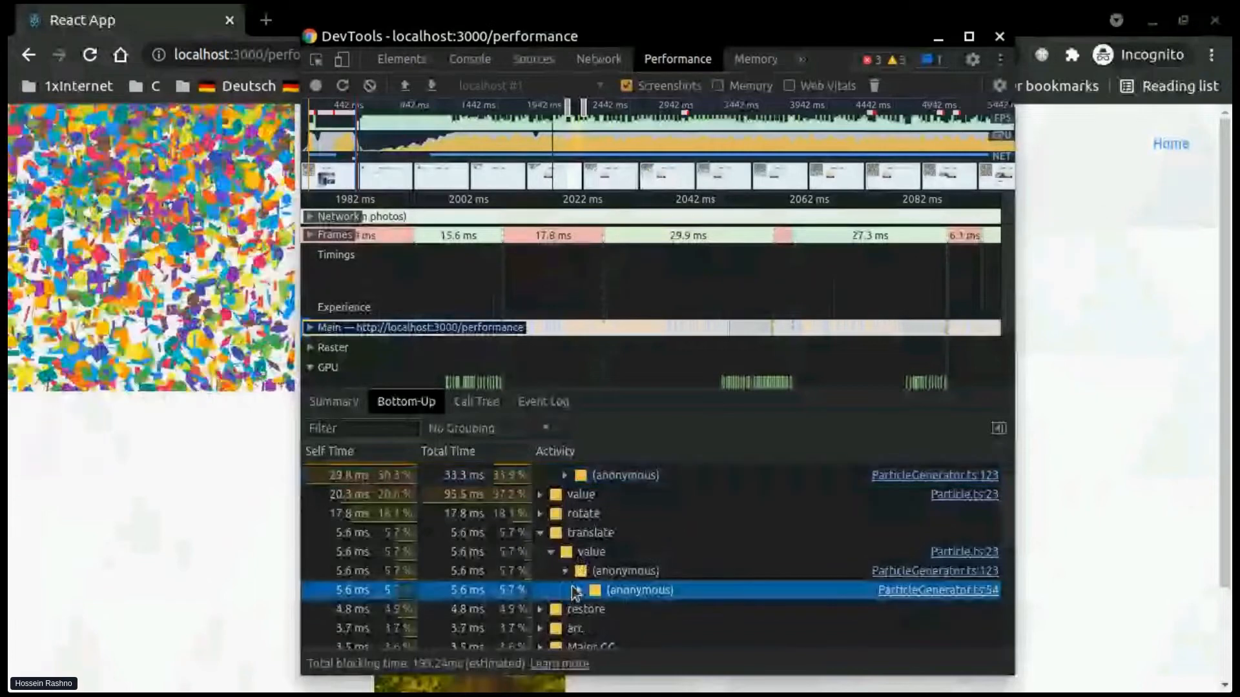
click(580, 590)
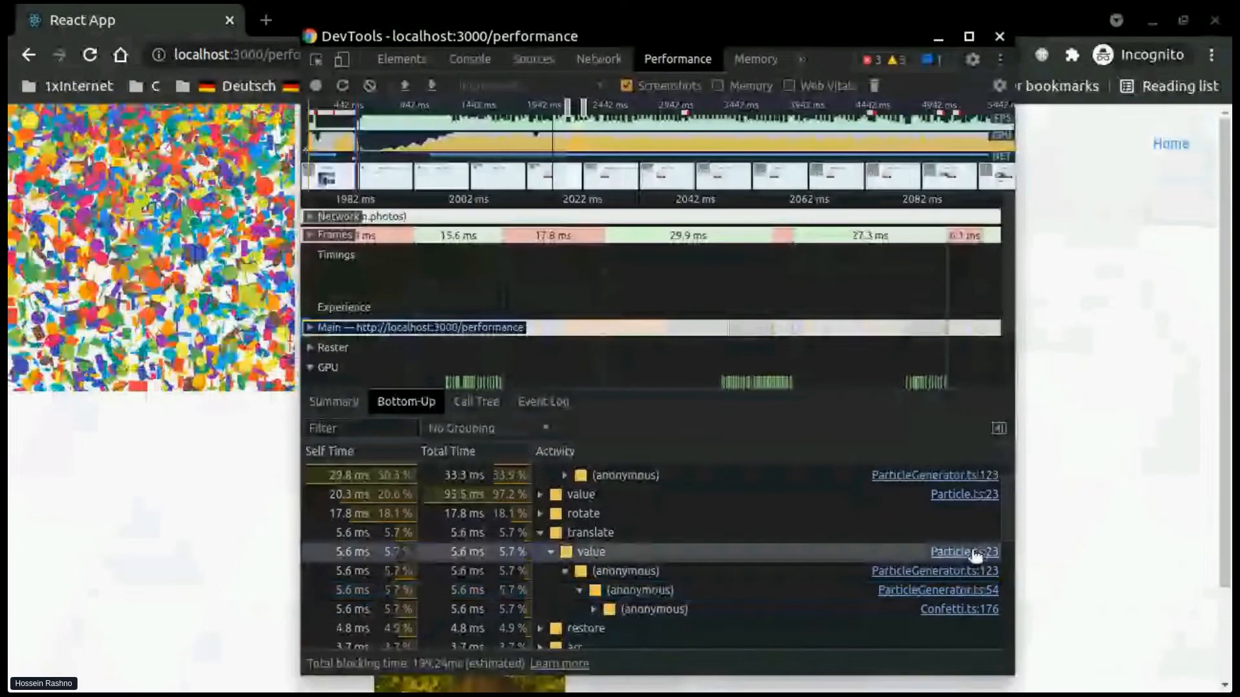
click(976, 552)
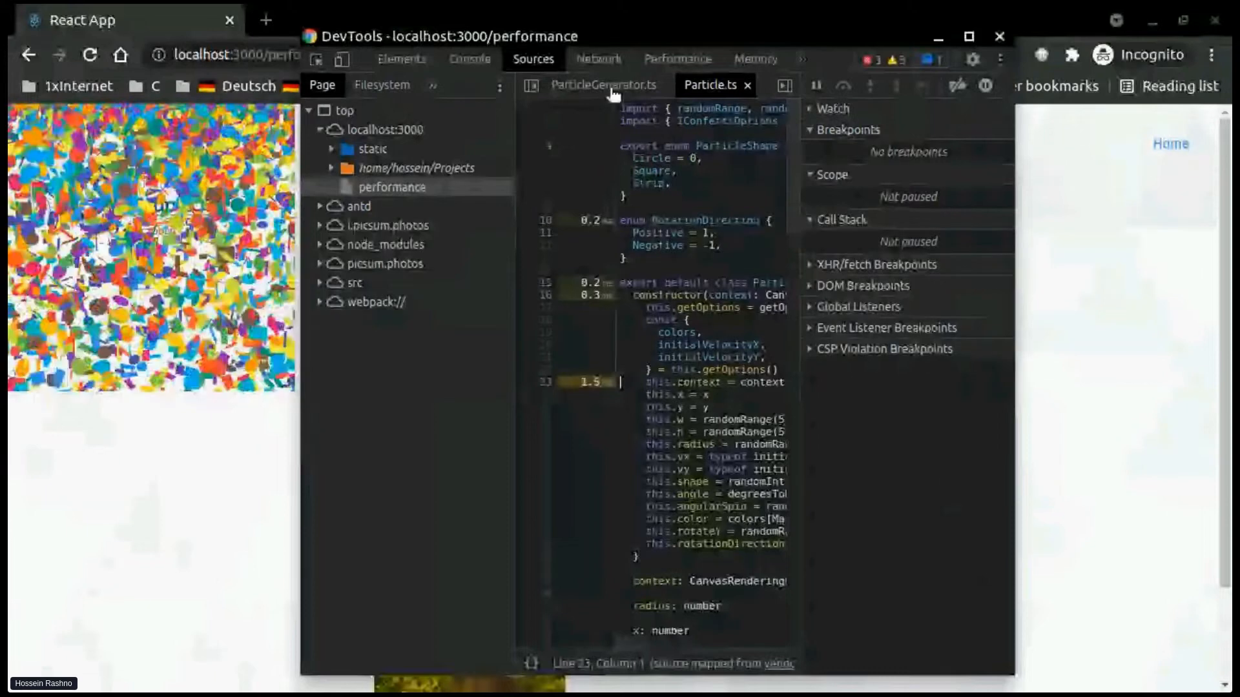
Return to the performance recording and show its Call Tree sorted by descending self time
click(704, 65)
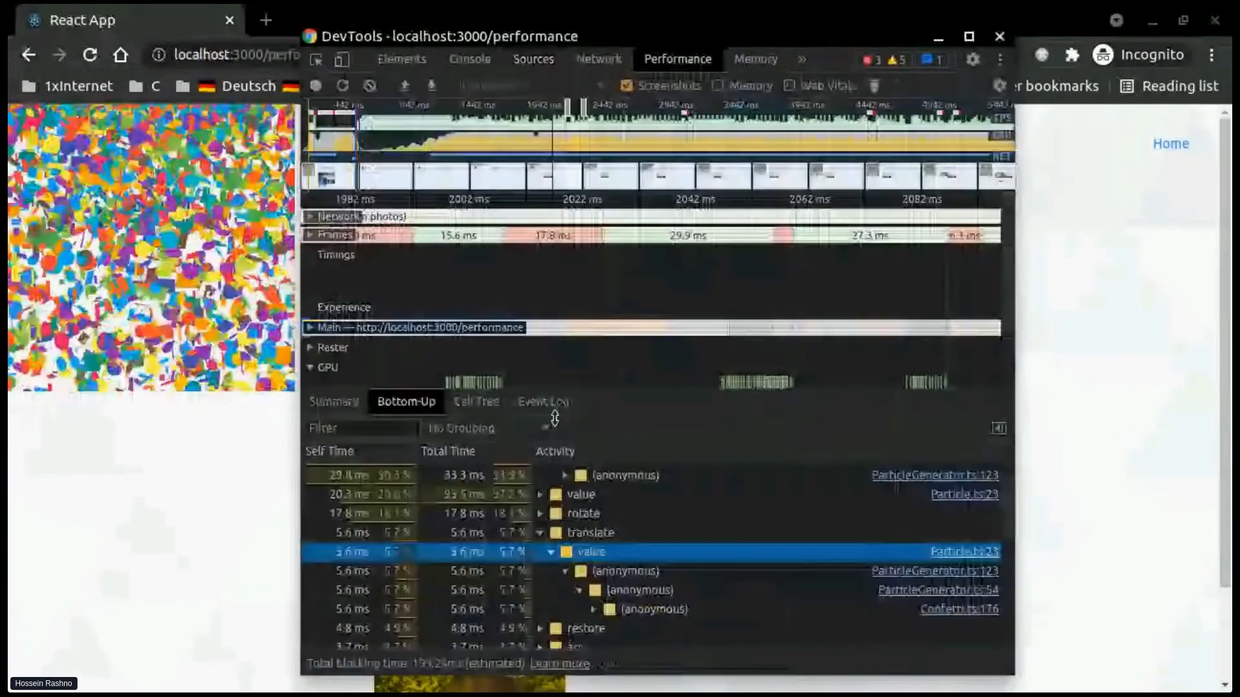
click(469, 403)
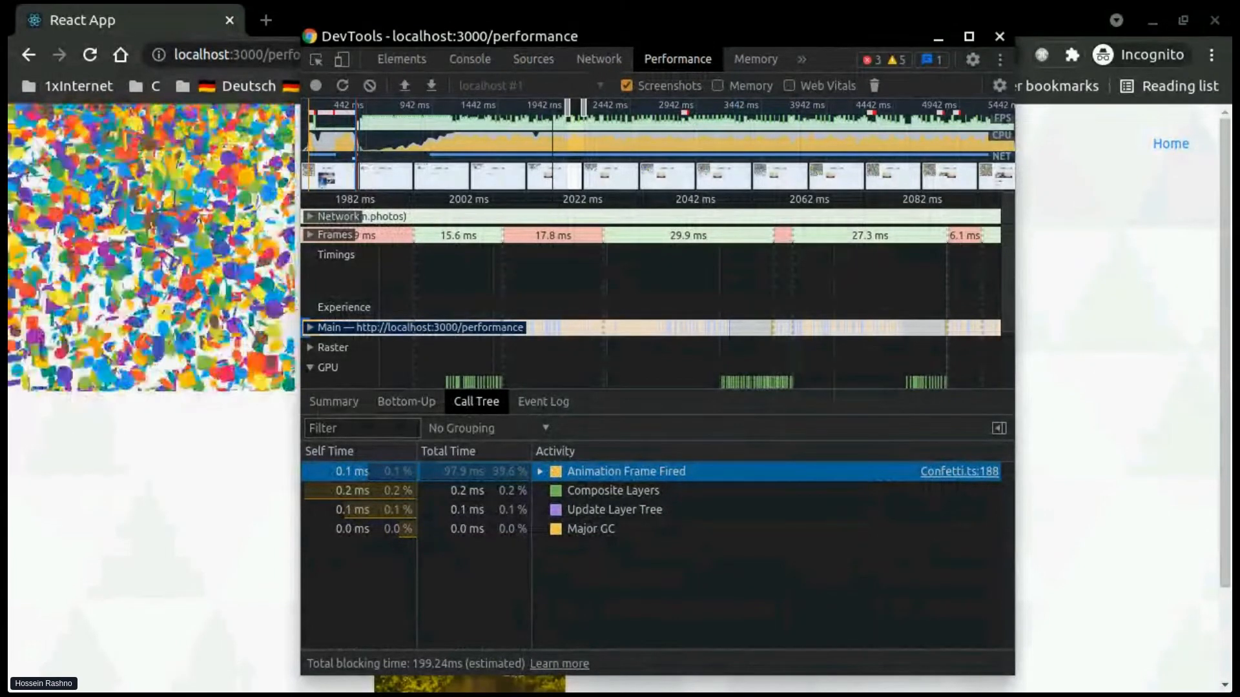
click(388, 450)
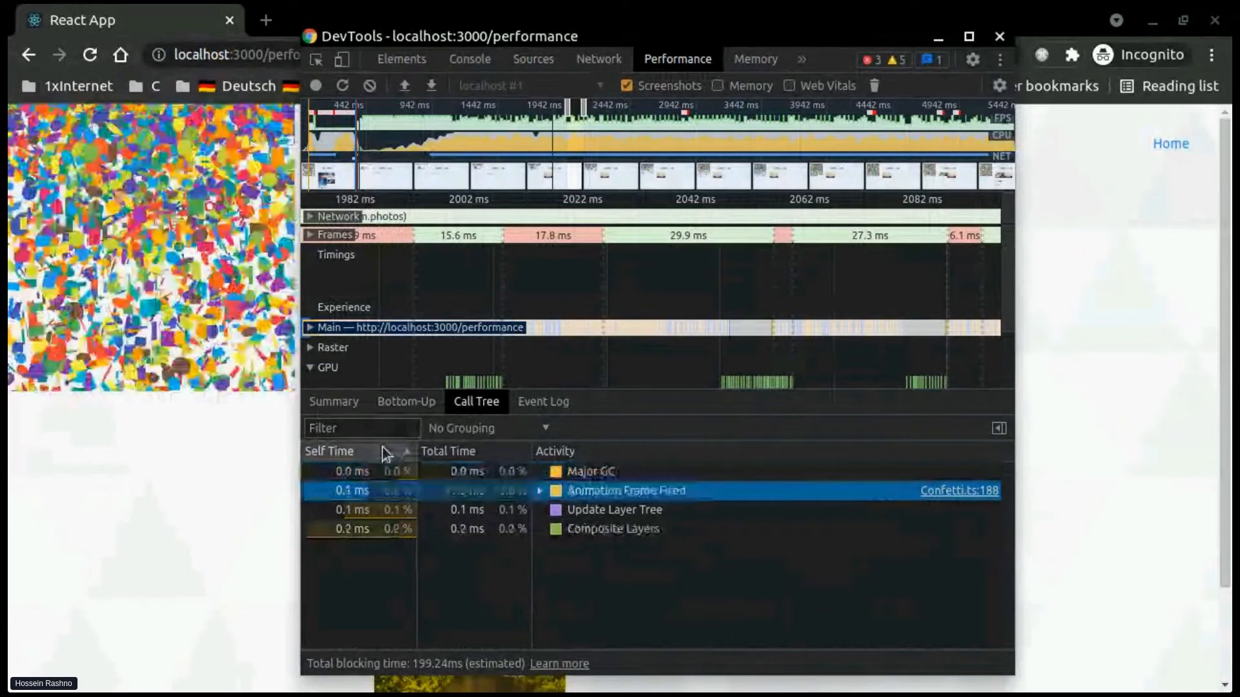
click(387, 451)
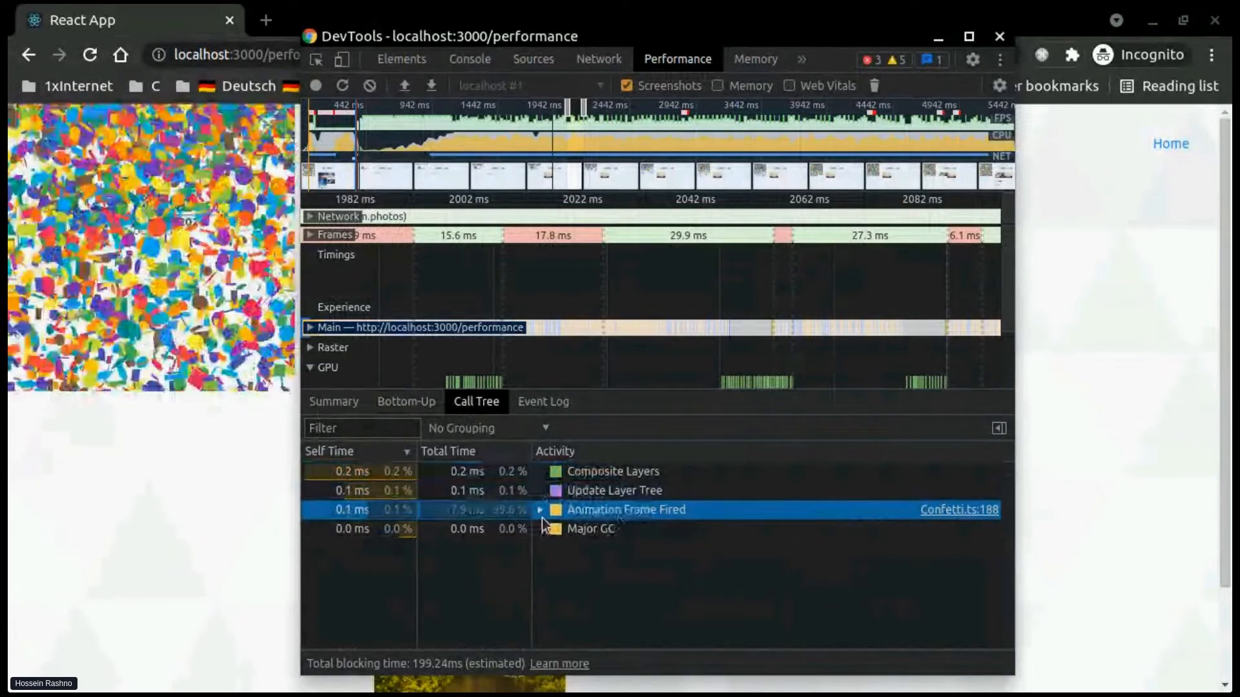
Expand Animation Frame Fired through Function Call and the nested anonymous calls down to ParticleGenerator.ts:123, and reselect the Animation Frame Fired row
click(540, 512)
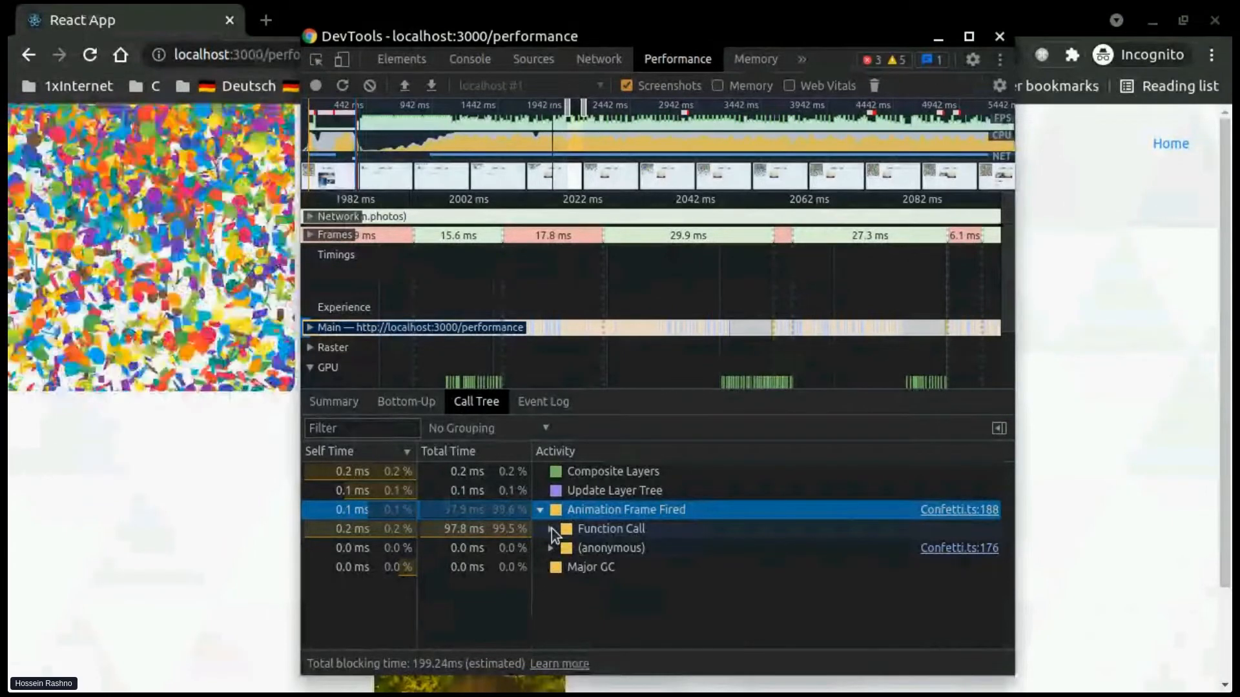
click(551, 528)
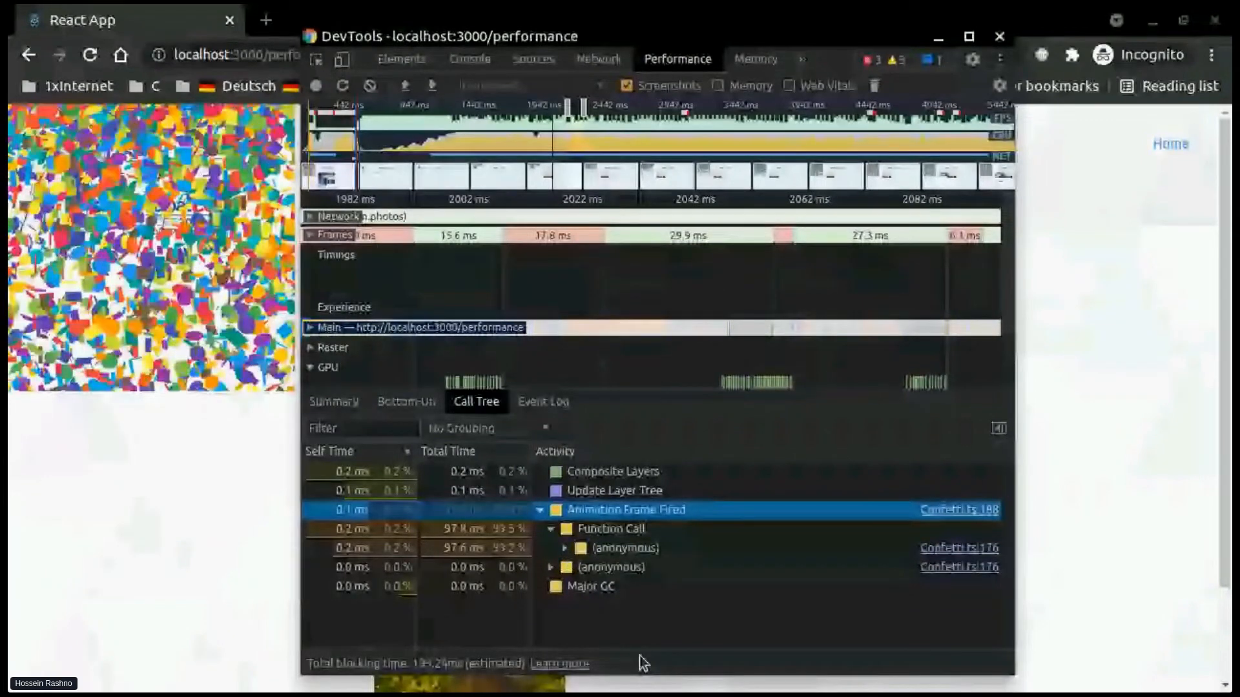
click(565, 548)
click(577, 569)
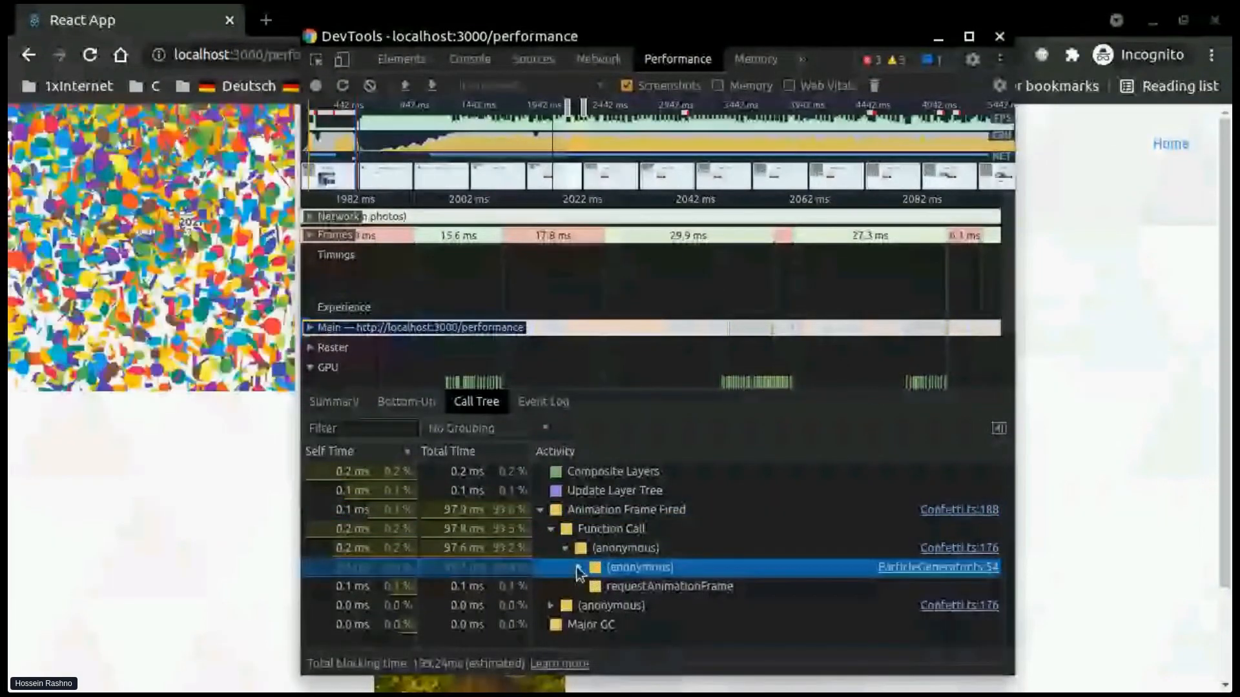
click(578, 568)
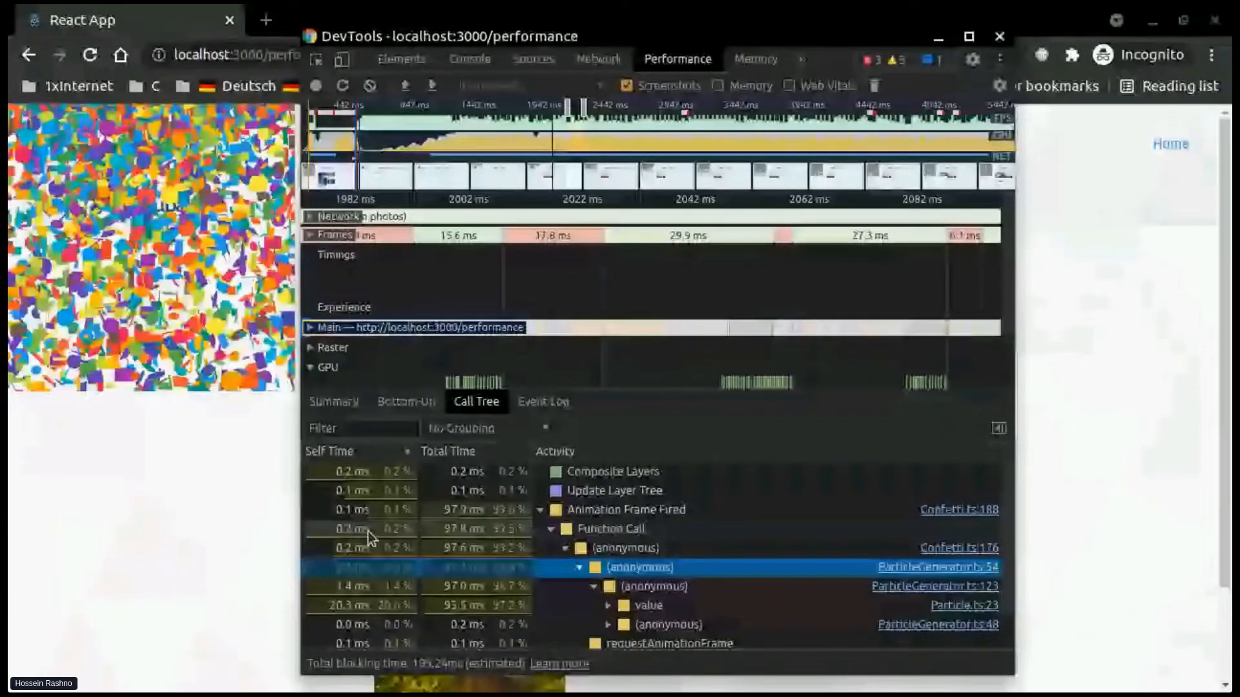
click(447, 504)
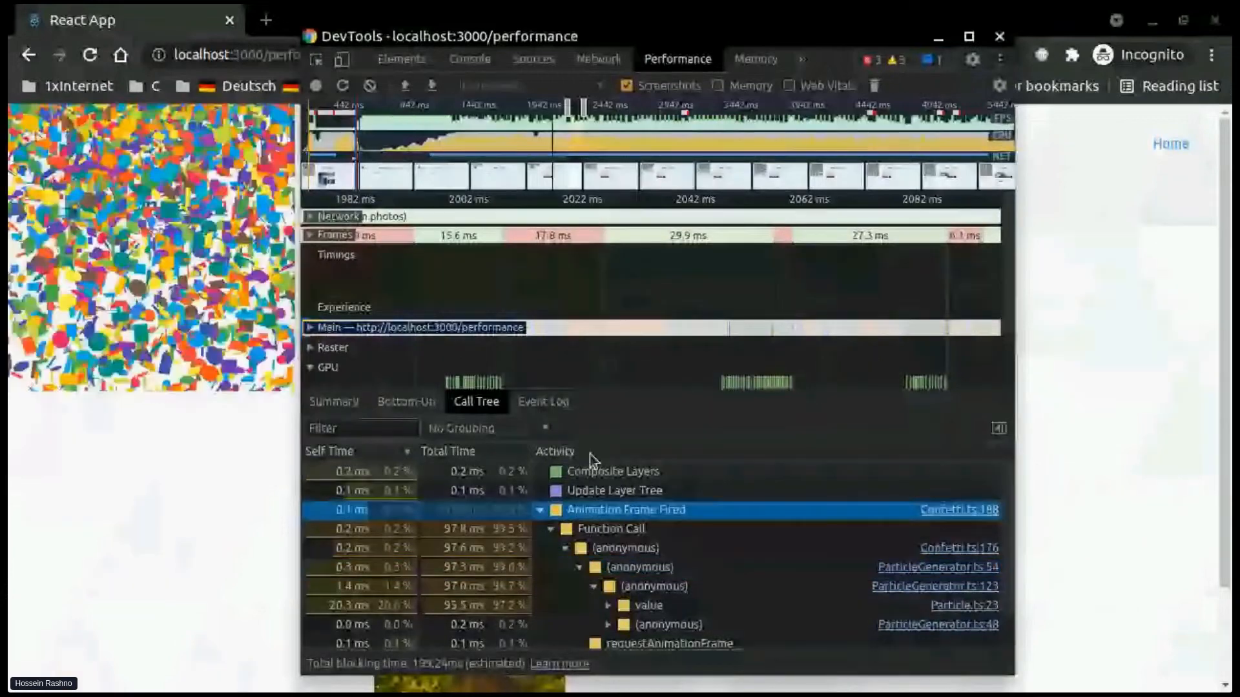
Show the Event Log and expand the Animation Frame Fired event that starts at 2061.6 ms
click(543, 401)
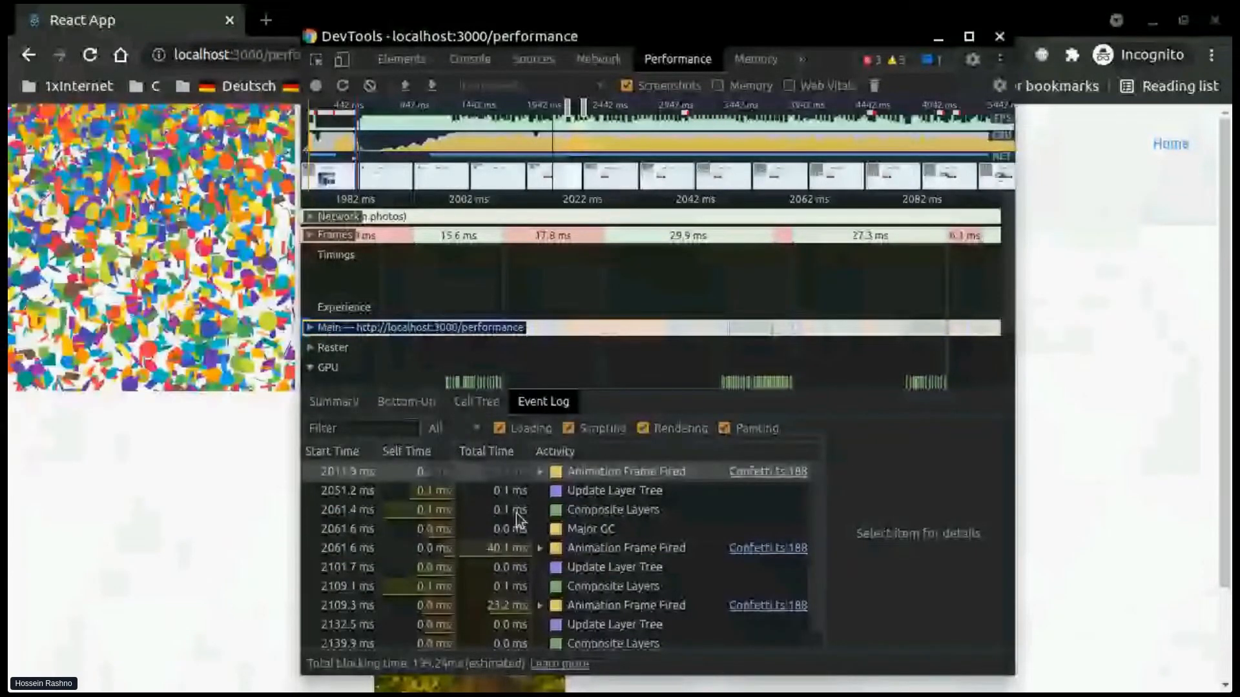
scroll(635, 591, down, 1)
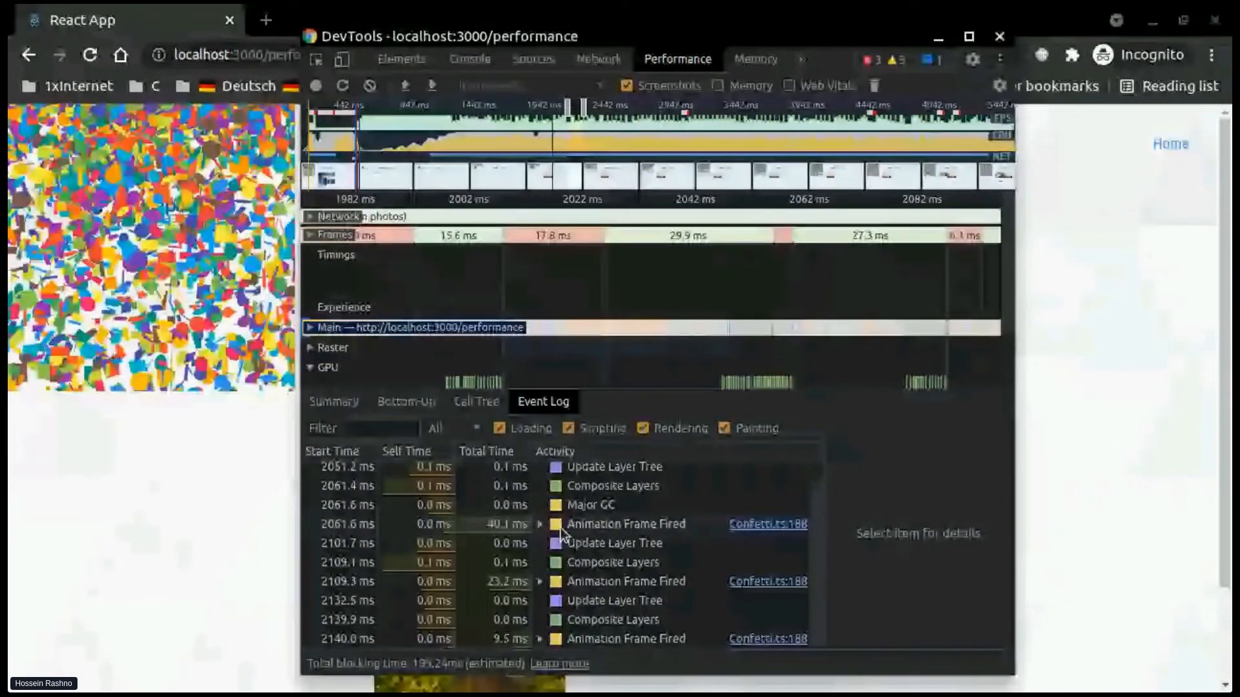
click(542, 525)
click(540, 525)
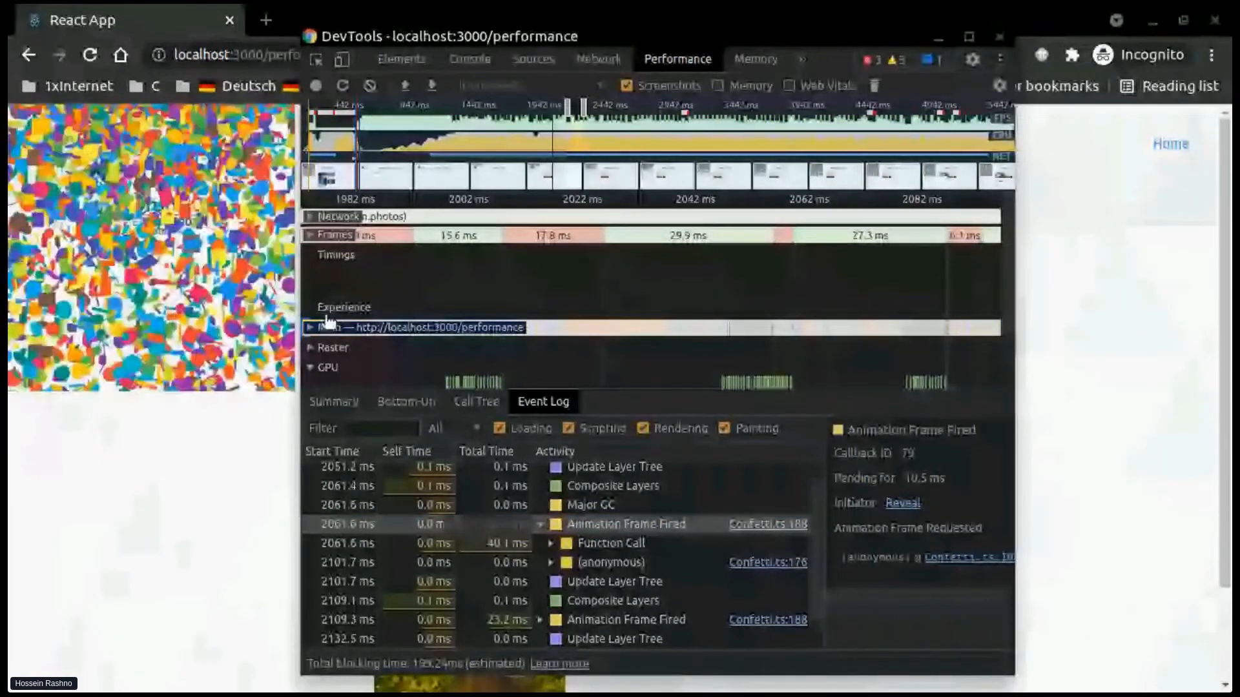
Expand the Frames track in the earlier range from about 1922 ms and inspect the 14.0 ms and 33.9 ms frames
drag(567, 369, 857, 387)
mouse_move(418, 240)
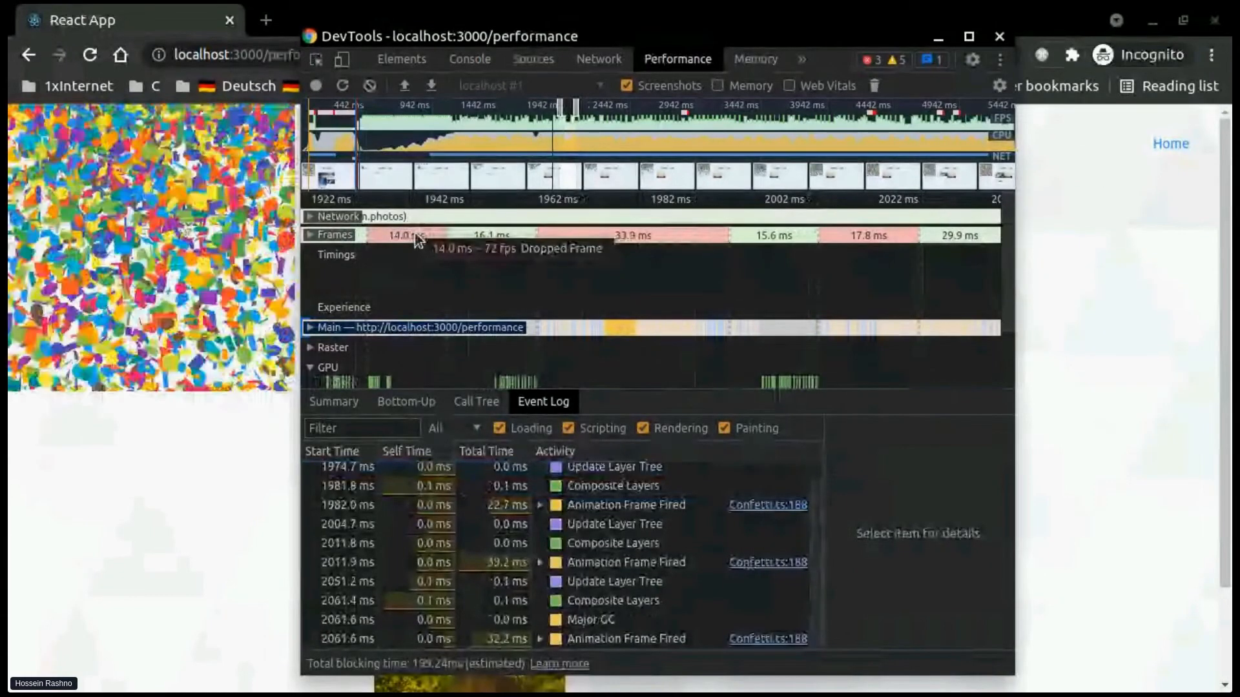
click(309, 238)
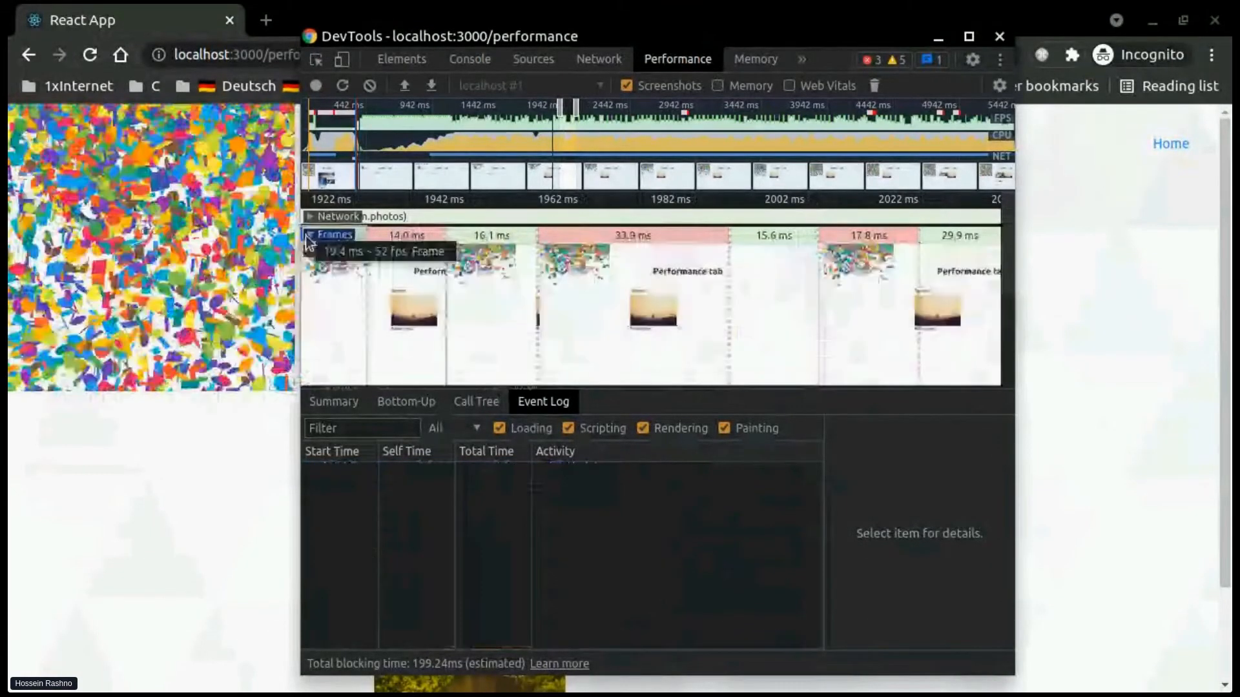
mouse_move(418, 241)
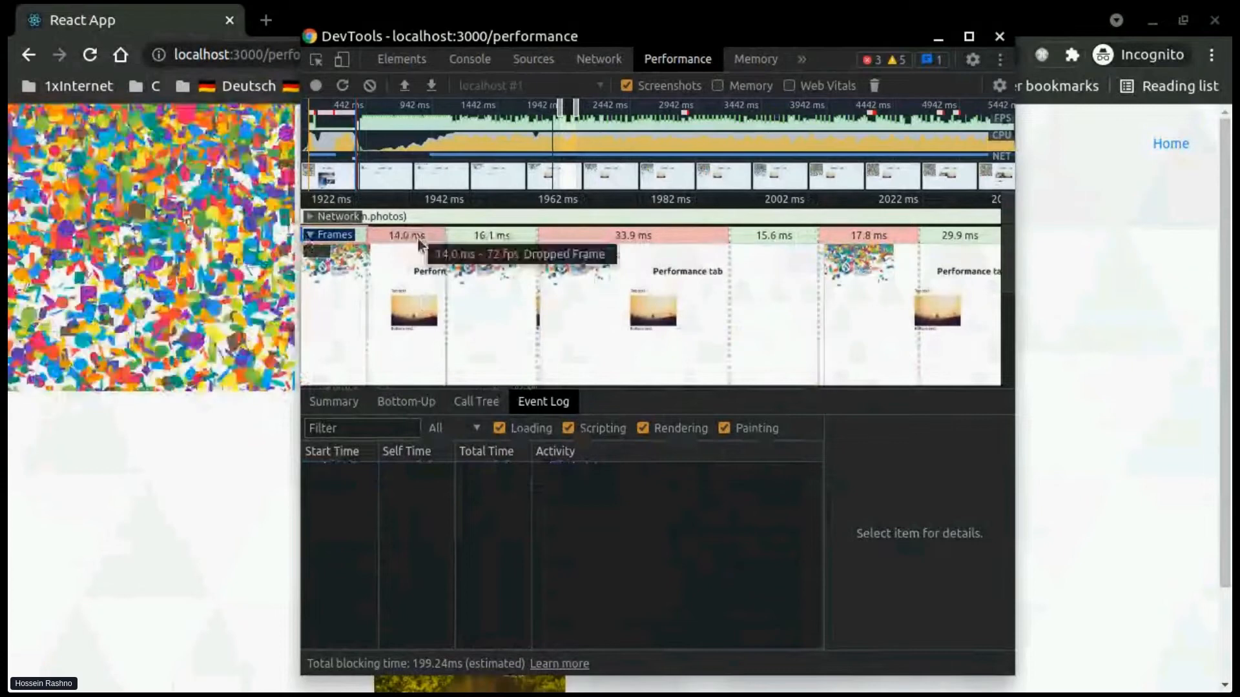
mouse_move(623, 240)
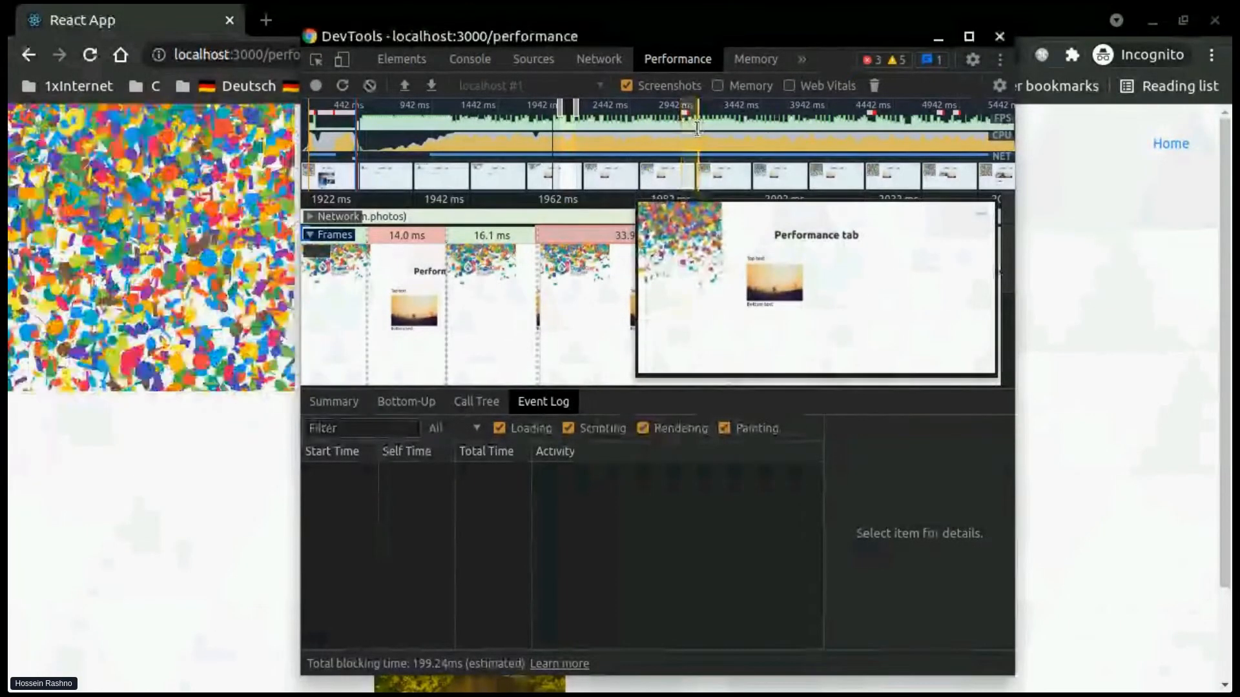
Move the inspected range to about 2832–2922 ms, show the frame Summary and enlarge the timeline area above it
click(688, 124)
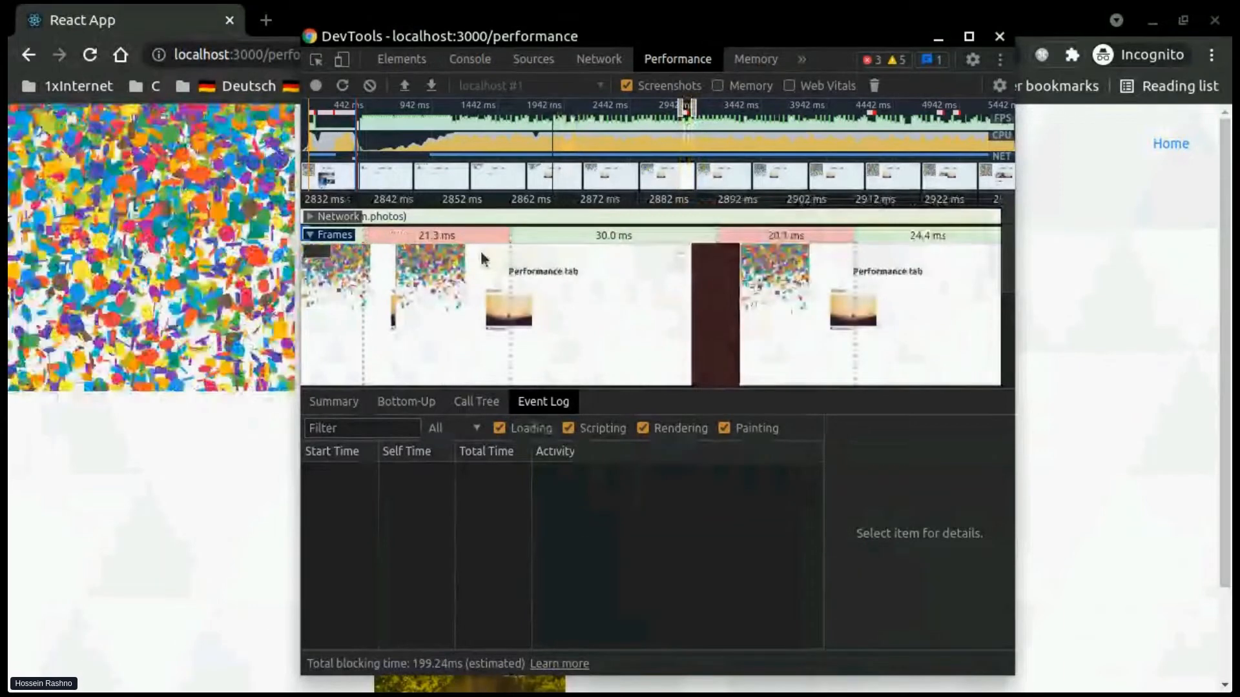
click(384, 406)
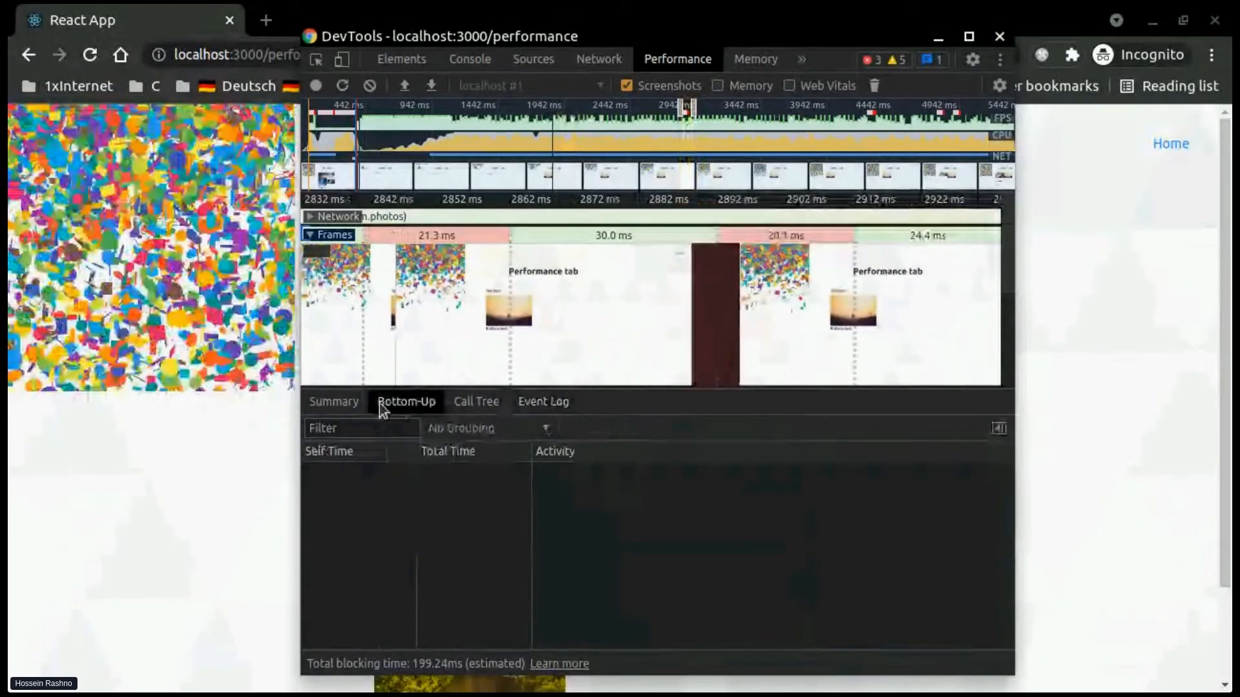
click(343, 407)
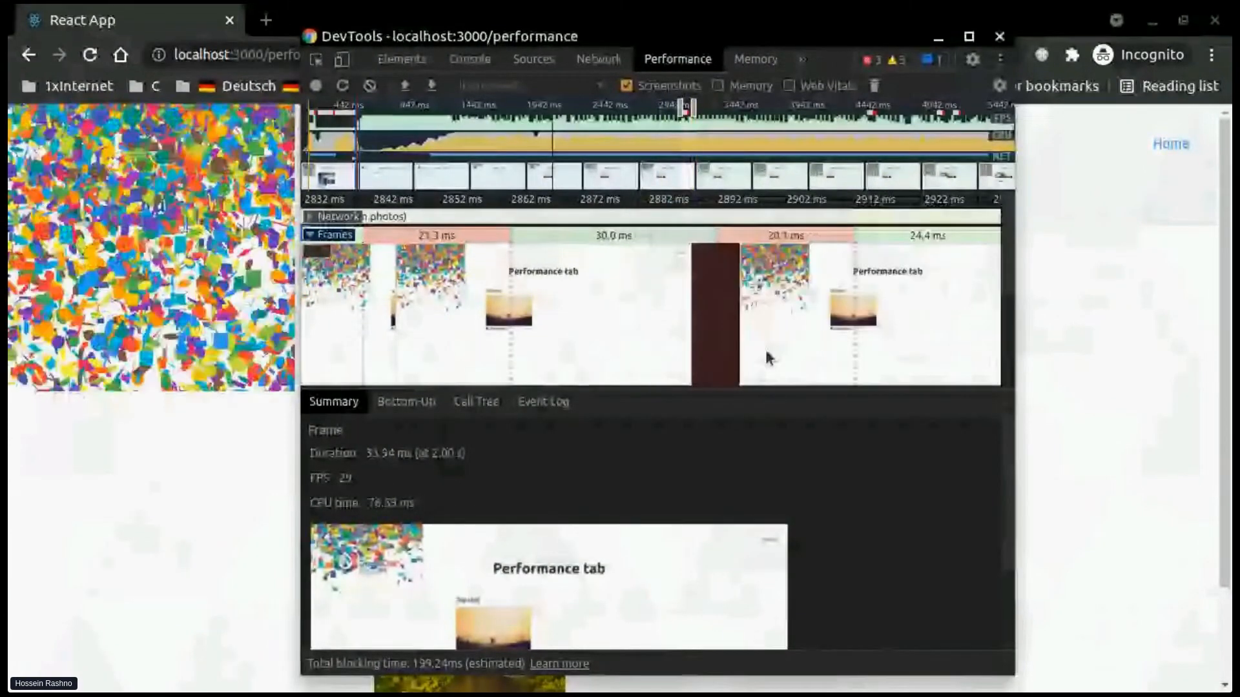
drag(819, 395, 843, 495)
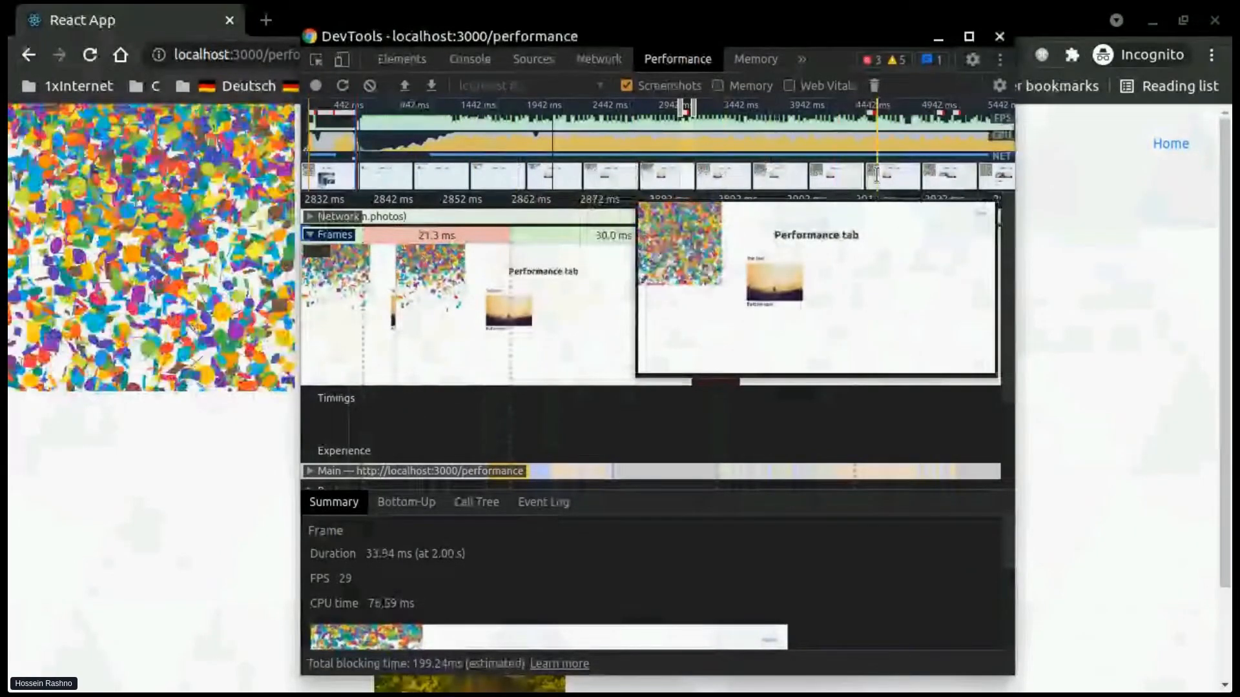
click(999, 64)
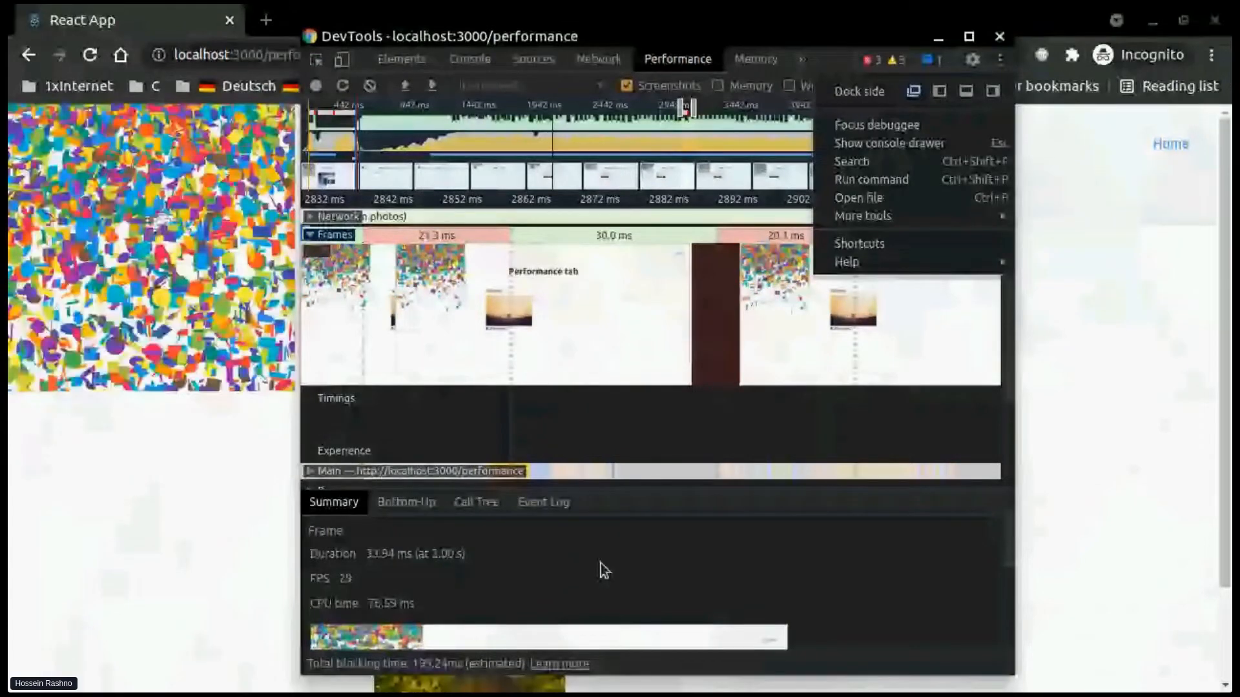
click(801, 48)
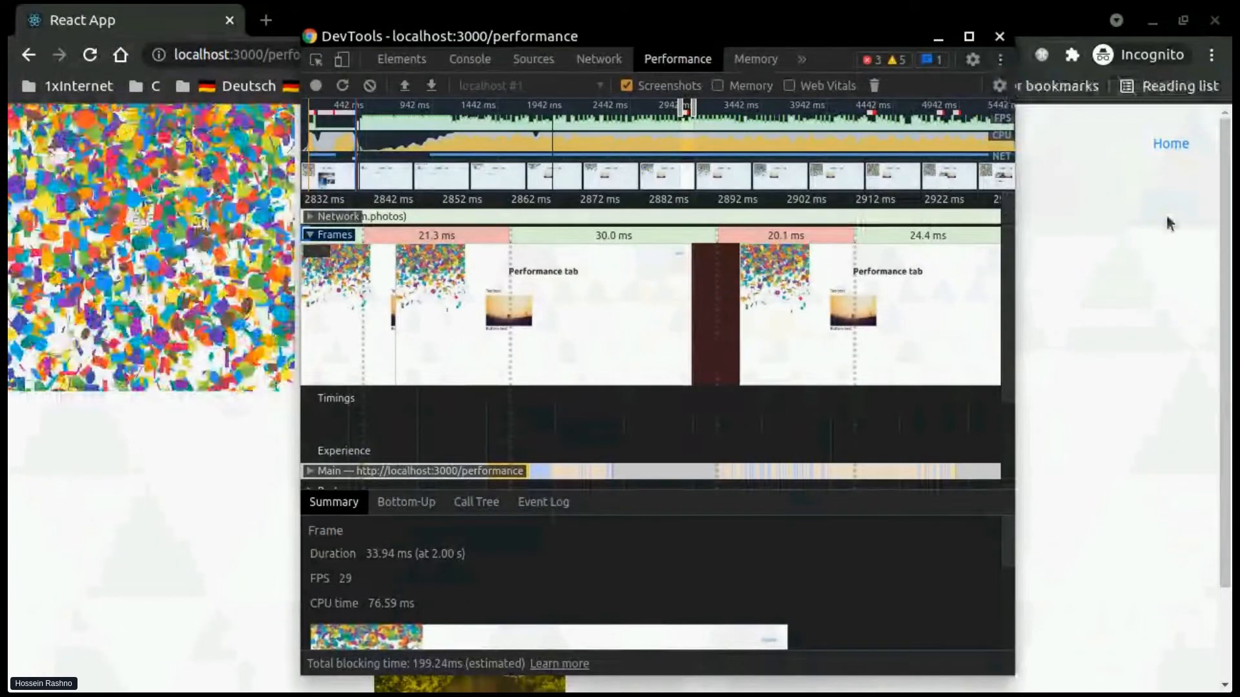
Open a second DevTools window that inspects the existing DevTools, and move it so it only partly covers the first
click(1167, 220)
key(alt+f)
mouse_move(995, 308)
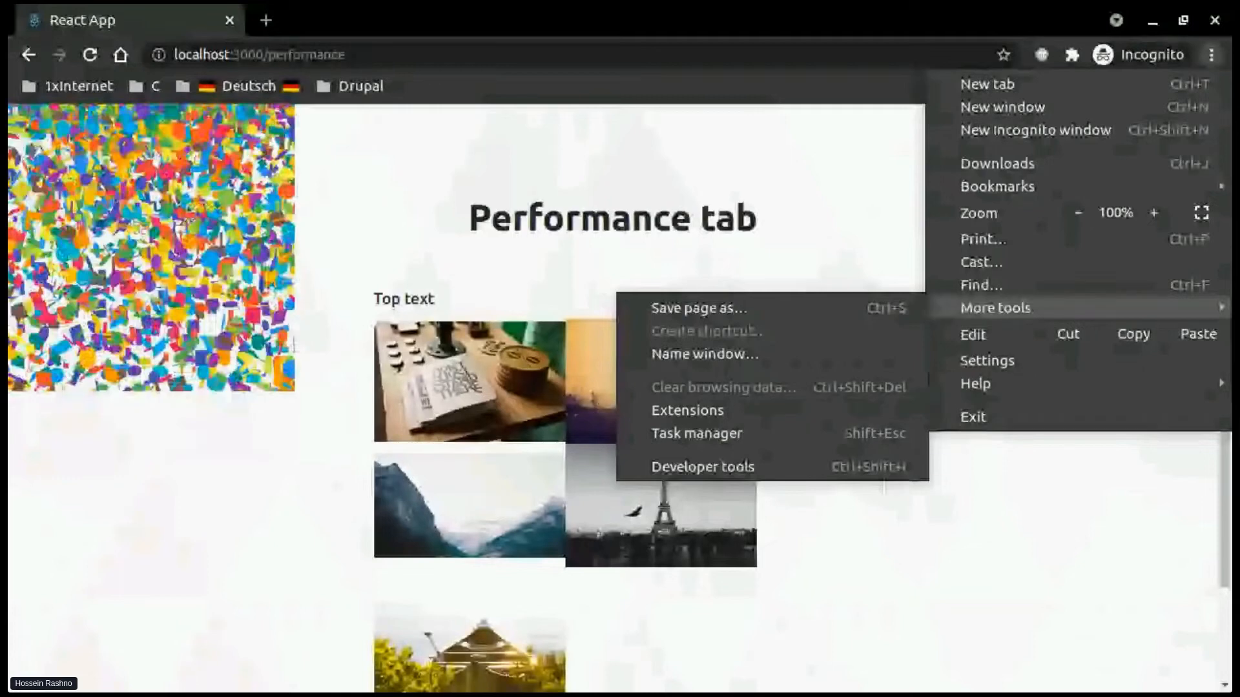
click(885, 486)
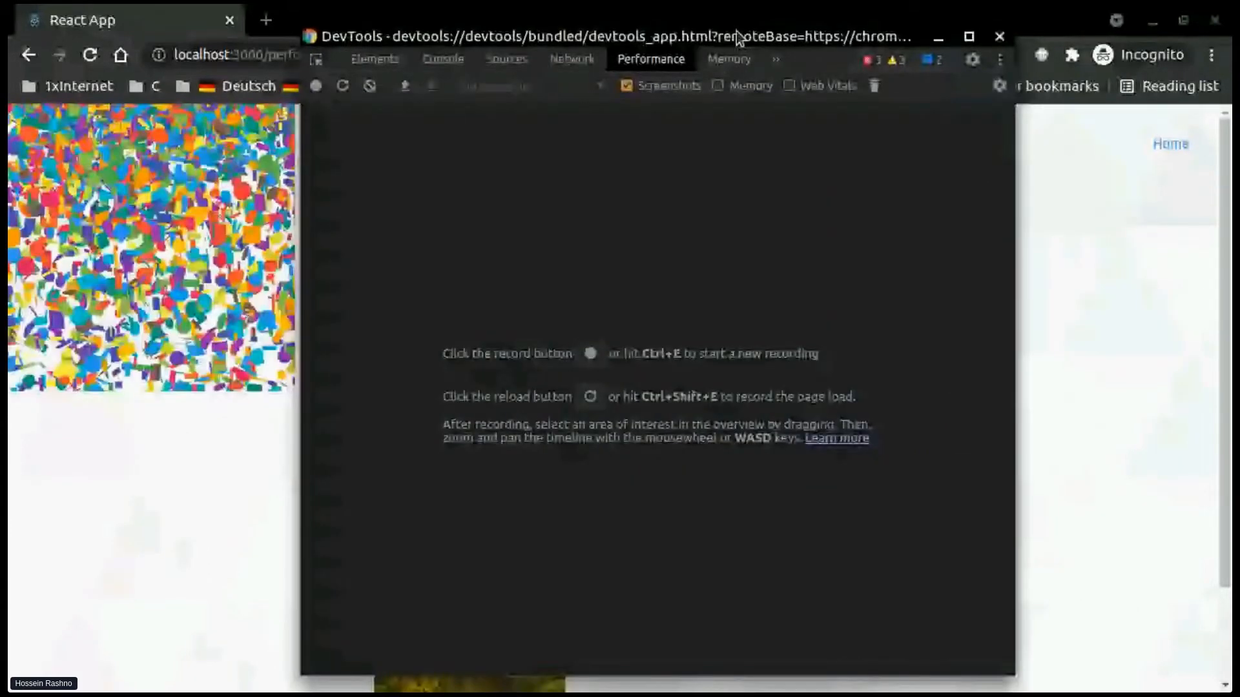
drag(739, 39, 870, 114)
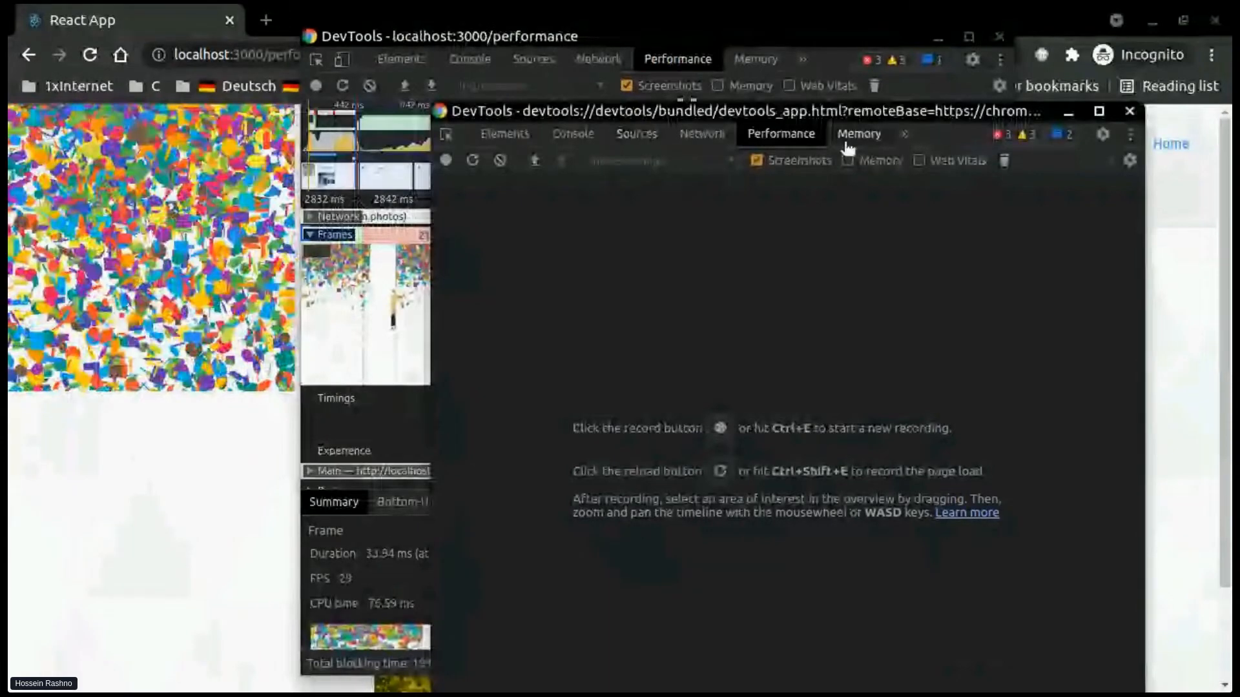
Show the Application data of the inspected DevTools and expand its top frame
click(905, 133)
click(948, 161)
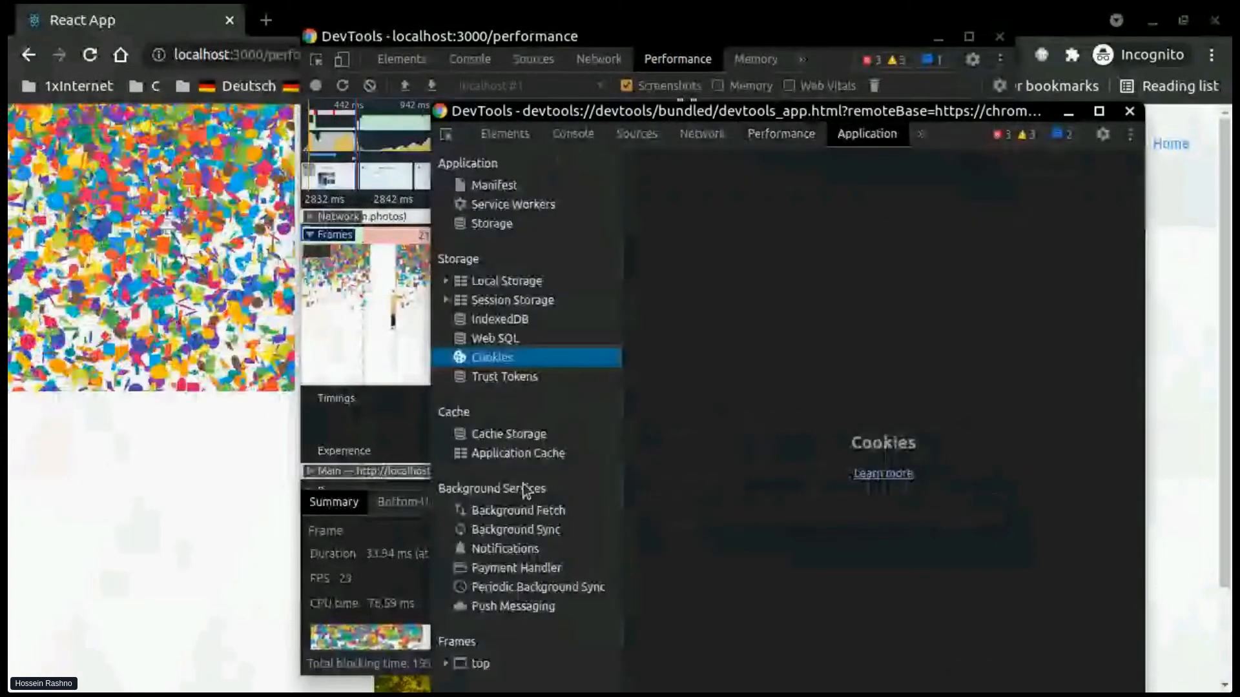
click(454, 658)
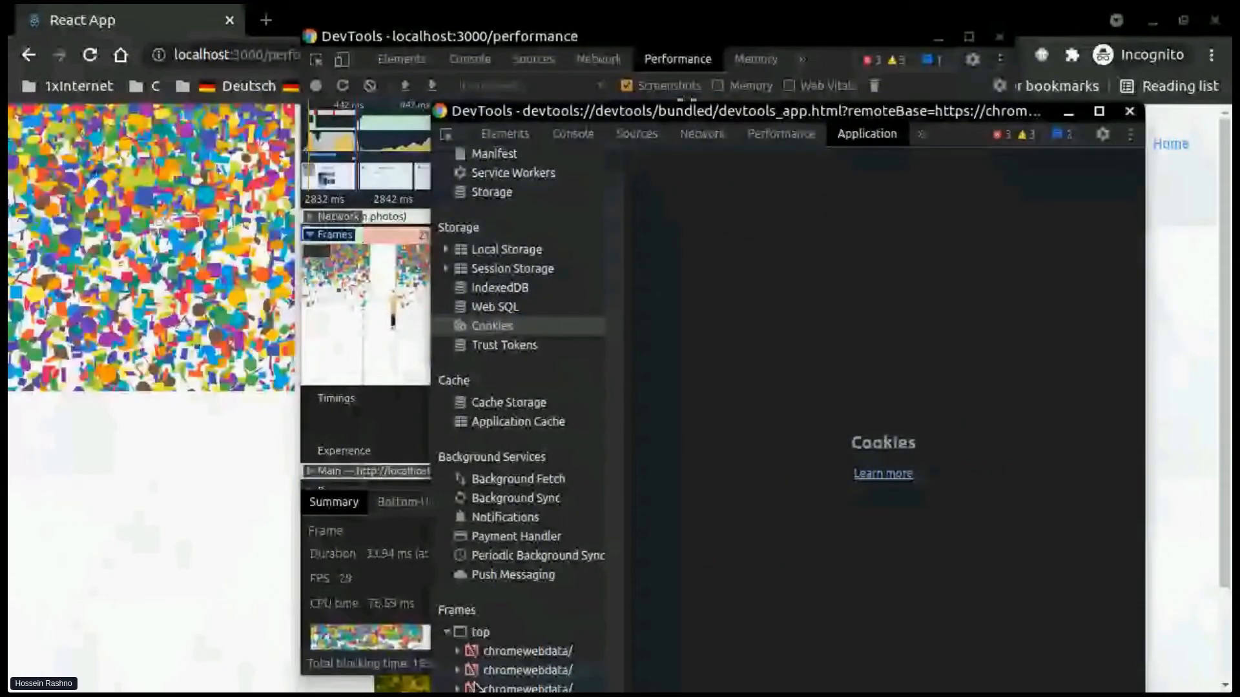
Preview one of the JPG screenshots among the top frame's Images, show its save options, and close the second DevTools window
drag(940, 111, 859, 13)
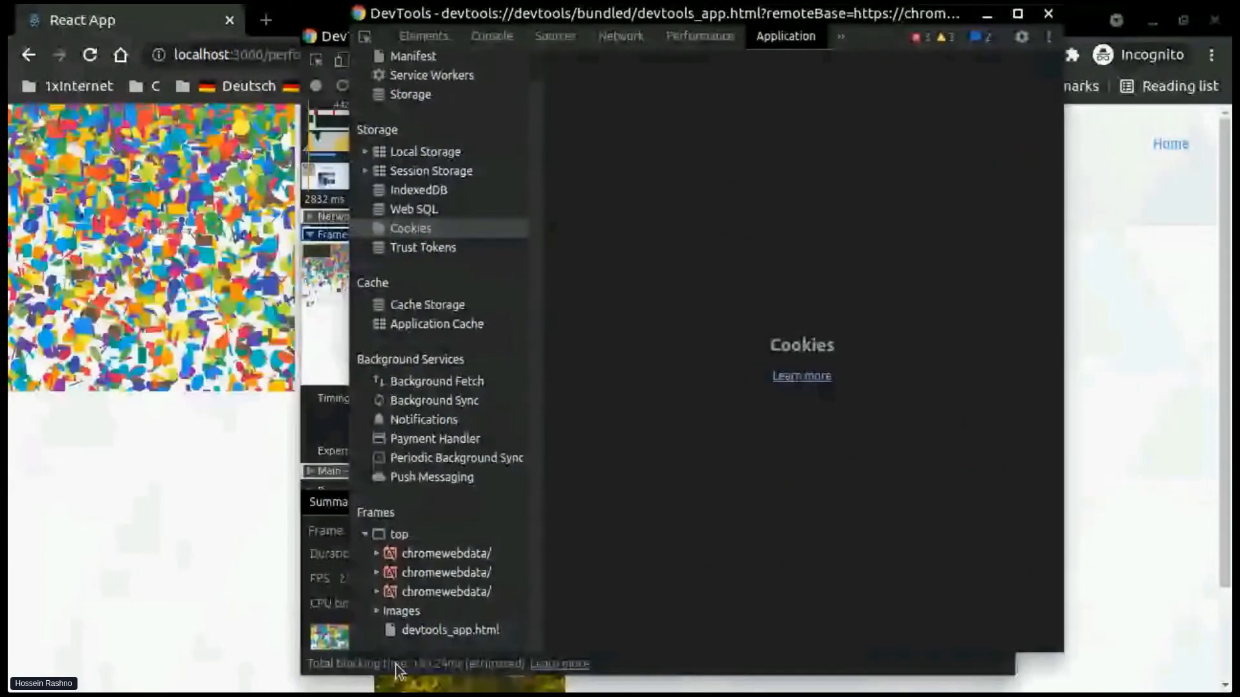
click(411, 611)
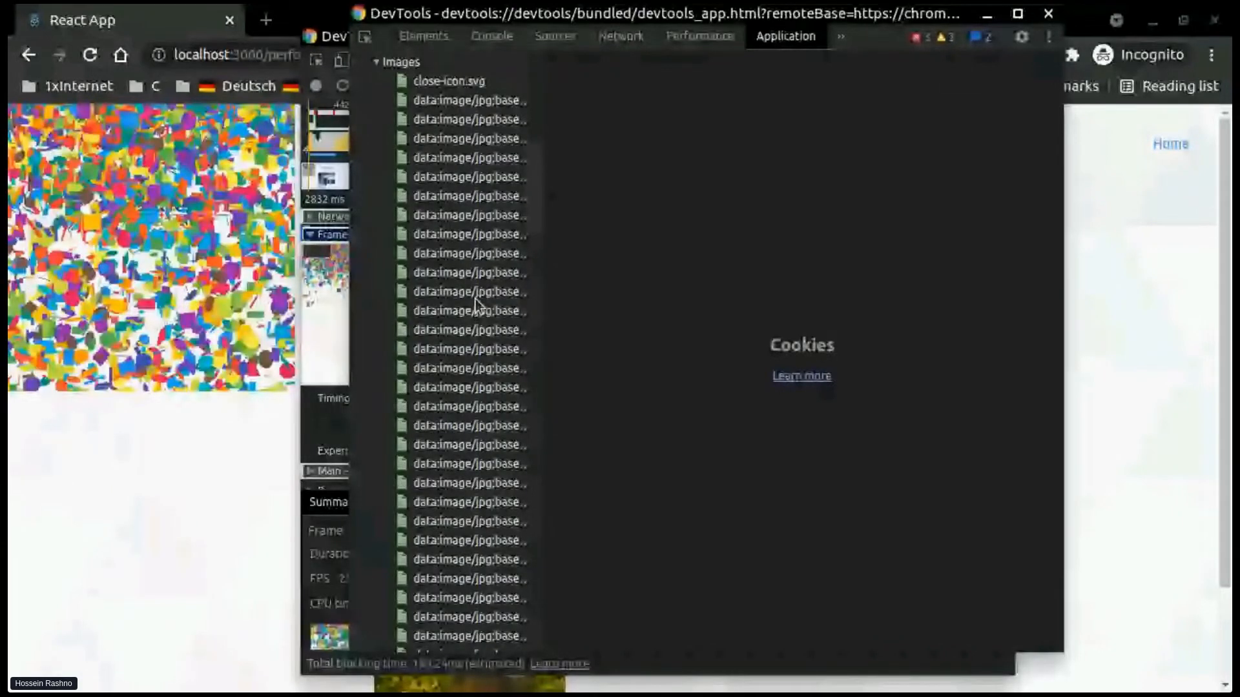
click(472, 503)
right_click(856, 244)
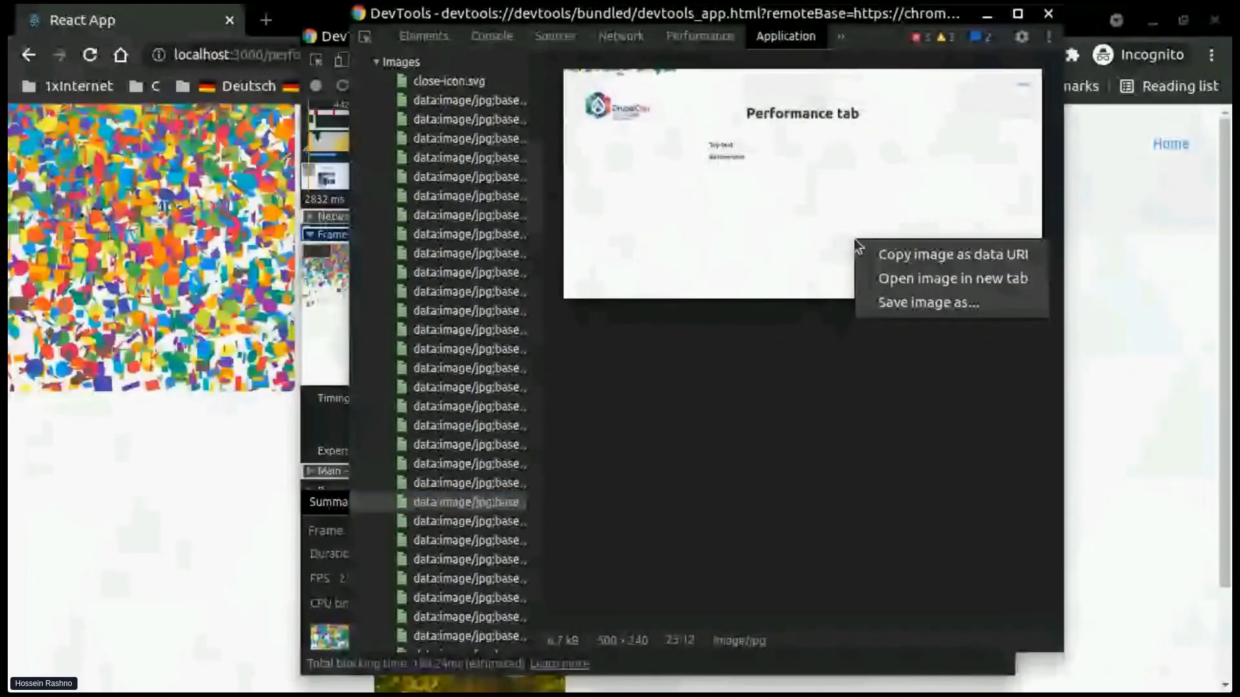
key(Escape)
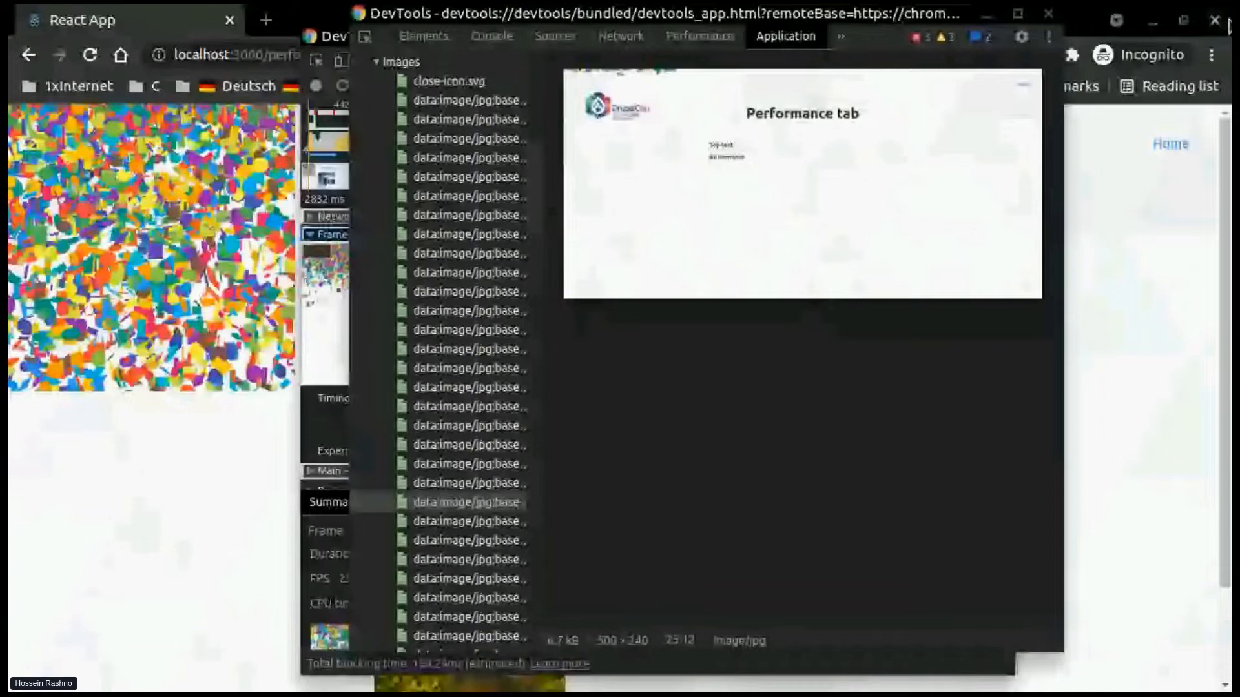
click(1048, 14)
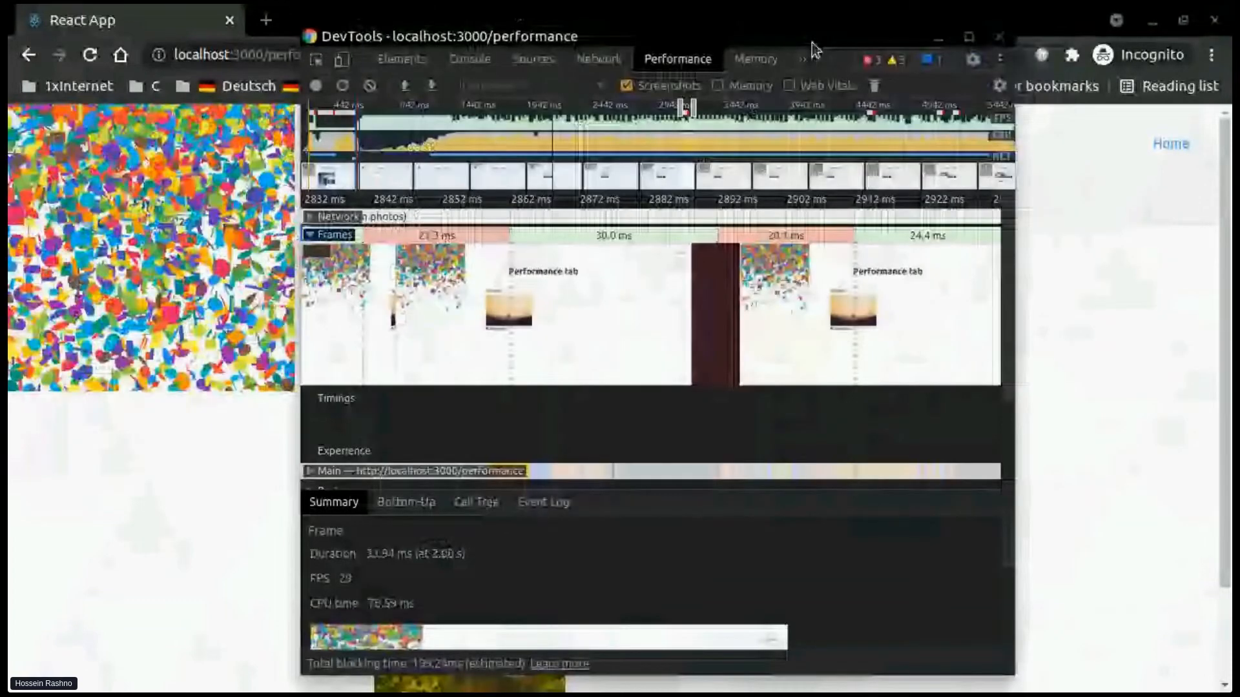
Clear the existing recording and capture a new performance profile of about 5 seconds with Screenshots and Memory enabled
drag(812, 43, 860, 45)
click(417, 87)
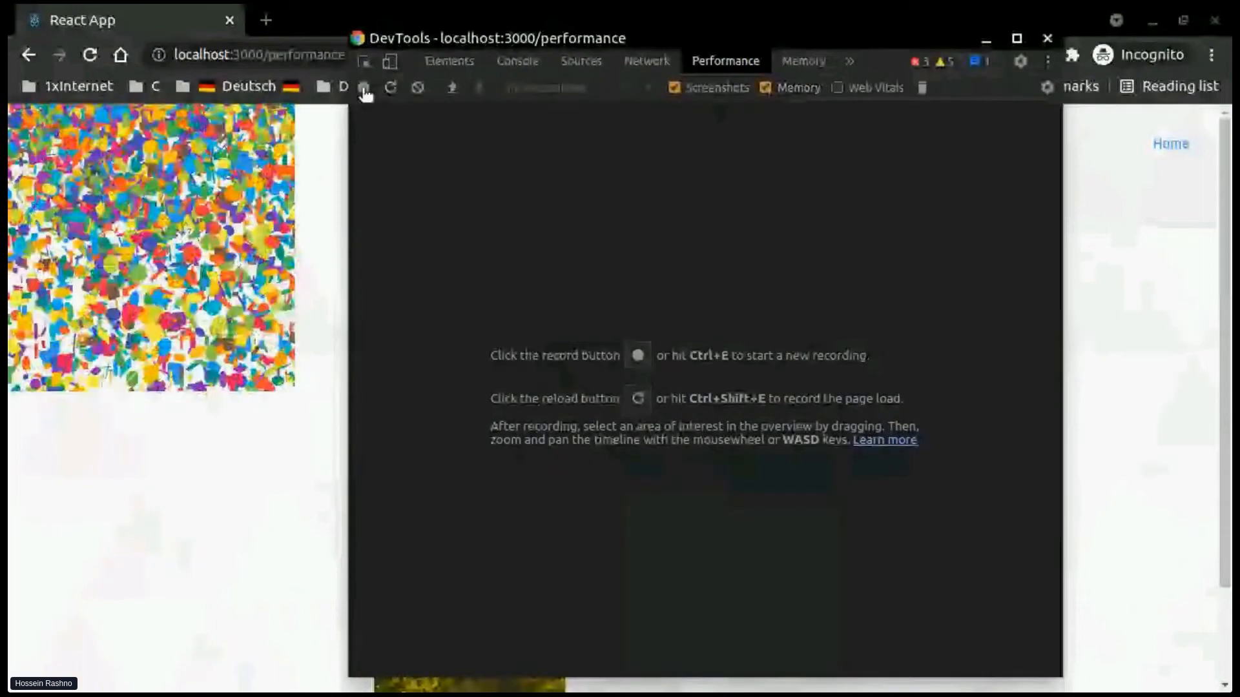
click(363, 88)
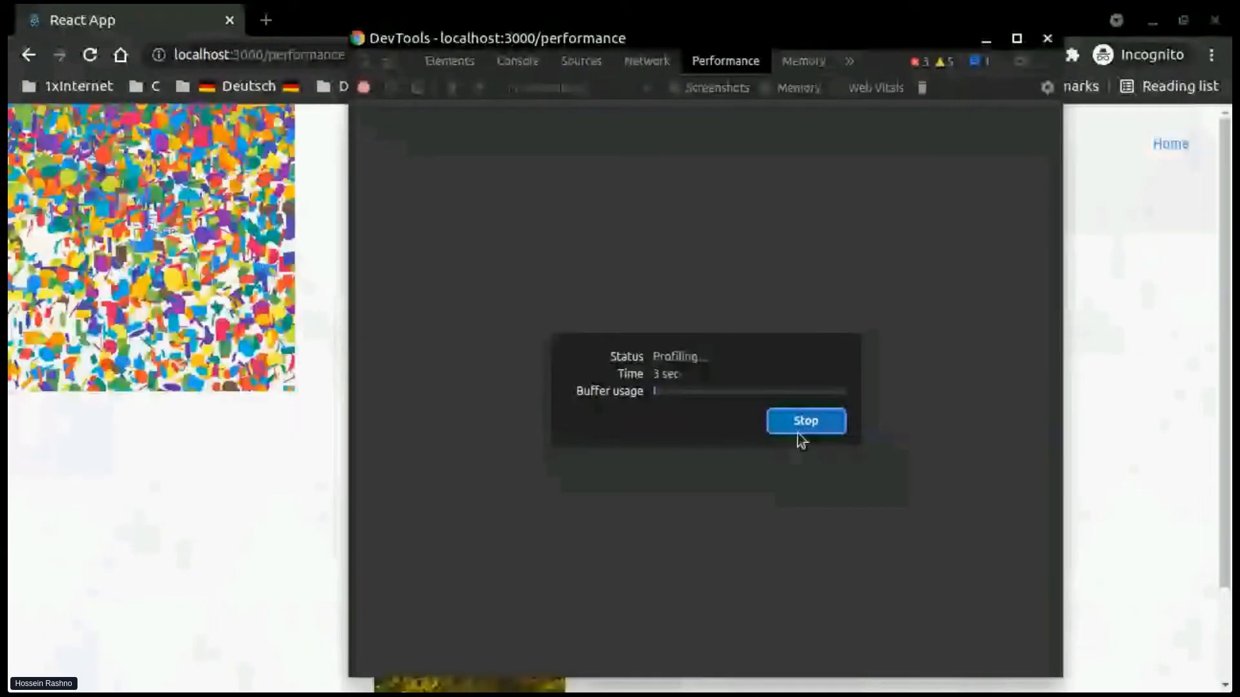
click(789, 424)
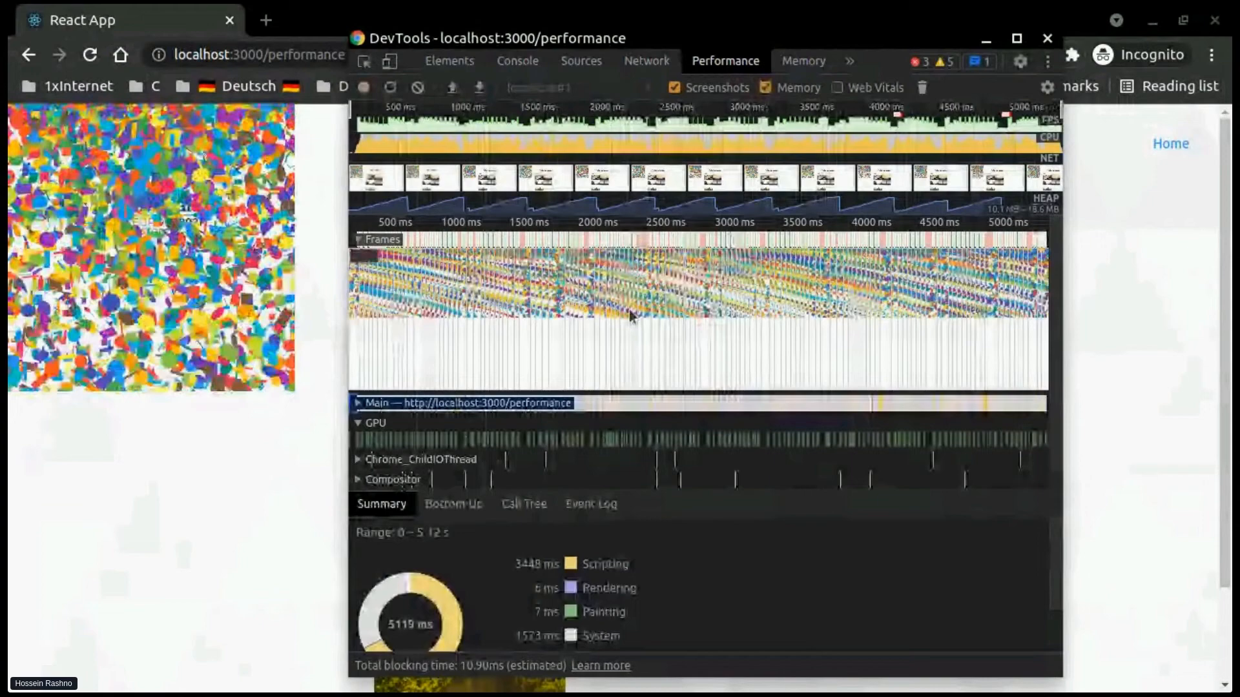
Show the Web Vitals lanes for the recording, and turn both Web Vitals and Memory display off
mouse_move(616, 241)
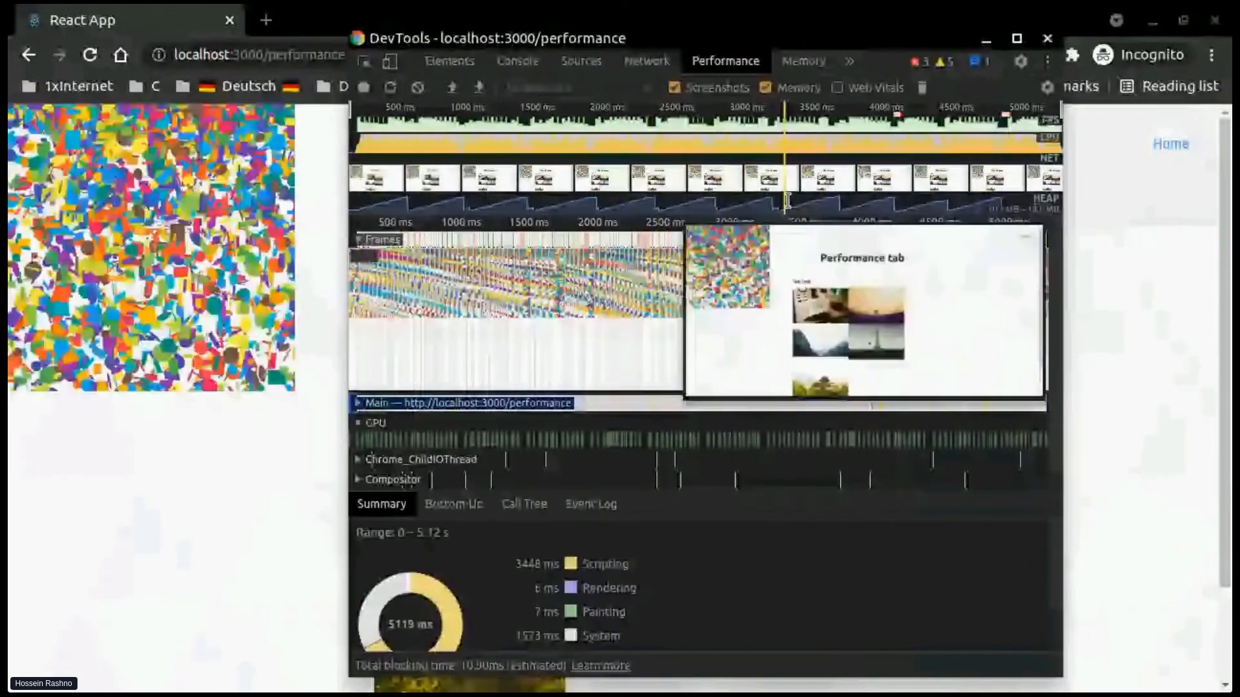
click(838, 89)
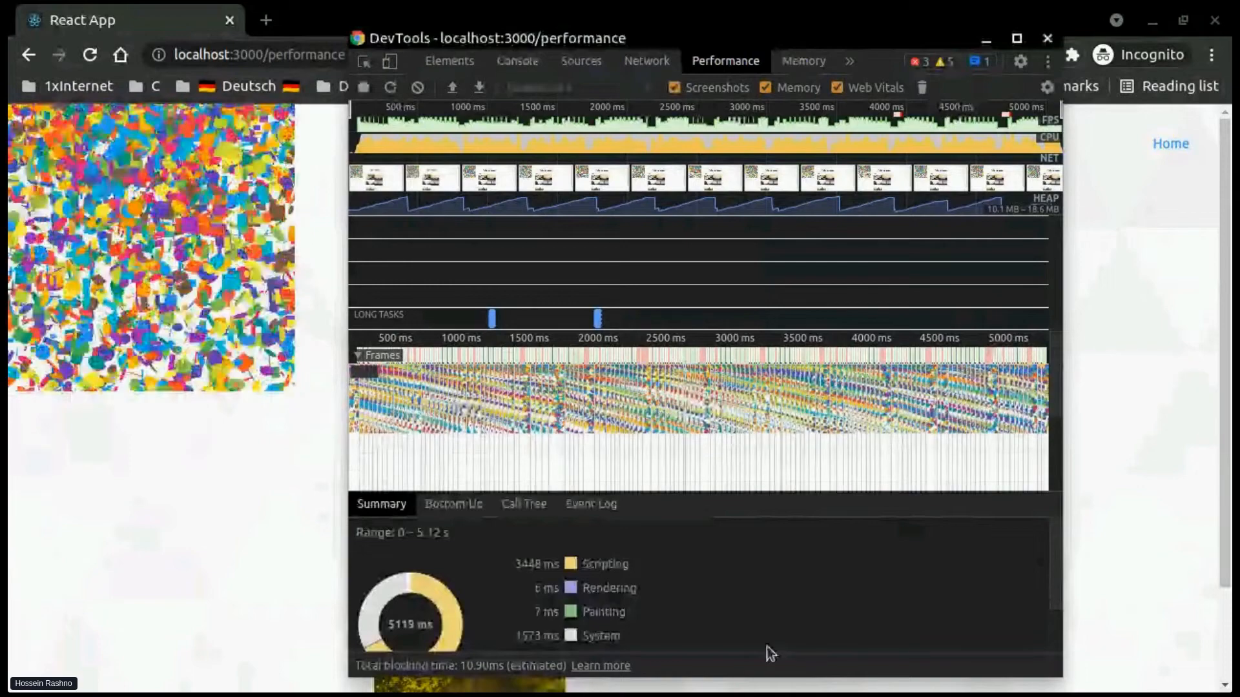
click(838, 87)
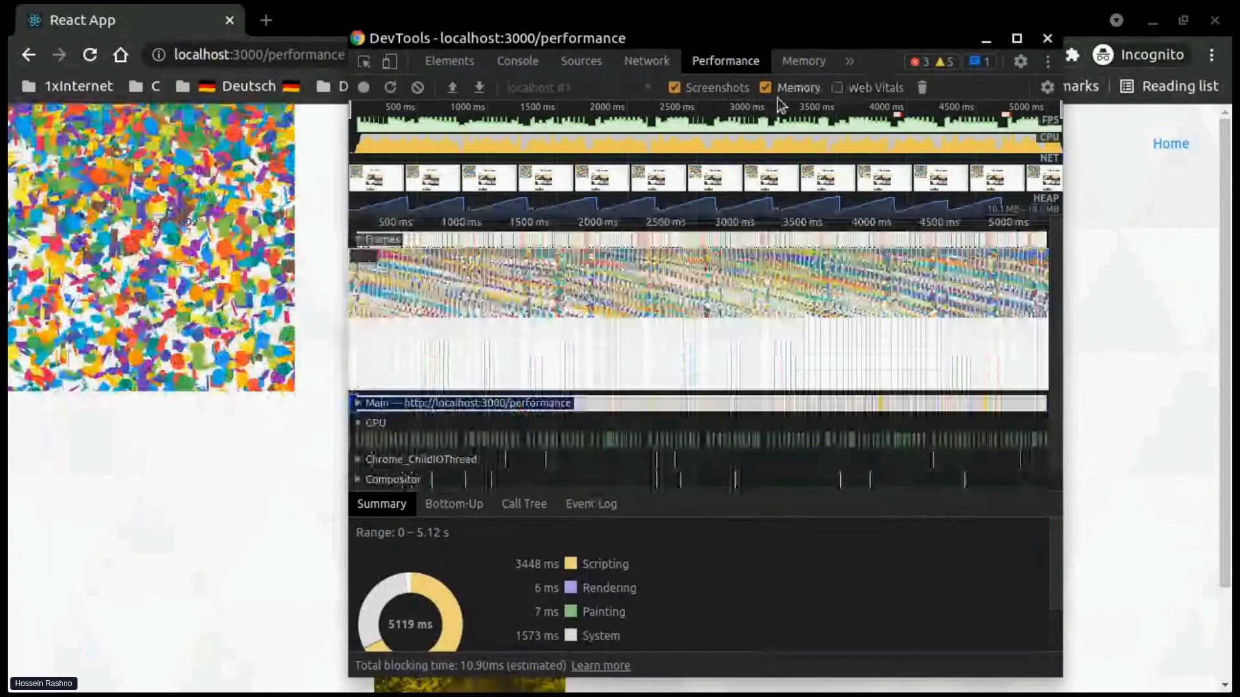
click(766, 88)
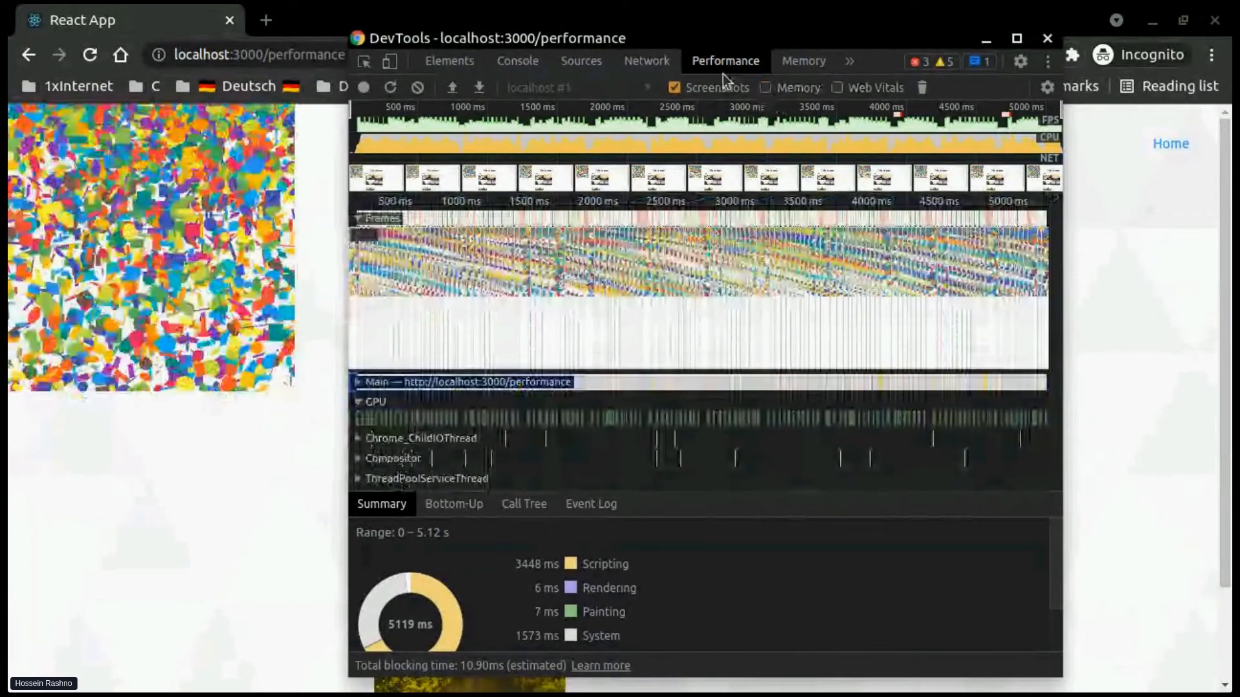
Dock DevTools to the bottom of the browser window and reduce its height so more of the page shows
click(1047, 62)
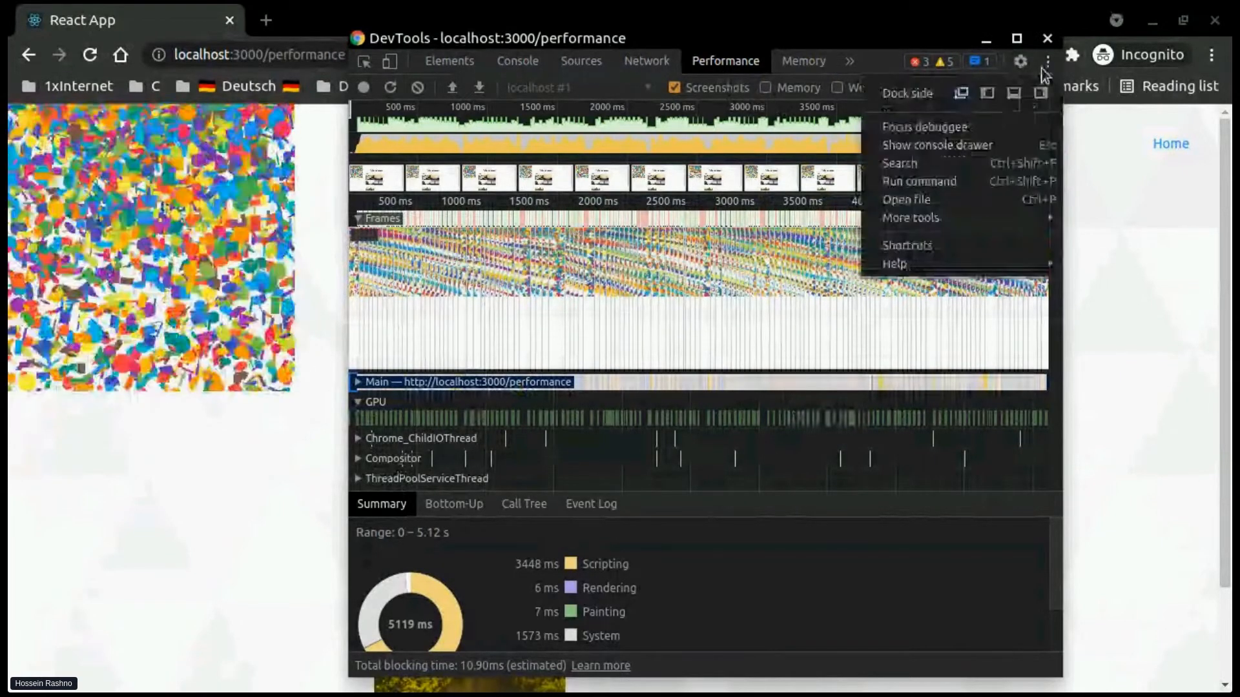
click(1014, 94)
drag(882, 260, 885, 396)
key(alt+Tab)
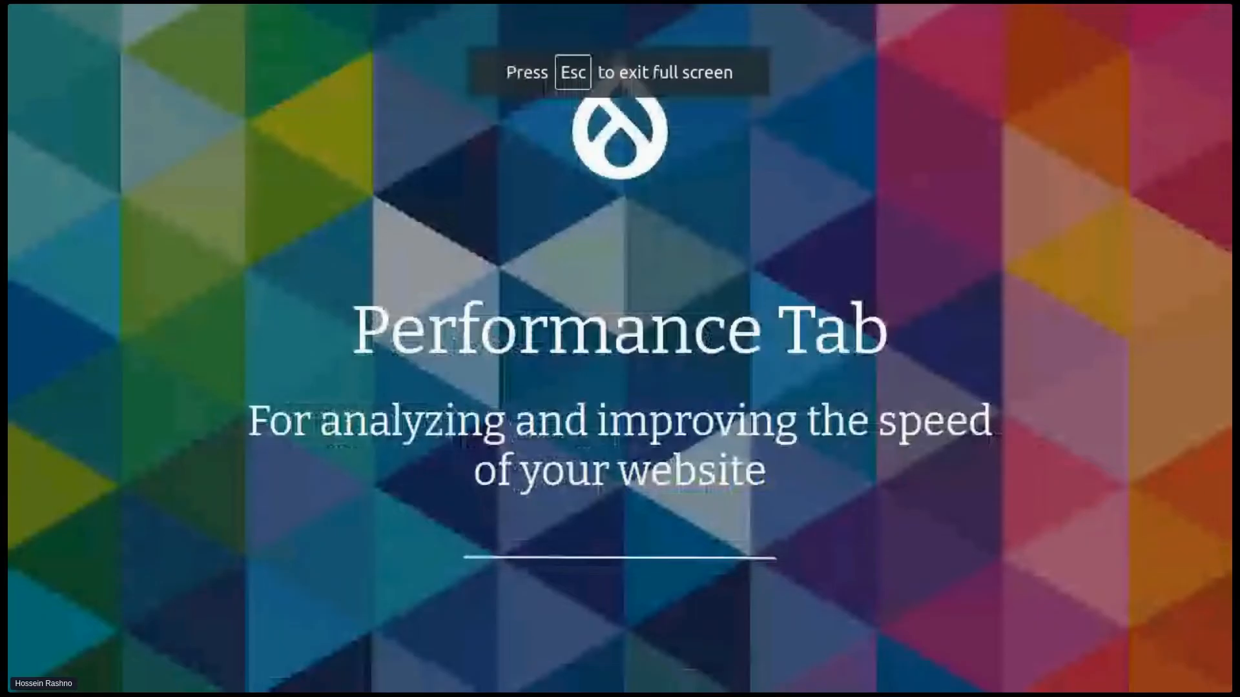
key(Right)
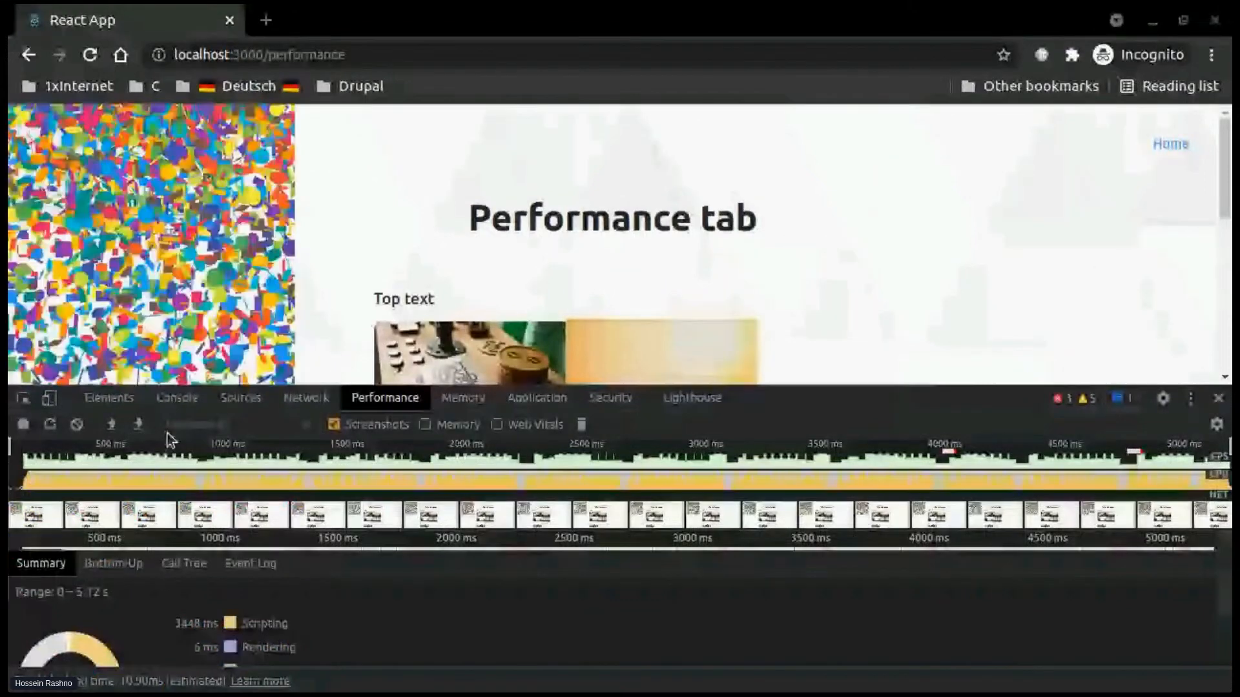
Open the workshop's Memory Tab page from Home and show the DevTools Memory tools in a slightly taller pane
click(1170, 143)
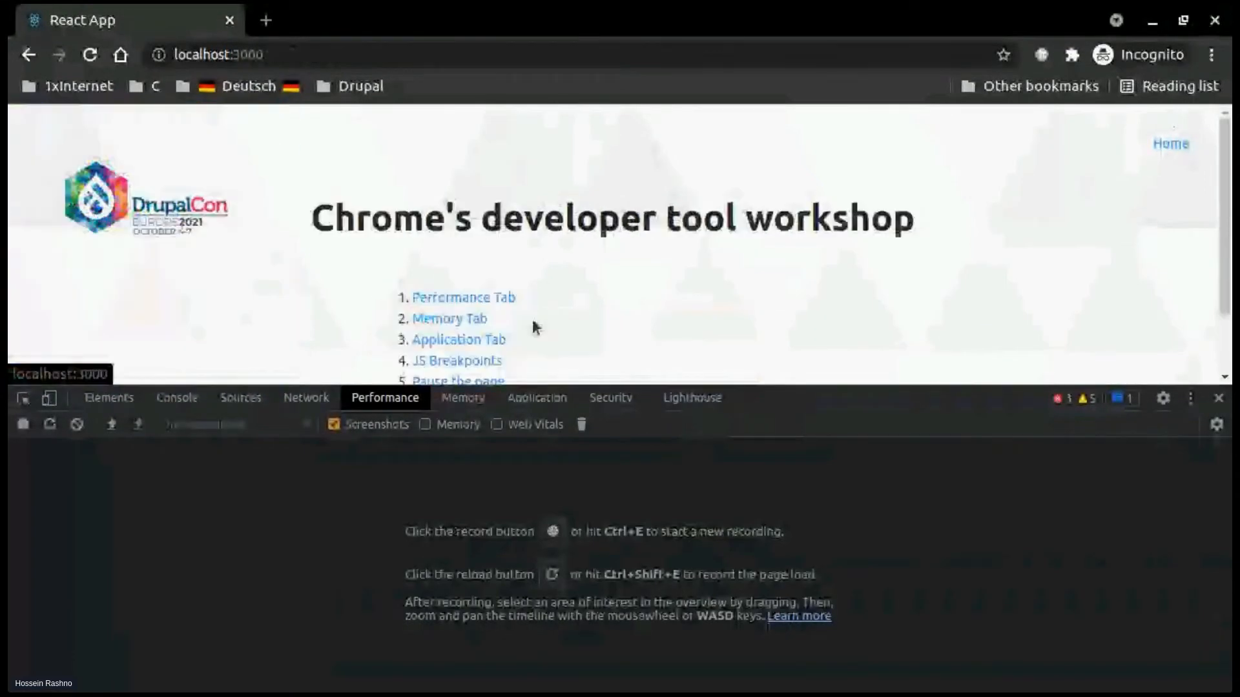
click(457, 327)
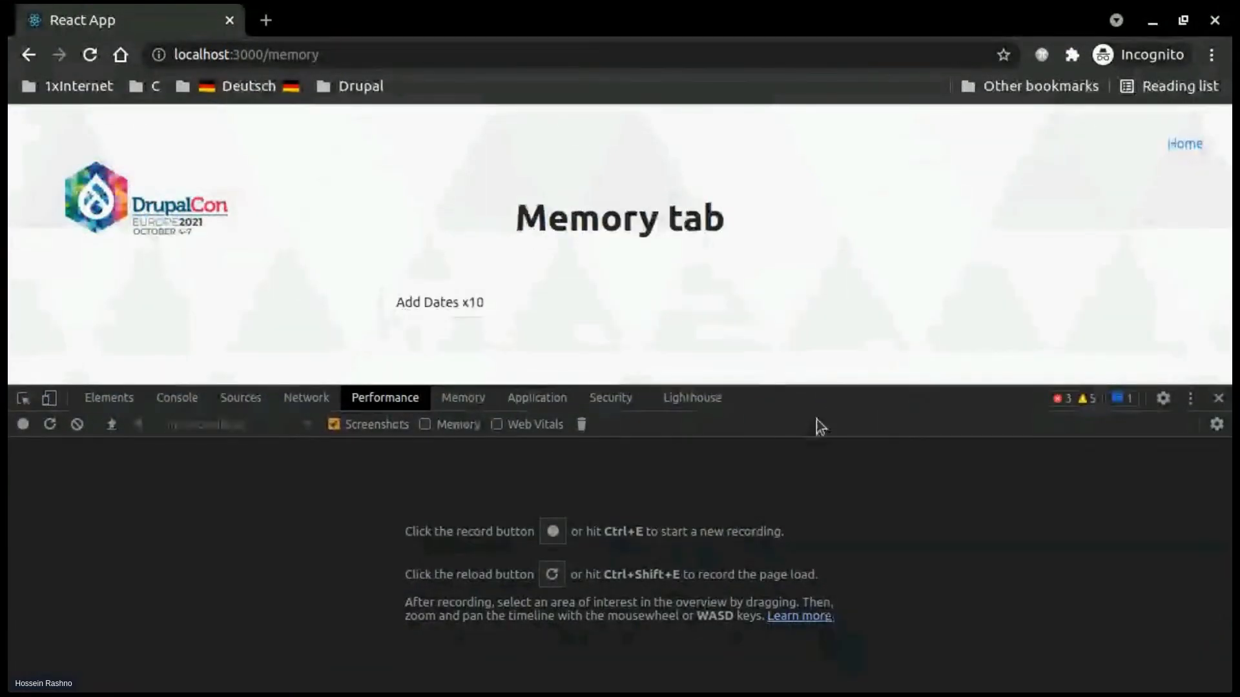
drag(815, 391, 821, 363)
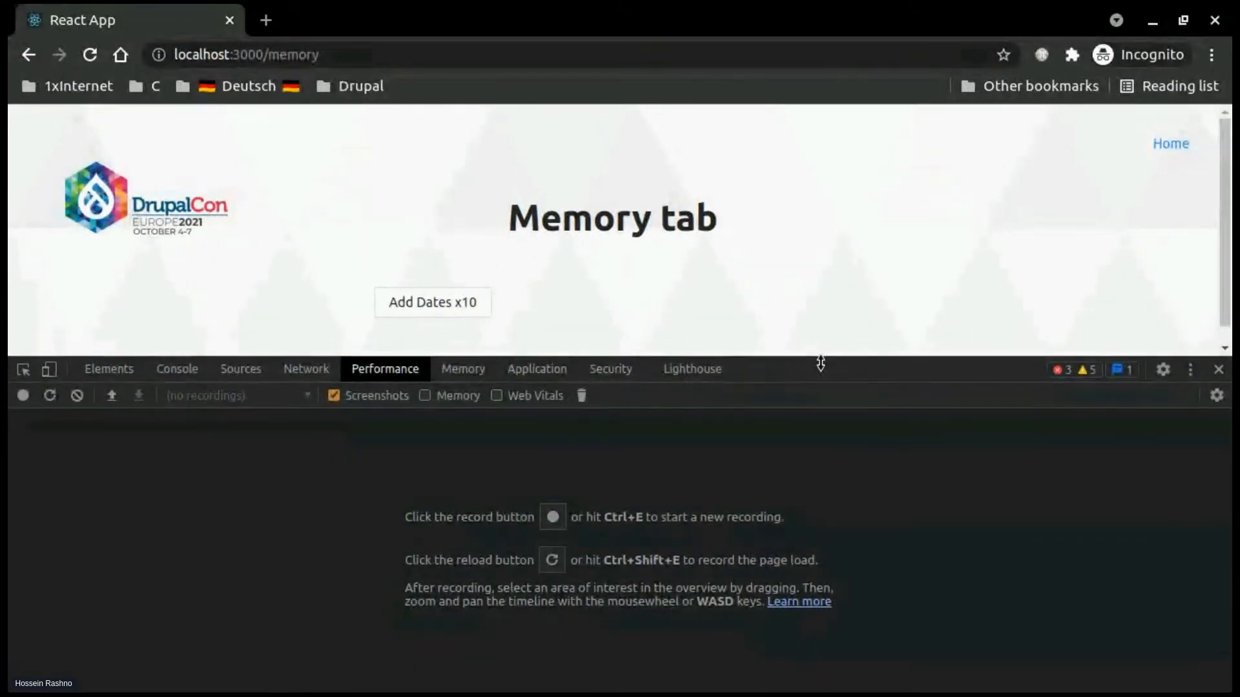
click(464, 373)
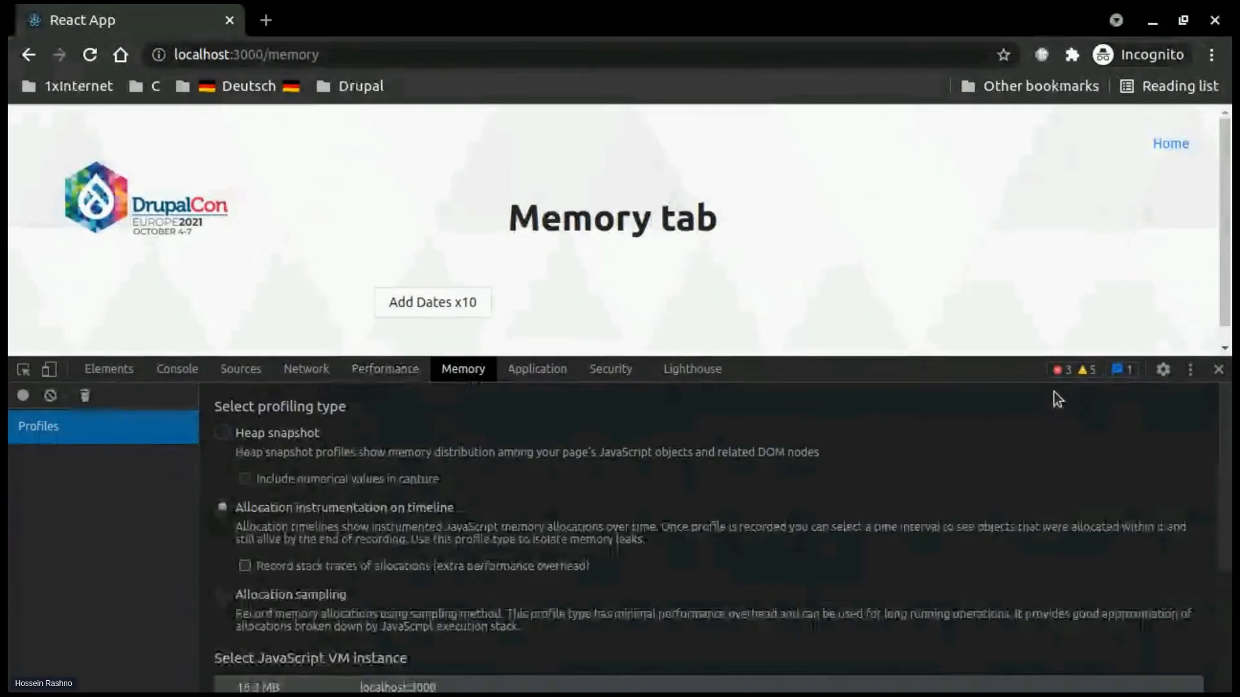
drag(996, 367, 996, 345)
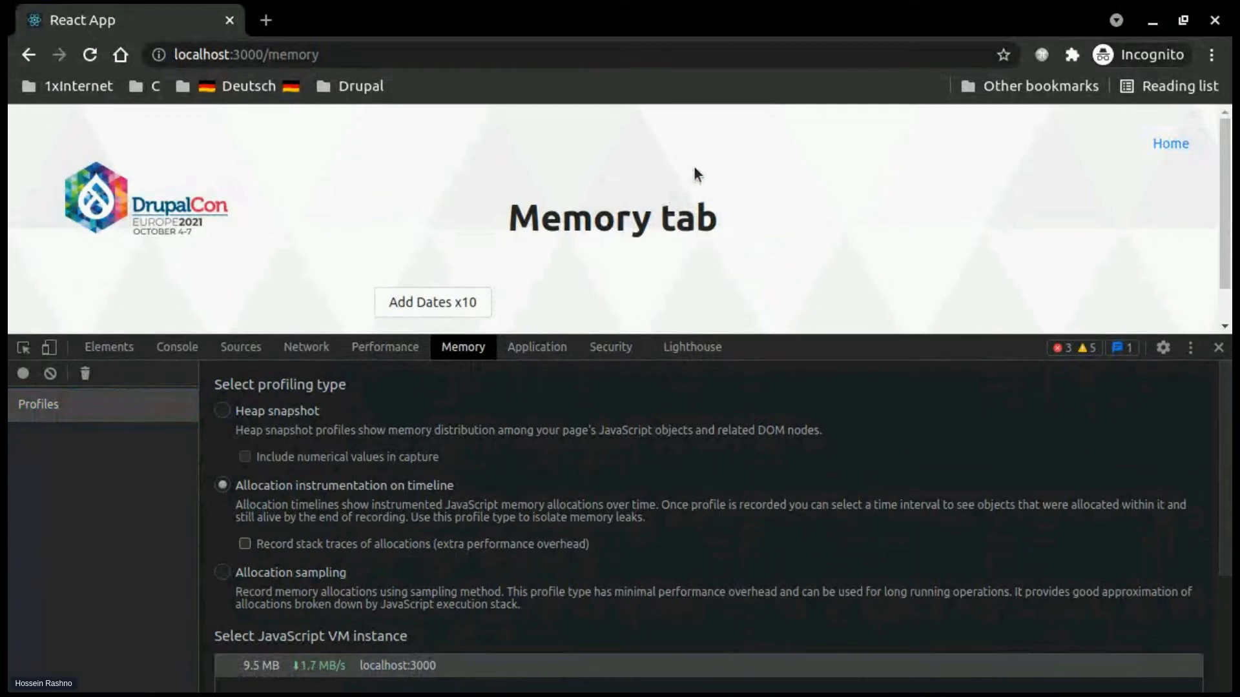
Set the profiling type to Heap snapshot and take a snapshot of the localhost:3000 page
scroll(646, 271, down, 1)
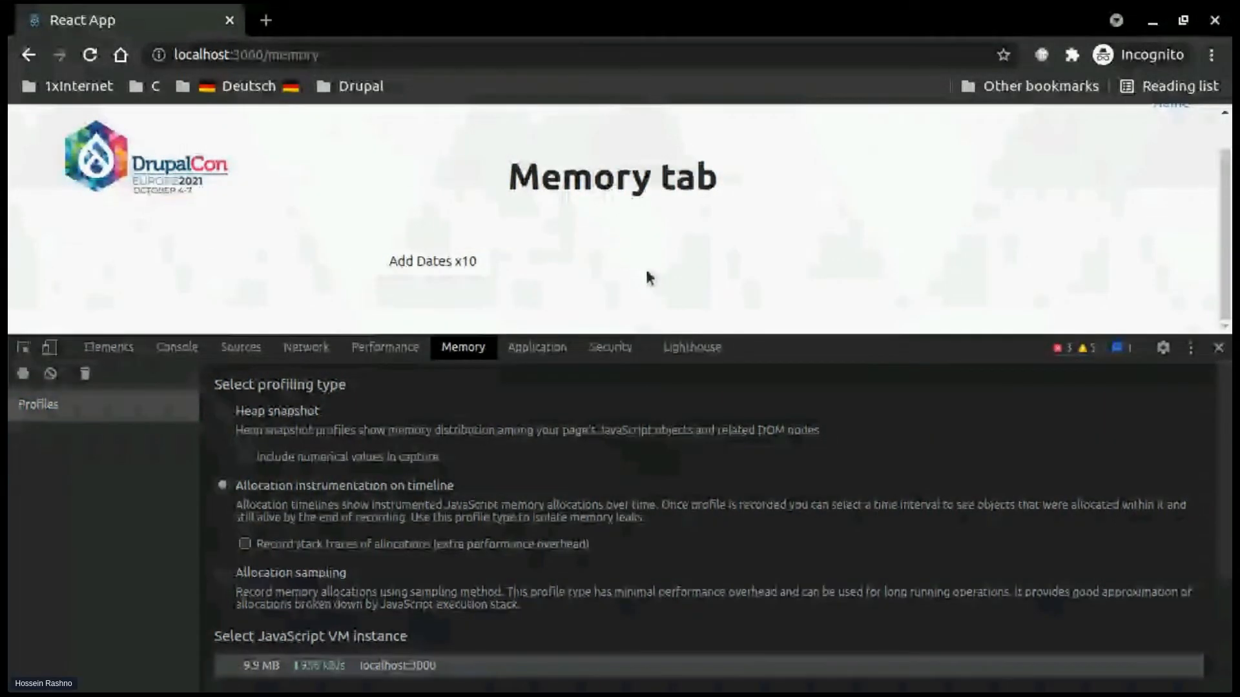
scroll(648, 271, up, 1)
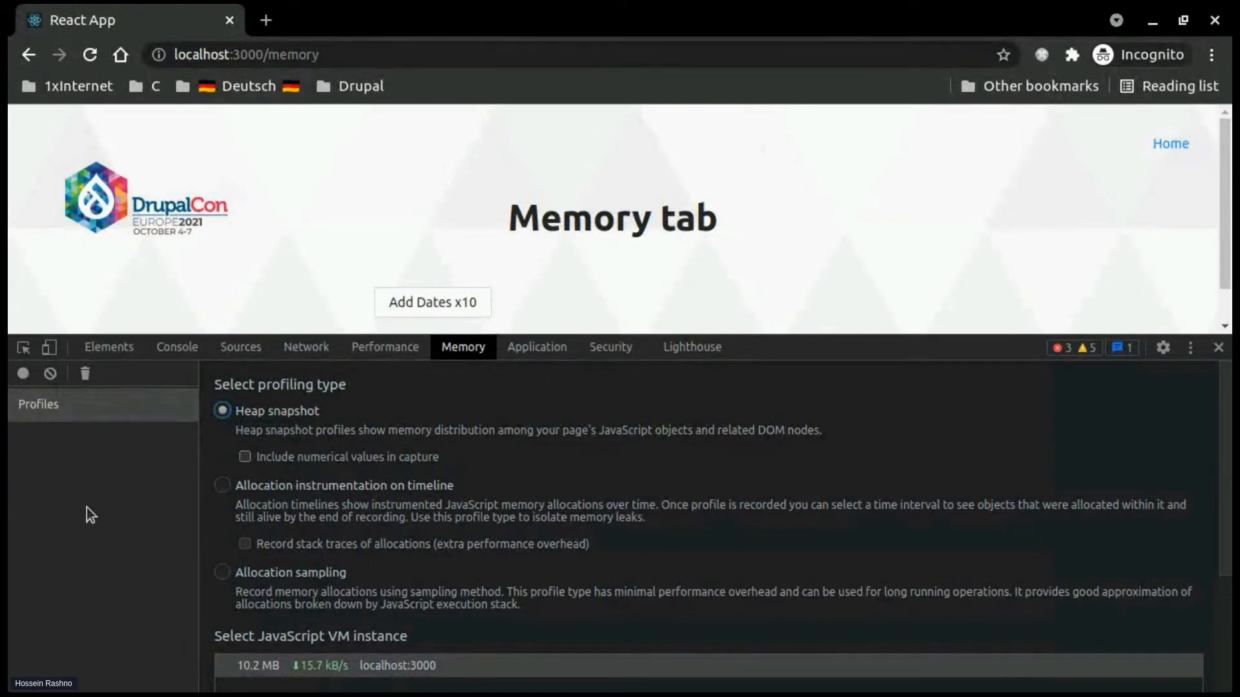
scroll(495, 589, down, 3)
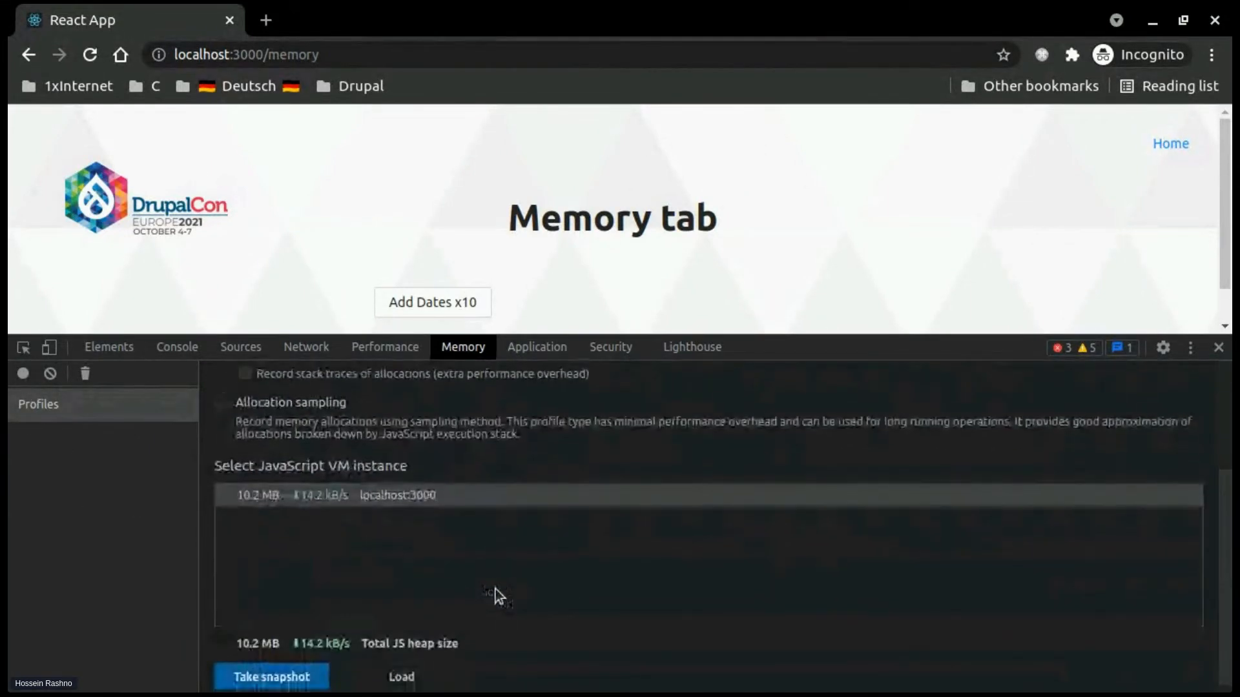
click(22, 380)
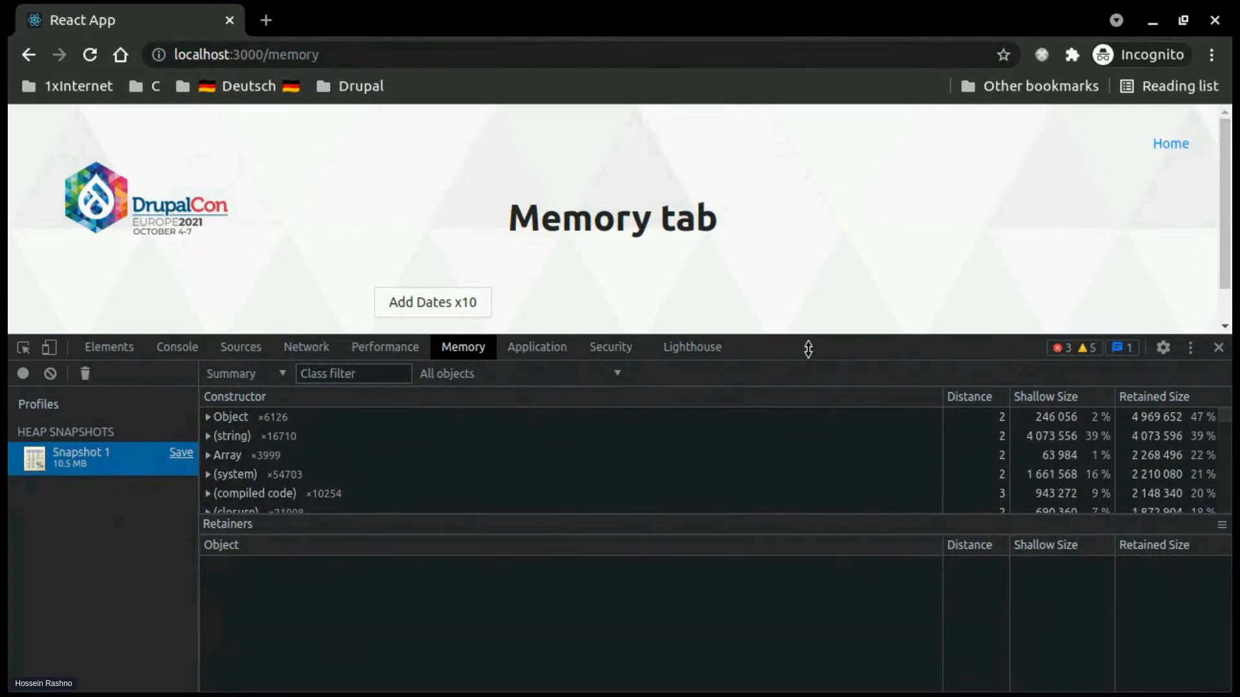
Enlarge DevTools and look through the constructor list of Snapshot 1
drag(808, 349, 815, 248)
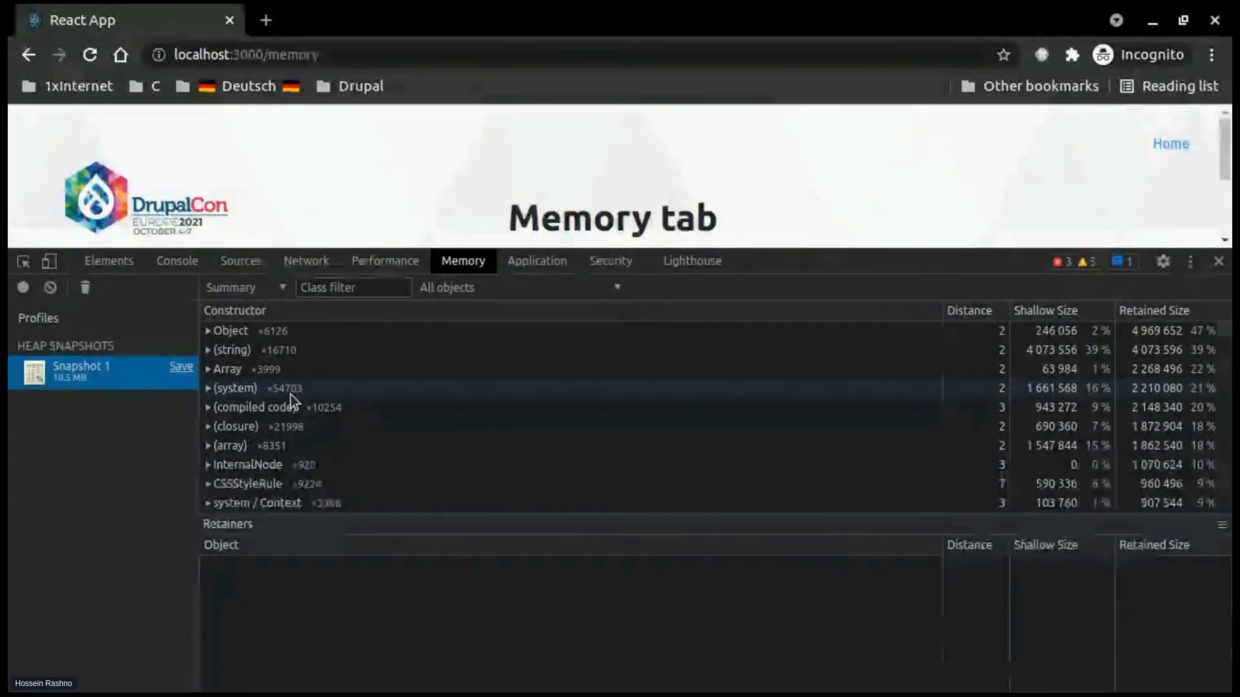
scroll(262, 449, down, 10)
scroll(262, 451, down, 10)
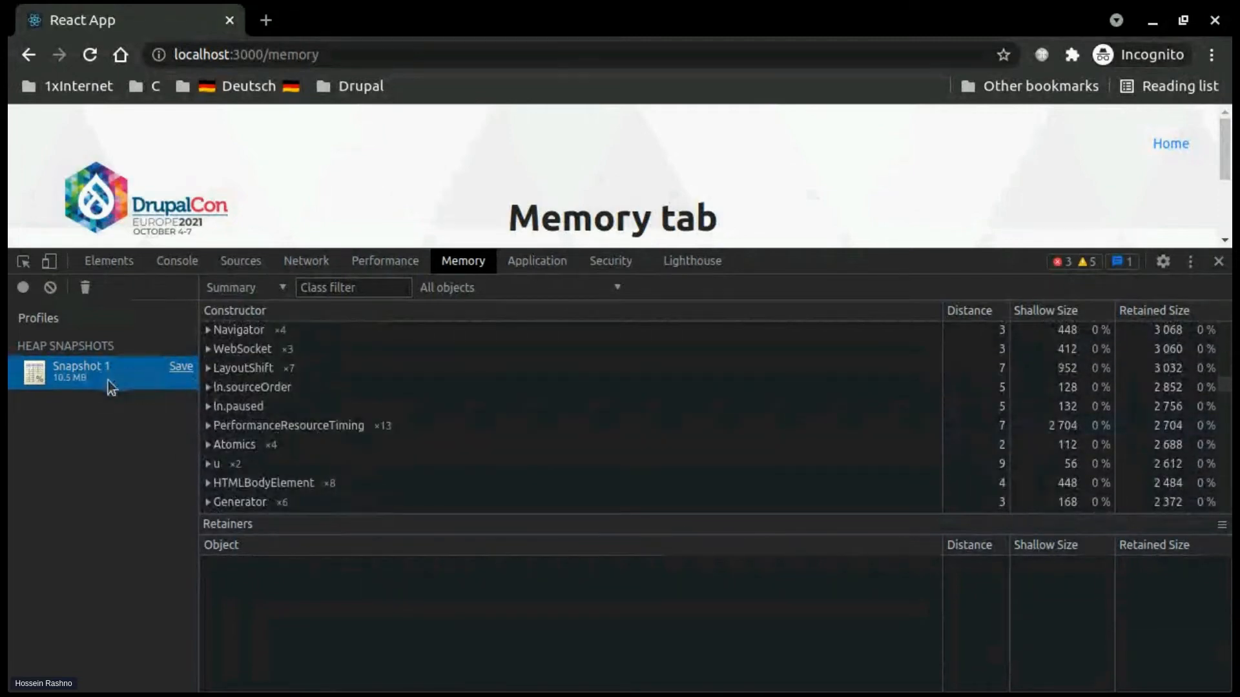
scroll(462, 500, down, 10)
scroll(462, 500, up, 10)
scroll(462, 500, down, 5)
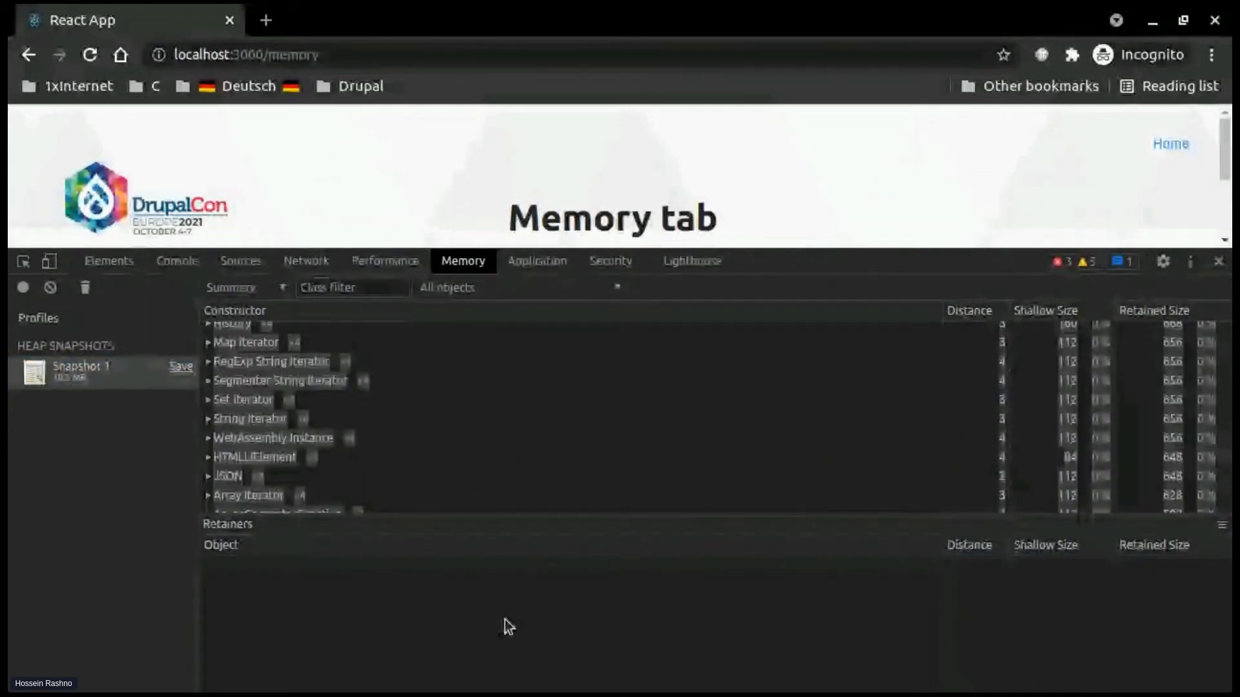
Add ten dates on the Memory tab page and filter Snapshot 1's classes by "date"
drag(863, 248, 864, 382)
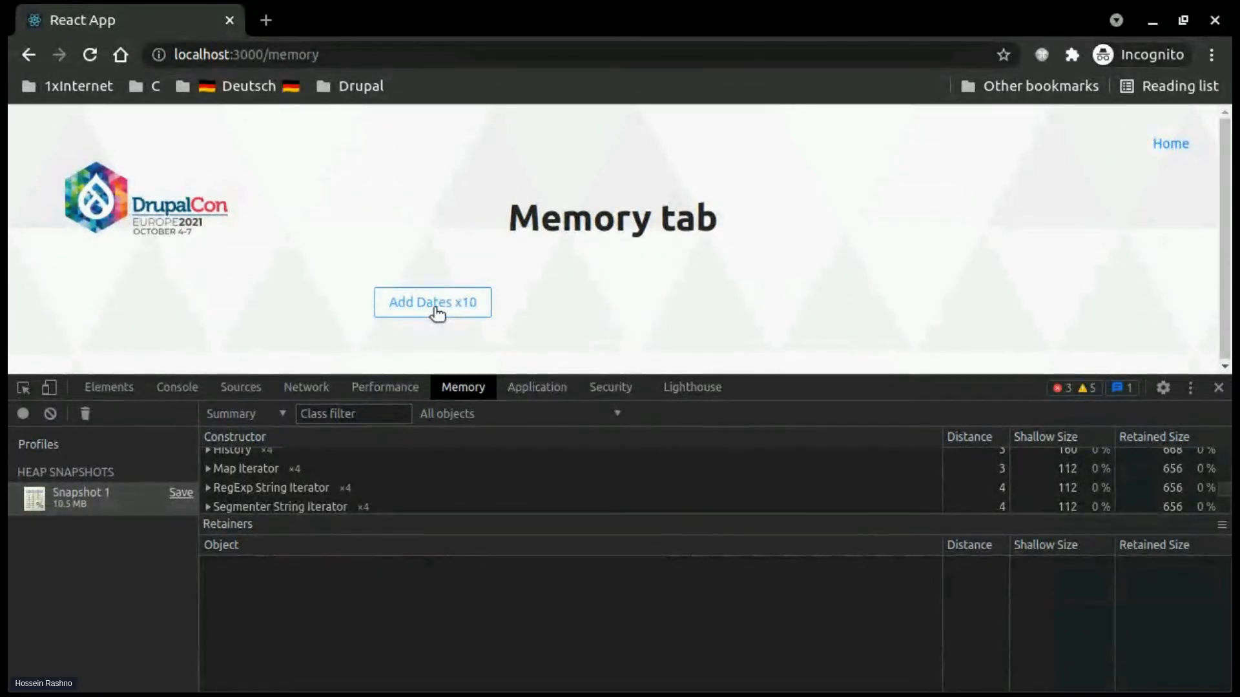
drag(753, 376, 755, 328)
click(375, 363)
text(date)
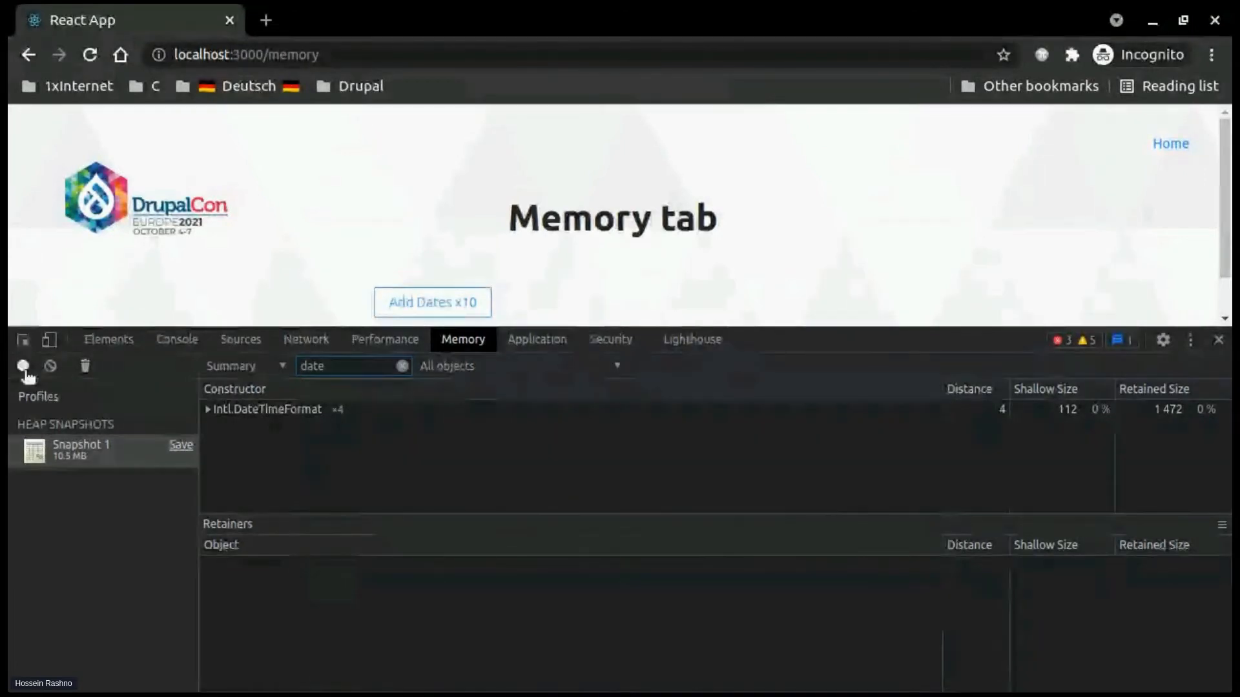
Take a second heap snapshot and filter its classes by "date"
click(23, 367)
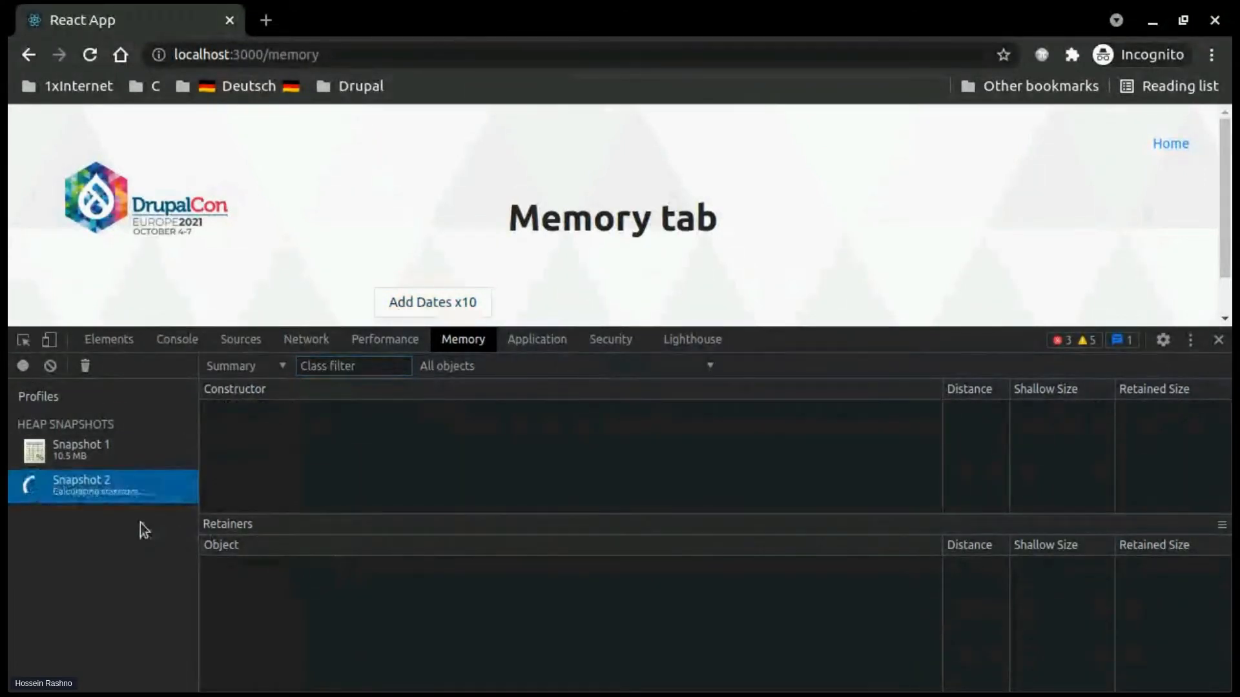
click(338, 367)
text(date)
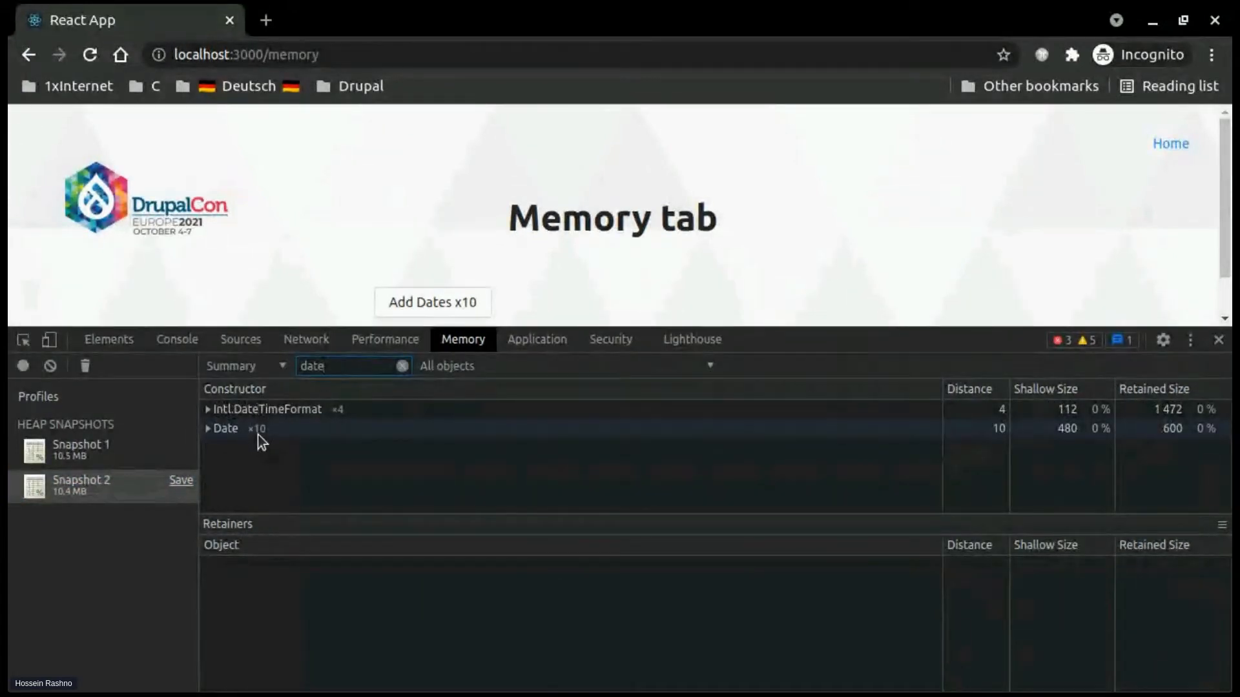
Expand the Date constructor in Snapshot 2, select its second Date object, and enlarge the Retainers area to examine what holds it
click(208, 429)
drag(877, 349, 885, 233)
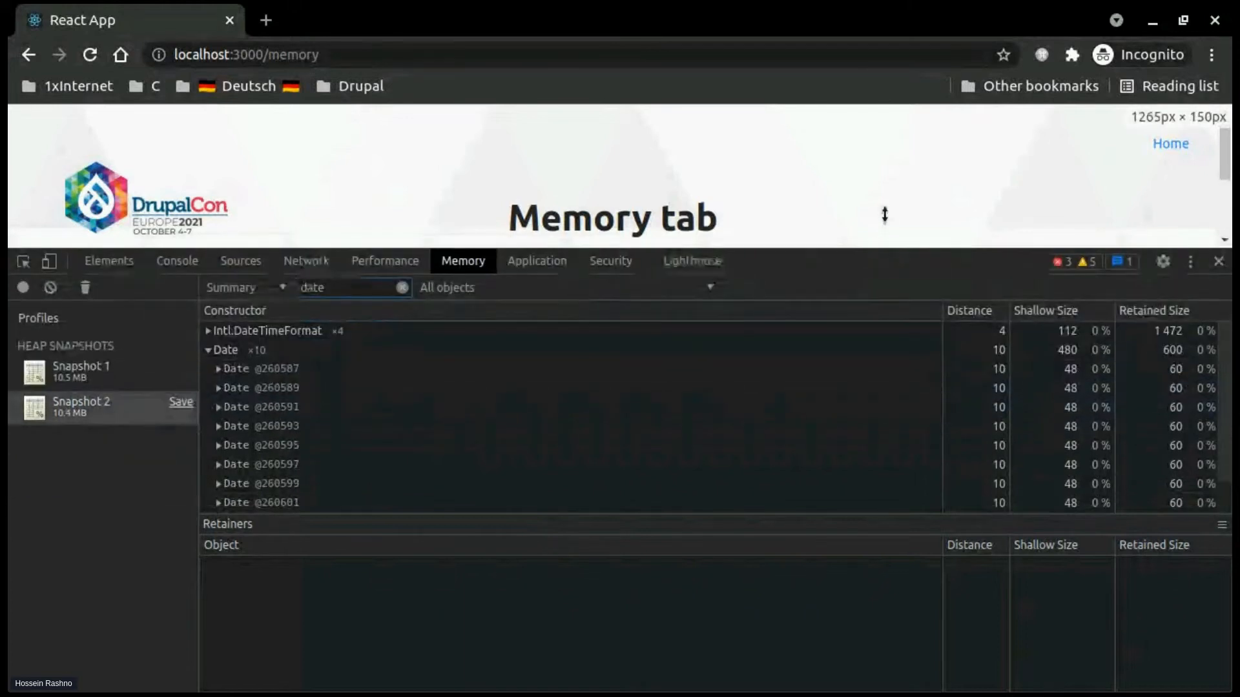
scroll(258, 443, down, 1)
scroll(258, 443, up, 1)
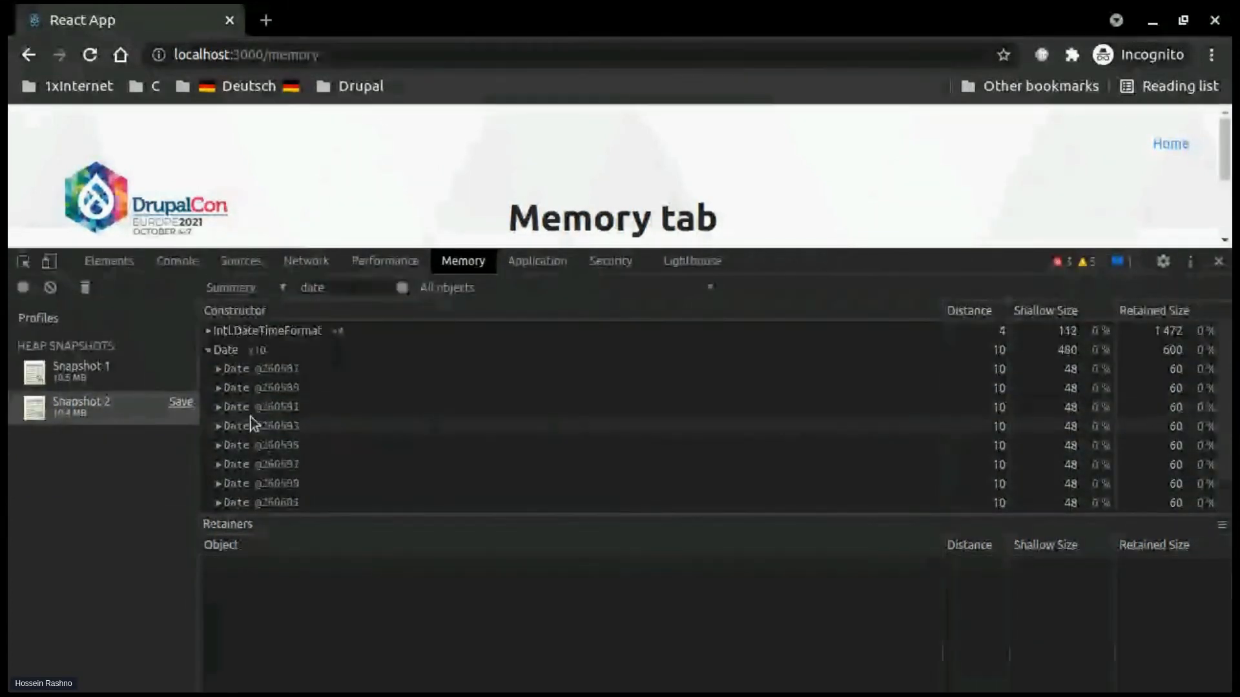
click(246, 394)
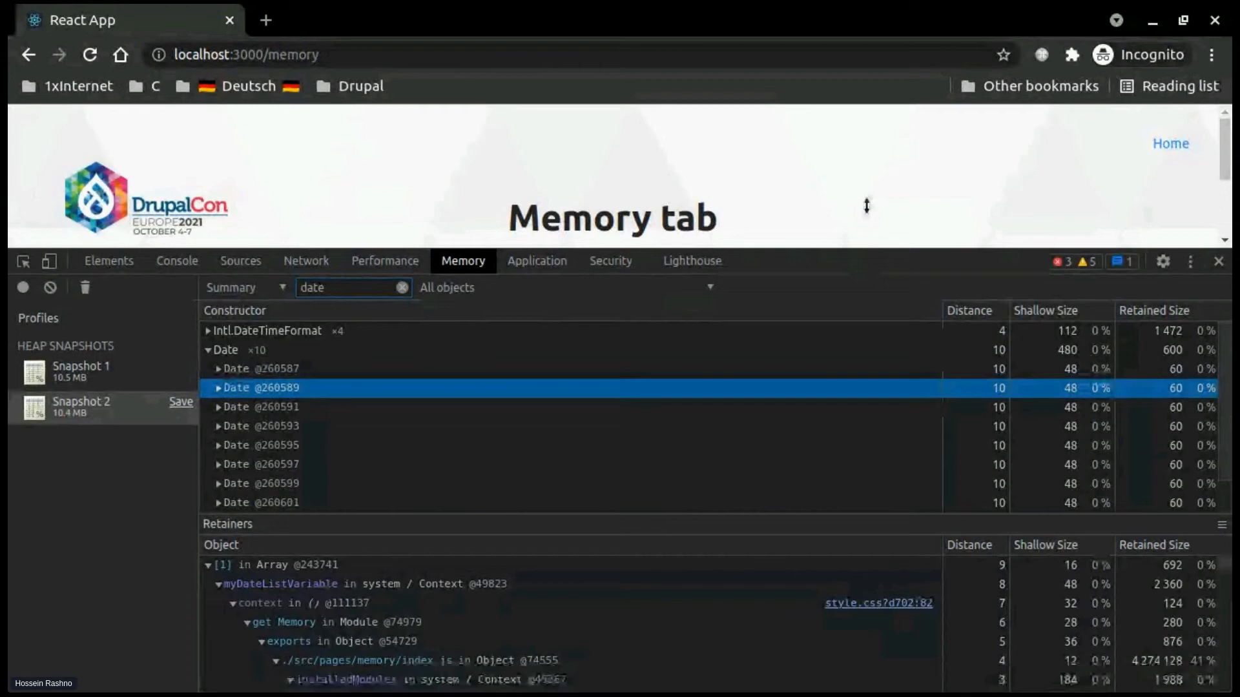
drag(693, 527, 703, 416)
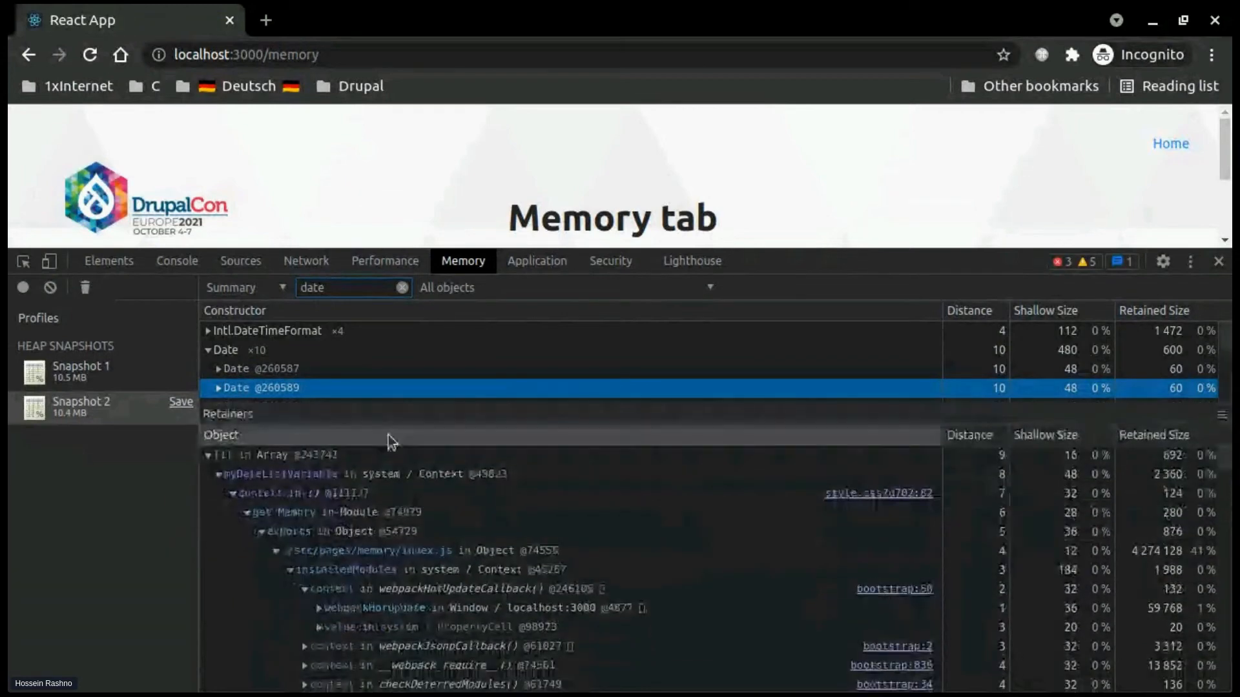
Open the onClick() source of the myDateListVariable retainer and highlight the array declaration and the date-adding for loop in index.js
mouse_move(270, 480)
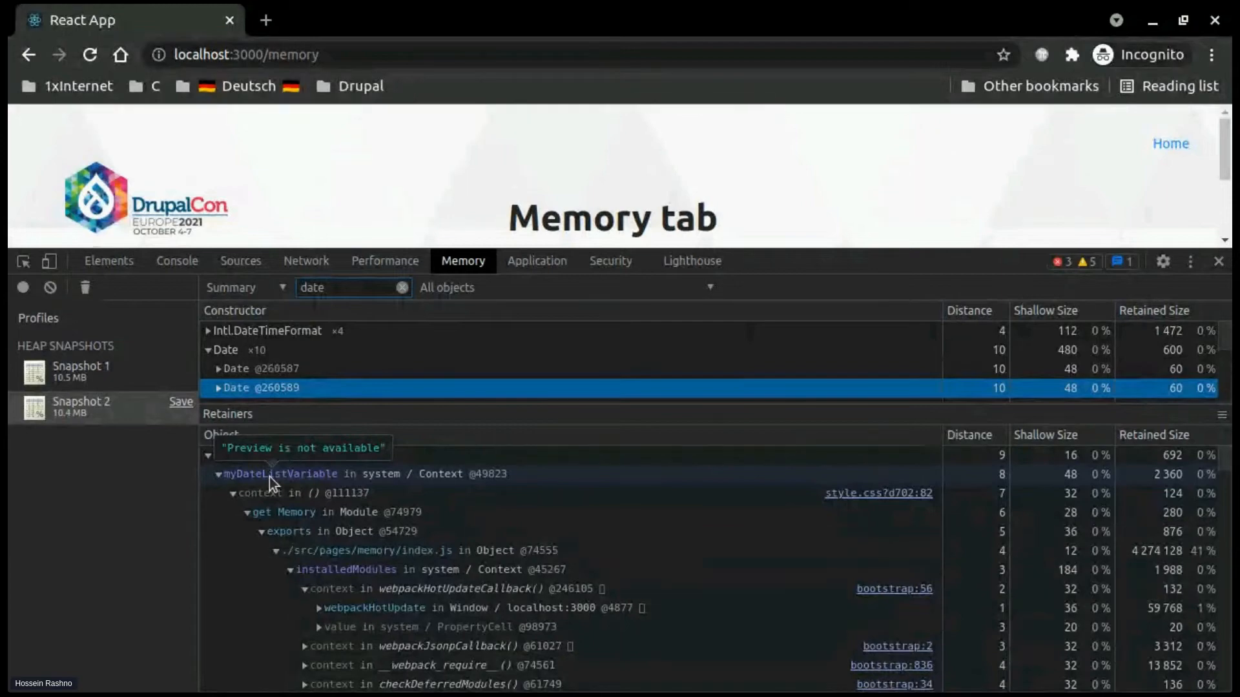
click(318, 475)
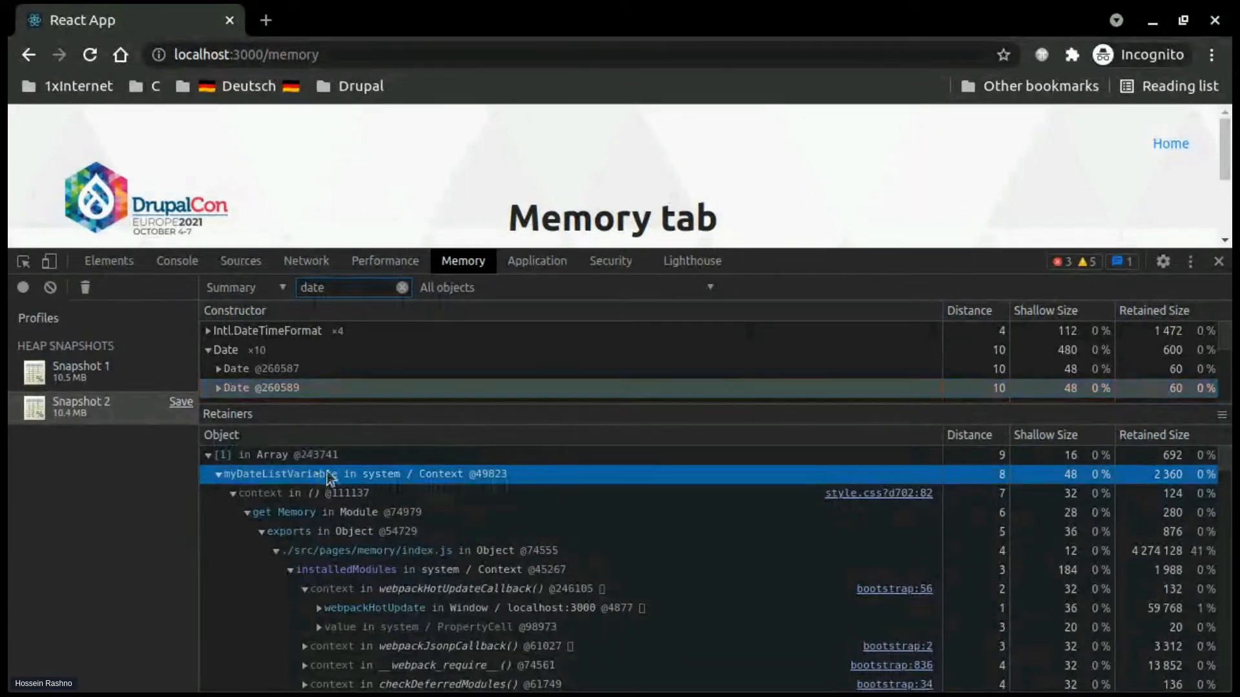
scroll(540, 556, down, 15)
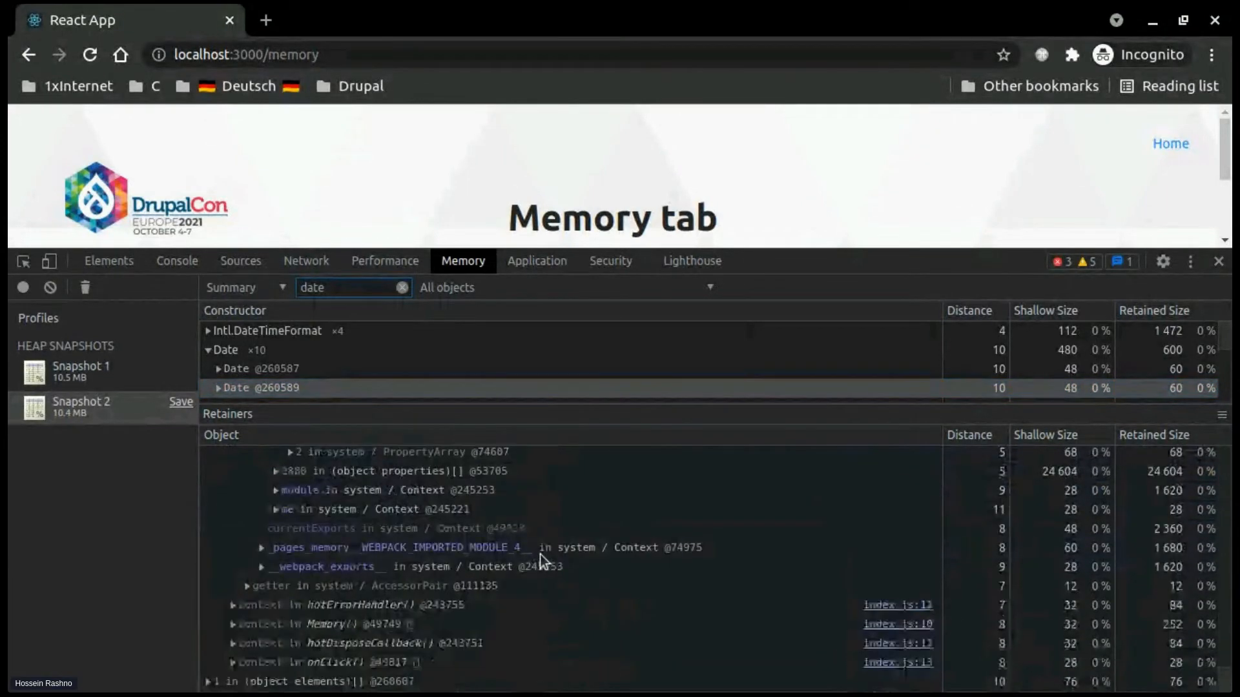
click(897, 663)
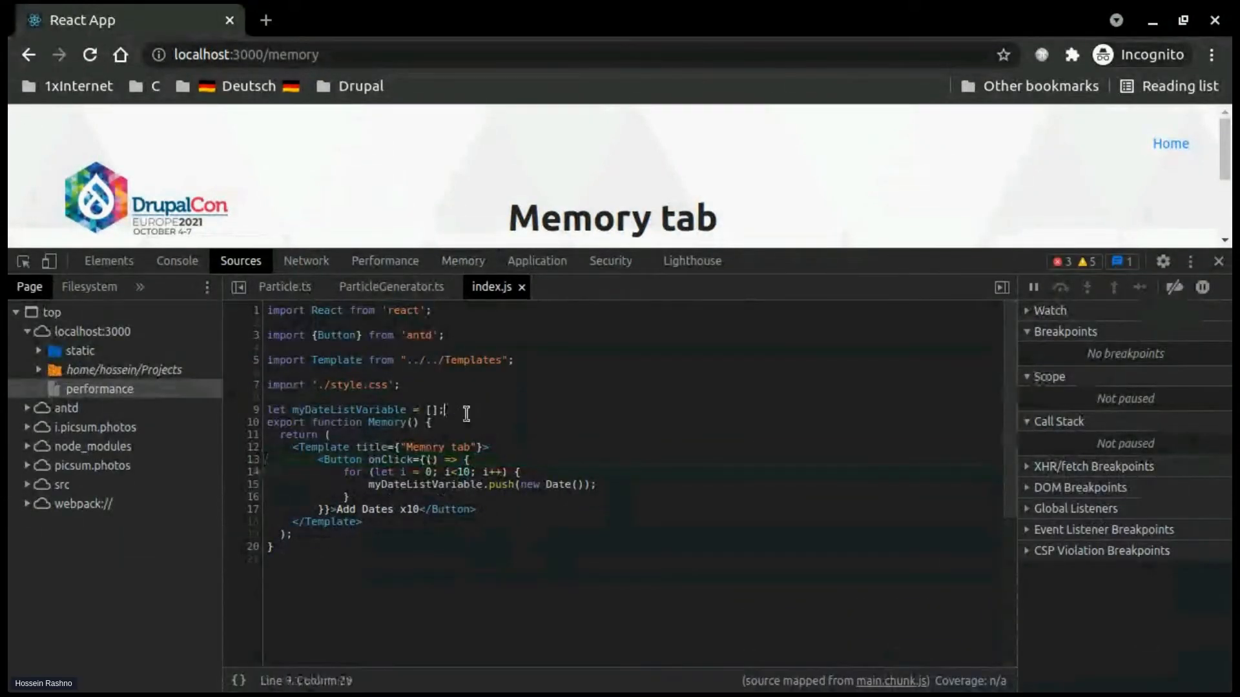
drag(444, 410, 263, 411)
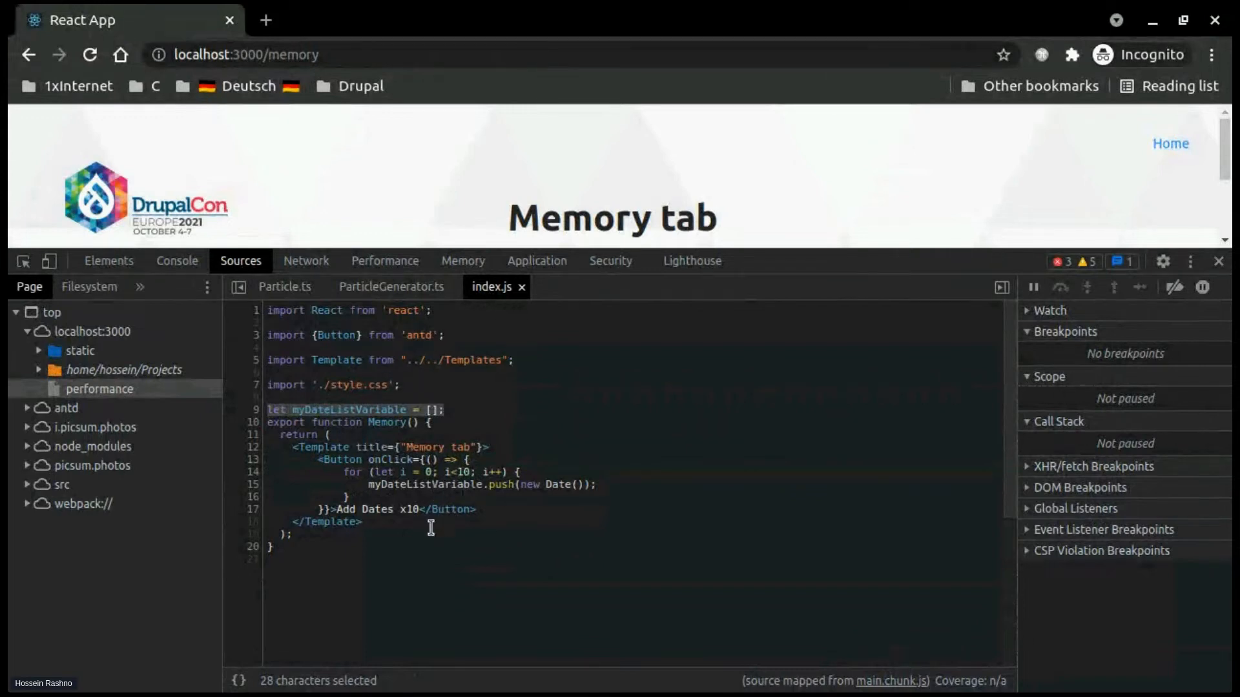
drag(345, 474, 387, 499)
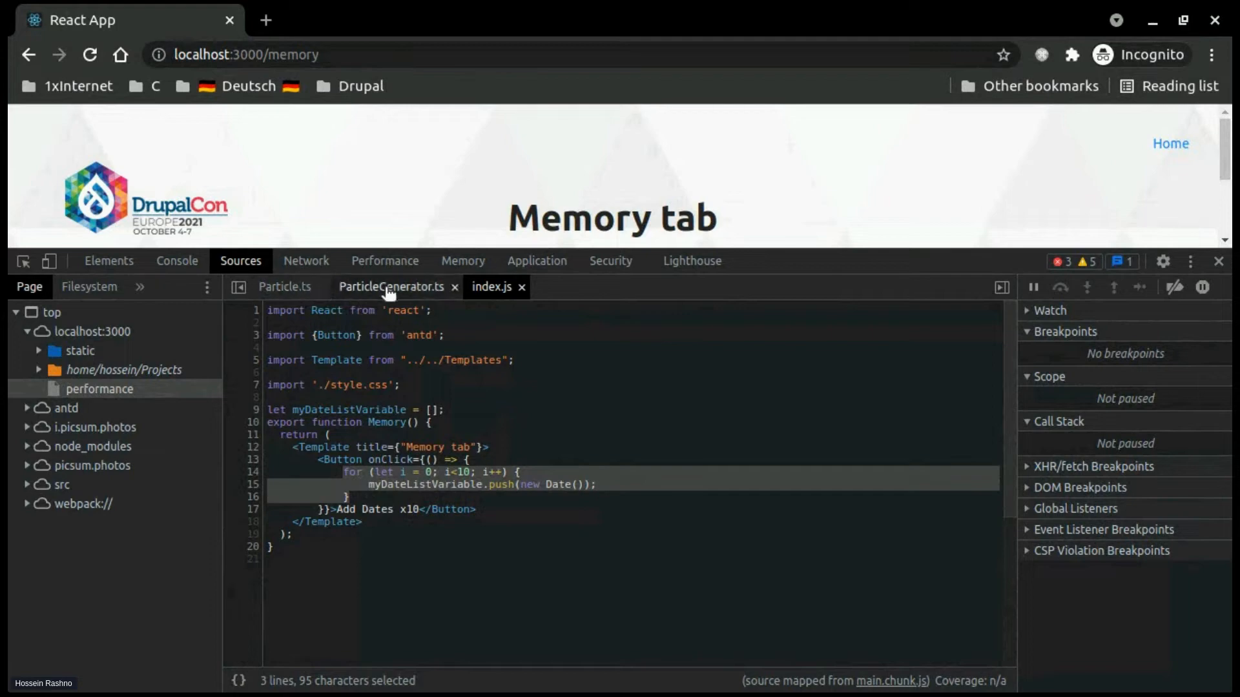
Return to Snapshot 2 in Memory and resize the constructor list and DevTools to show the Add Dates x10 button
click(174, 263)
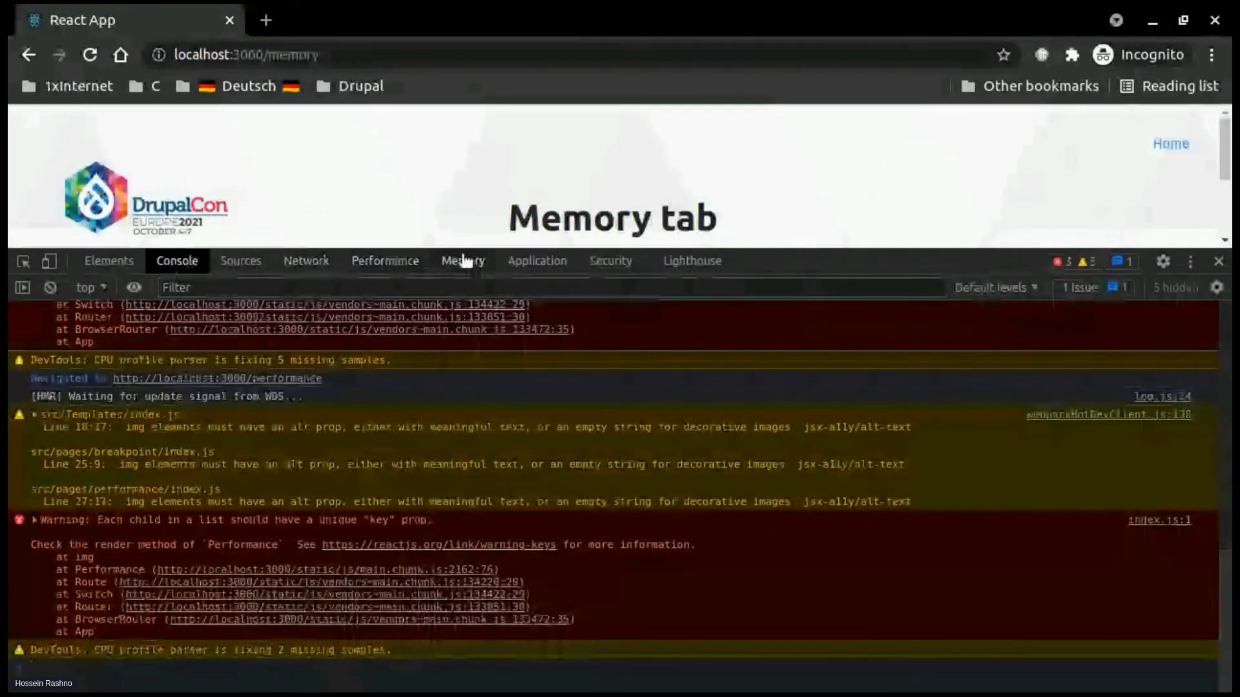
click(477, 258)
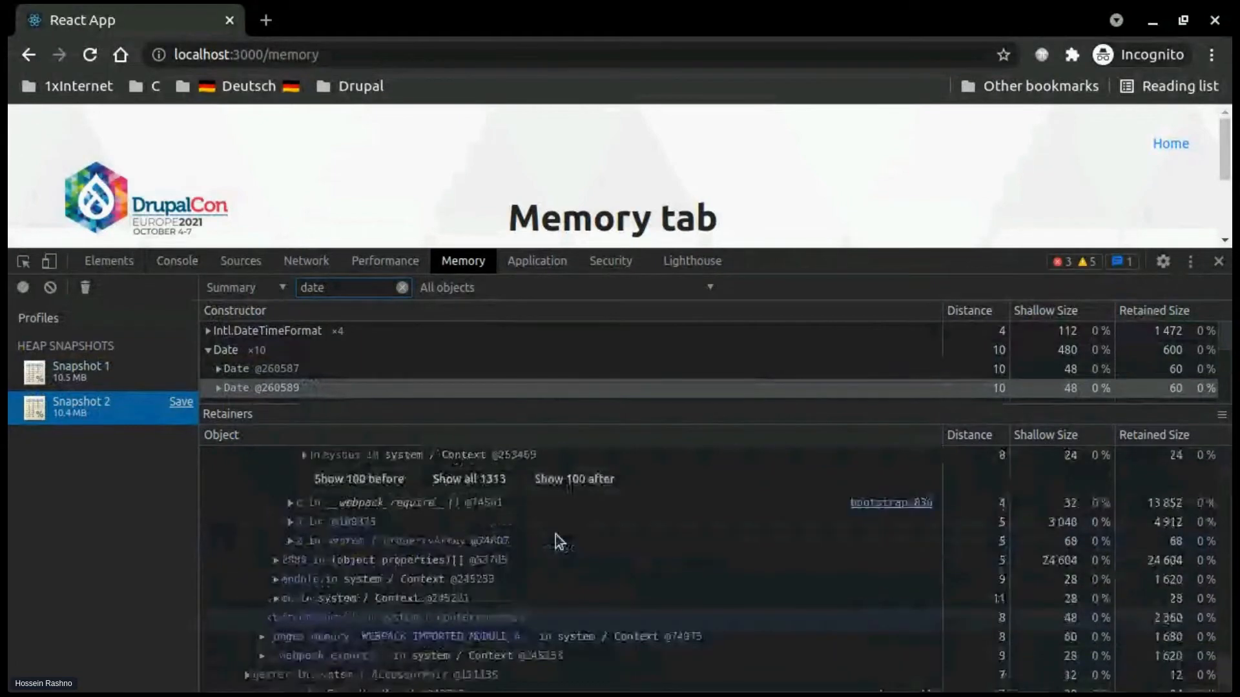
scroll(555, 534, up, 15)
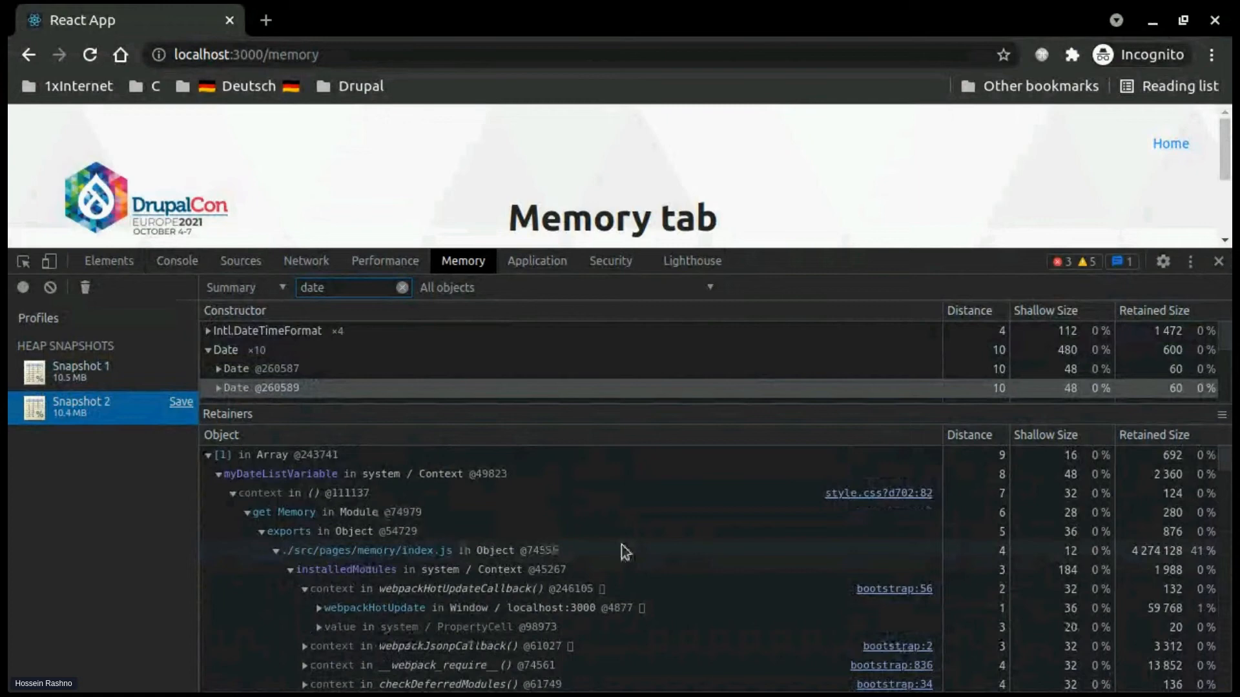
drag(736, 418, 758, 493)
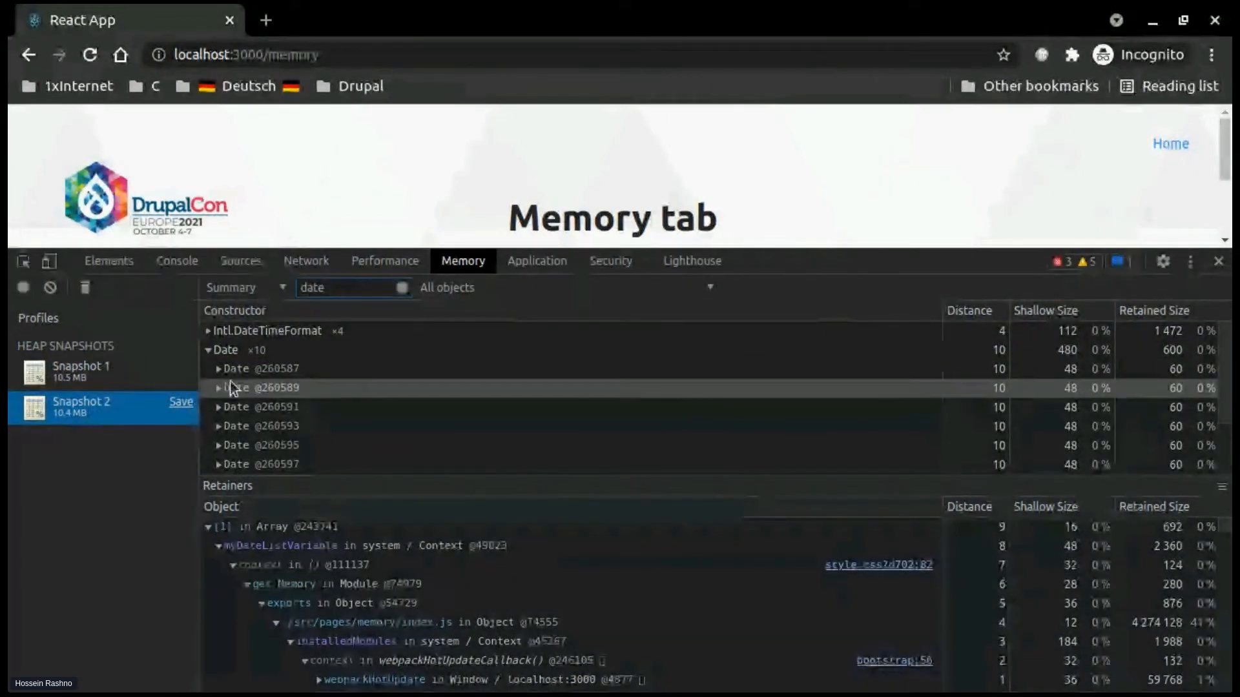
drag(754, 250, 835, 327)
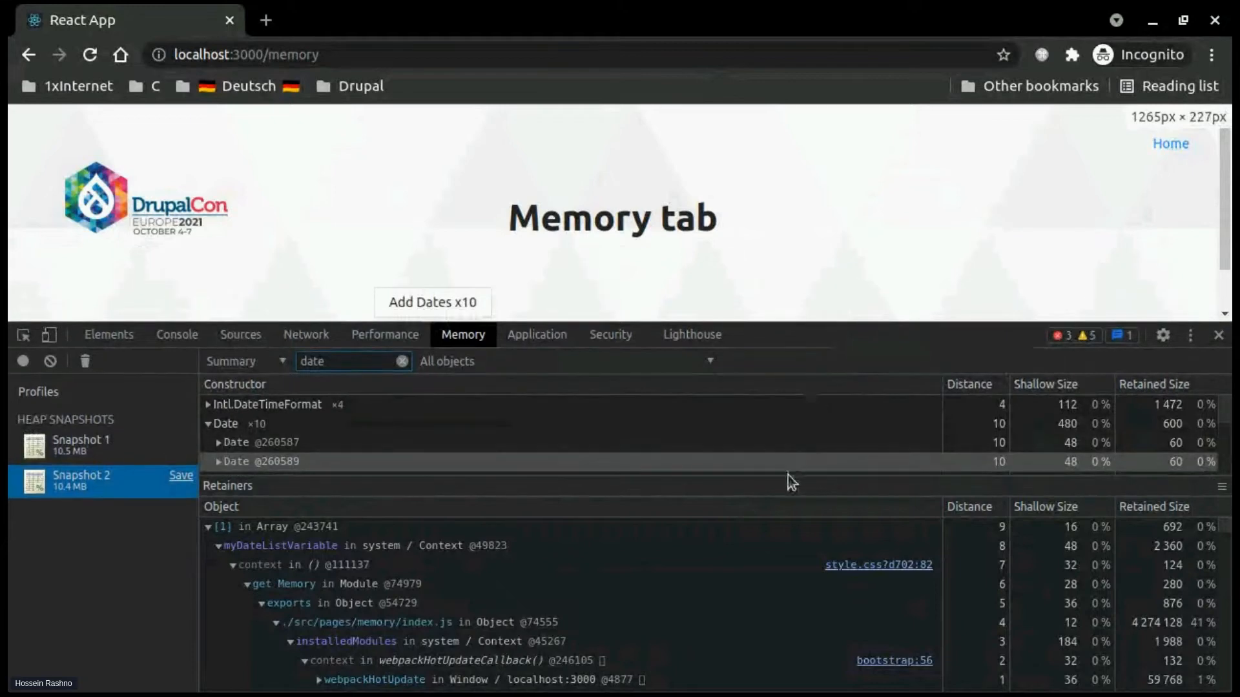
drag(784, 490, 809, 566)
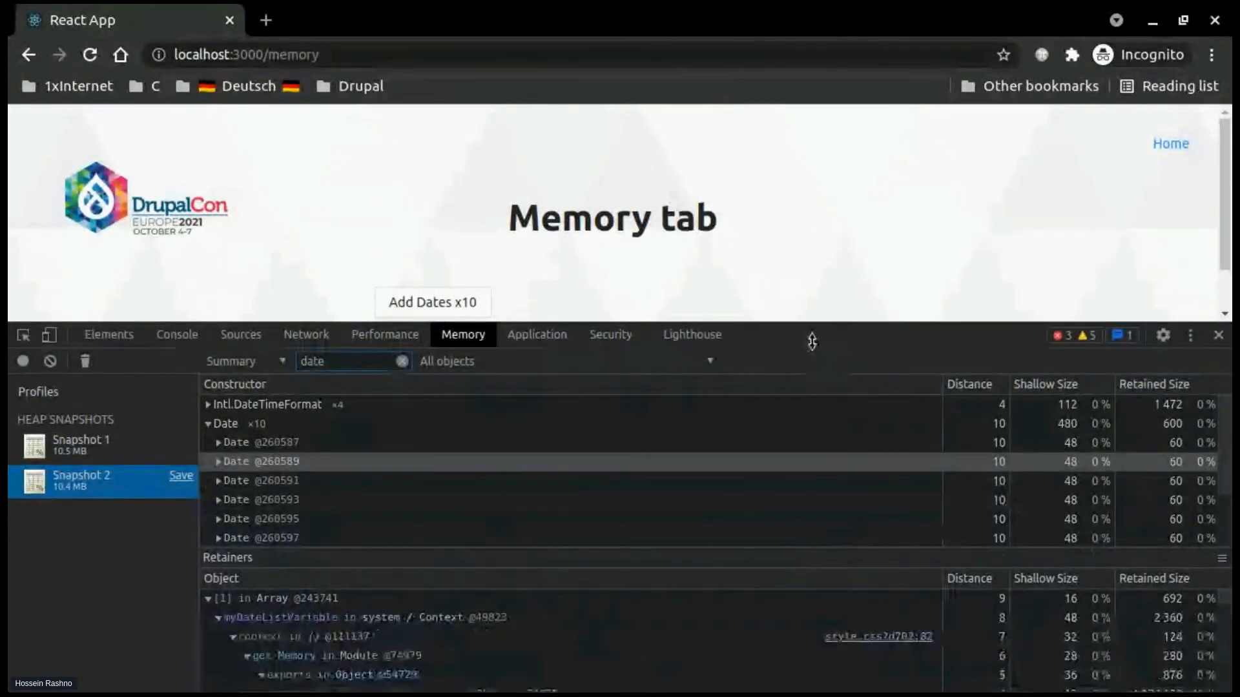
drag(811, 324, 814, 392)
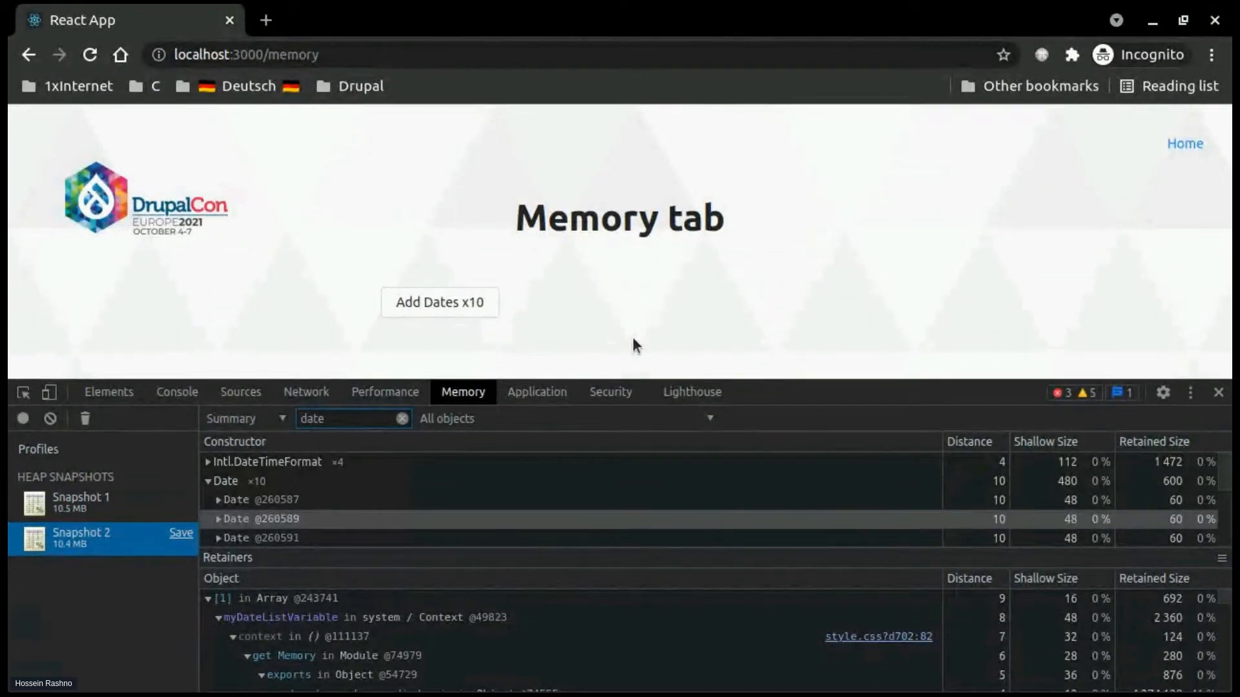
Add 50 more dates on the Memory tab page and take a third heap snapshot
click(426, 311)
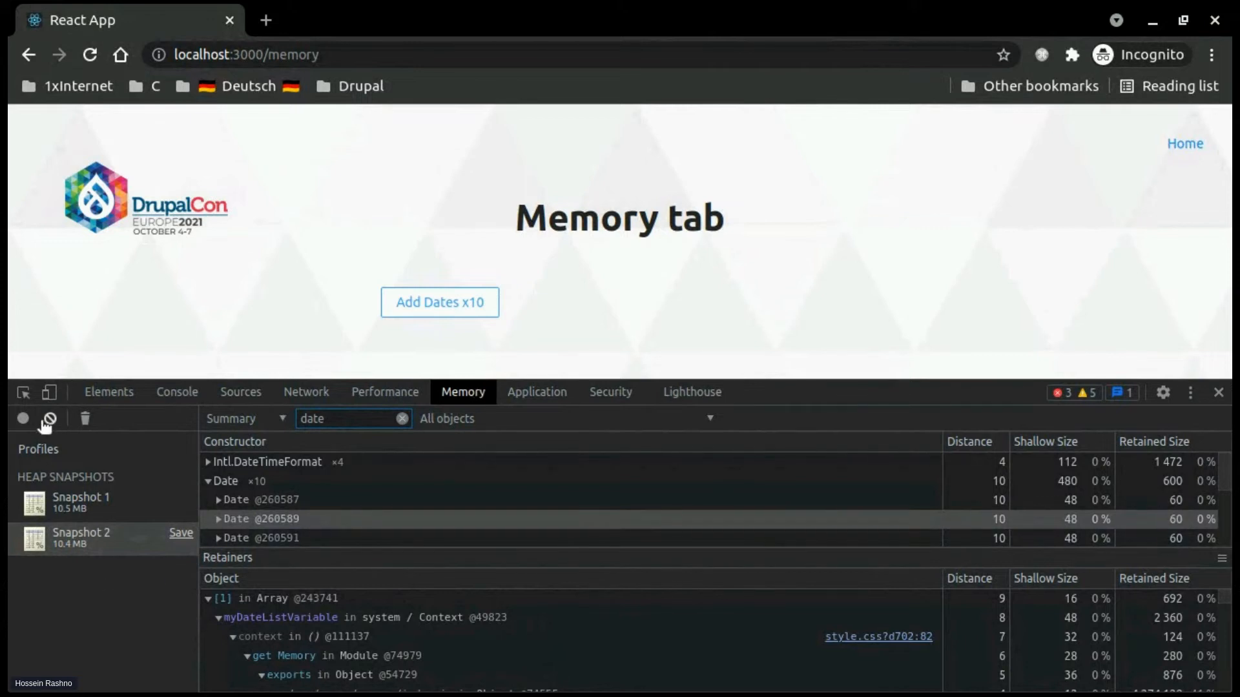
click(24, 421)
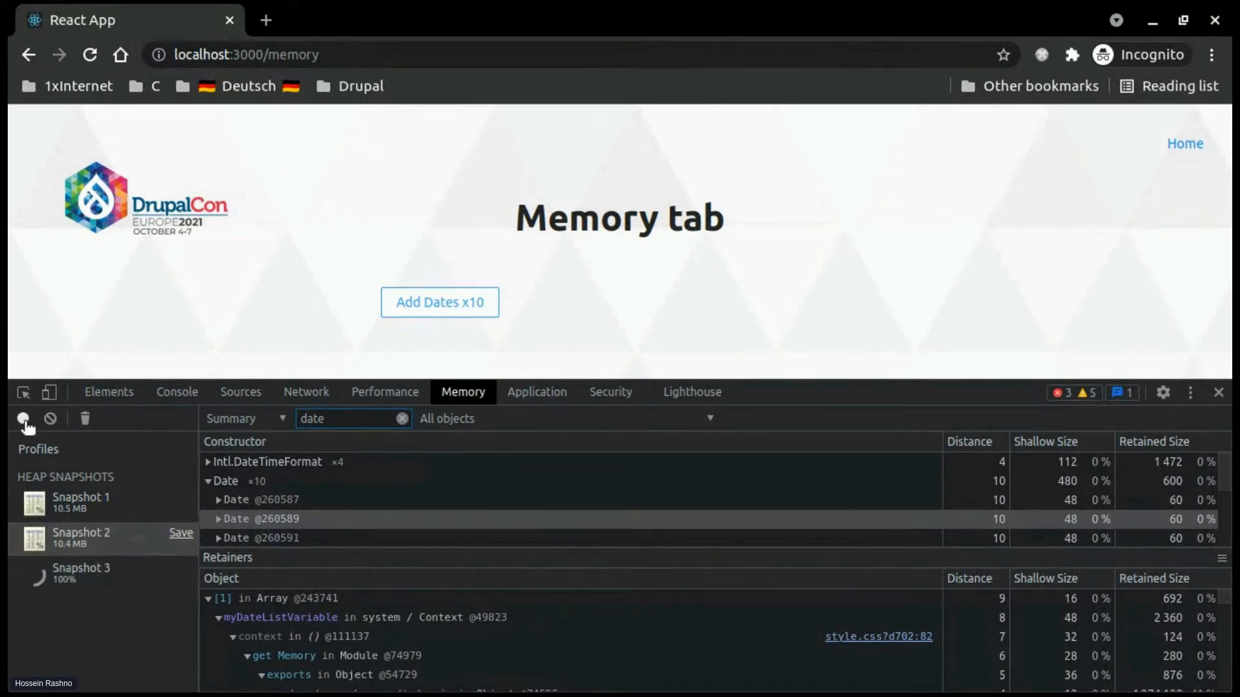
Filter Snapshot 3's classes by "date" and compare it with Snapshot 2
click(348, 424)
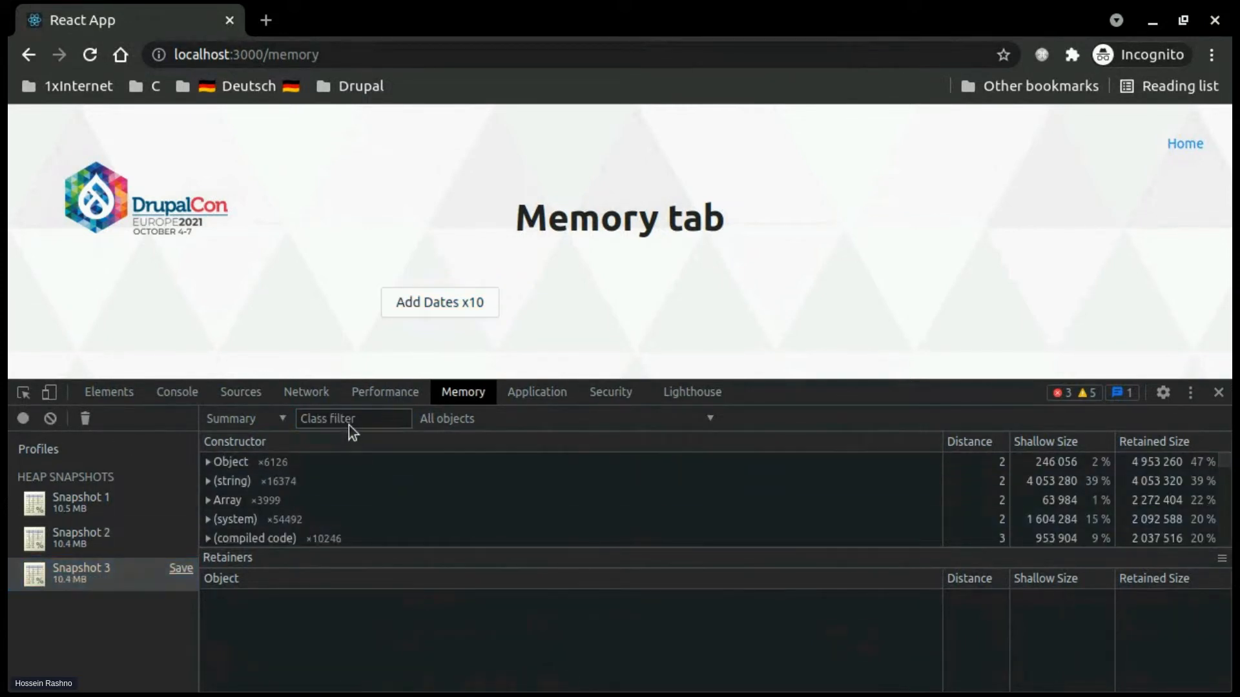
text(date)
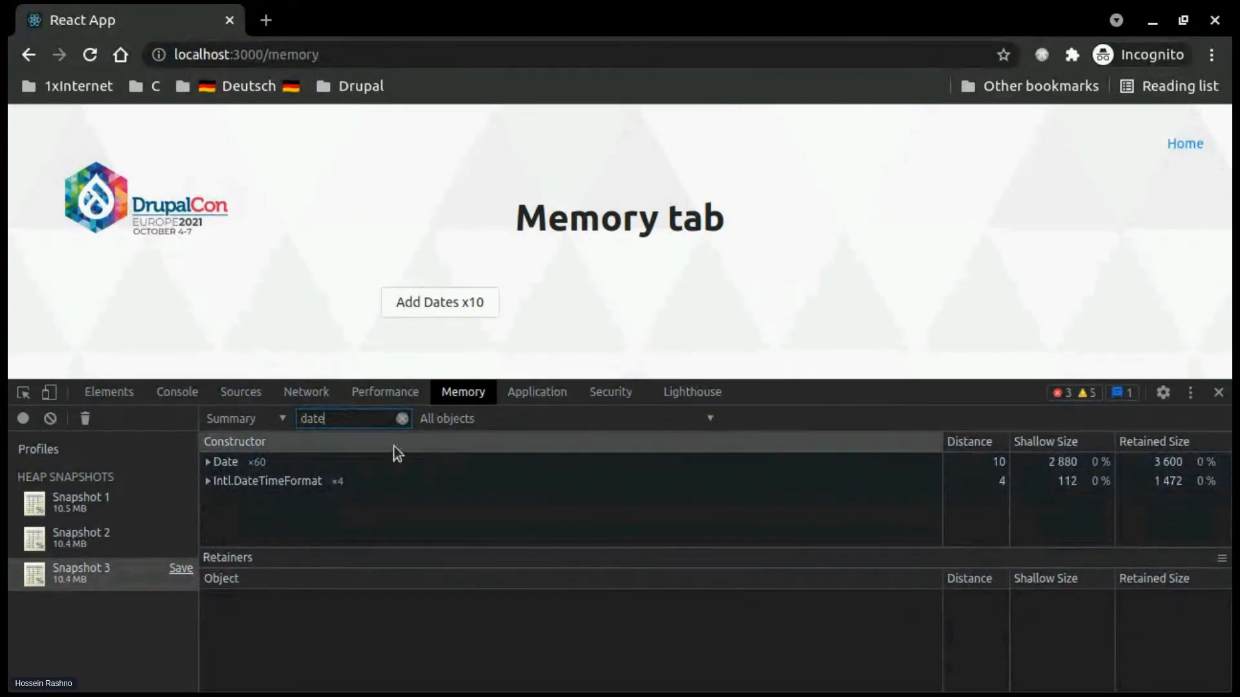
click(275, 421)
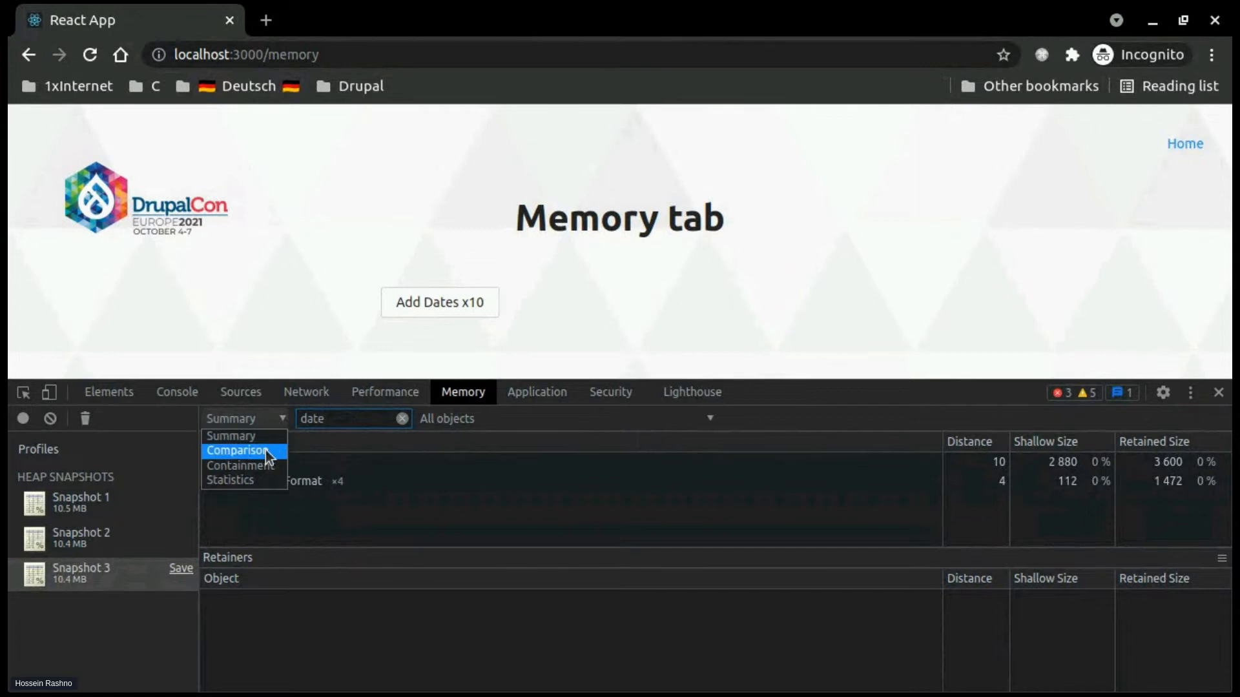
click(265, 450)
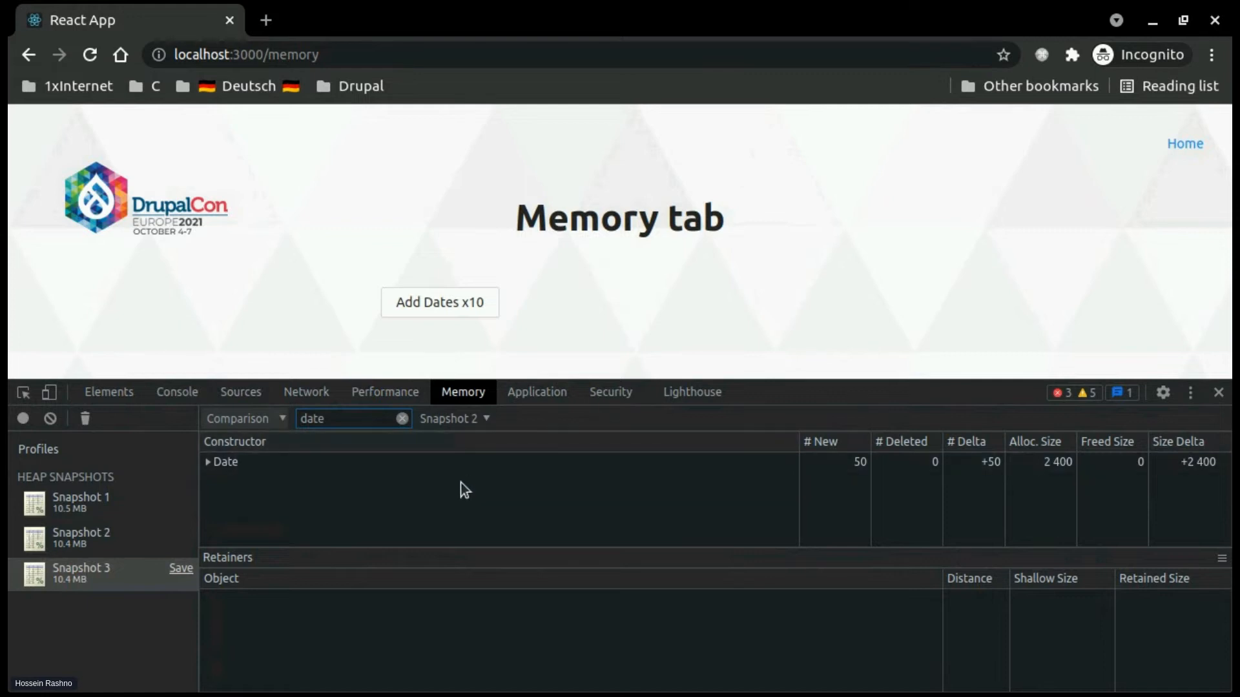
Clear all heap snapshots and start recording an Allocation instrumentation on timeline profile
click(51, 418)
scroll(237, 426, up, 5)
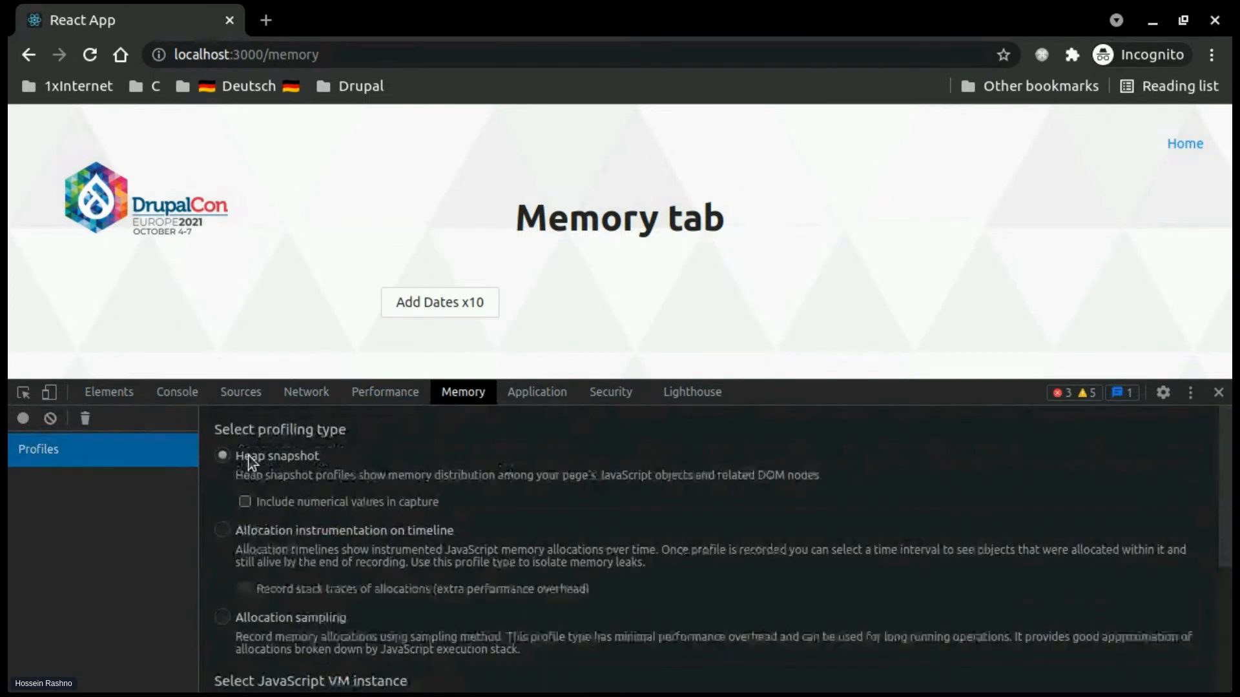
click(223, 533)
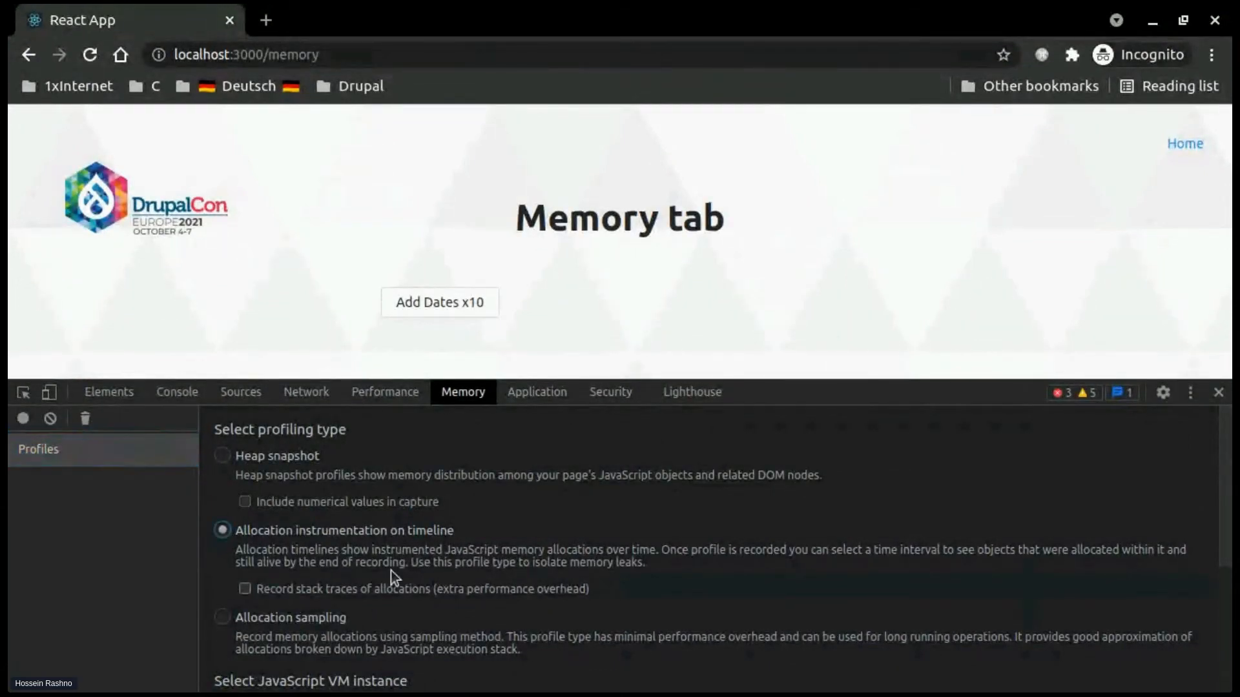
scroll(434, 599, down, 4)
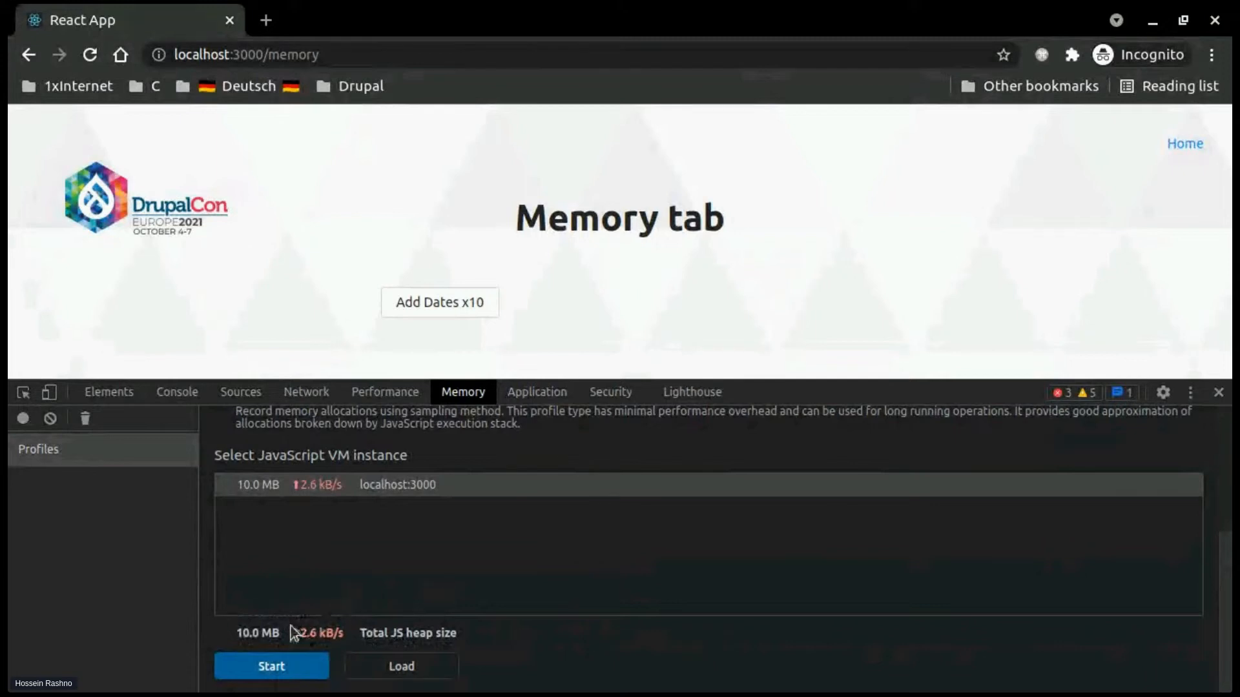
click(23, 419)
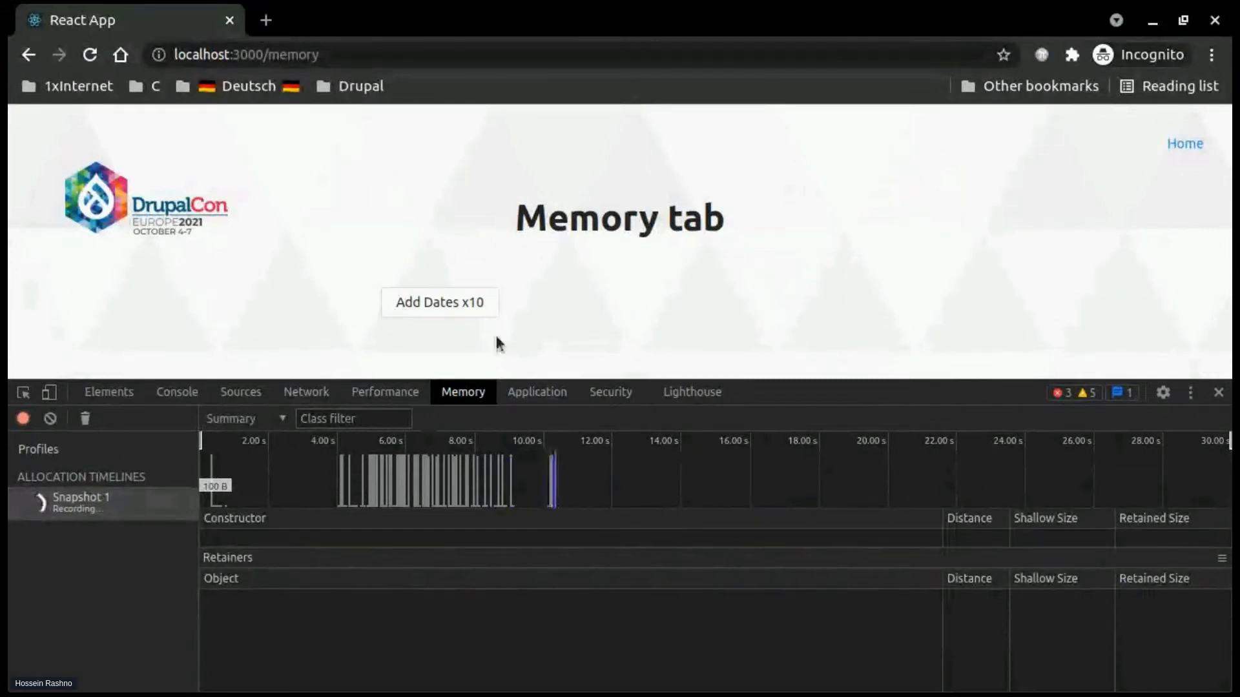
Add ten dates three separate times on the page and stop the allocation recording
click(447, 308)
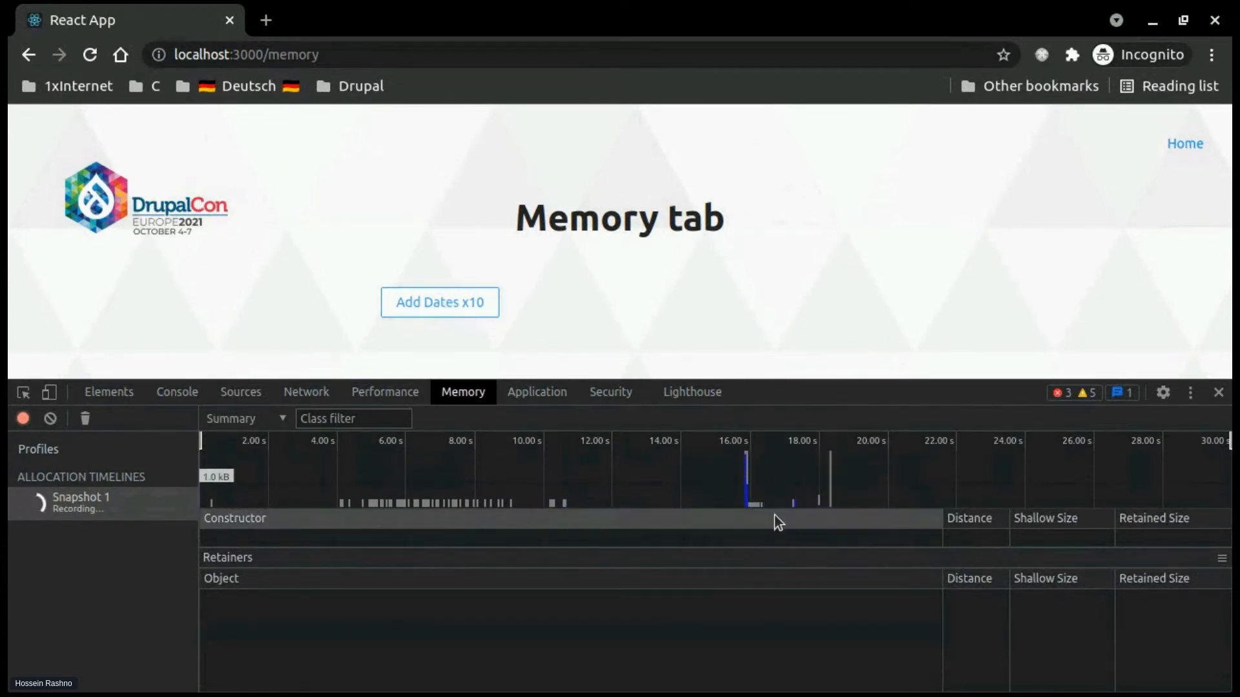
click(467, 307)
click(467, 308)
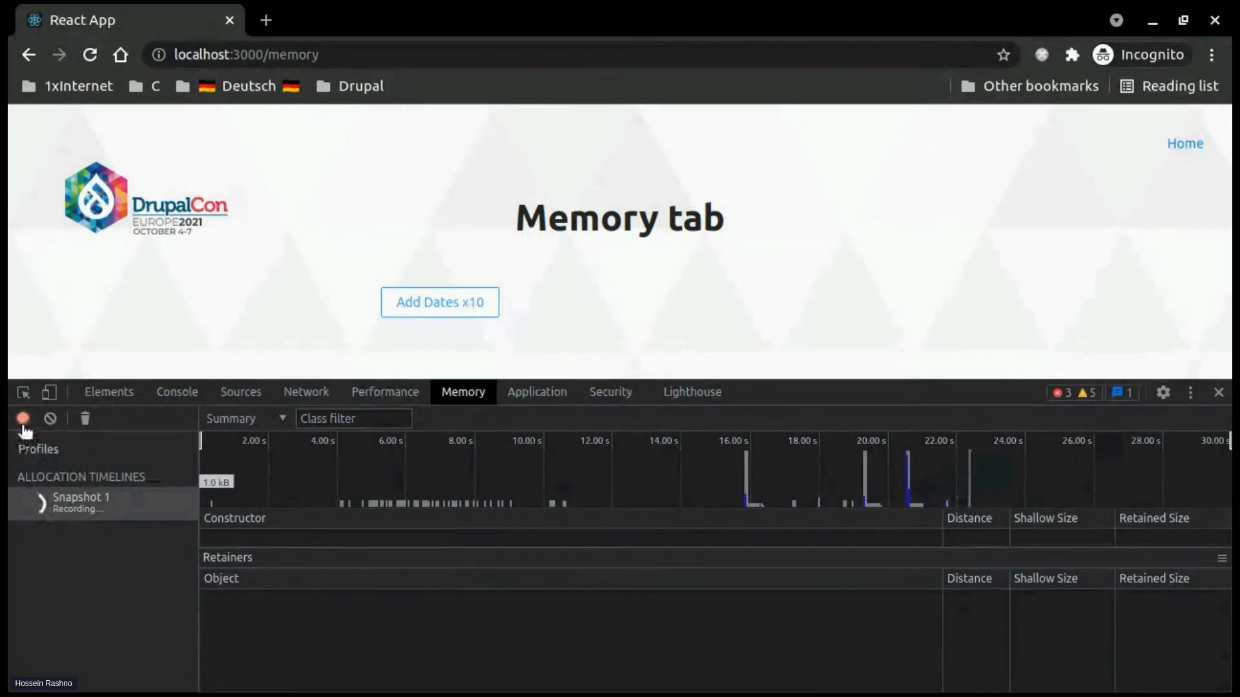
click(22, 419)
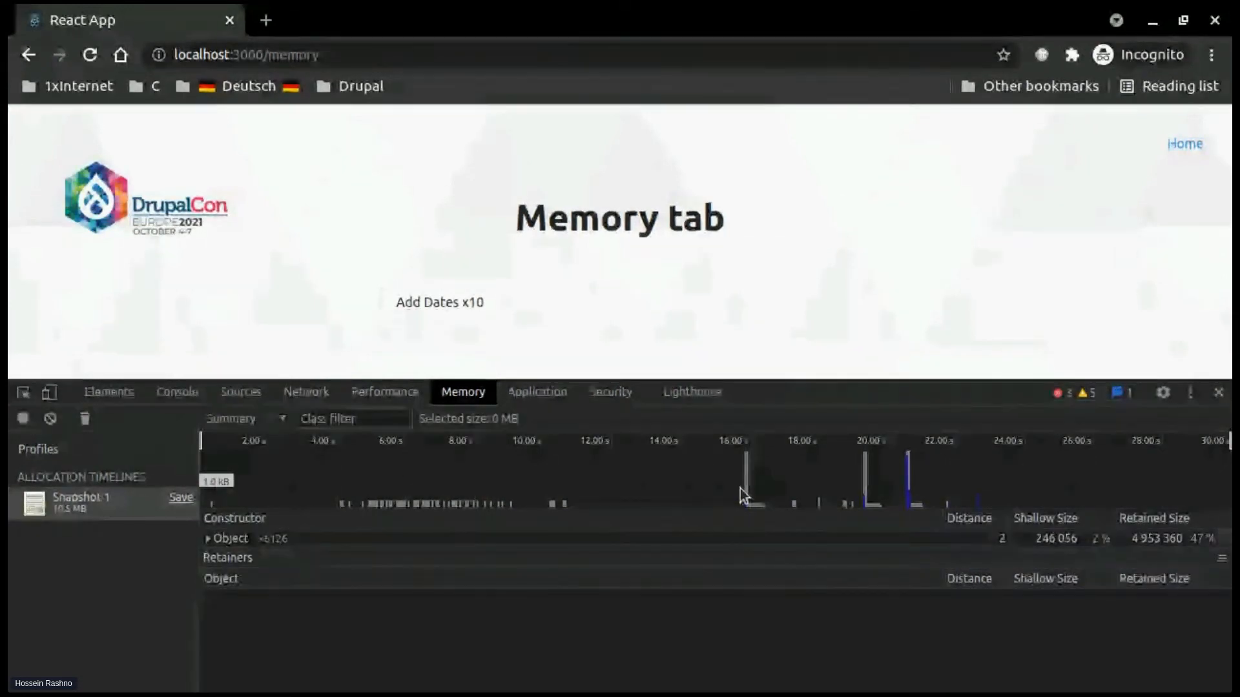
Limit the timeline to the first allocation spike near 16 s and expand its Date constructor in an enlarged DevTools area
drag(740, 488, 757, 487)
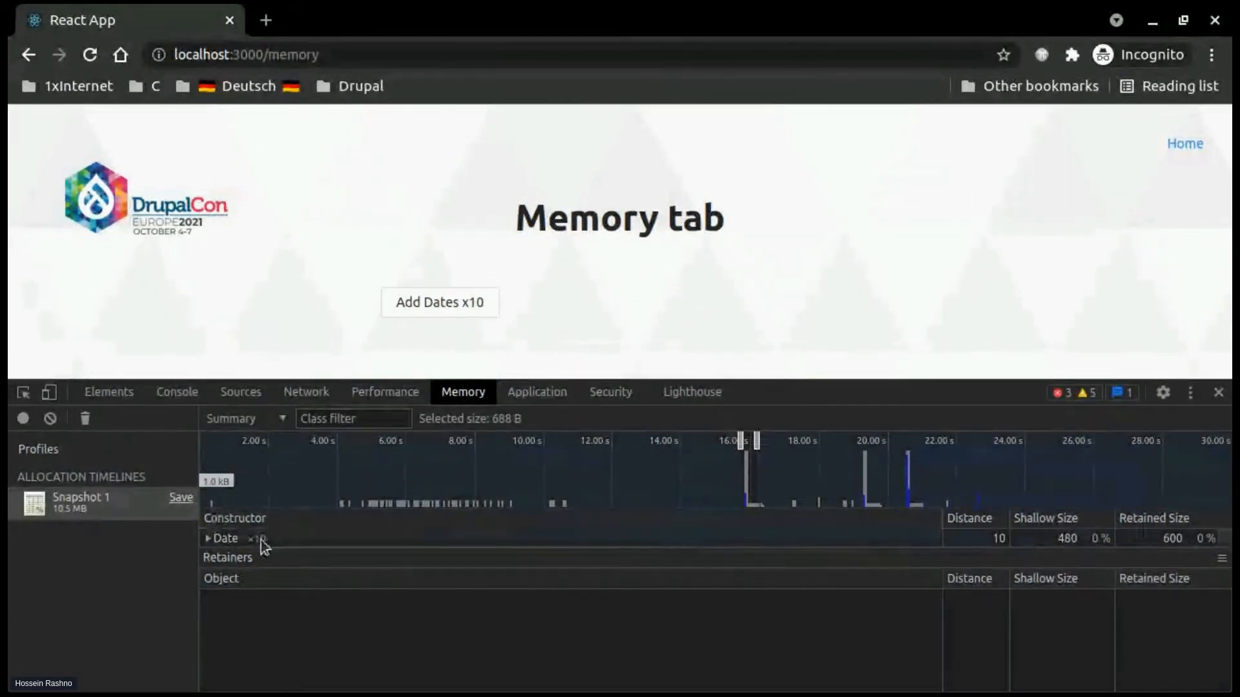
click(207, 538)
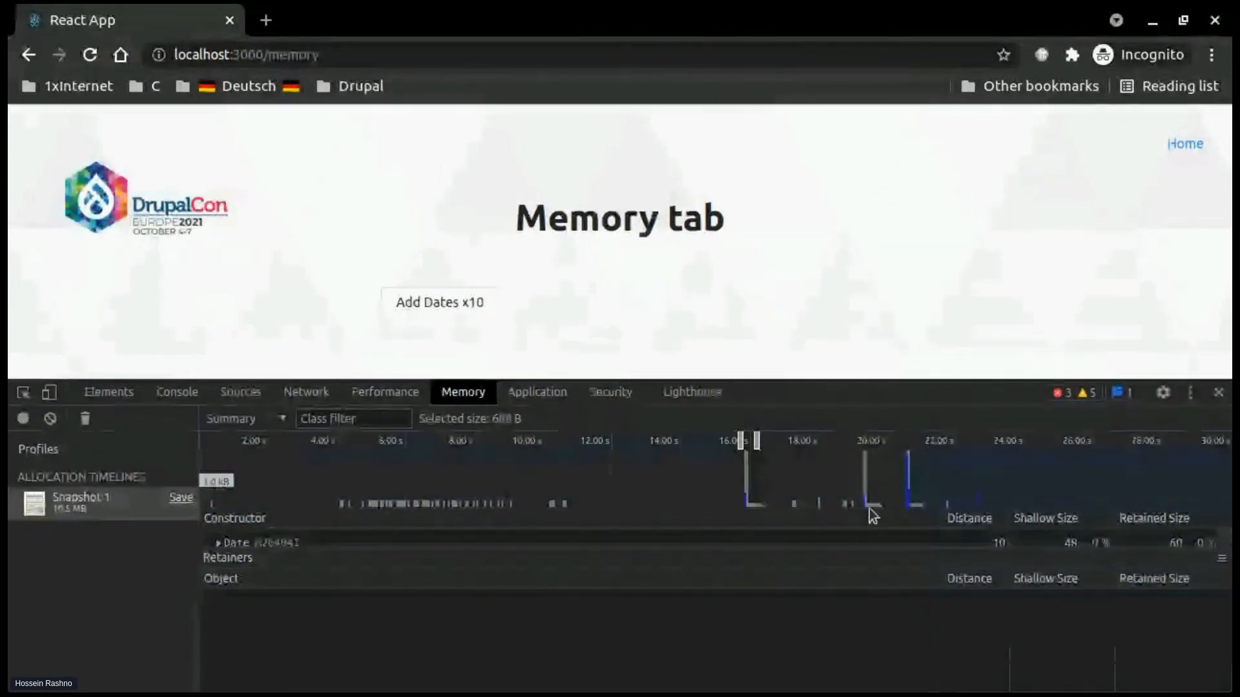
drag(769, 550, 768, 587)
drag(901, 382, 911, 249)
scroll(266, 440, up, 2)
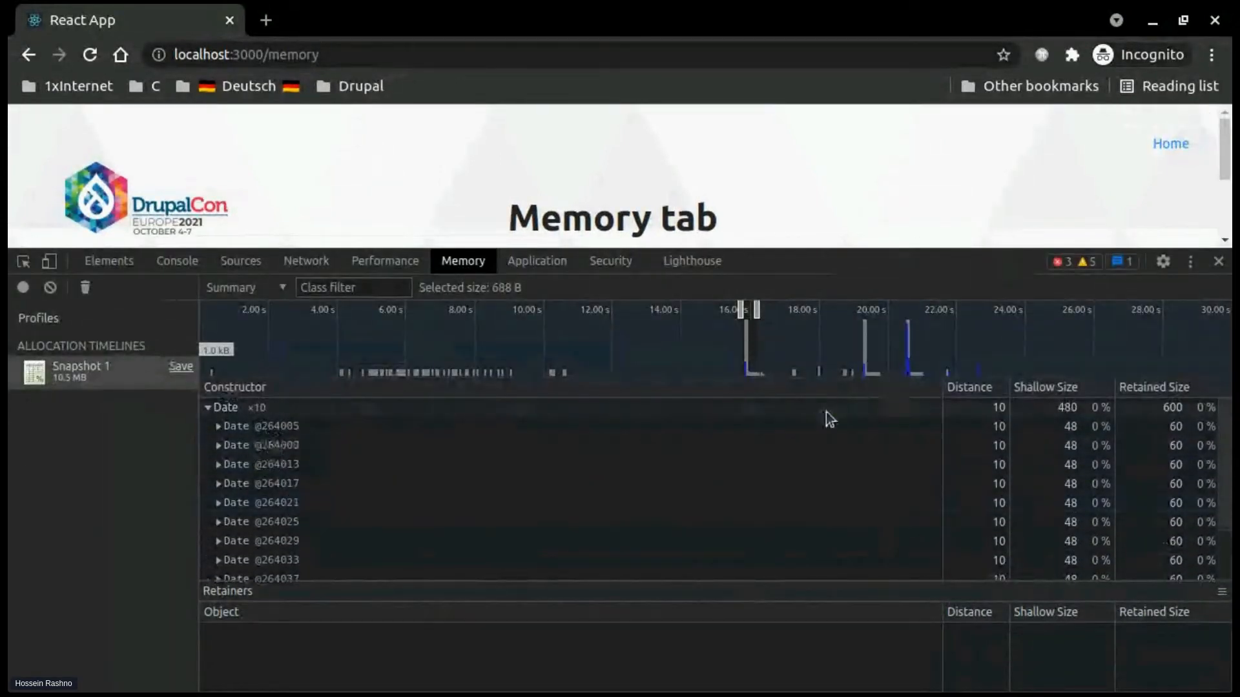
Examine the allocations of the second spike near 20 s and of the range covering all three spikes, about 14 to 22 s
drag(859, 351, 875, 350)
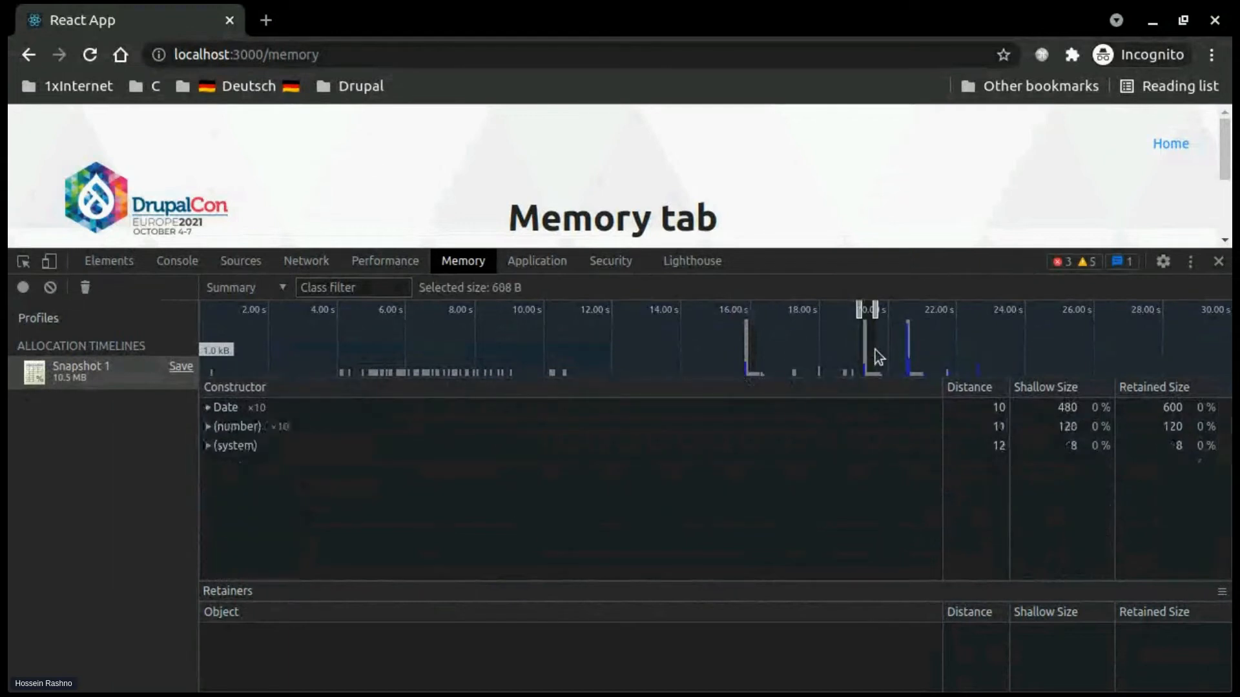
drag(963, 349, 673, 346)
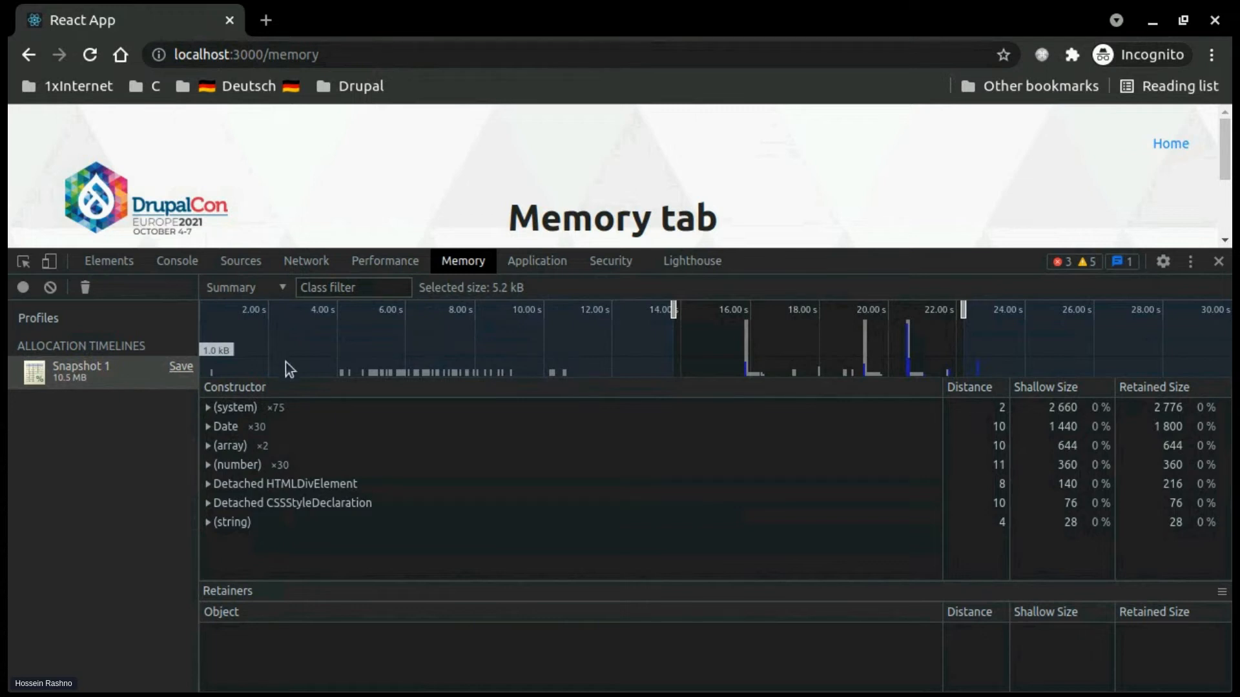
click(248, 288)
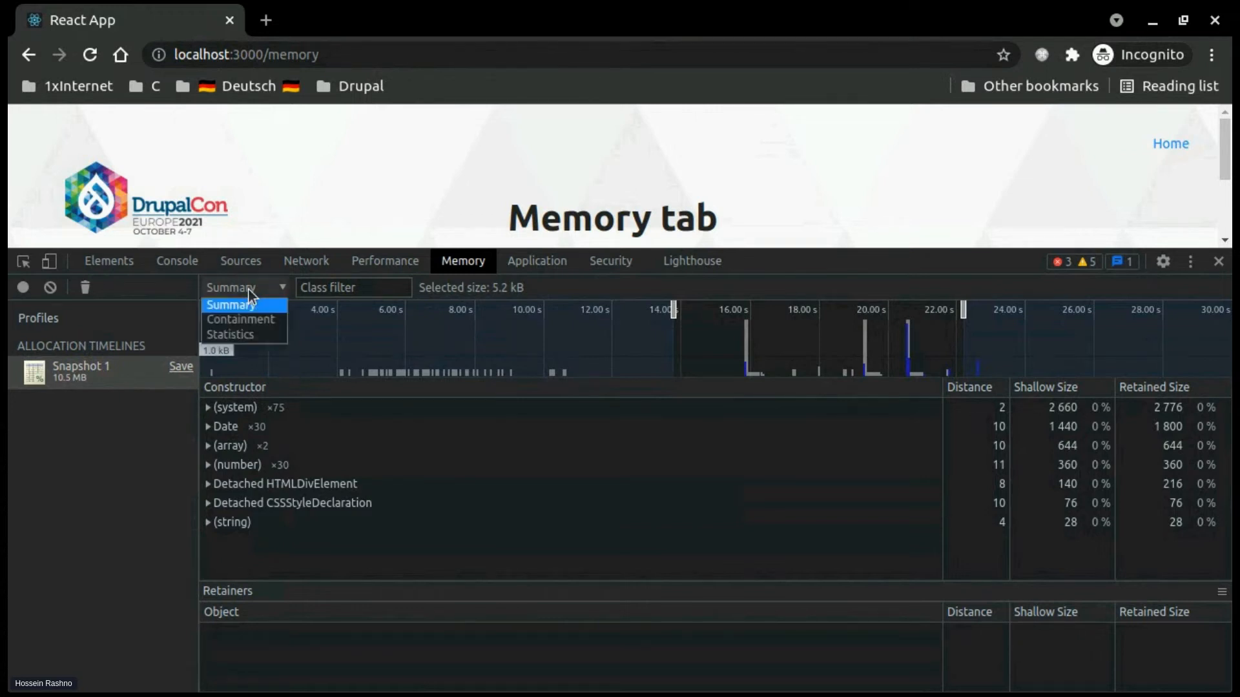
click(552, 276)
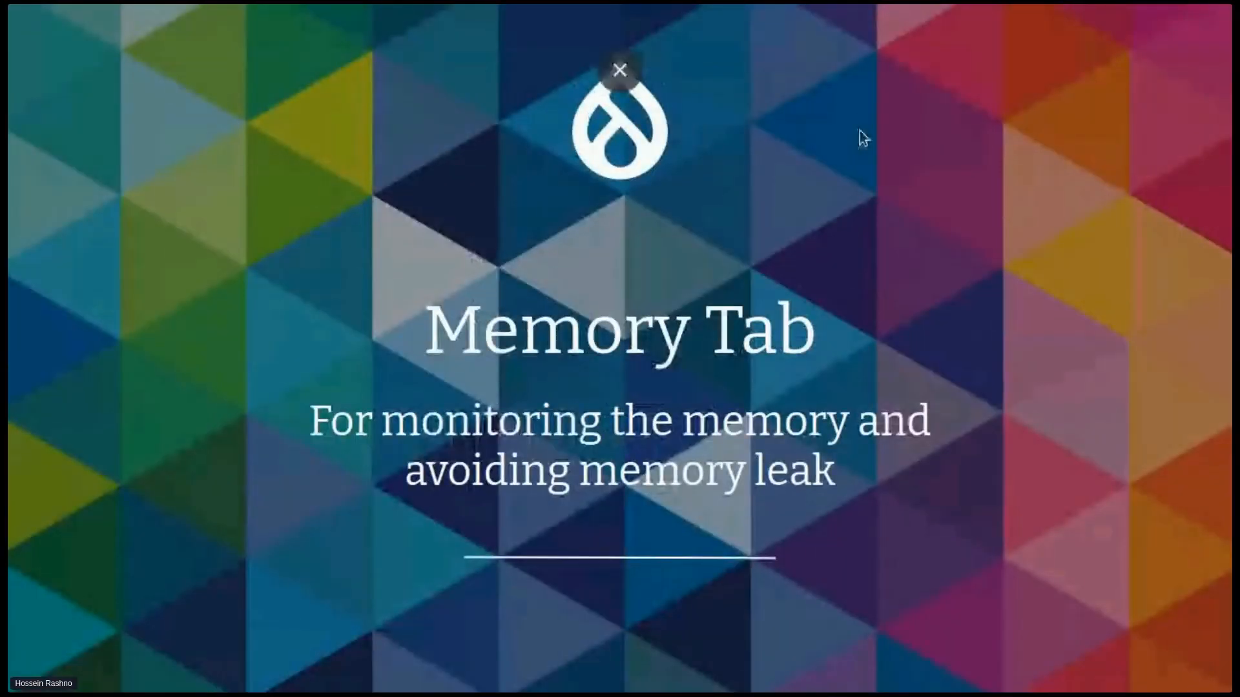
Switch from the Memory Tab slide back to Chrome and shrink DevTools to show more of the page
click(861, 132)
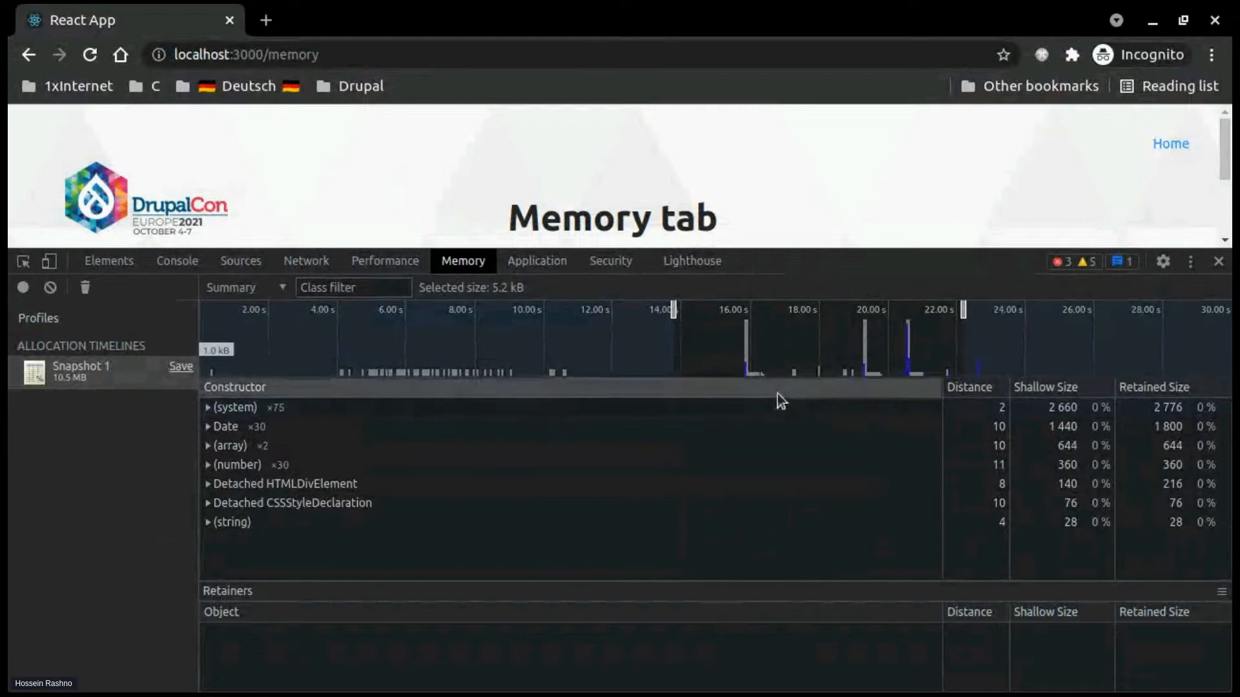
drag(777, 249, 766, 386)
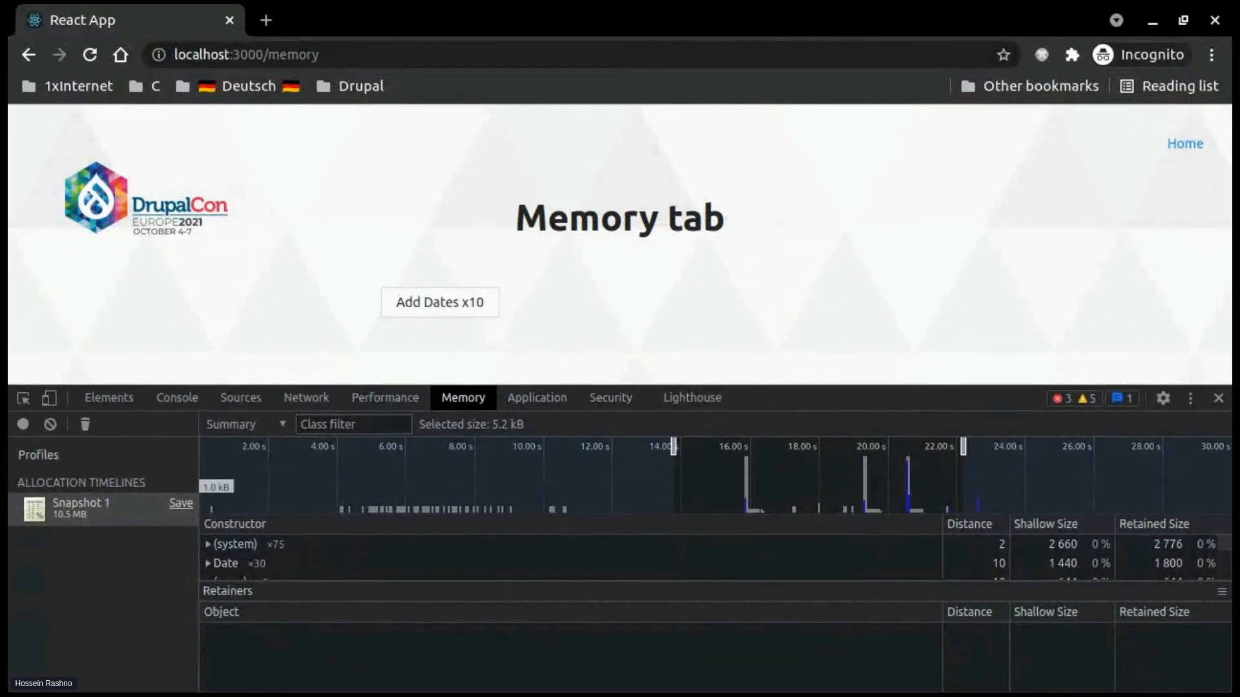
Show Application in an enlarged DevTools area, go from Home to the site's Application tab page and select the localhost:3000 cookies
click(553, 398)
drag(892, 394, 891, 285)
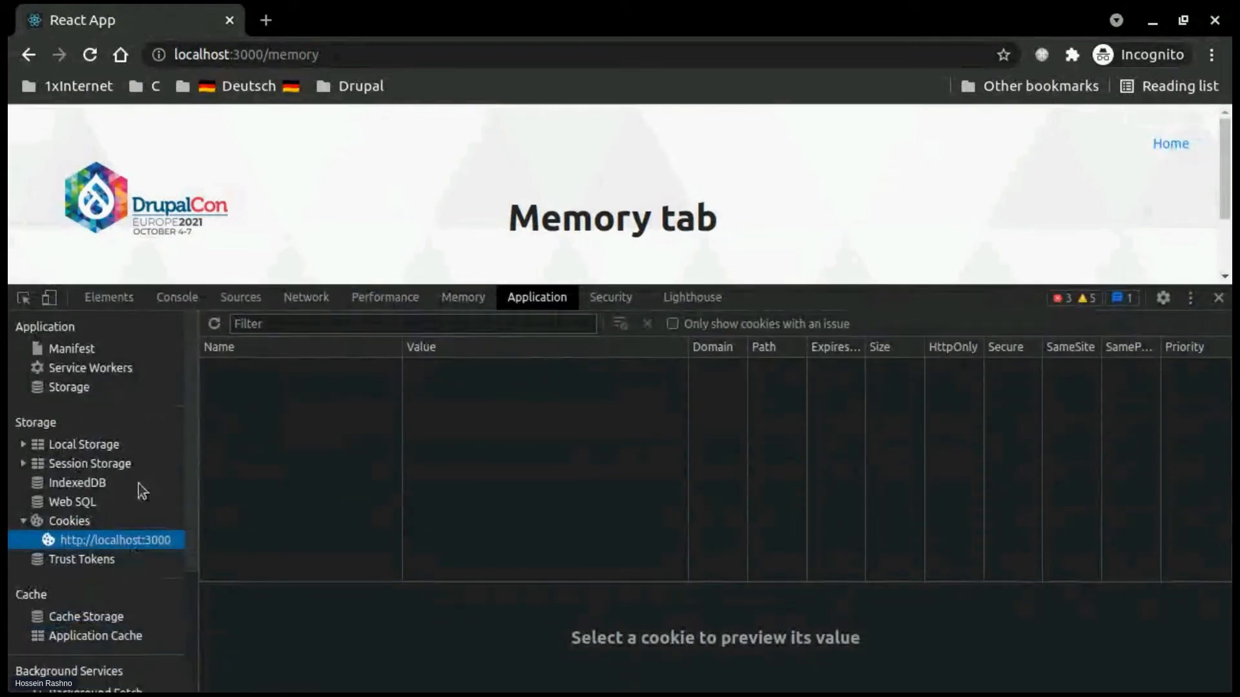
click(1168, 147)
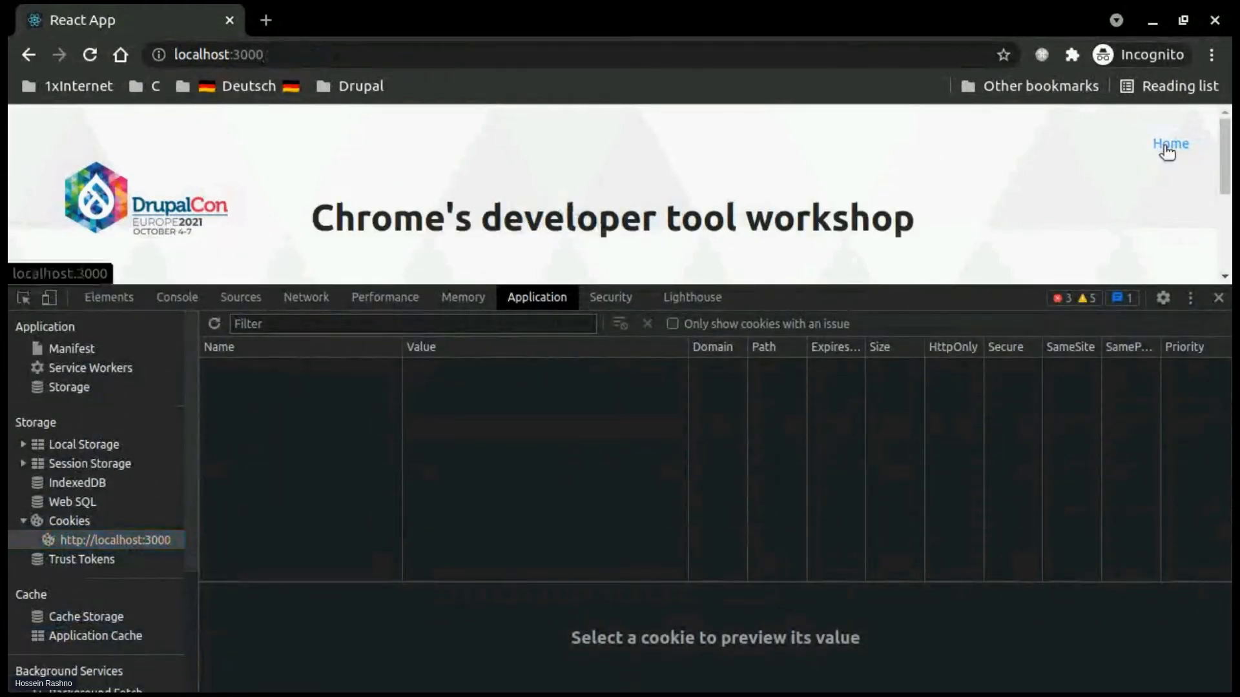
scroll(582, 194, down, 3)
click(476, 199)
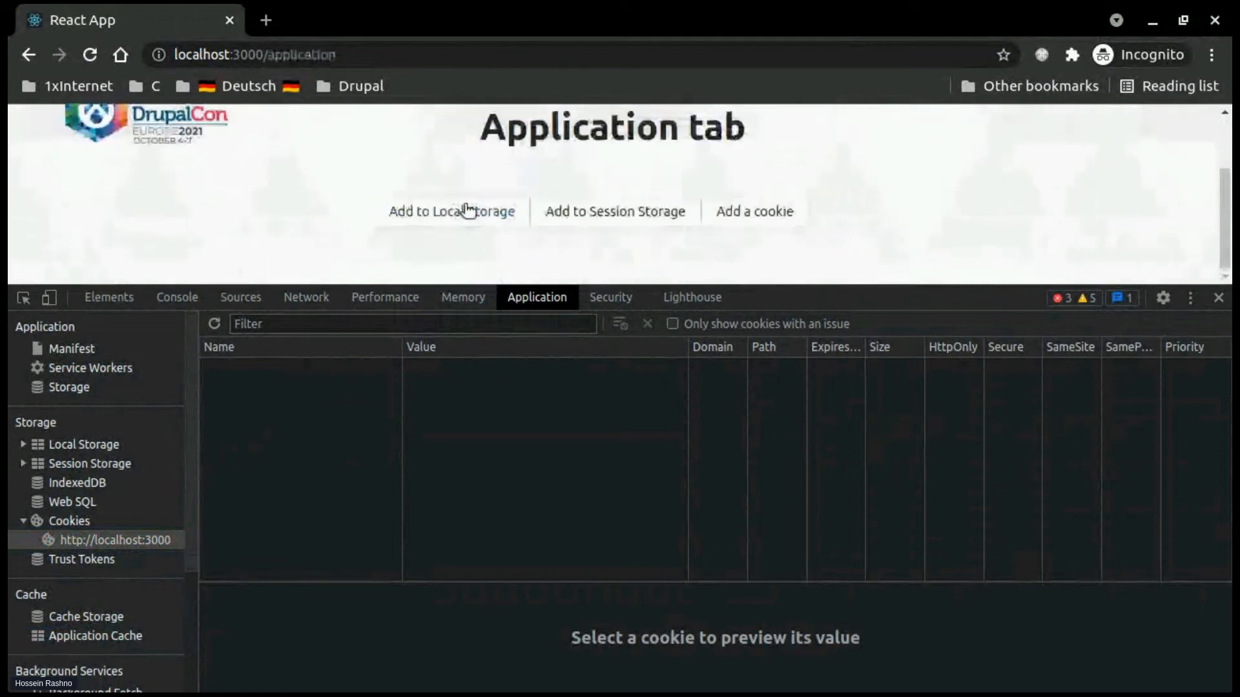
click(115, 540)
drag(323, 285, 336, 254)
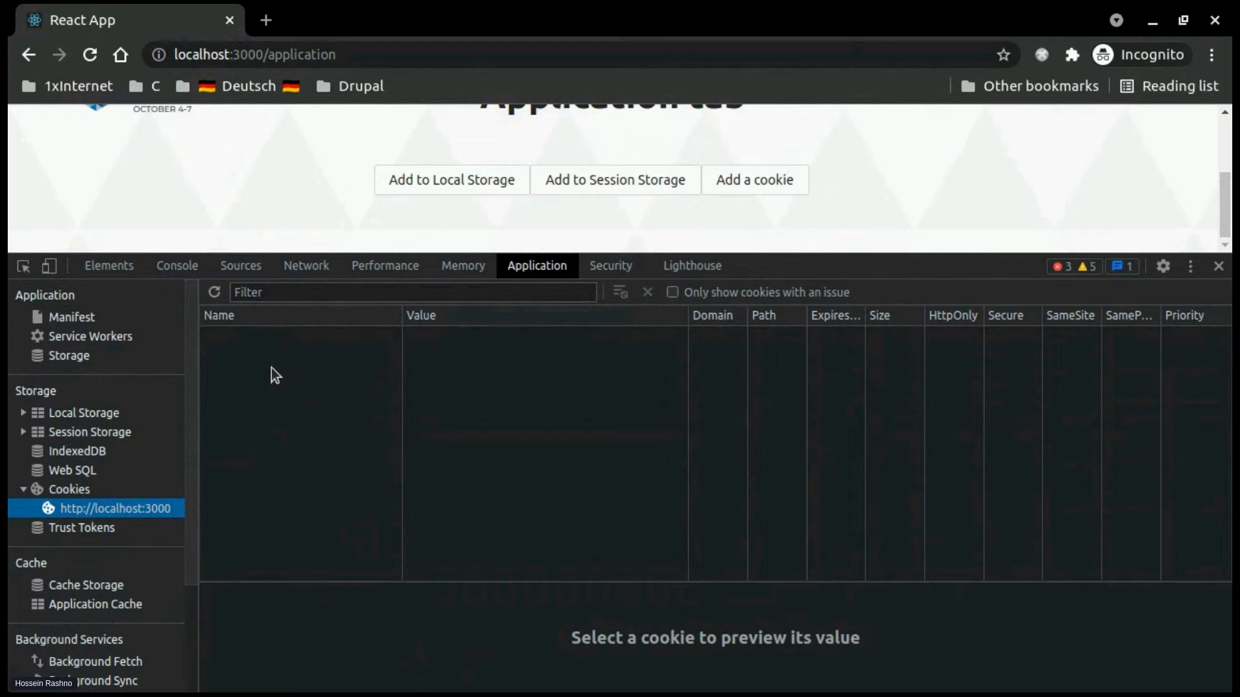
Show the app's manifest in DevTools, switch to the code editor and open manifest.json from the public folder
click(71, 317)
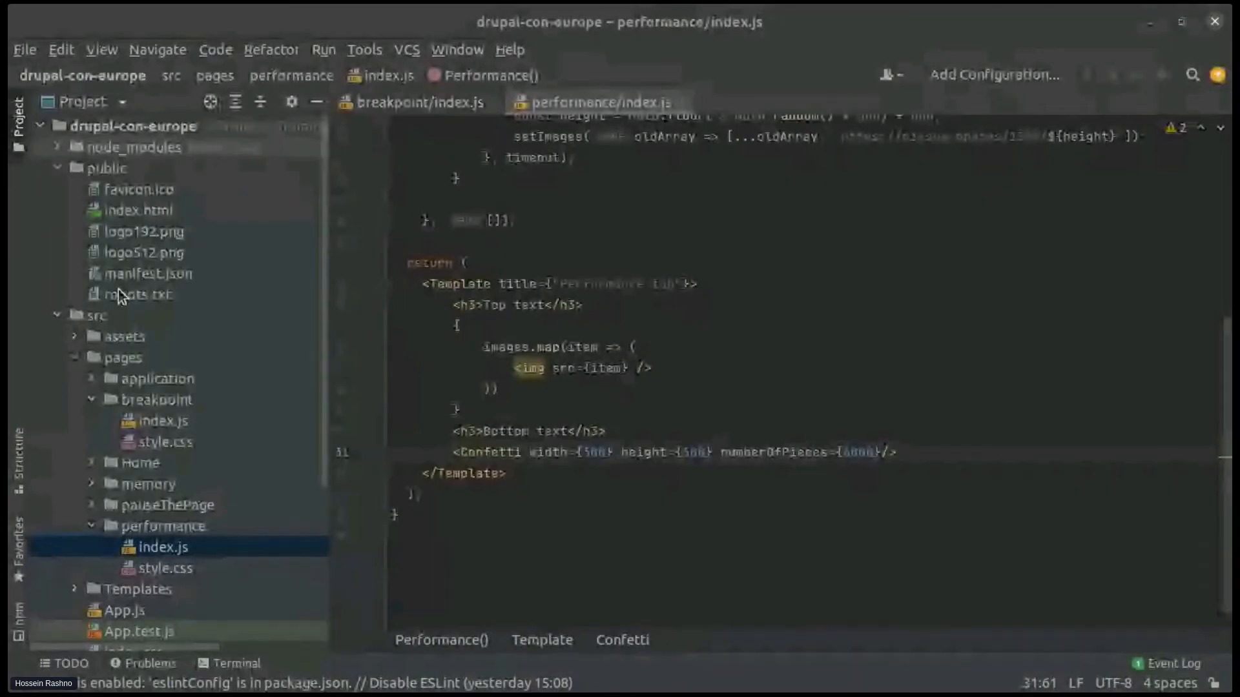
click(118, 292)
double_click(133, 273)
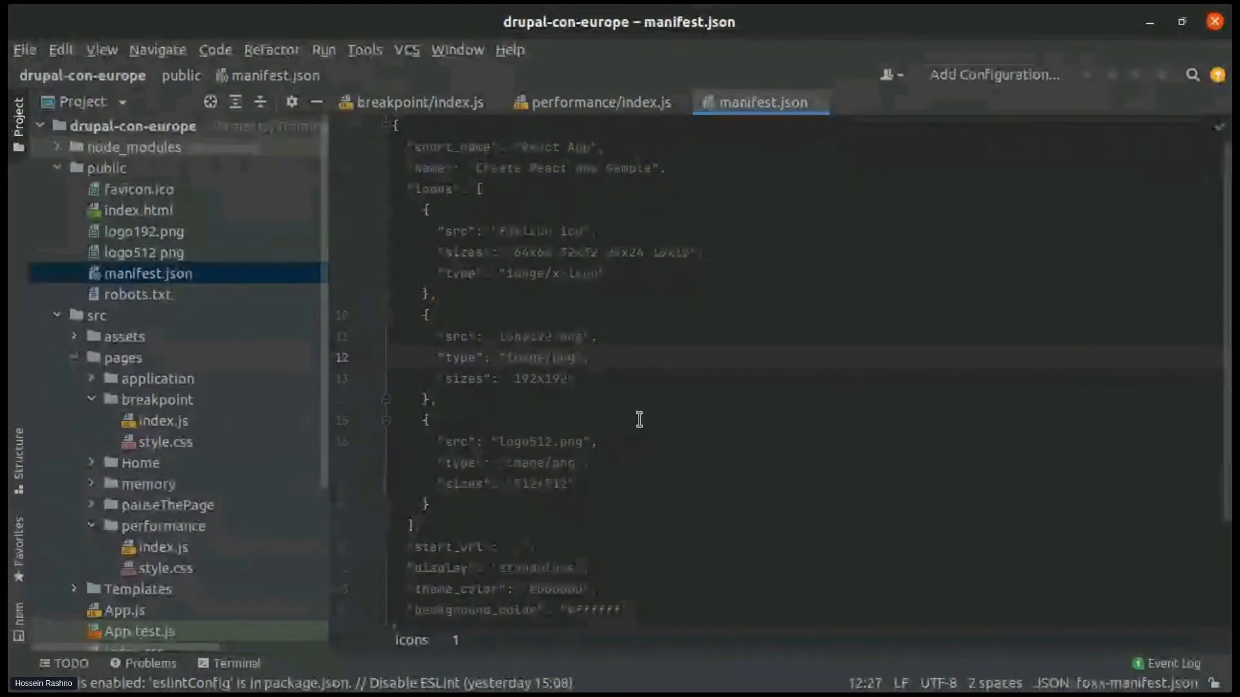
scroll(608, 575, down, 3)
click(608, 577)
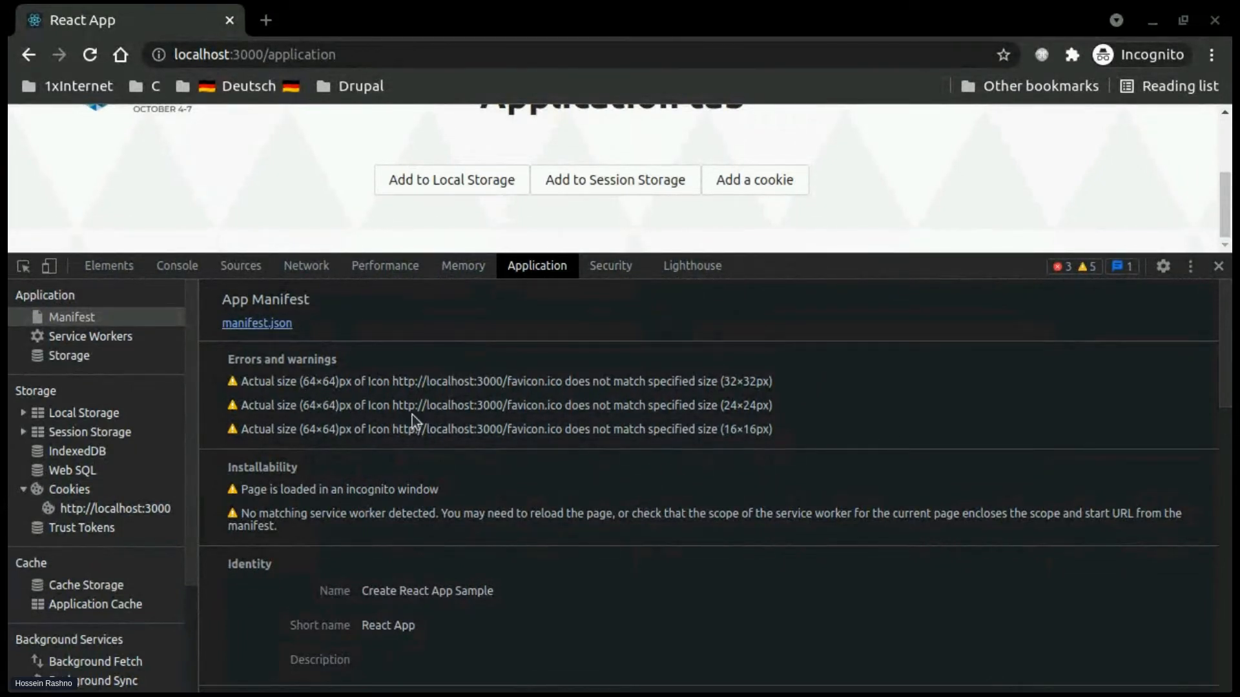
Examine the App Manifest in Chrome from its identity and presentation settings to its icons, ending at the errors and warnings
scroll(447, 580, down, 3)
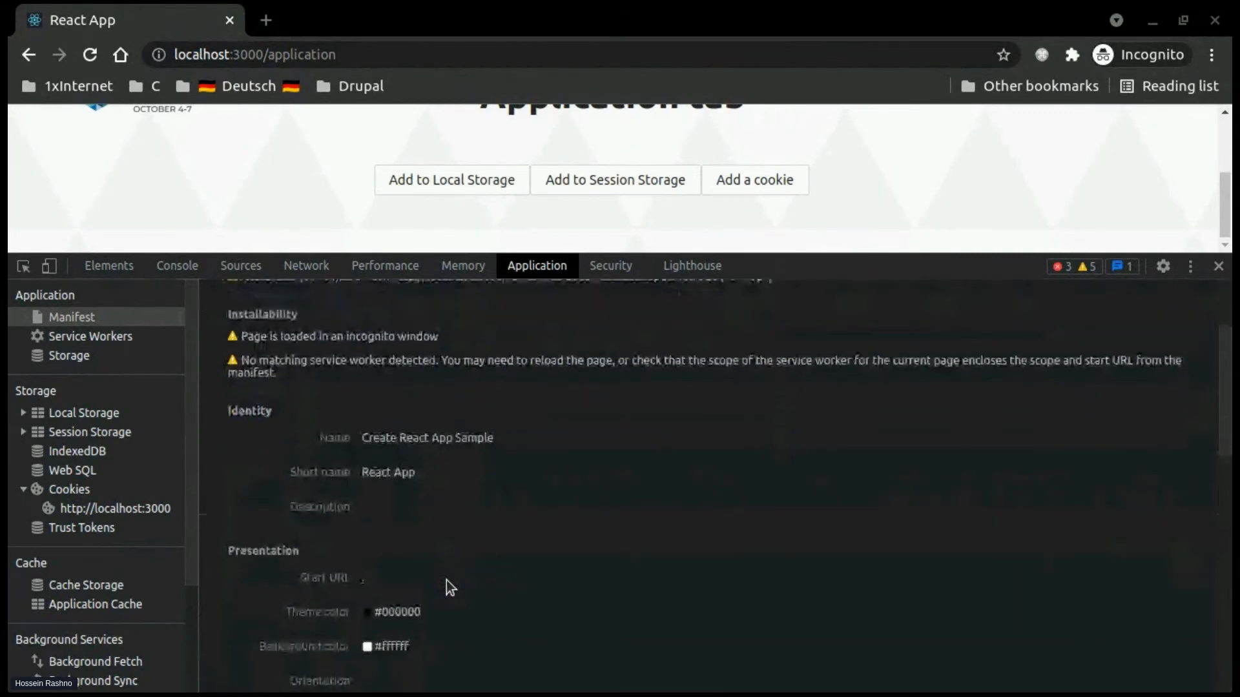
scroll(446, 582, down, 2)
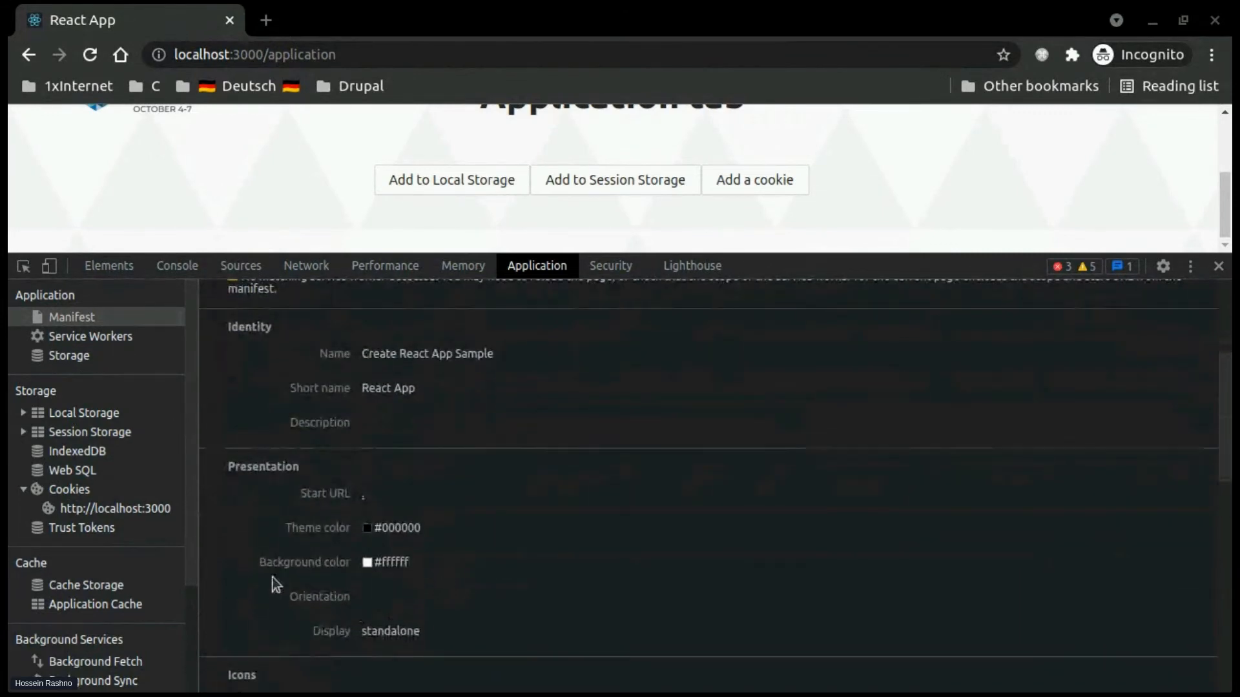
scroll(358, 582, down, 10)
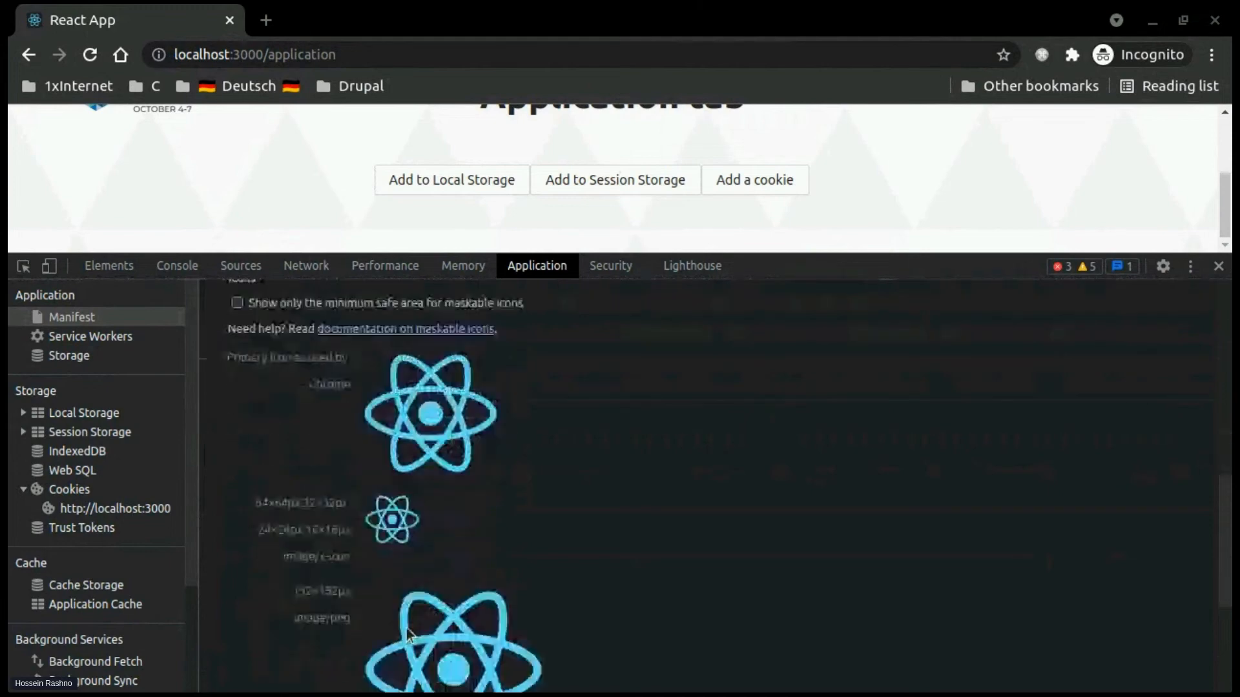
scroll(410, 634, up, 15)
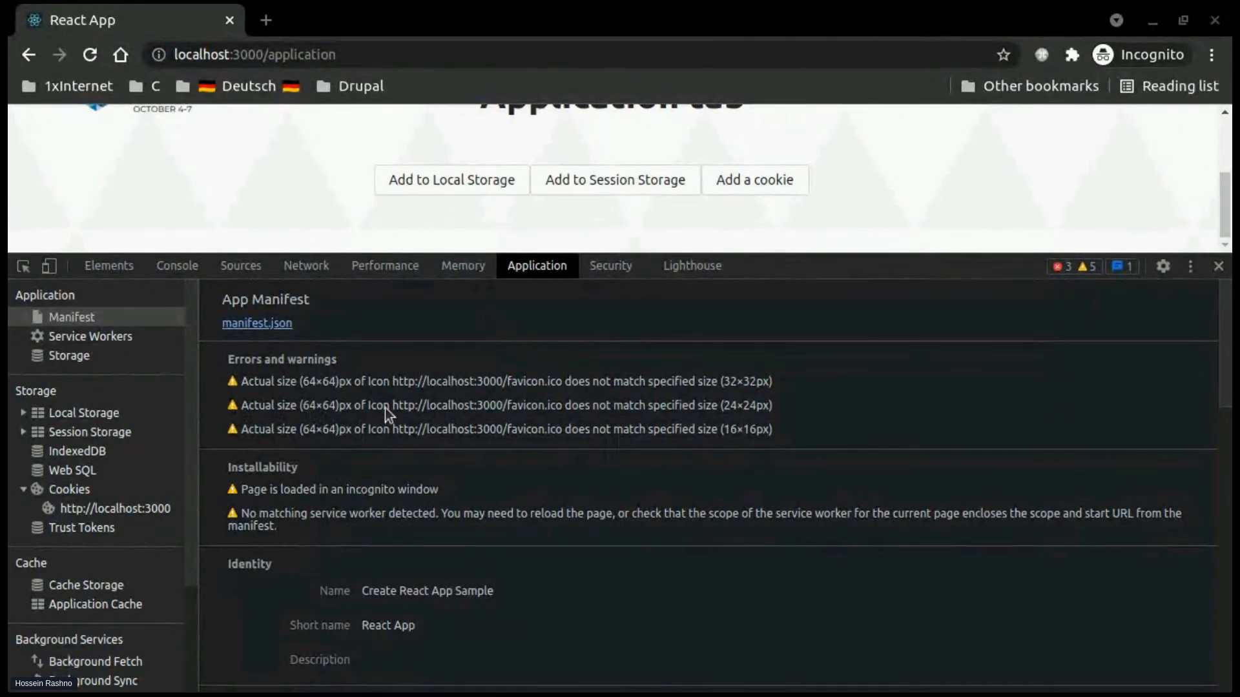
click(887, 265)
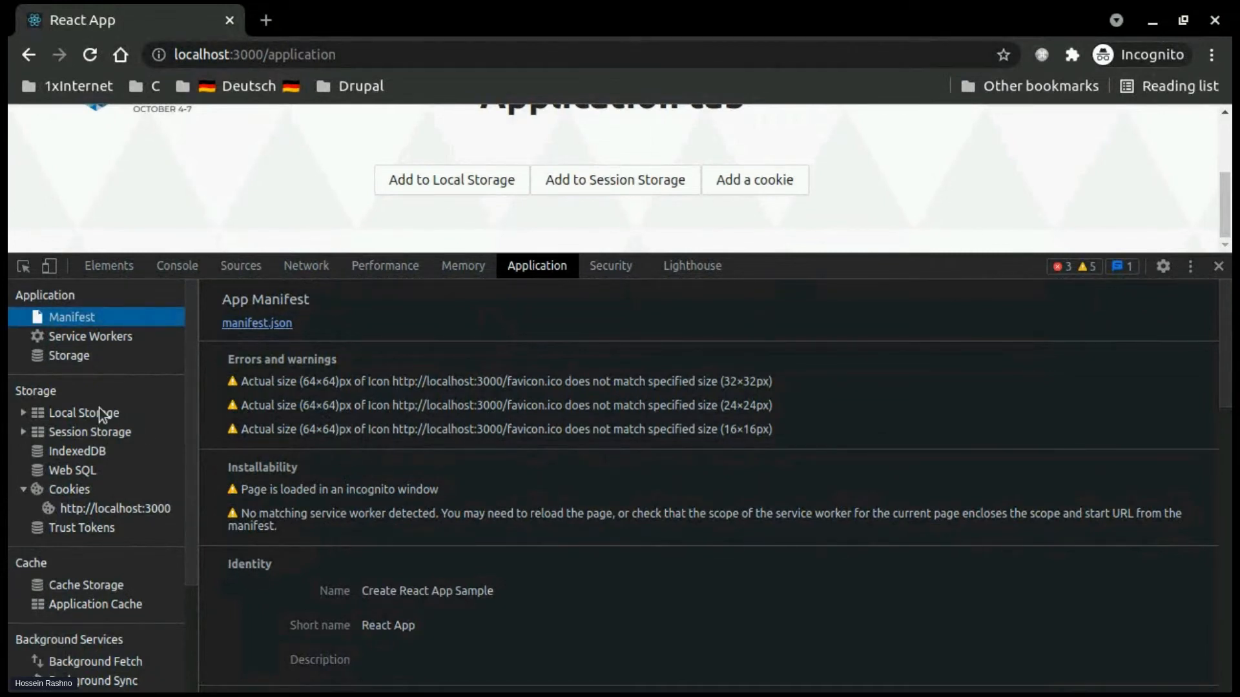
Expand Local Storage and Session Storage, and show the localhost:3000 cookies and local storage entries
click(55, 414)
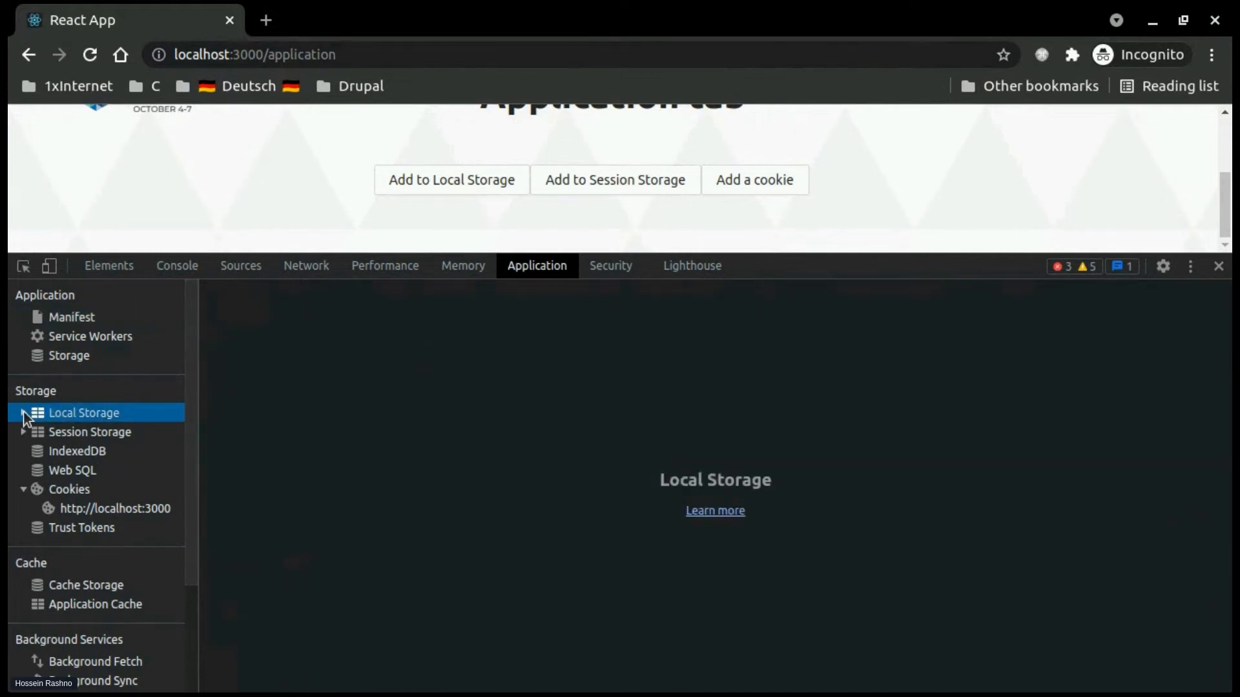
click(23, 413)
click(23, 452)
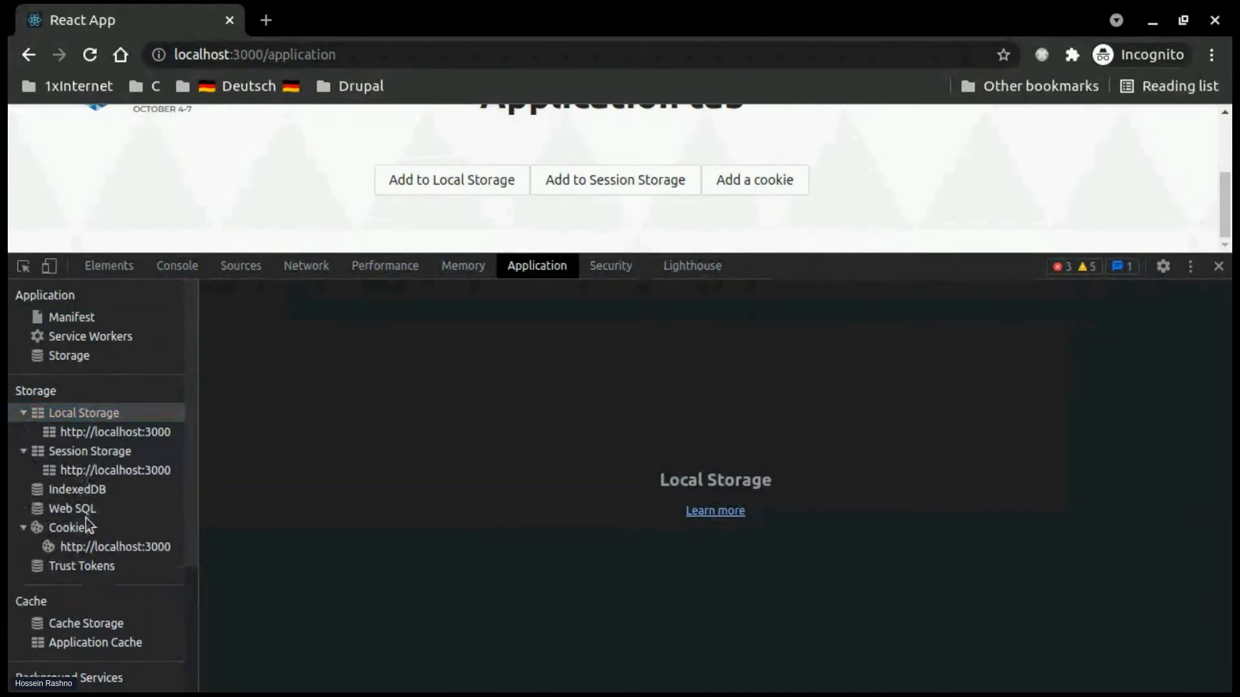
click(96, 548)
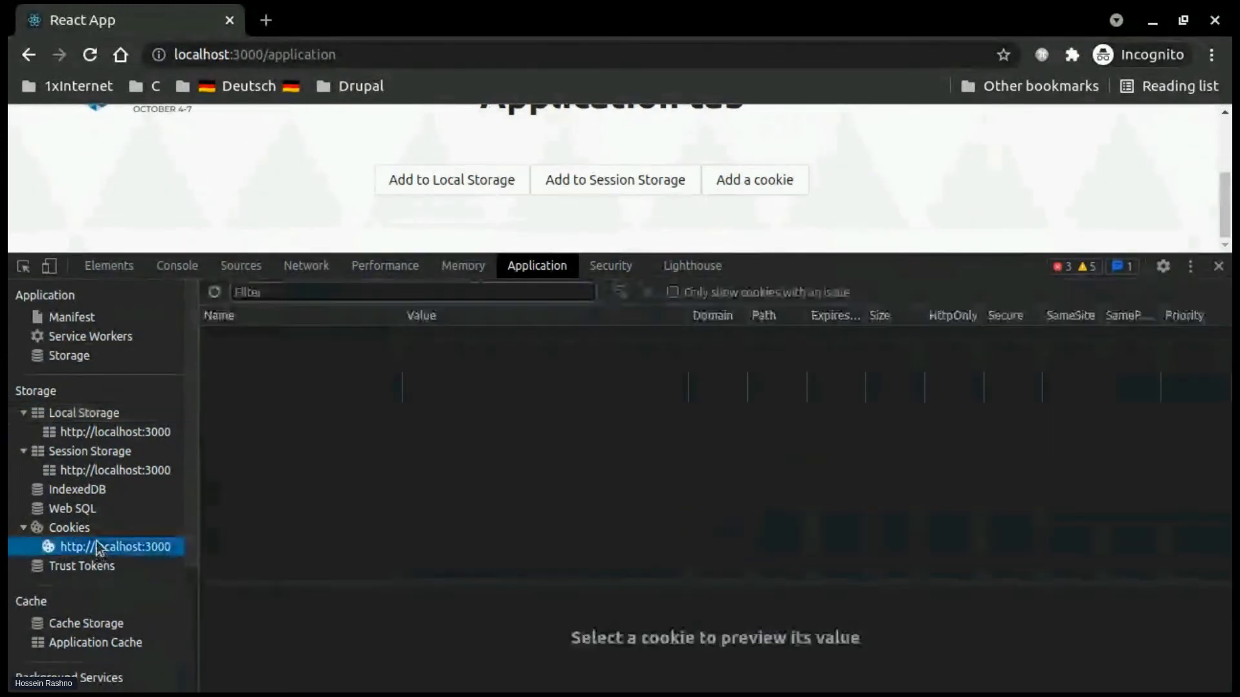
click(90, 433)
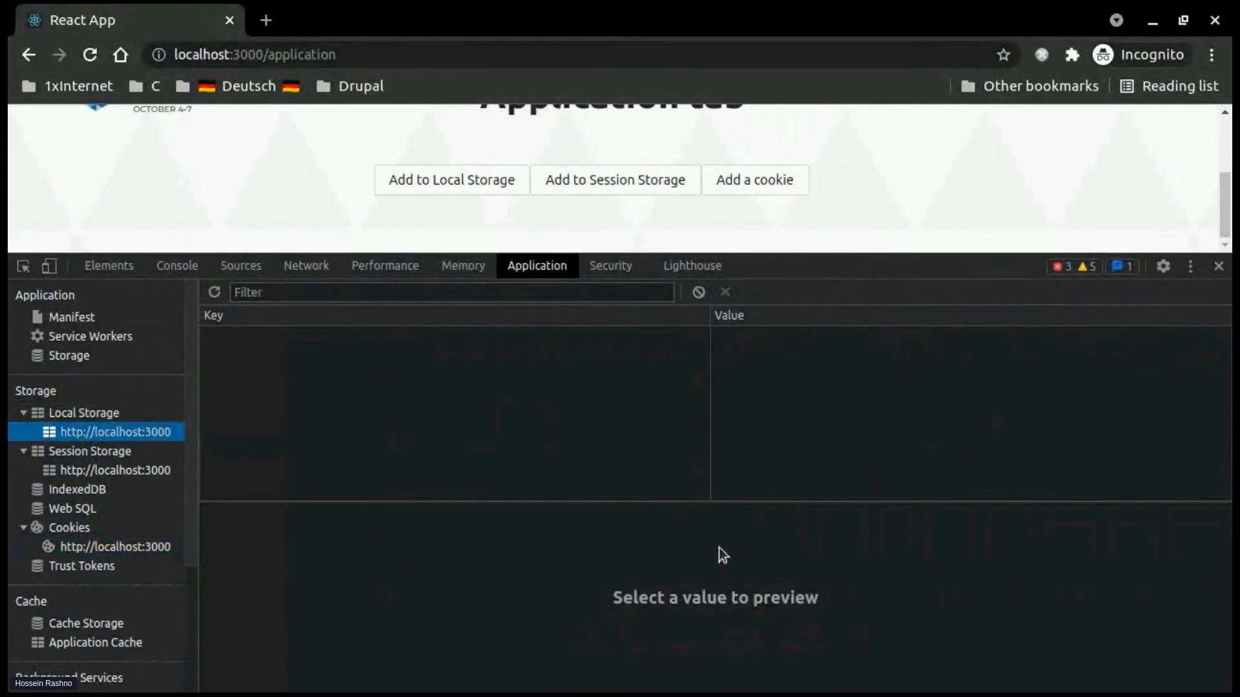
Add an entry to local storage from the page and set the drupalCon key's value to 2022
click(478, 194)
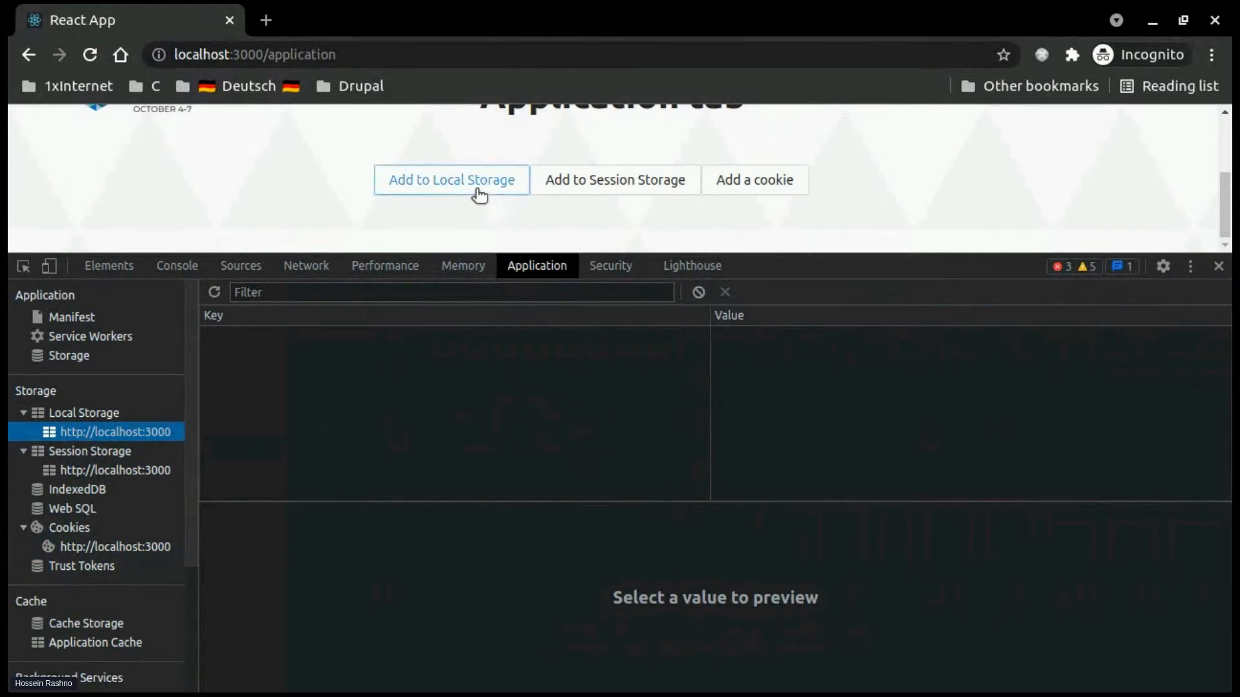
click(409, 340)
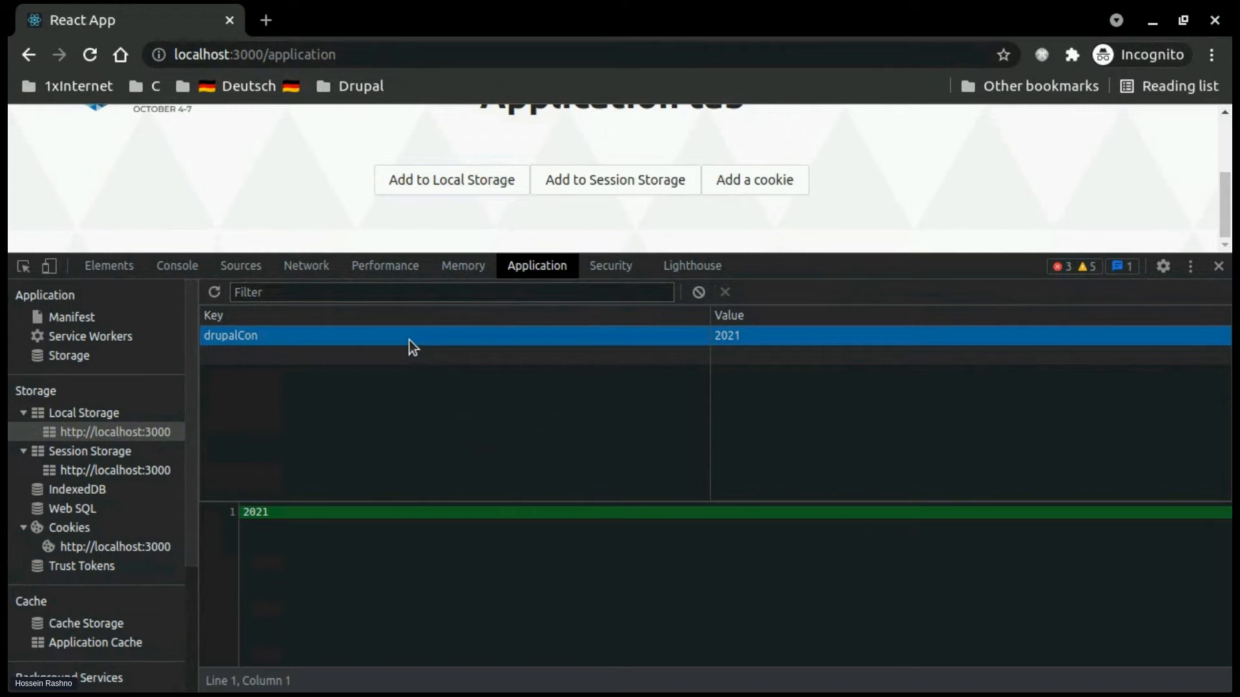
double_click(746, 336)
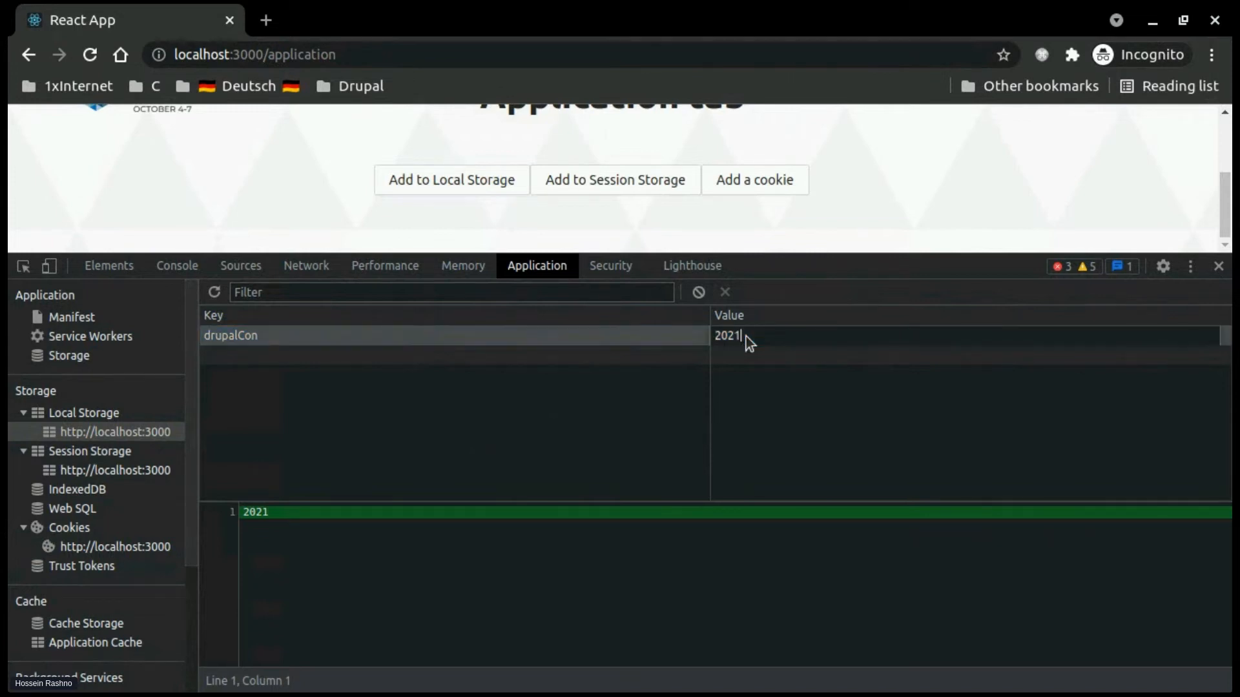
key(BackSpace)
text(2)
key(Return)
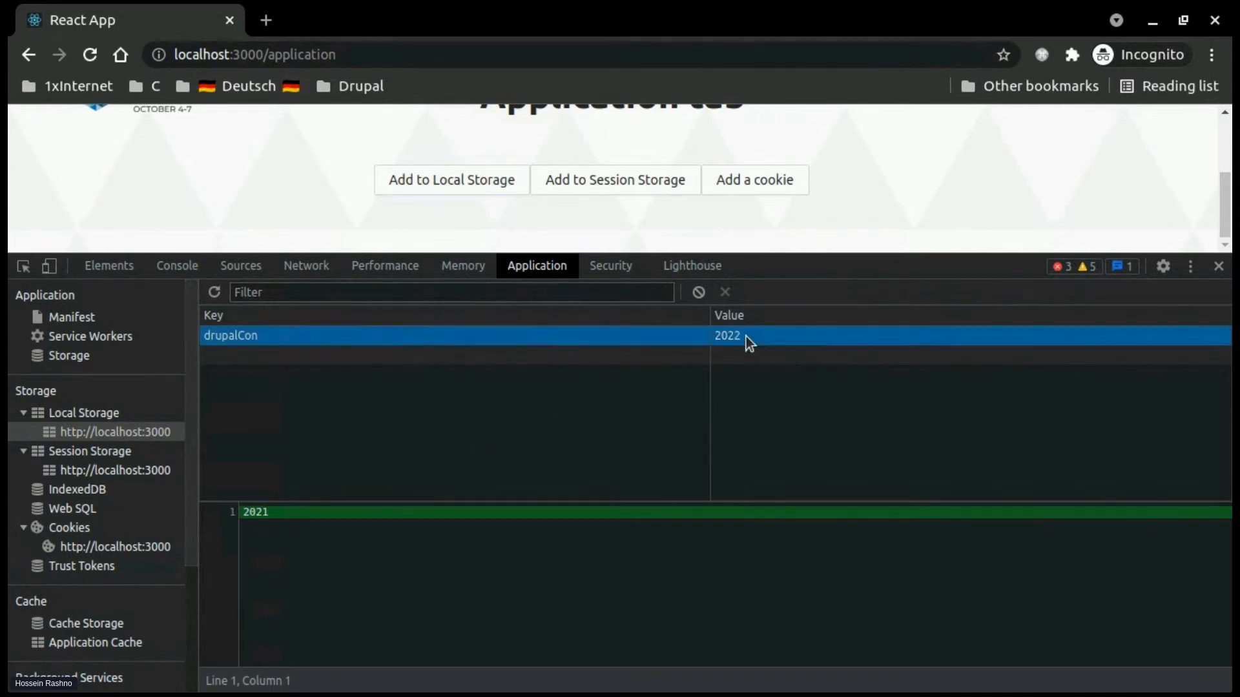
Reselect the localhost:3000 local storage to refresh the value preview and reload the page to check the stored entry
click(311, 561)
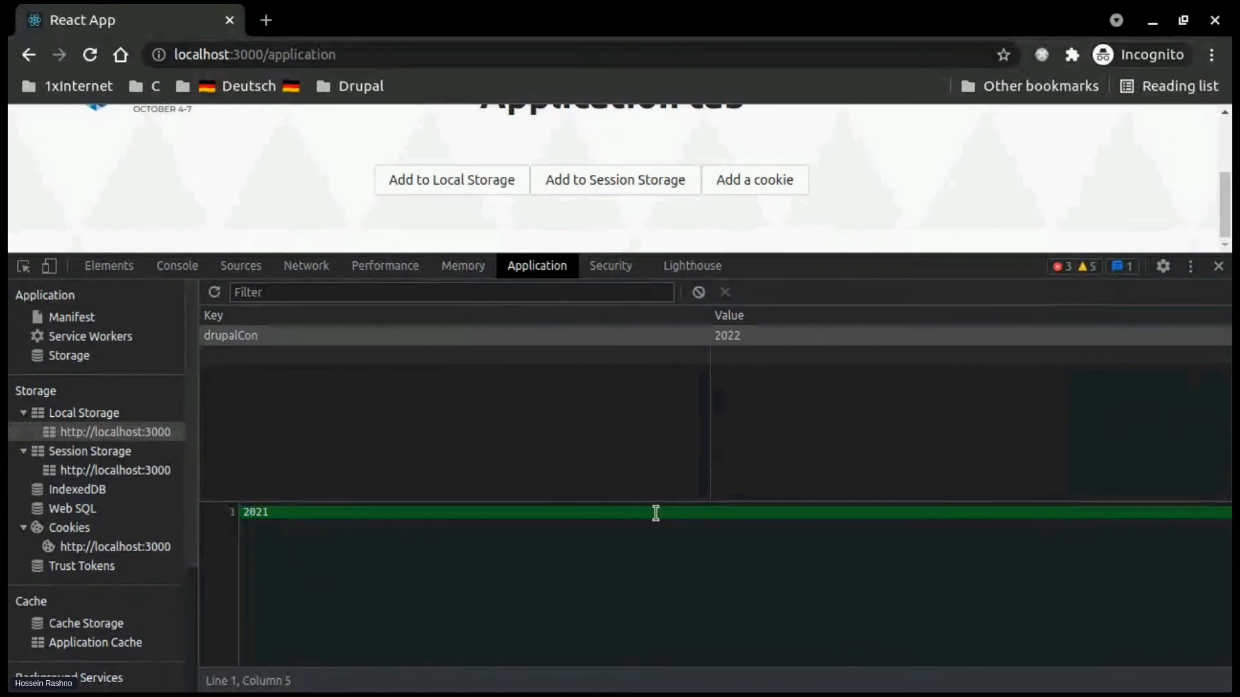
click(69, 471)
click(91, 431)
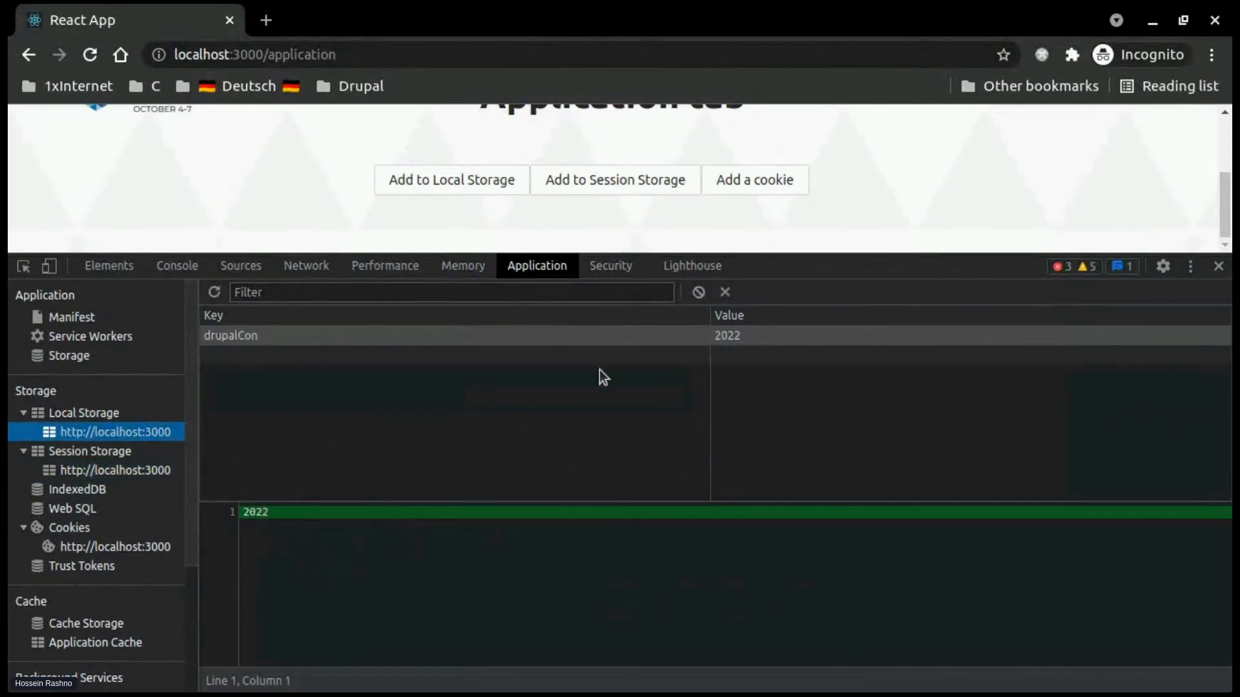
click(91, 57)
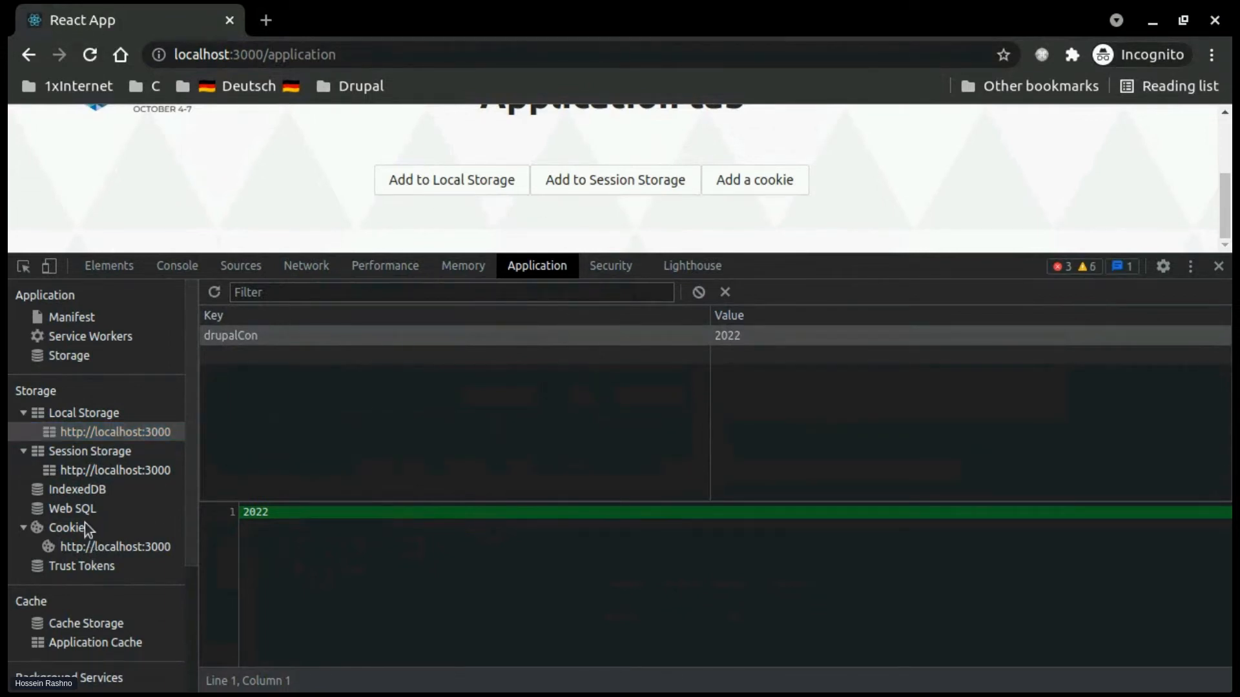
Add an entry to the localhost:3000 session storage from the page and select the drupalCon row
click(84, 469)
click(639, 180)
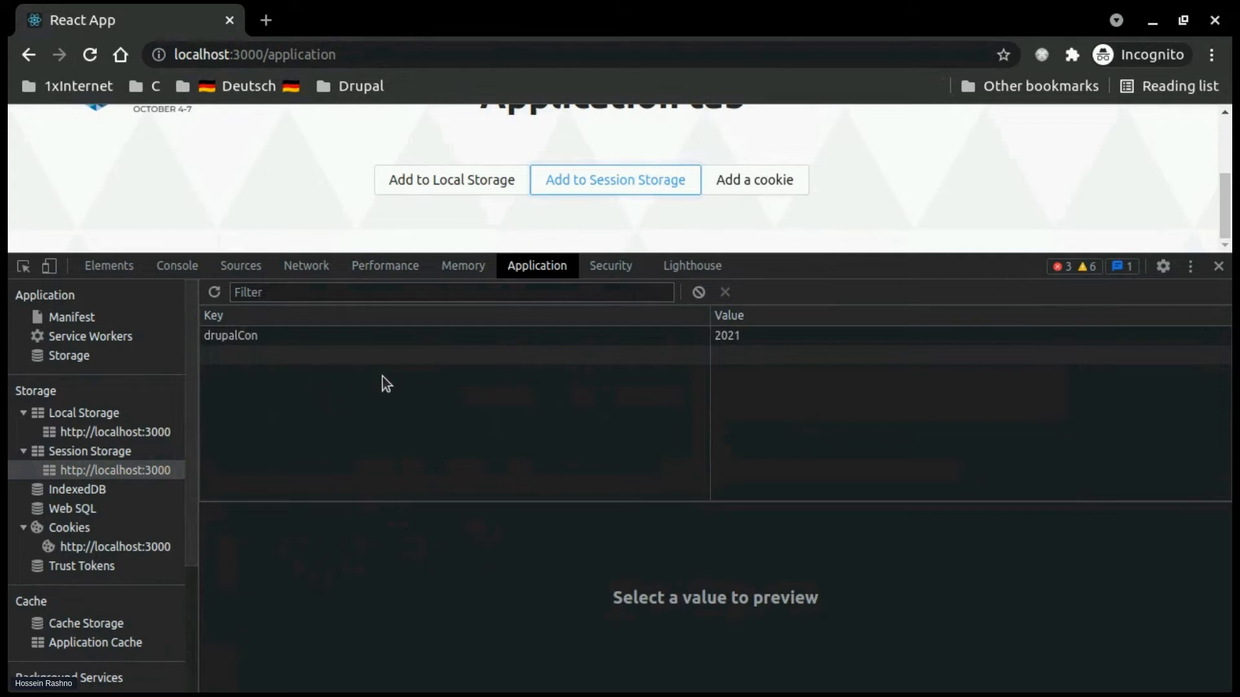
click(293, 331)
Add a cookie from the page, refresh the localhost:3000 cookie list and select the DrupalCon cookie
click(81, 546)
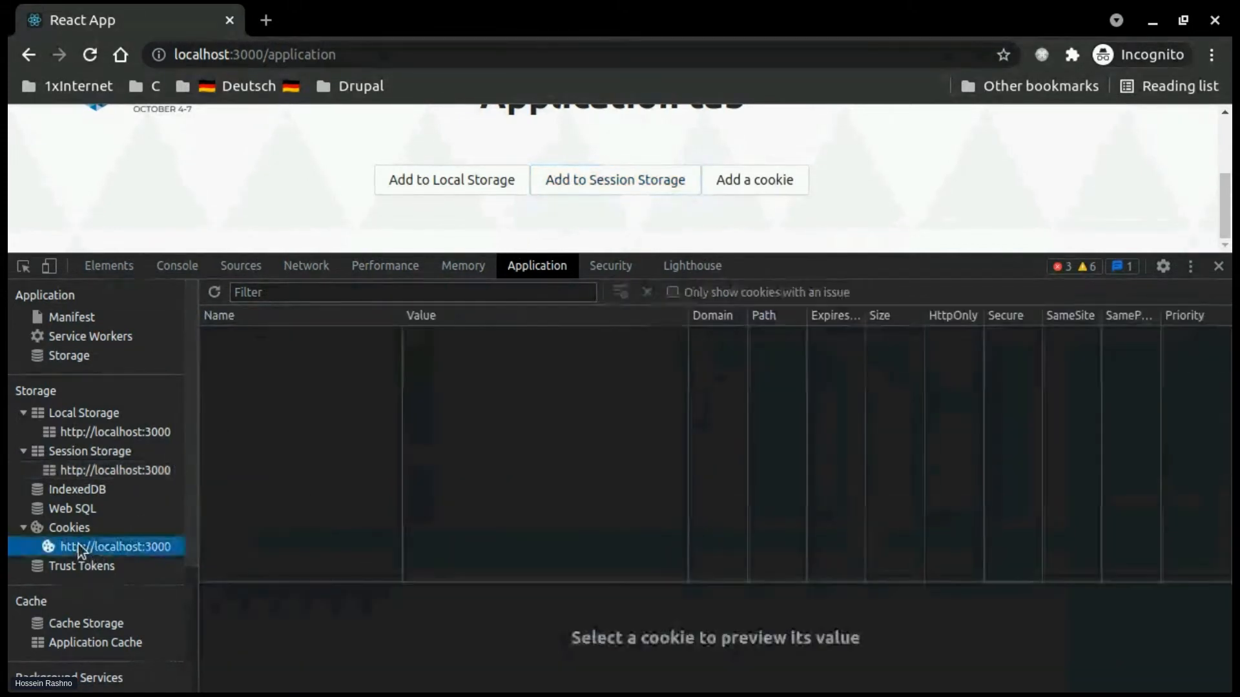
click(757, 175)
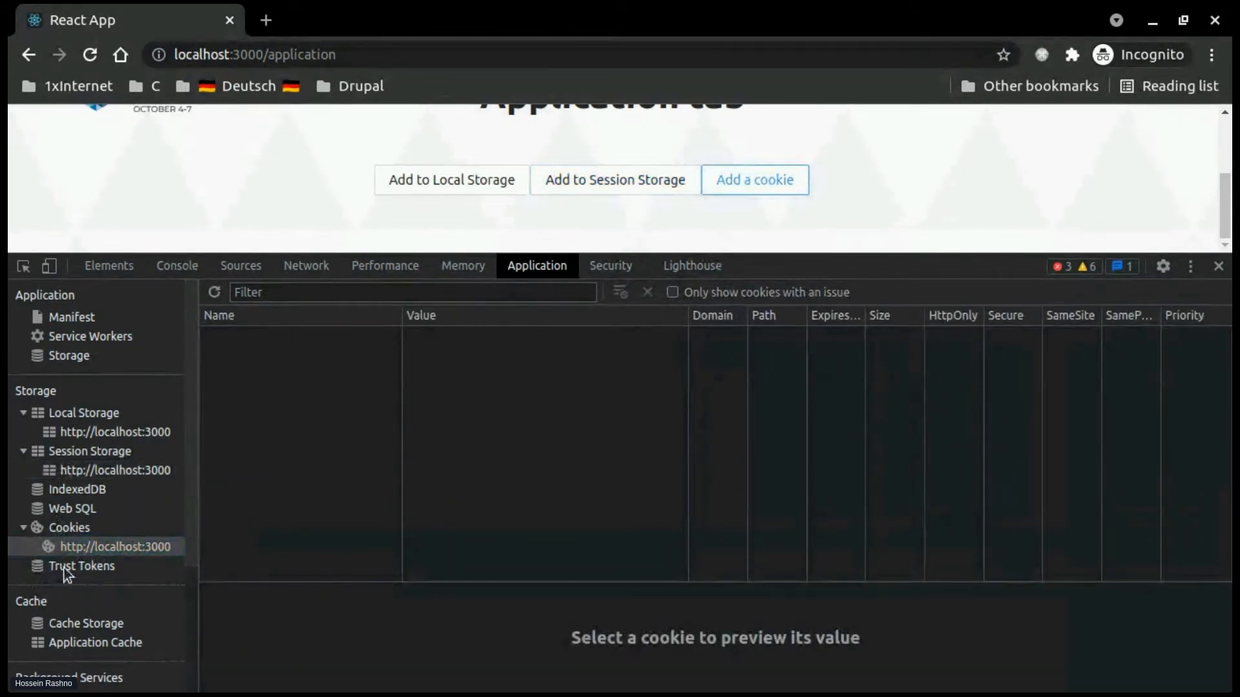
click(64, 565)
click(65, 548)
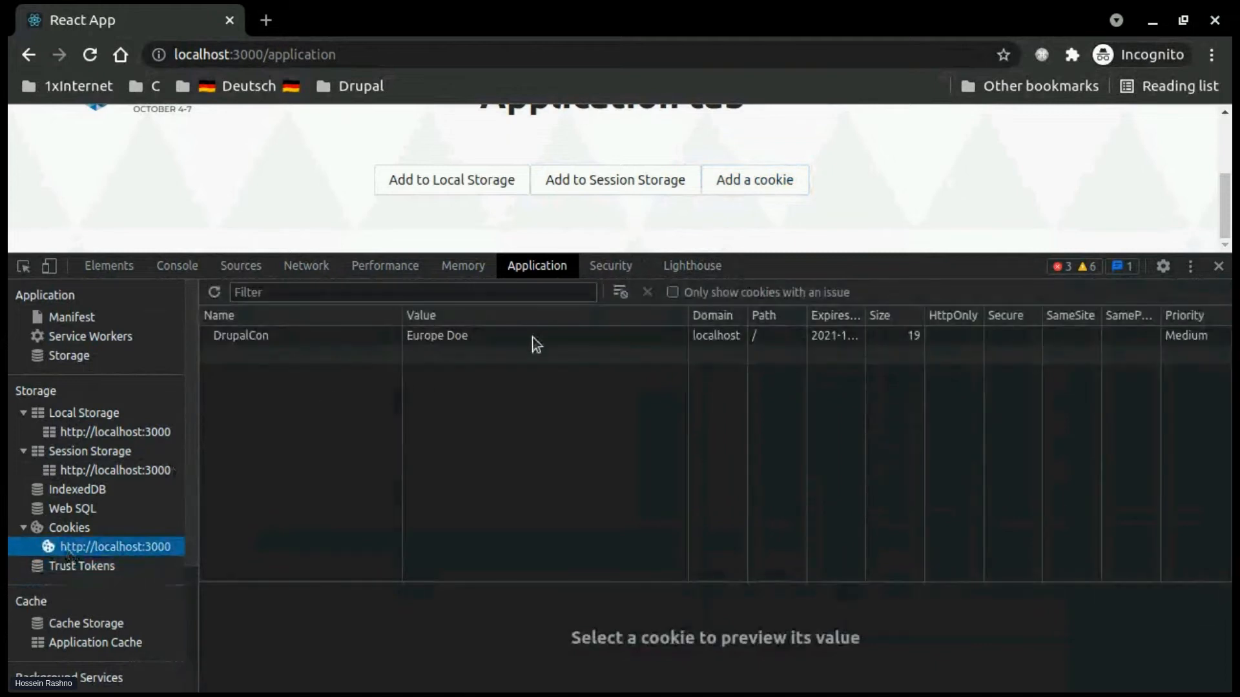
click(585, 337)
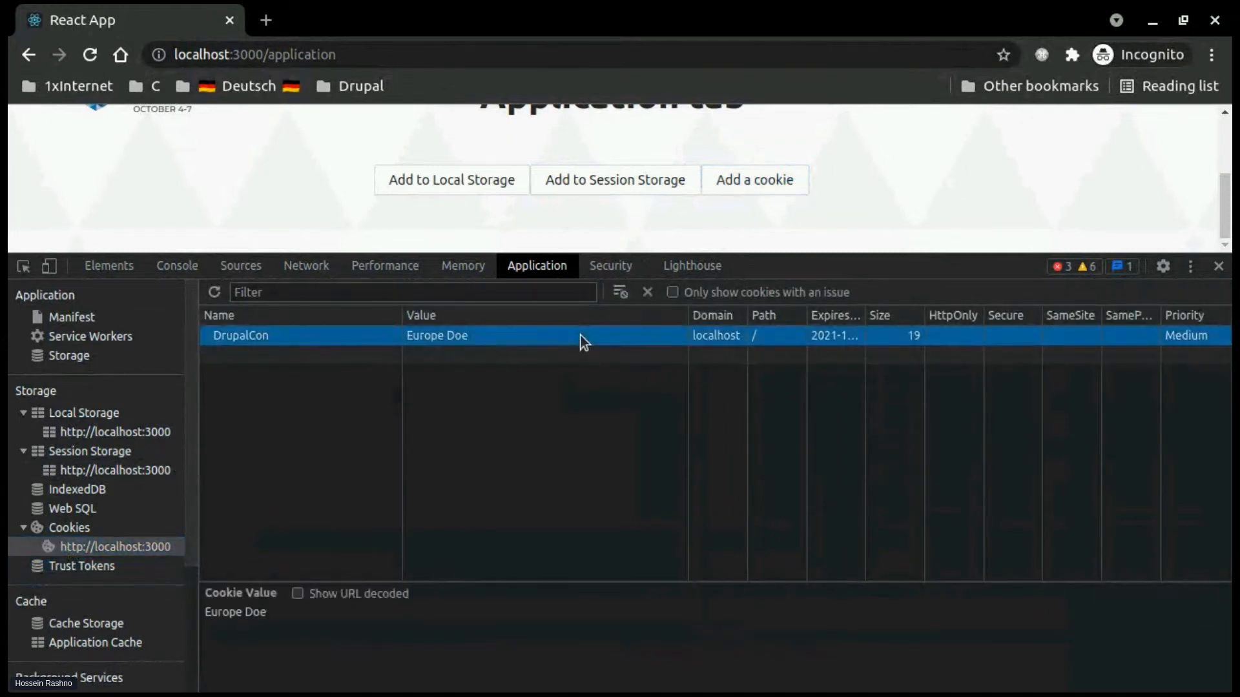
Append "2" to the DrupalCon cookie's value and review the actions available for that cookie
double_click(461, 337)
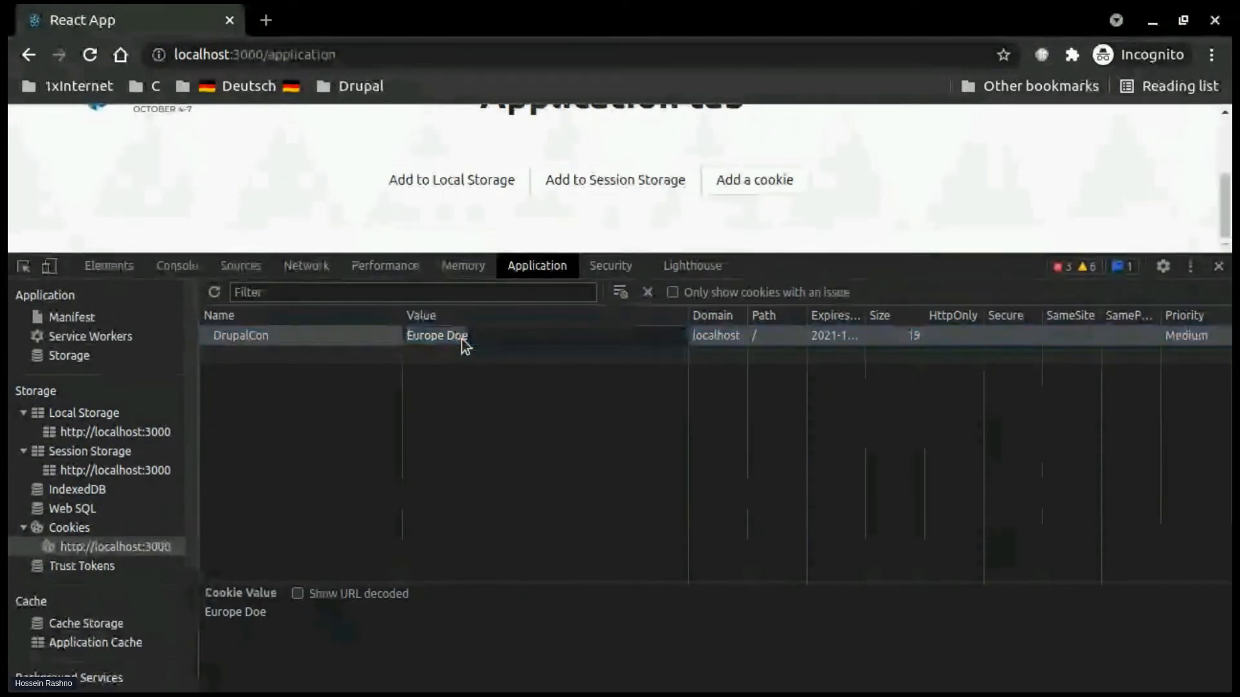
text(2)
key(Return)
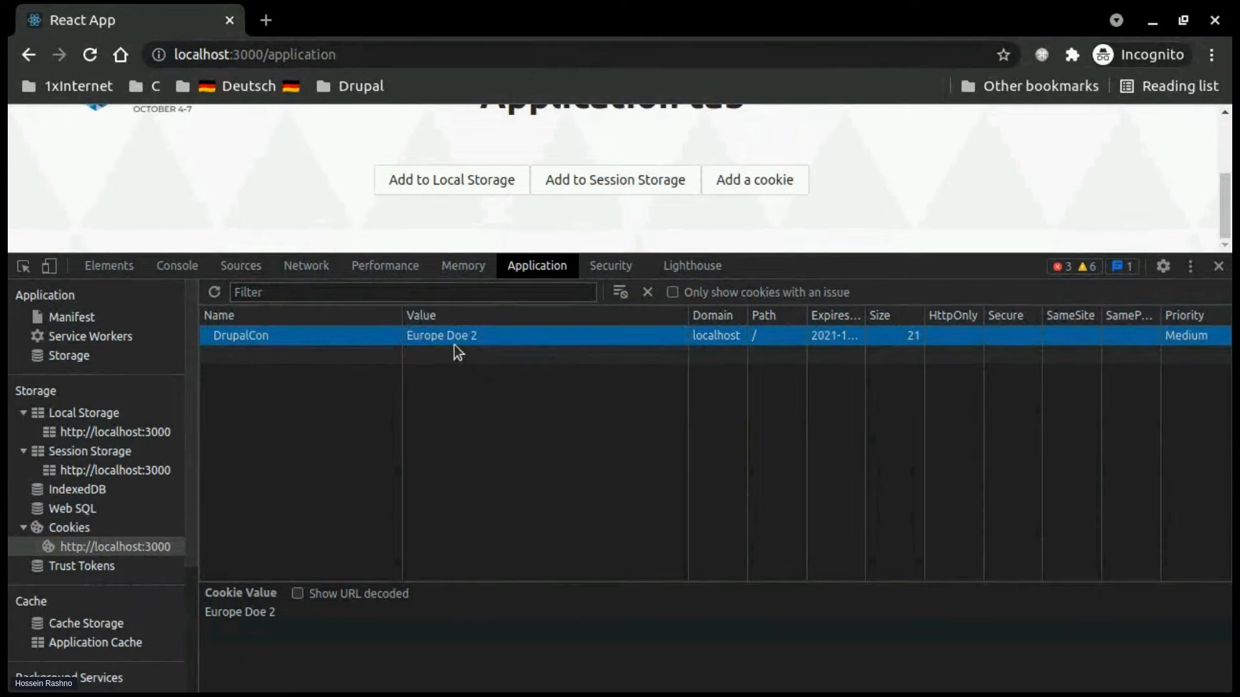
right_click(456, 337)
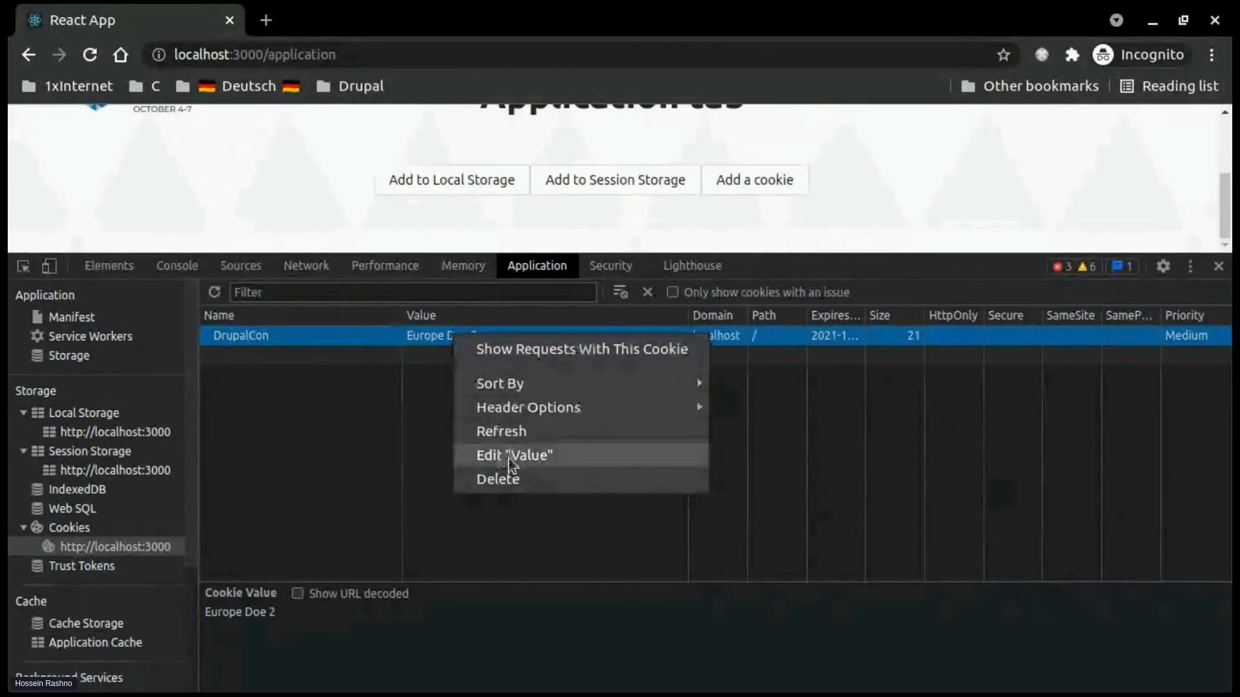
click(369, 440)
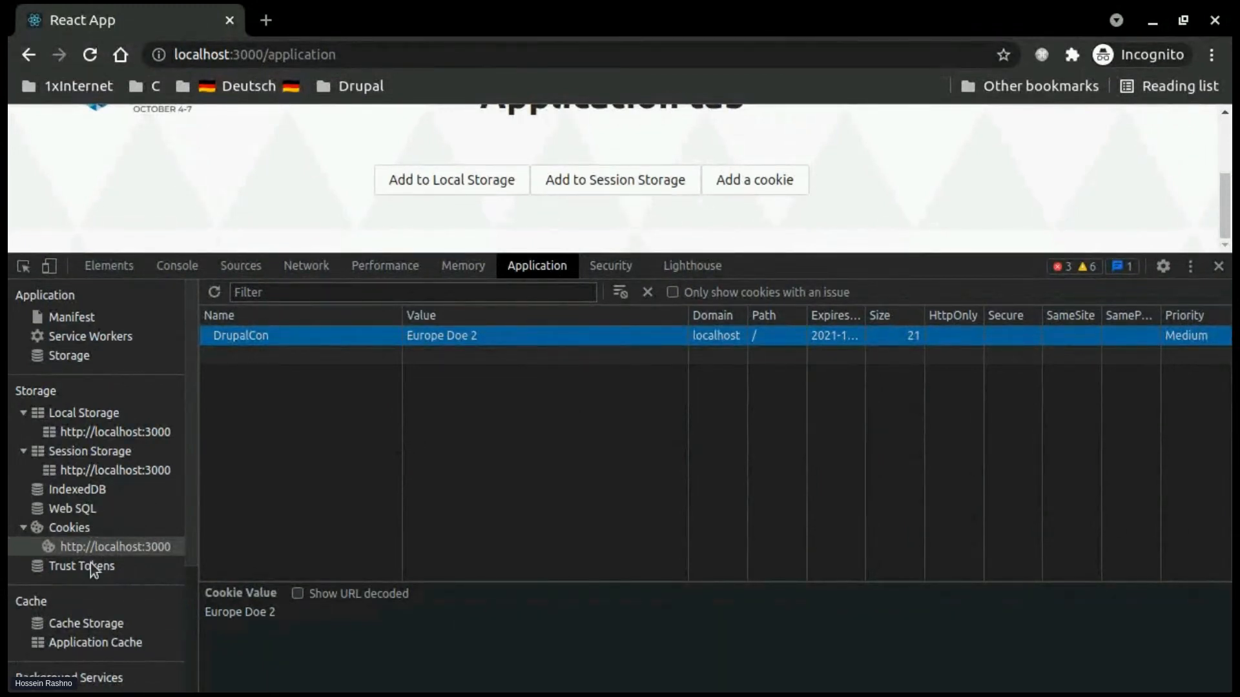
View Cache Storage and Application Cache, and expand the top frame to list its resources
scroll(71, 507, down, 3)
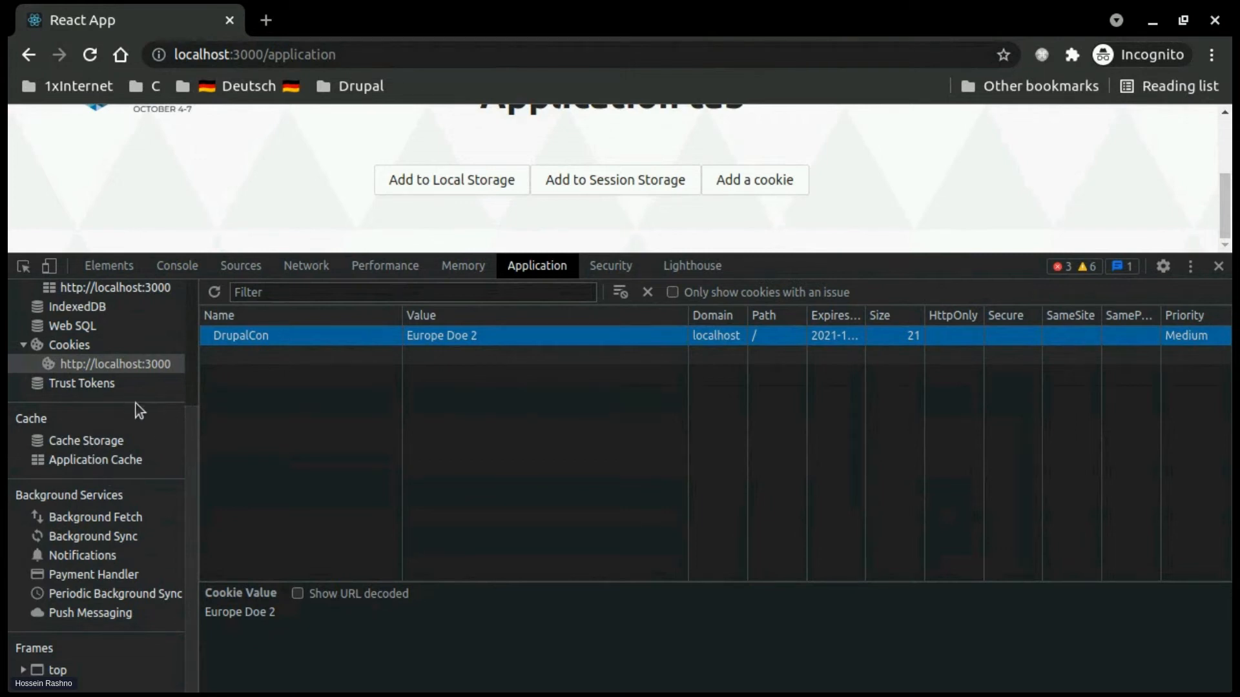
click(100, 440)
click(101, 459)
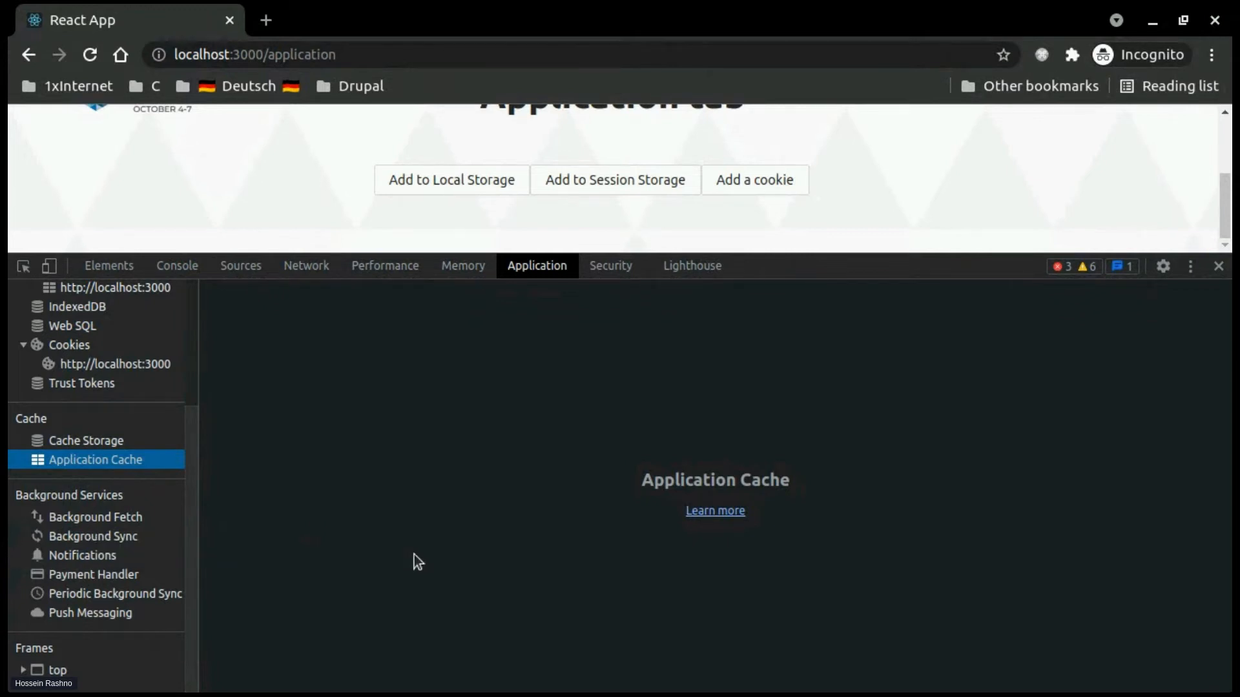
click(23, 670)
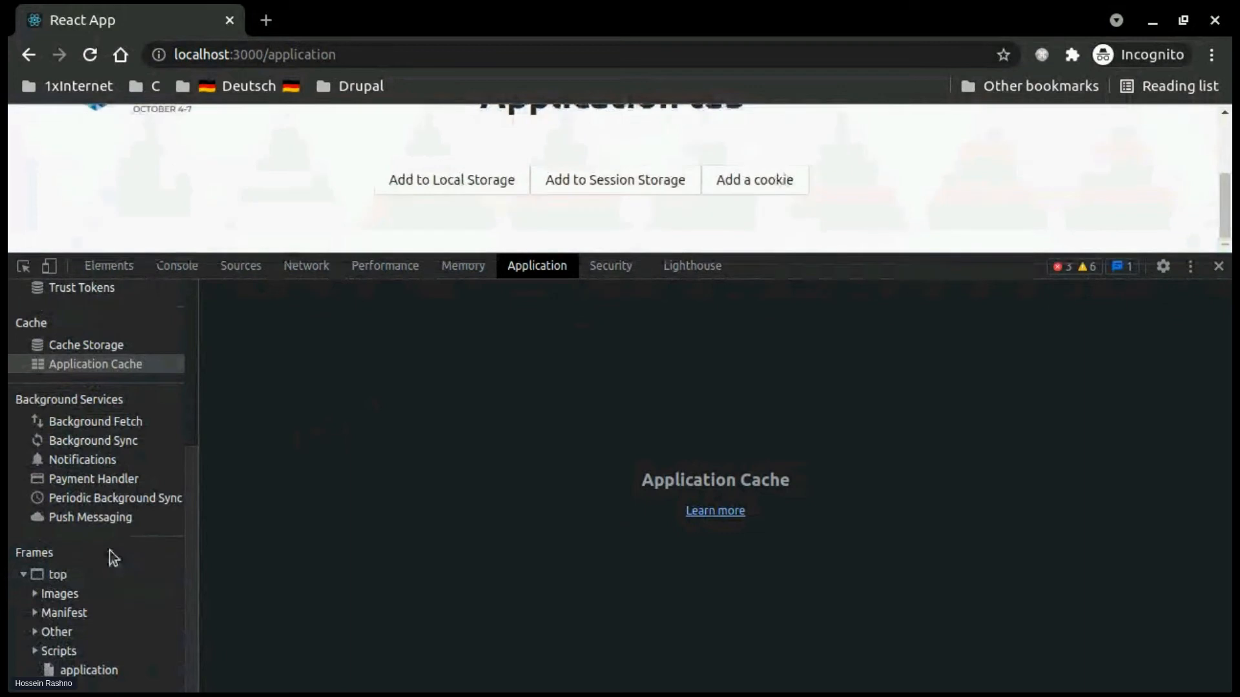
Expand the Images, Manifest, Other and Scripts groups under the top frame to list their files
click(33, 594)
click(32, 610)
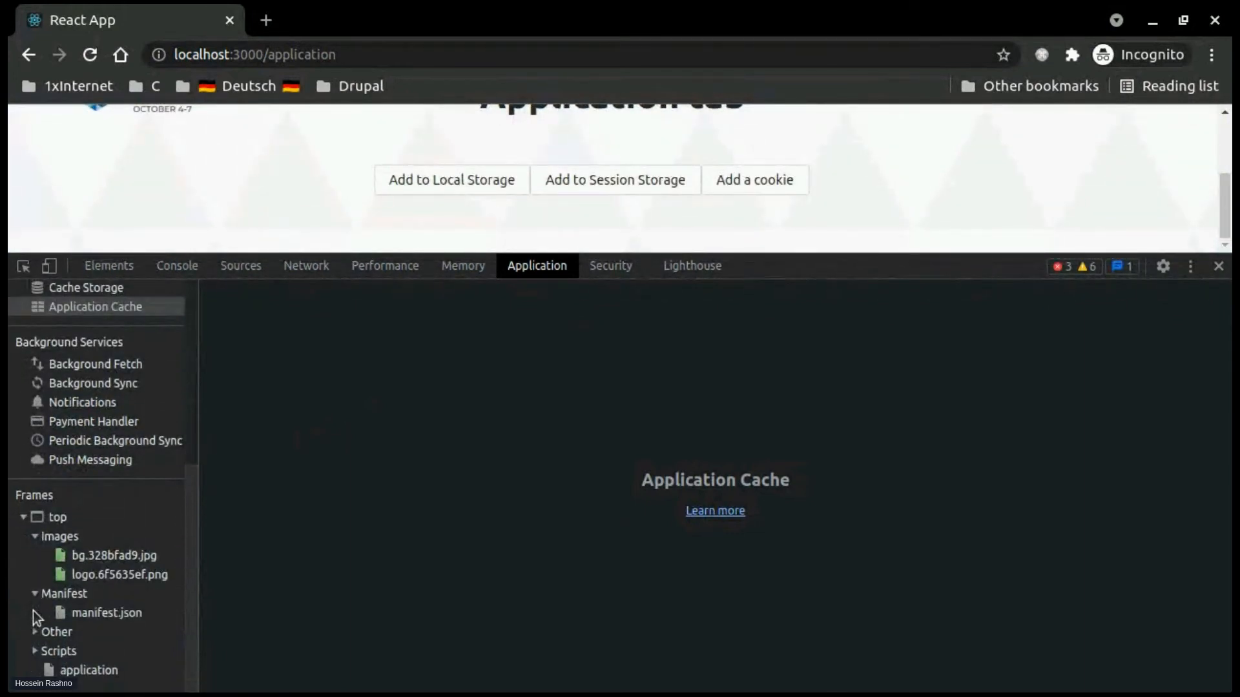
click(35, 639)
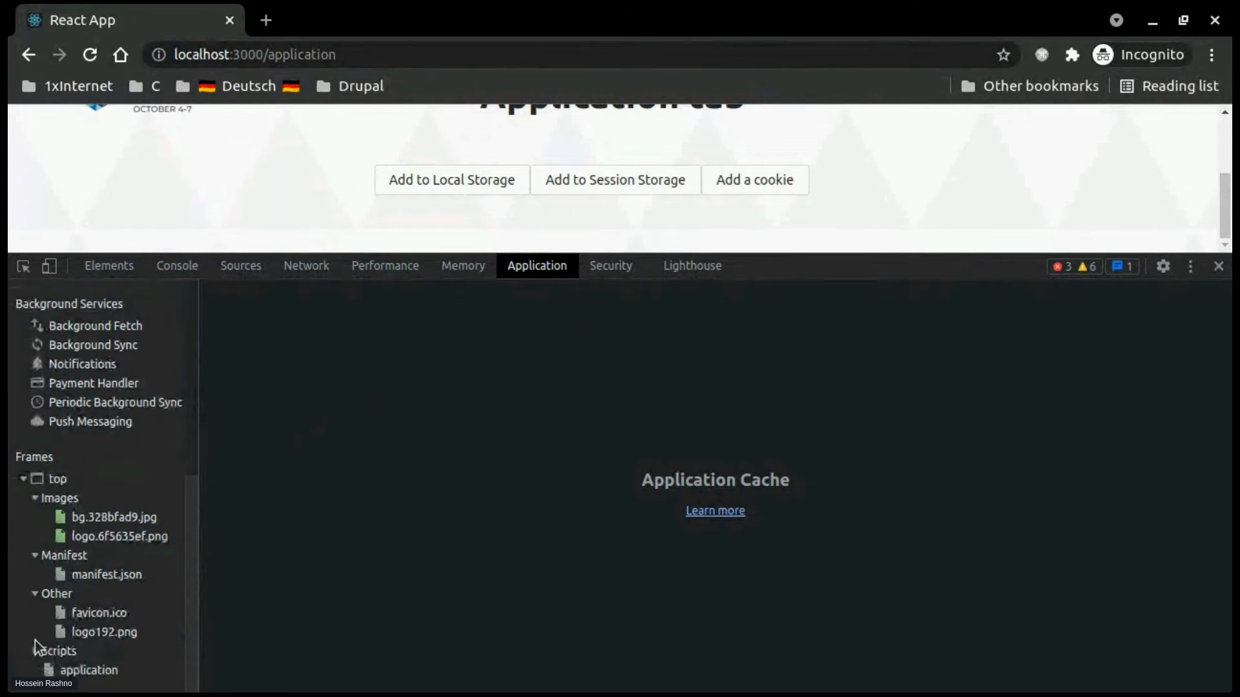
click(33, 649)
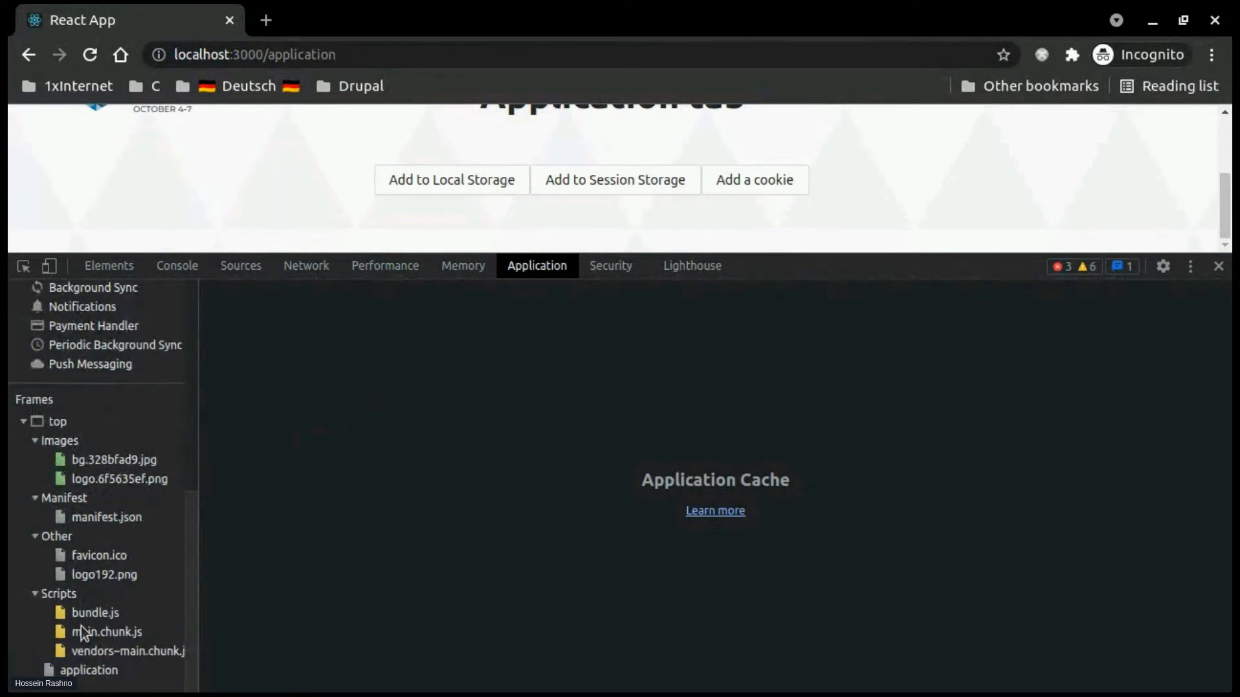
scroll(165, 474, up, 7)
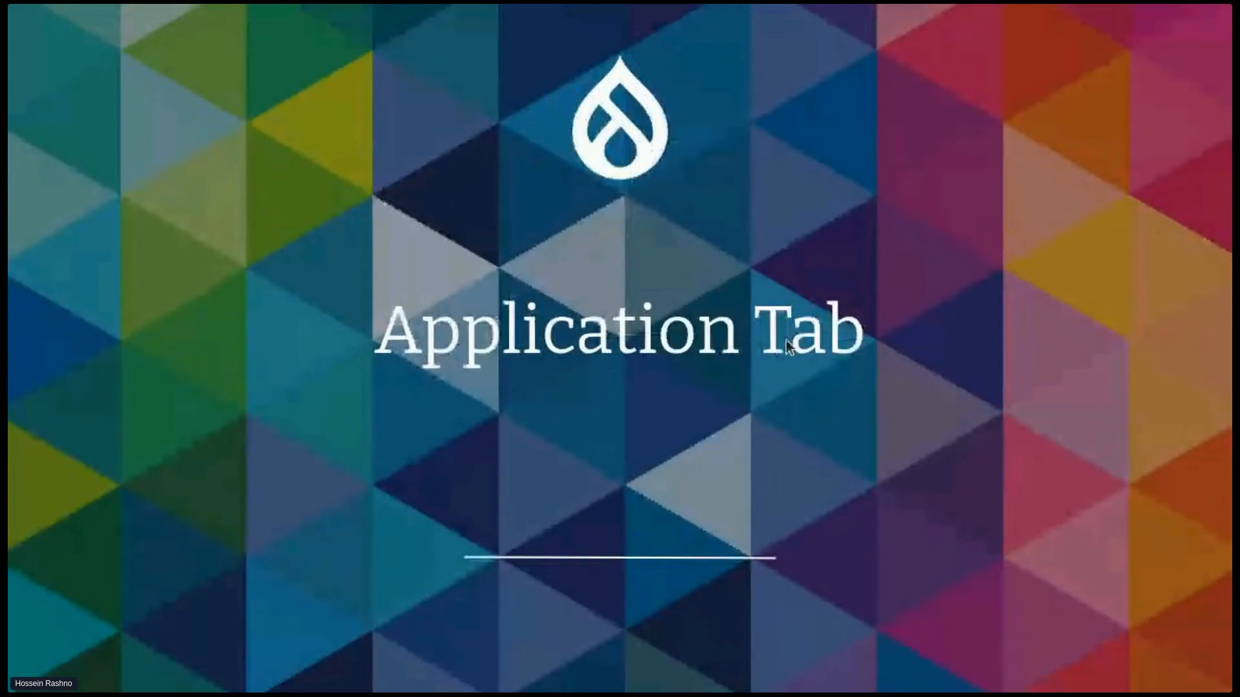
View the Security overview for the localhost:3000 application page and adjust the height of the DevTools pane
key(Right)
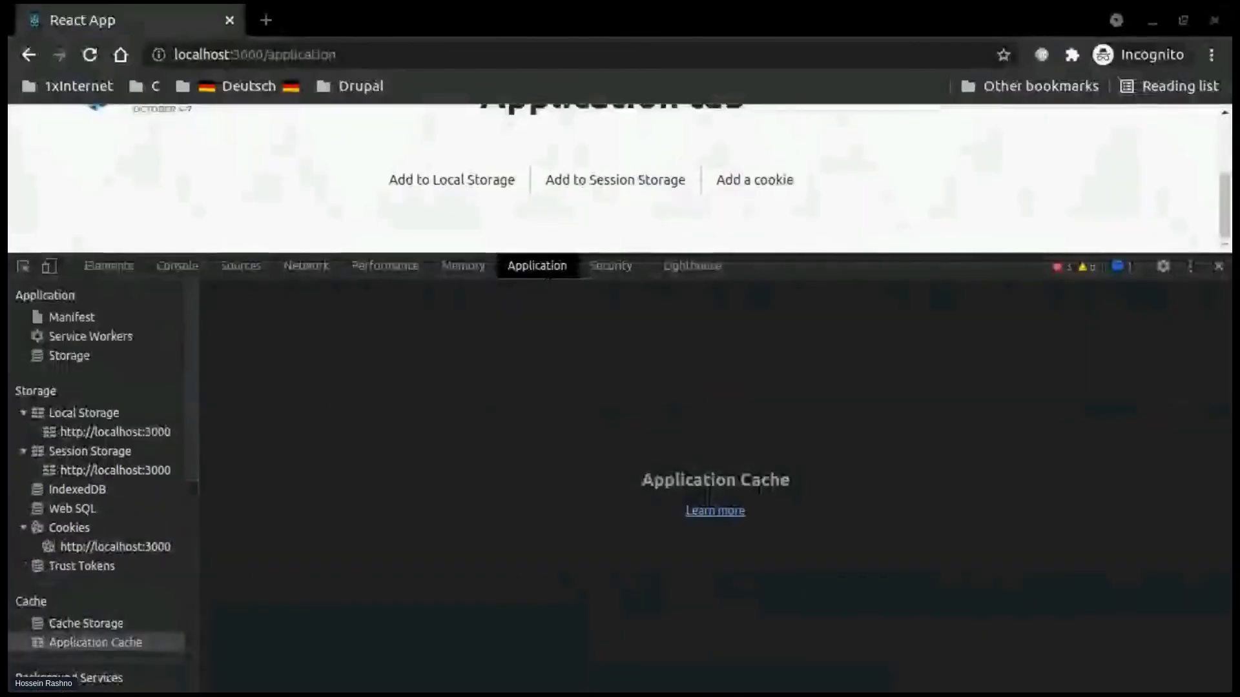
drag(936, 255, 941, 434)
click(610, 437)
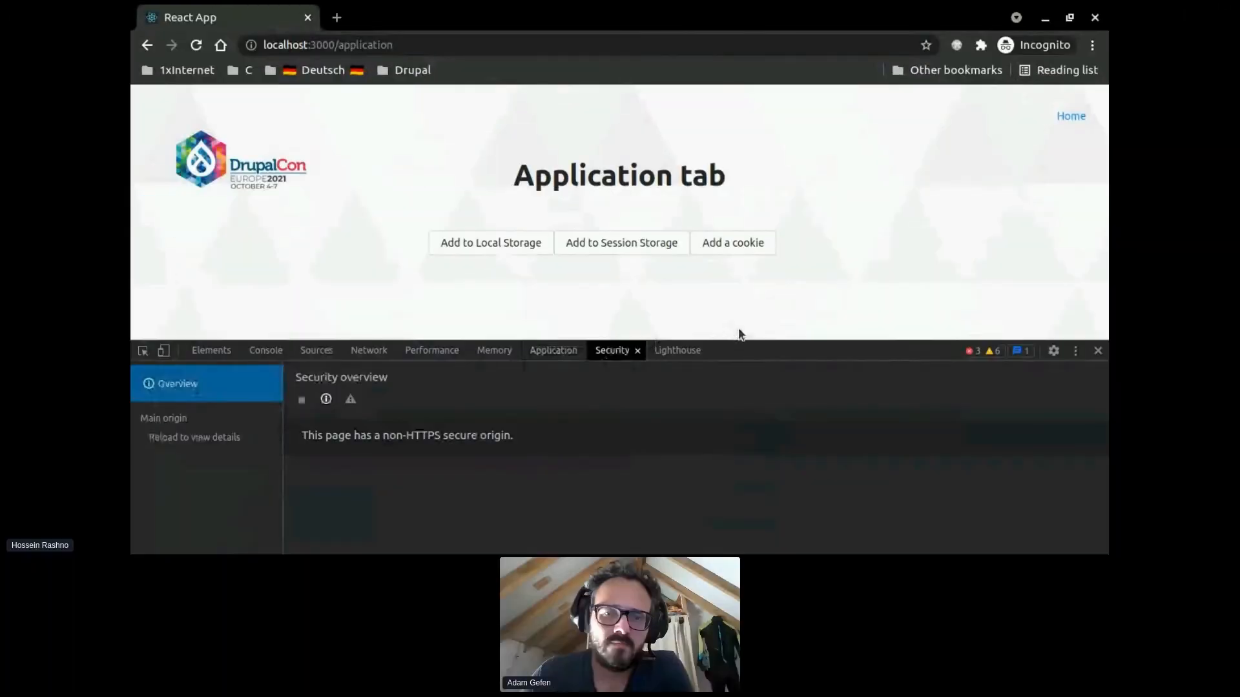
drag(801, 425, 808, 379)
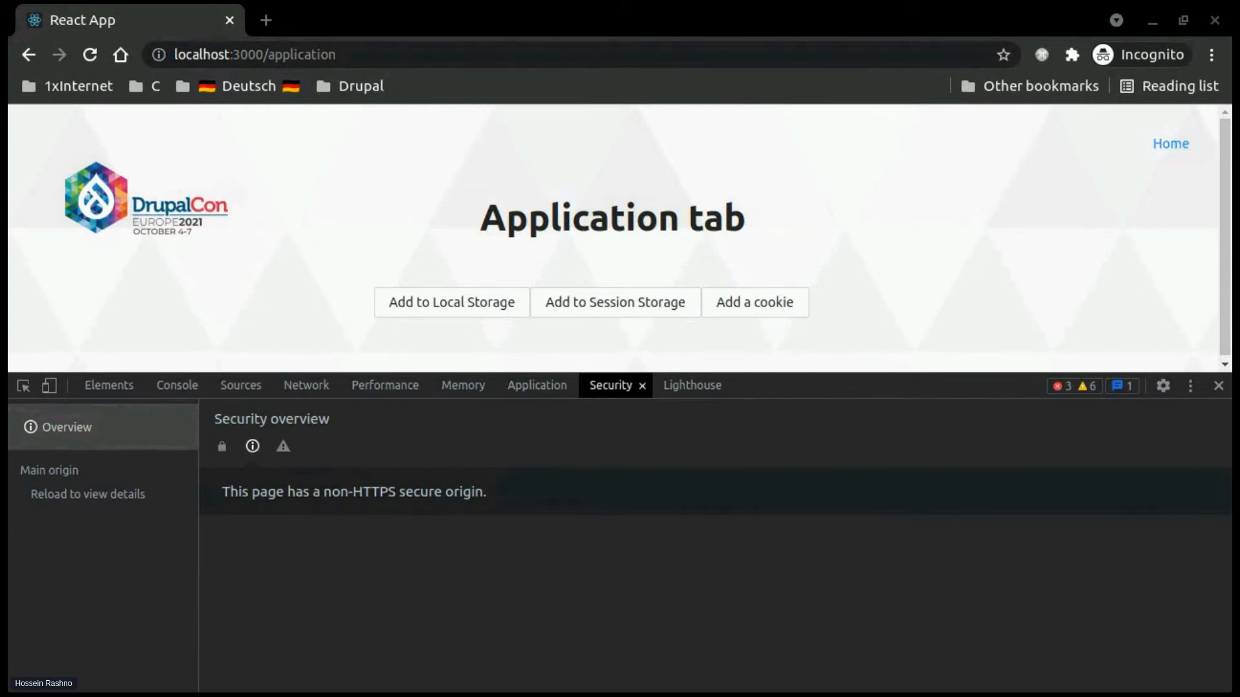
drag(818, 373, 853, 313)
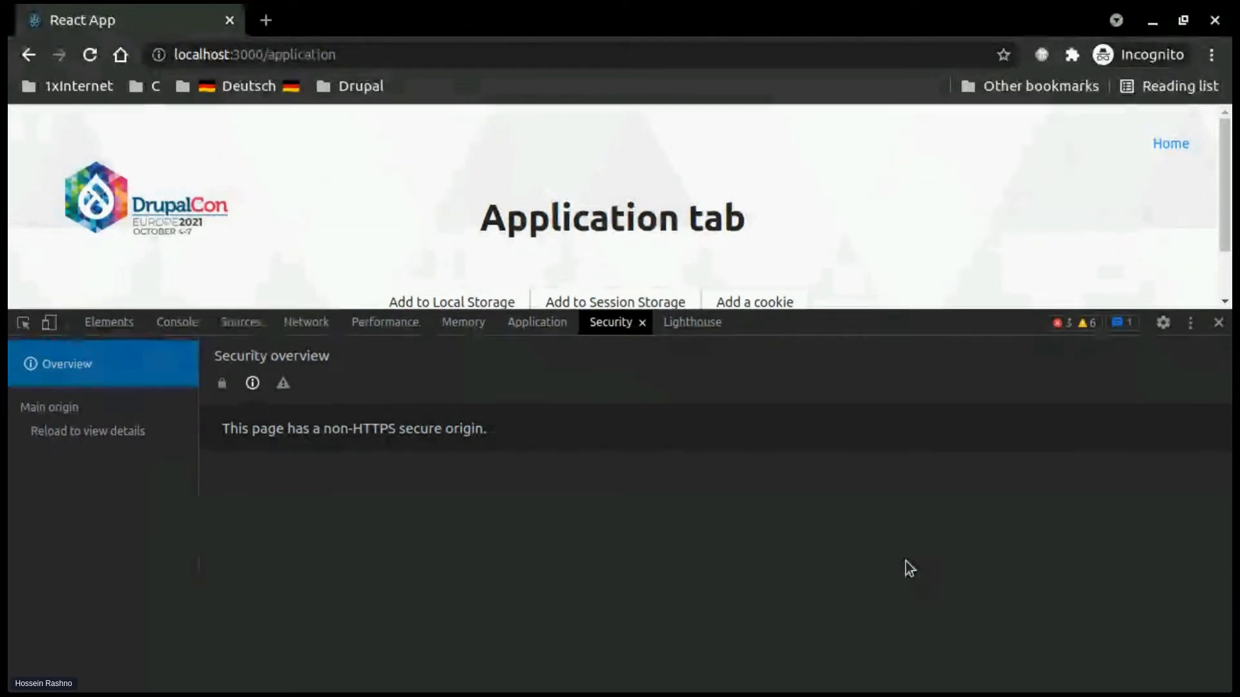
key(alt+Tab)
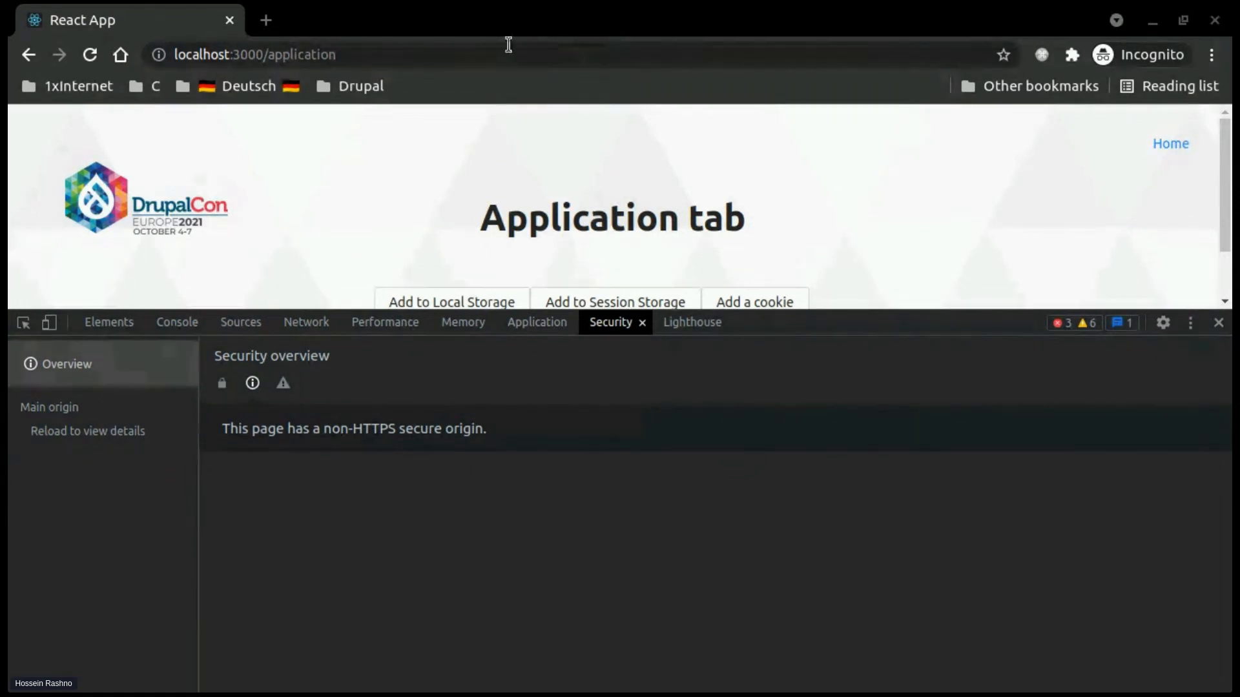
Open badssl.com in a new browser tab
click(265, 20)
text(badssl.co)
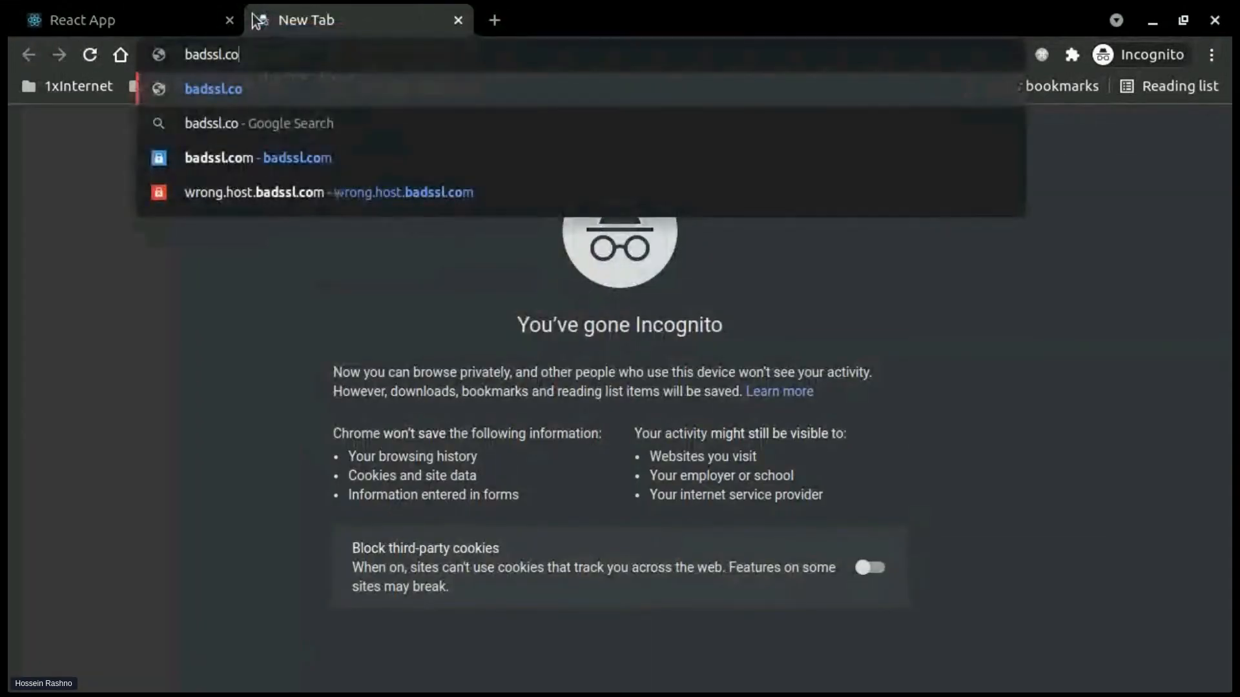
key(Return)
click(352, 54)
click(350, 51)
text(m)
key(Return)
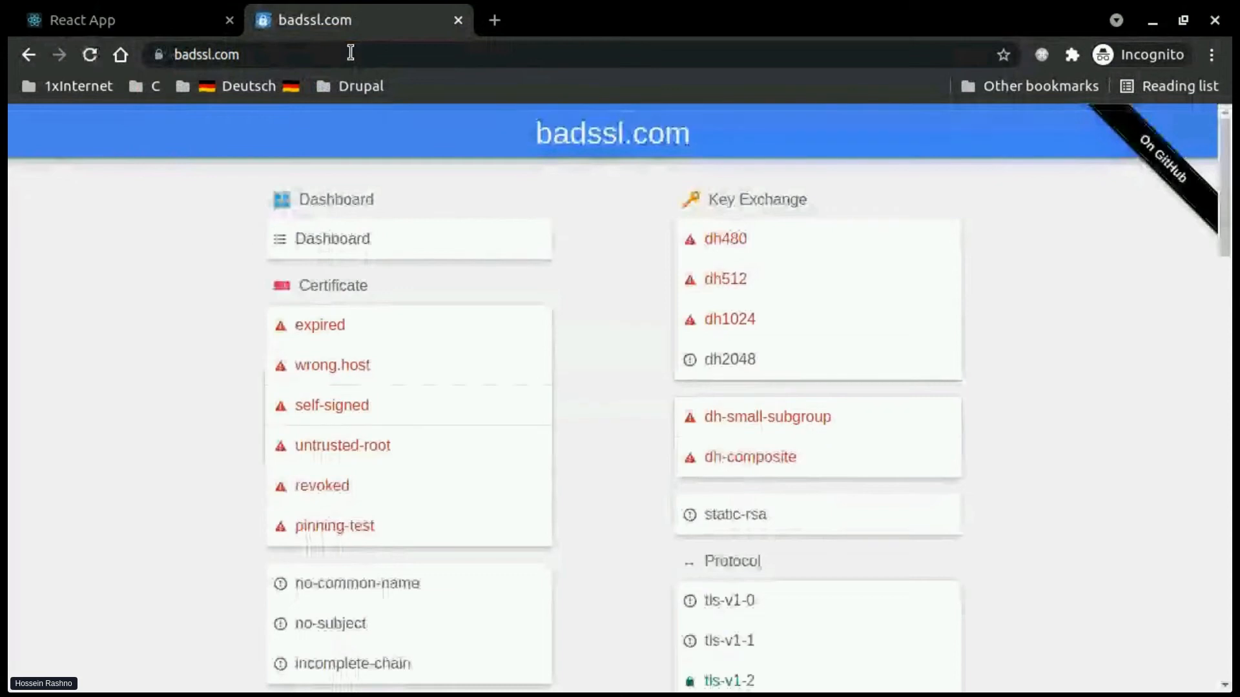
Inspect the badssl.com page and review its certificate, connection and resources in the Security overview
right_click(602, 266)
click(635, 523)
click(584, 323)
drag(452, 310, 452, 350)
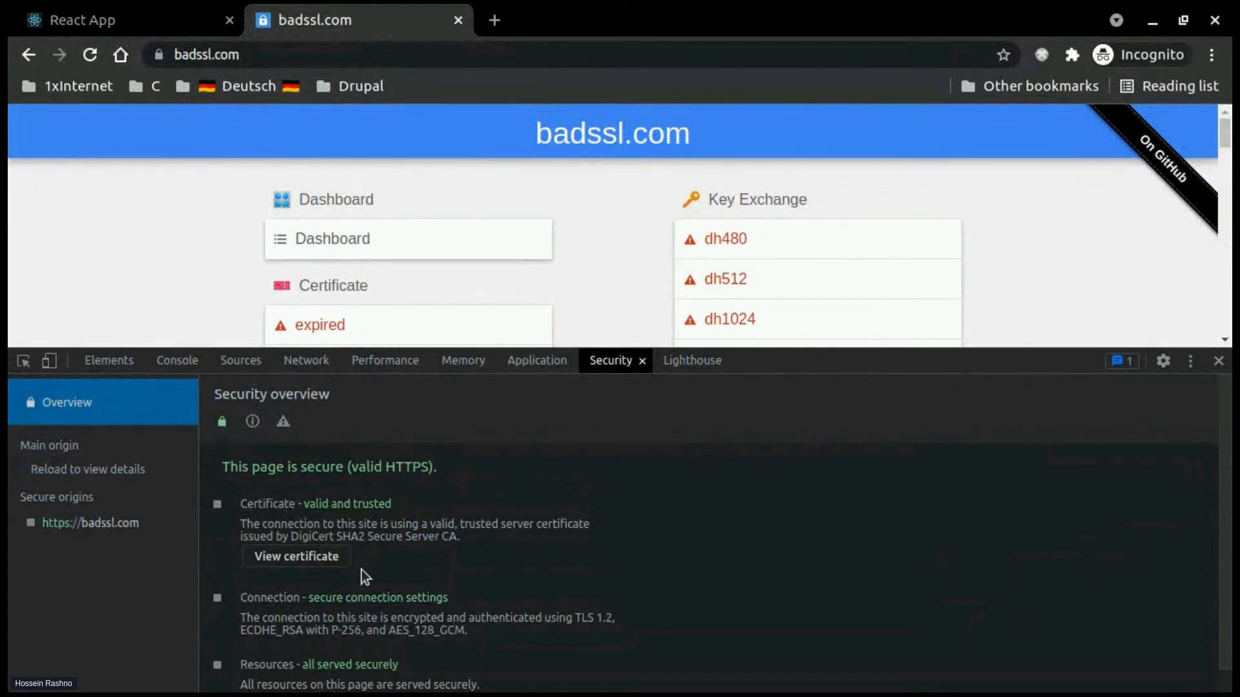
scroll(319, 579, down, 1)
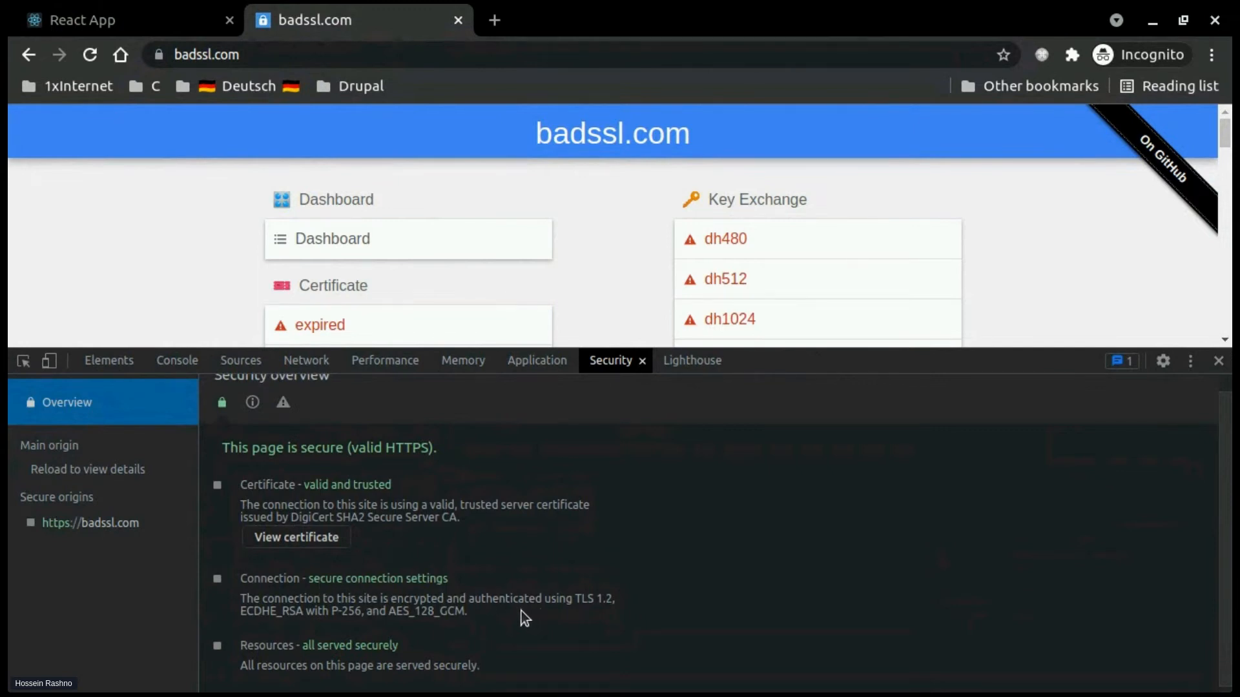
scroll(428, 612, down, 1)
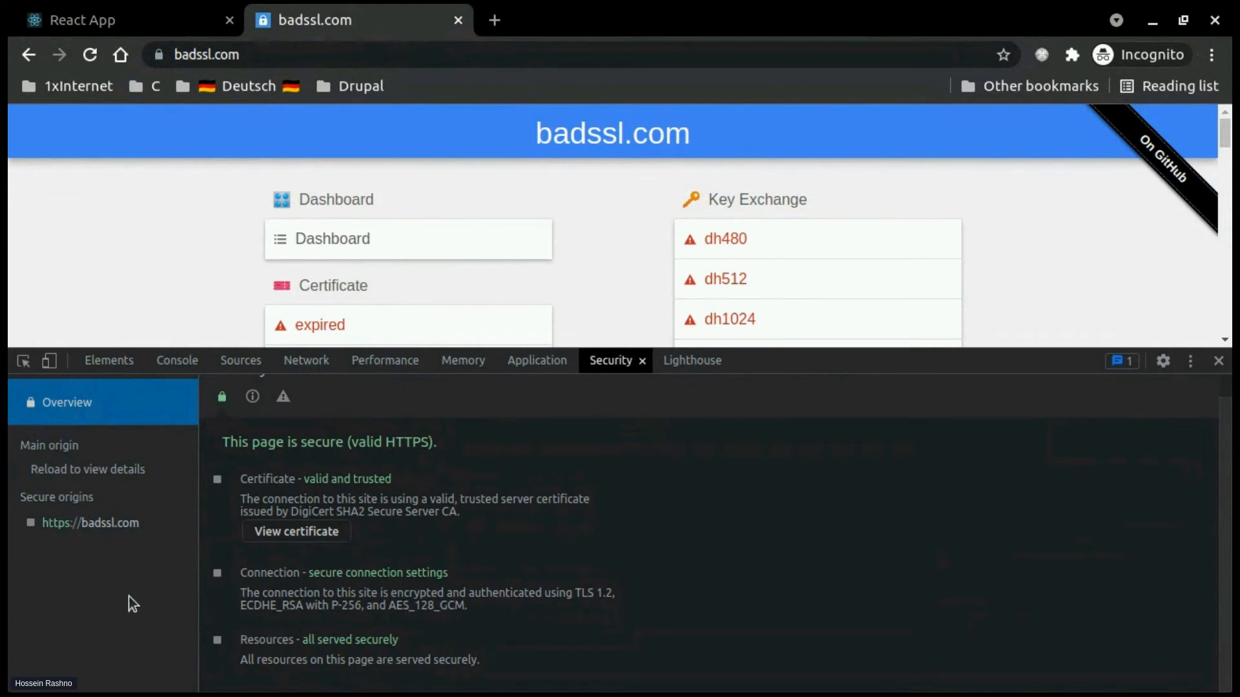
click(89, 524)
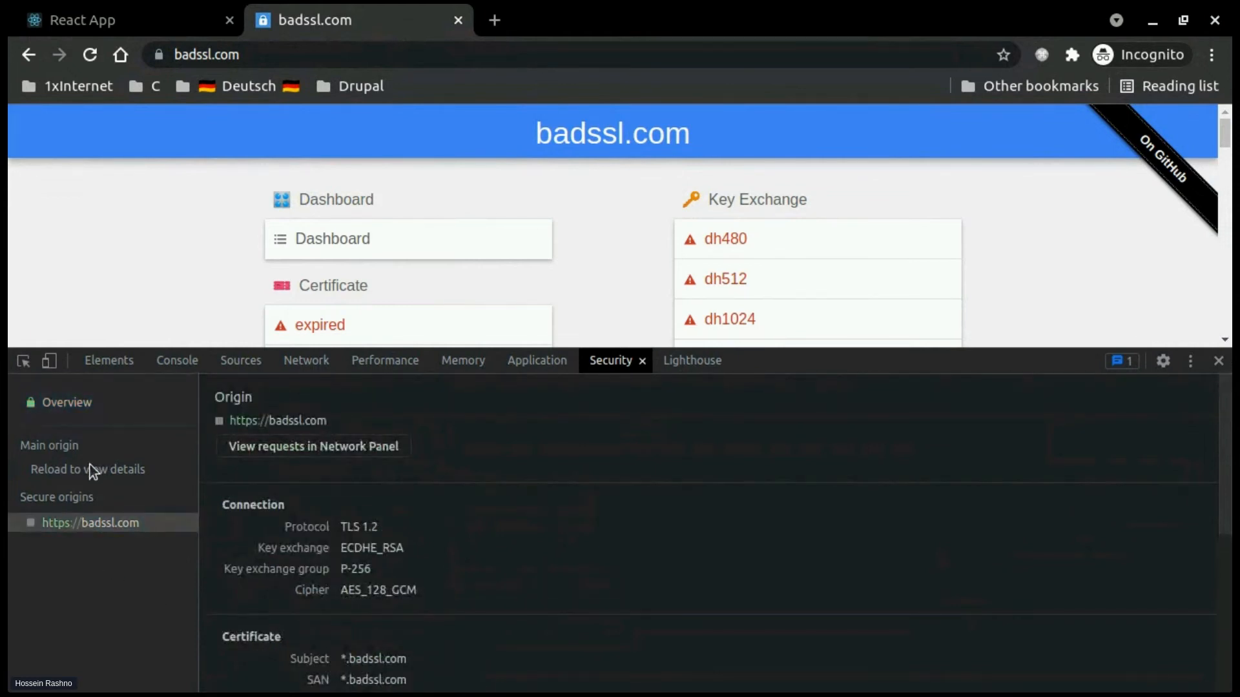
click(90, 524)
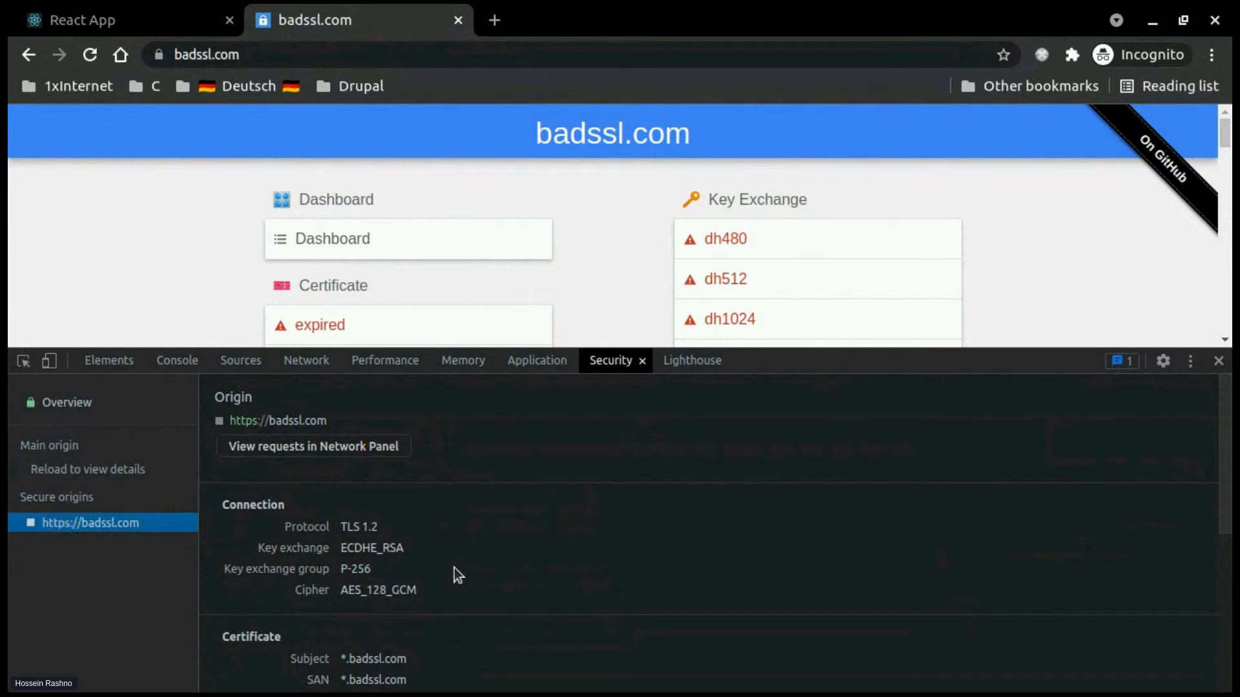
scroll(454, 568, down, 5)
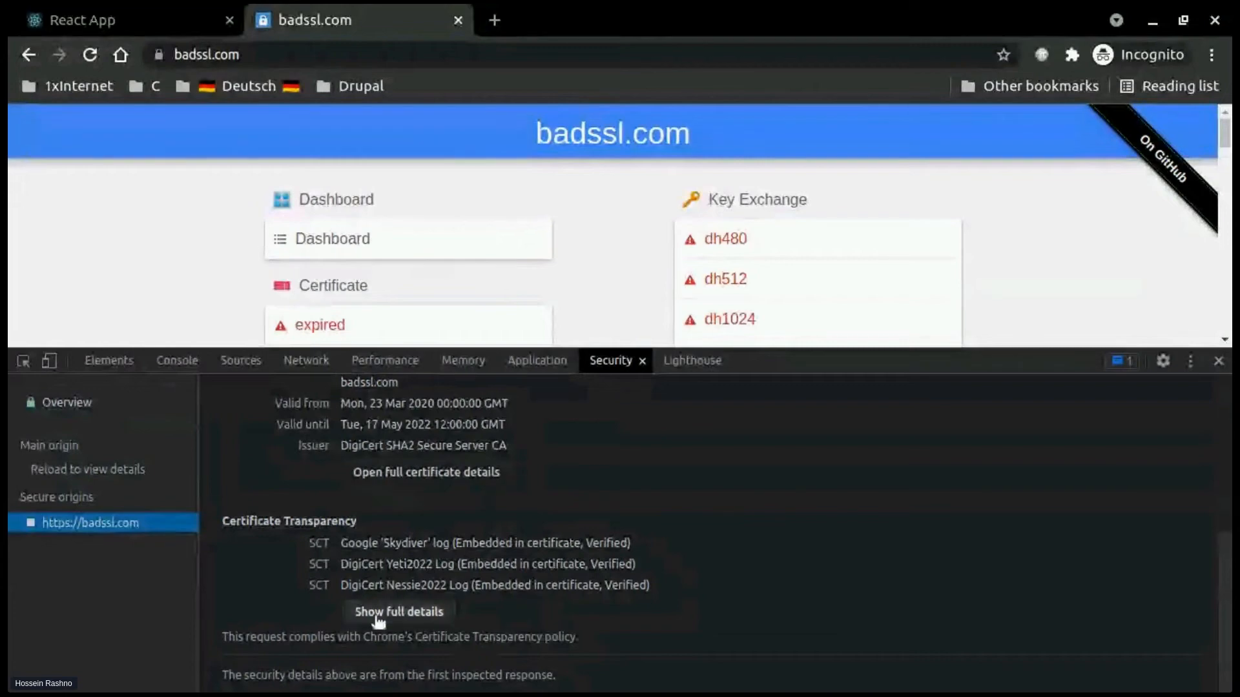
click(371, 613)
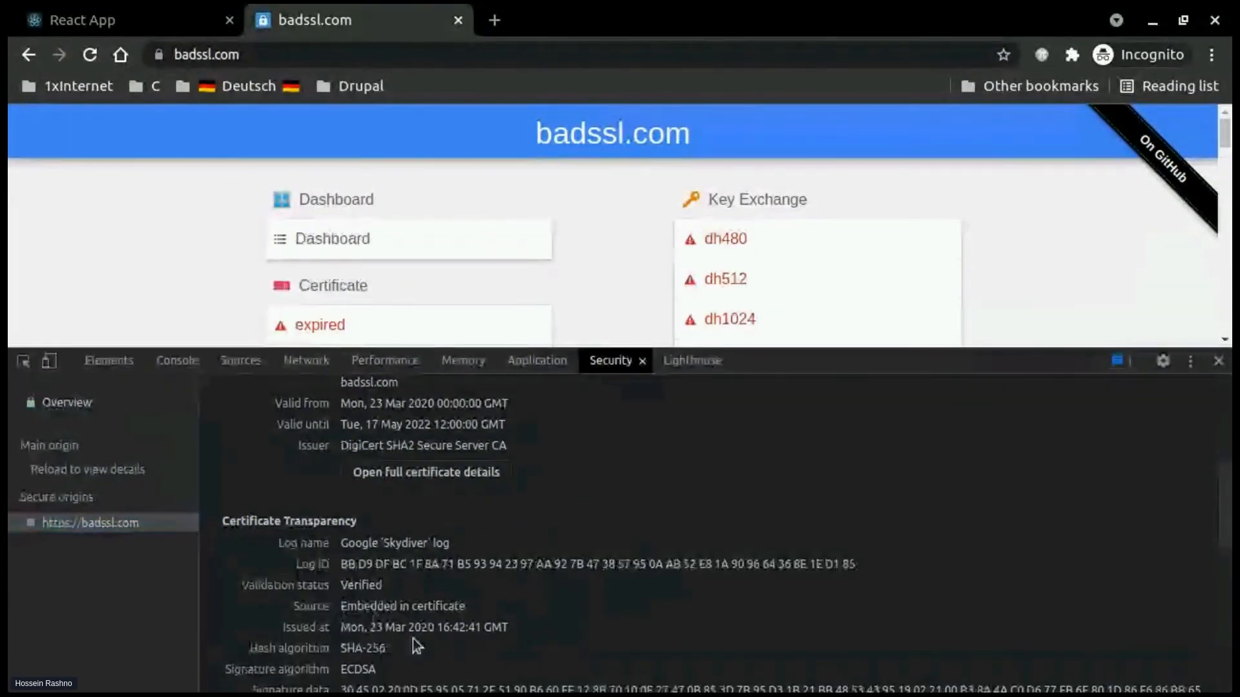
scroll(413, 638, down, 3)
scroll(416, 607, up, 5)
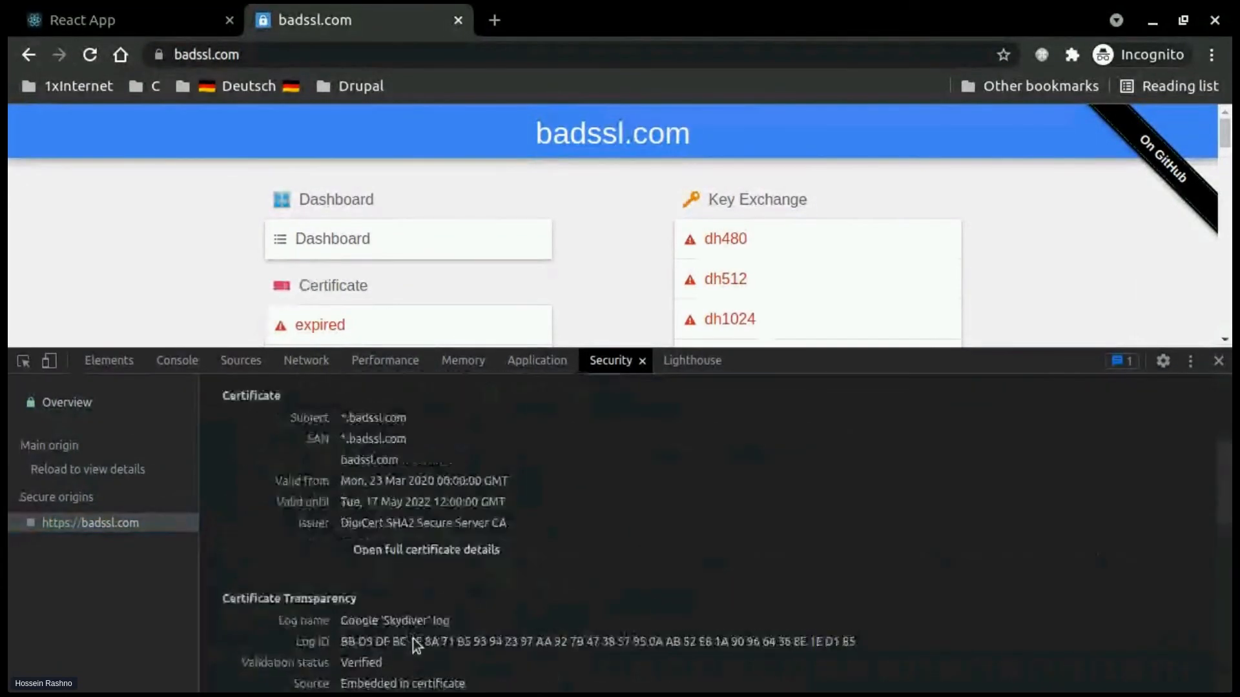
click(425, 543)
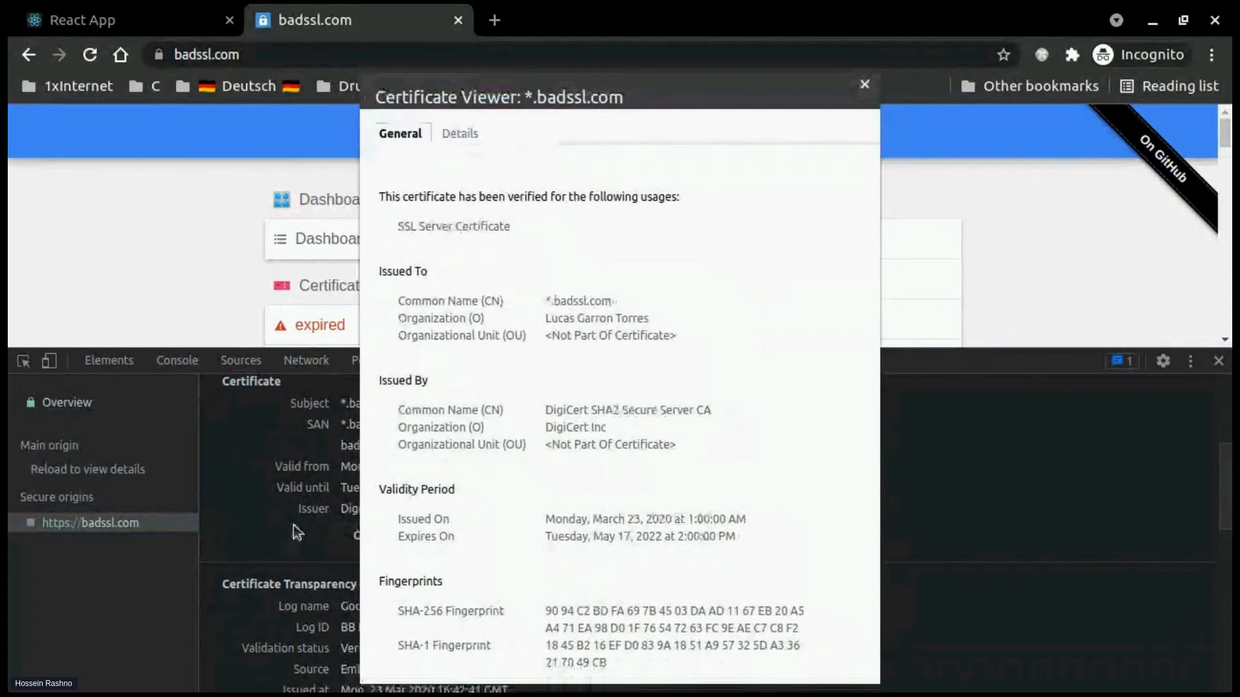
click(863, 86)
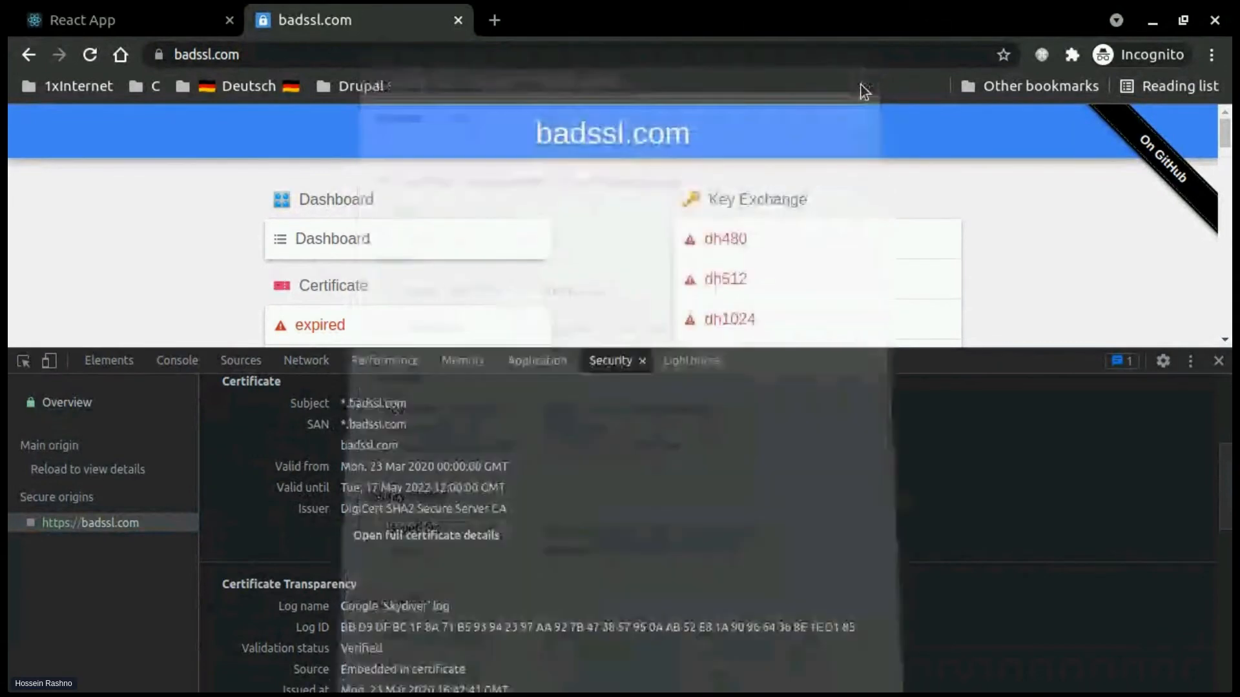
Open the wrong.host test page from badssl.com and review its certificate and main origin security details
scroll(471, 310, down, 3)
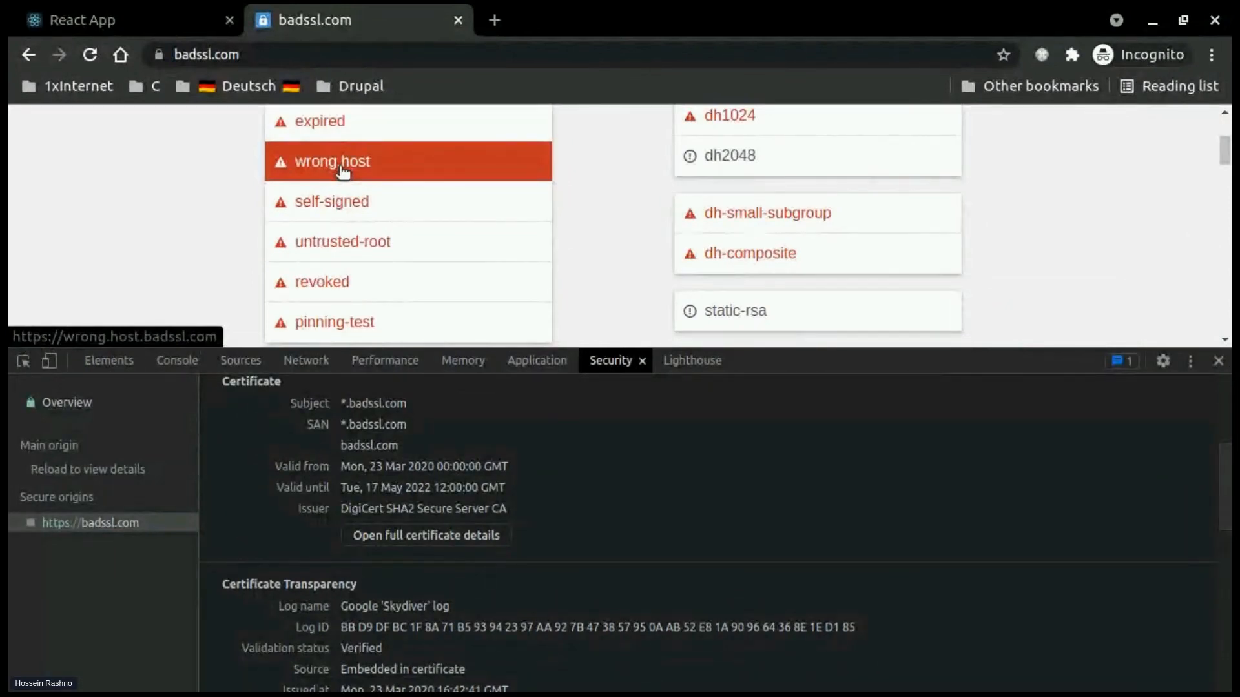
click(341, 167)
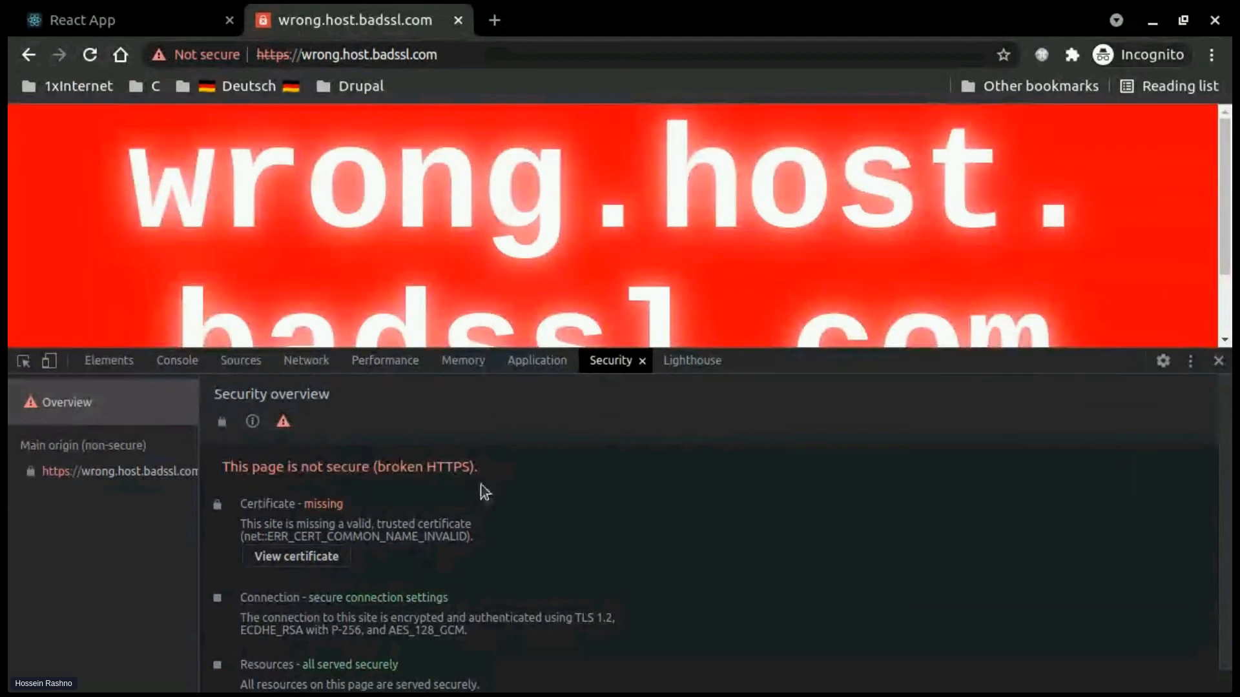
scroll(358, 583, down, 1)
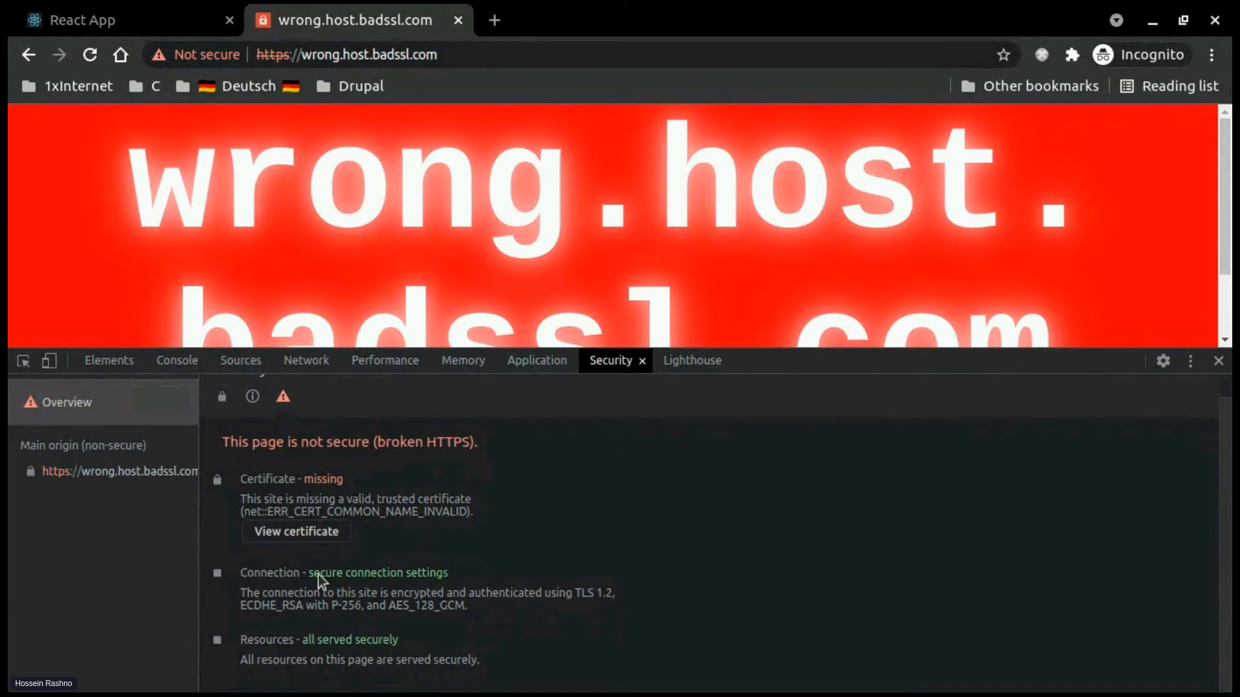
click(287, 534)
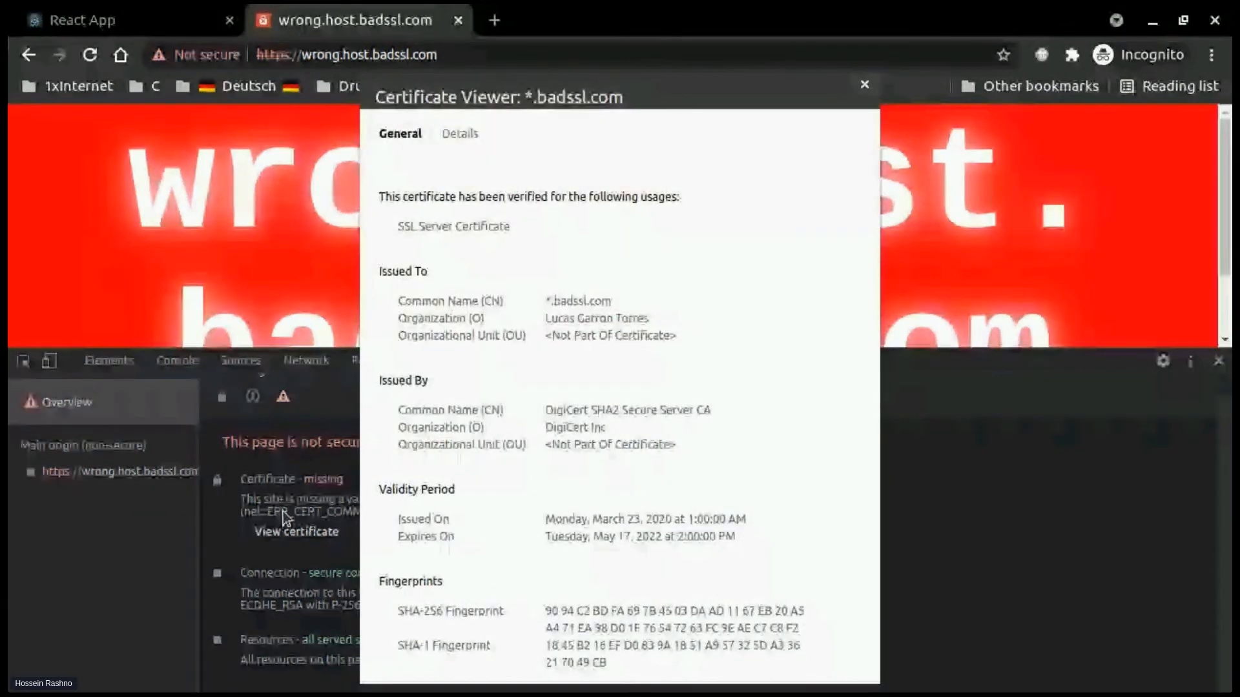
click(865, 85)
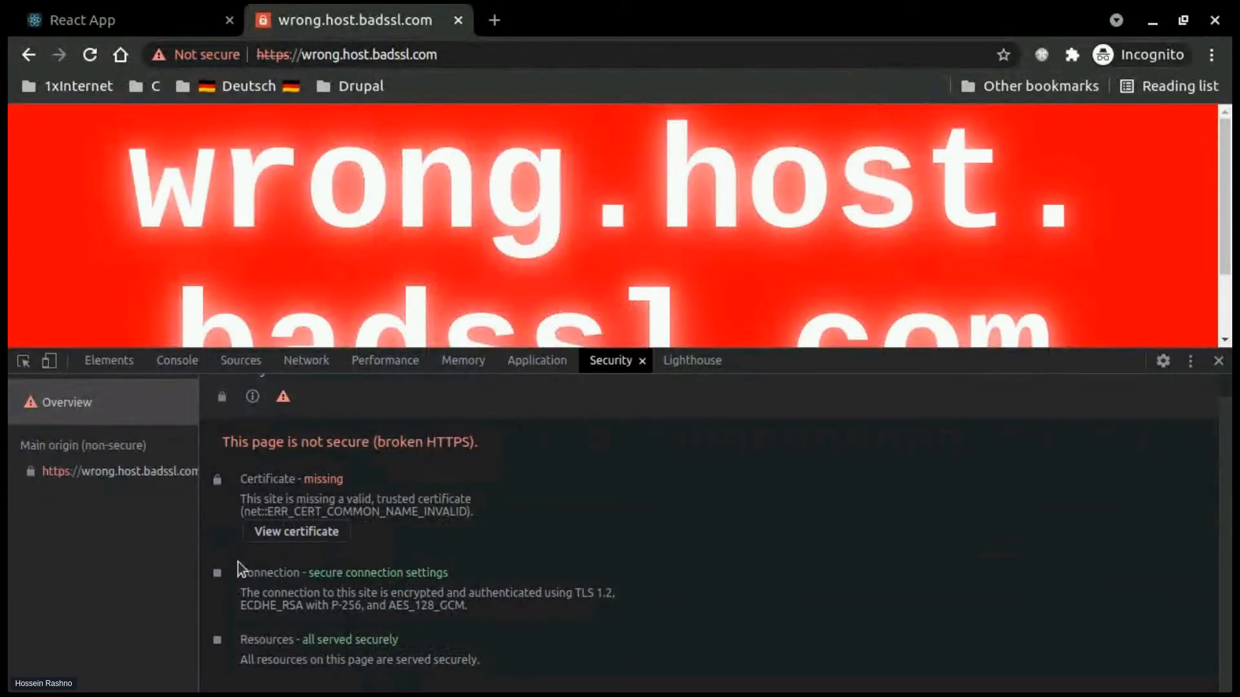
click(103, 477)
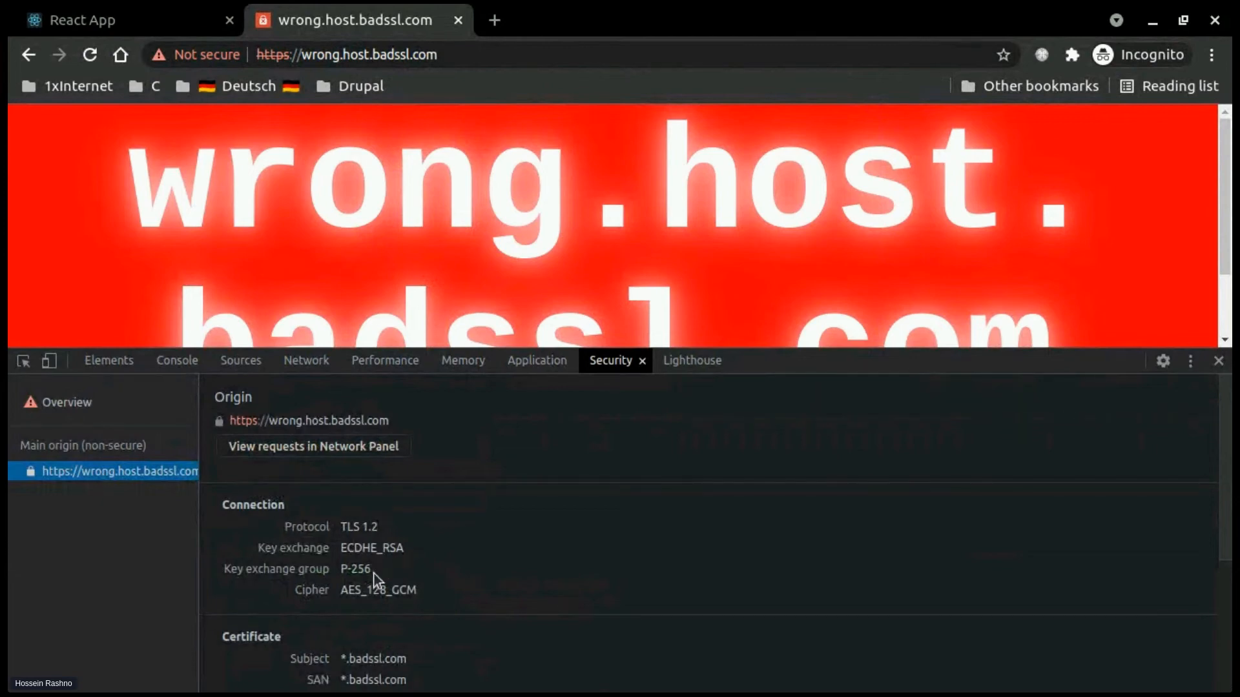
scroll(377, 579, down, 4)
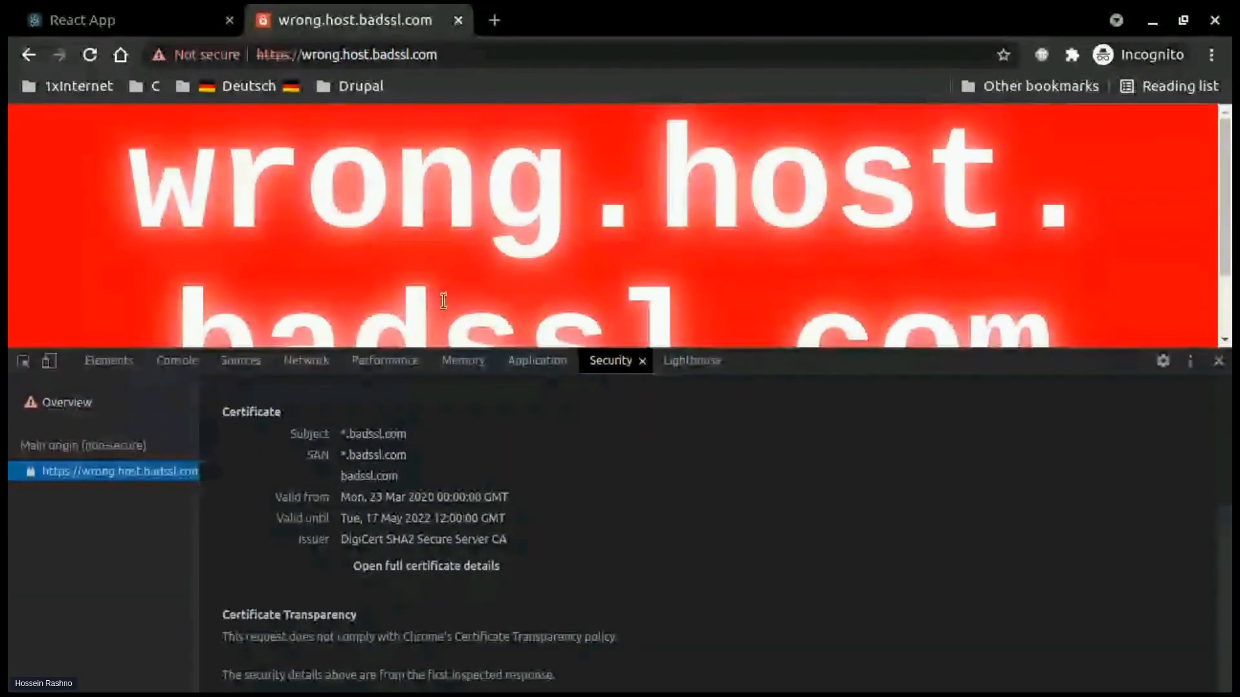
Return to badssl.com, open the self-signed test page and review its security overview and main origin certificate details
click(26, 54)
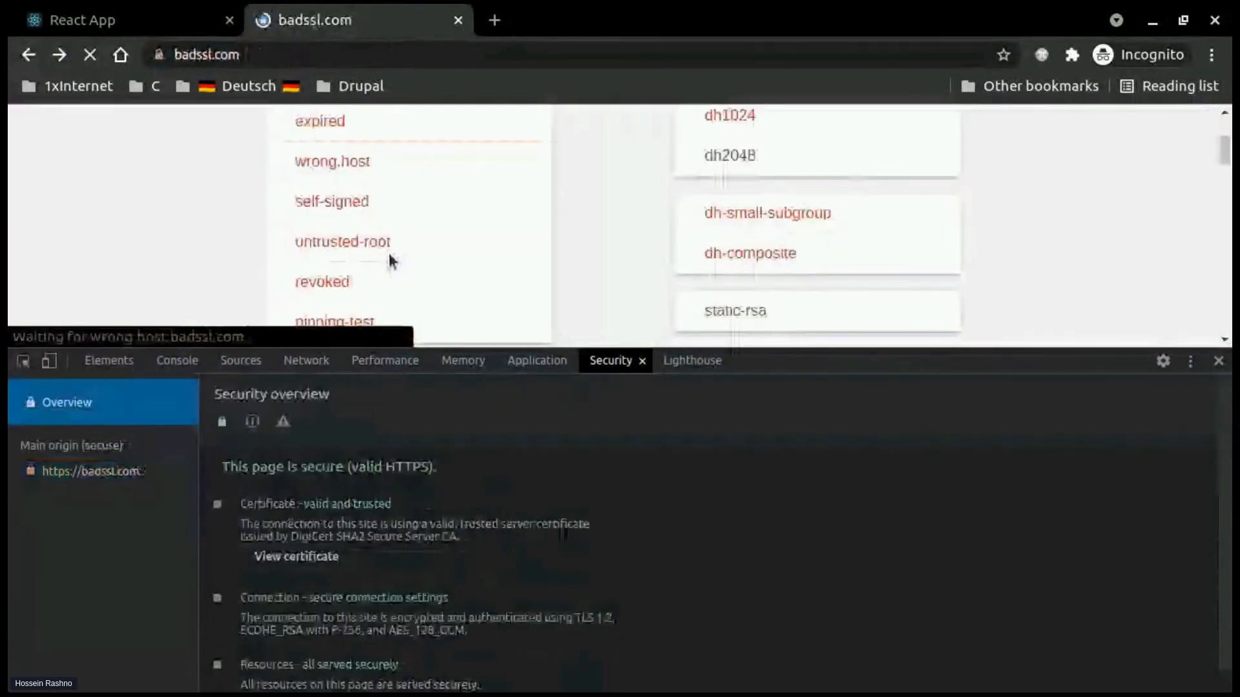
scroll(383, 285, down, 1)
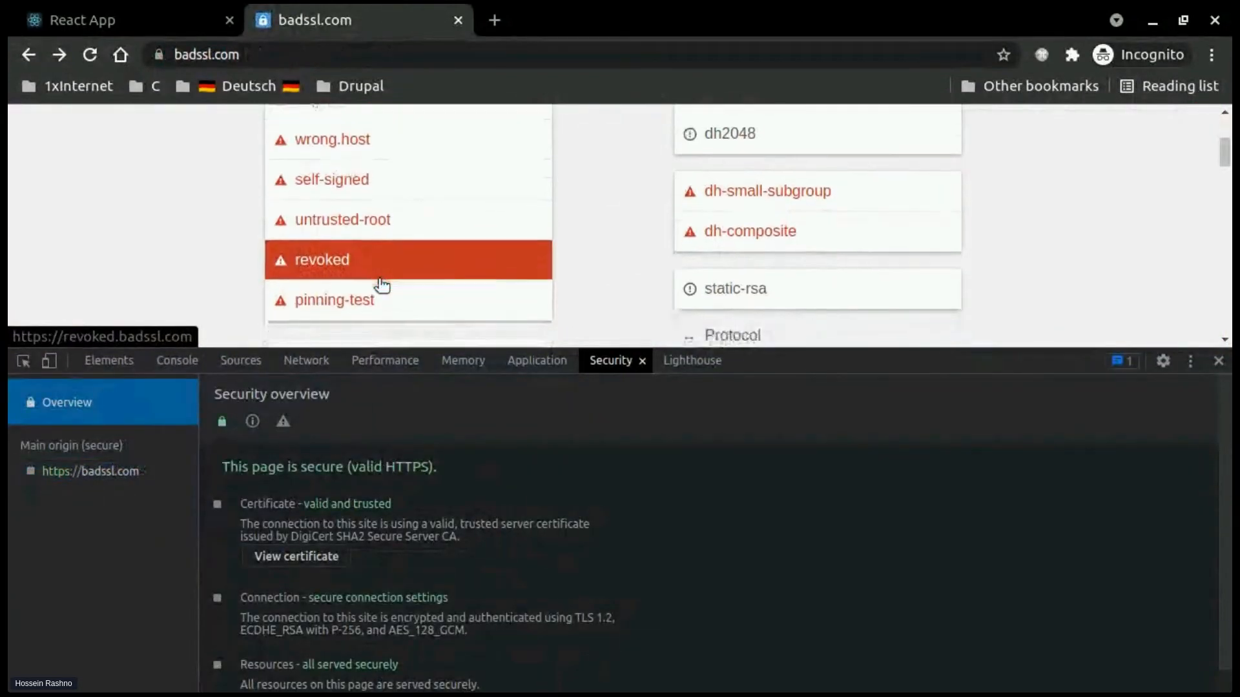
scroll(360, 217, up, 1)
click(351, 222)
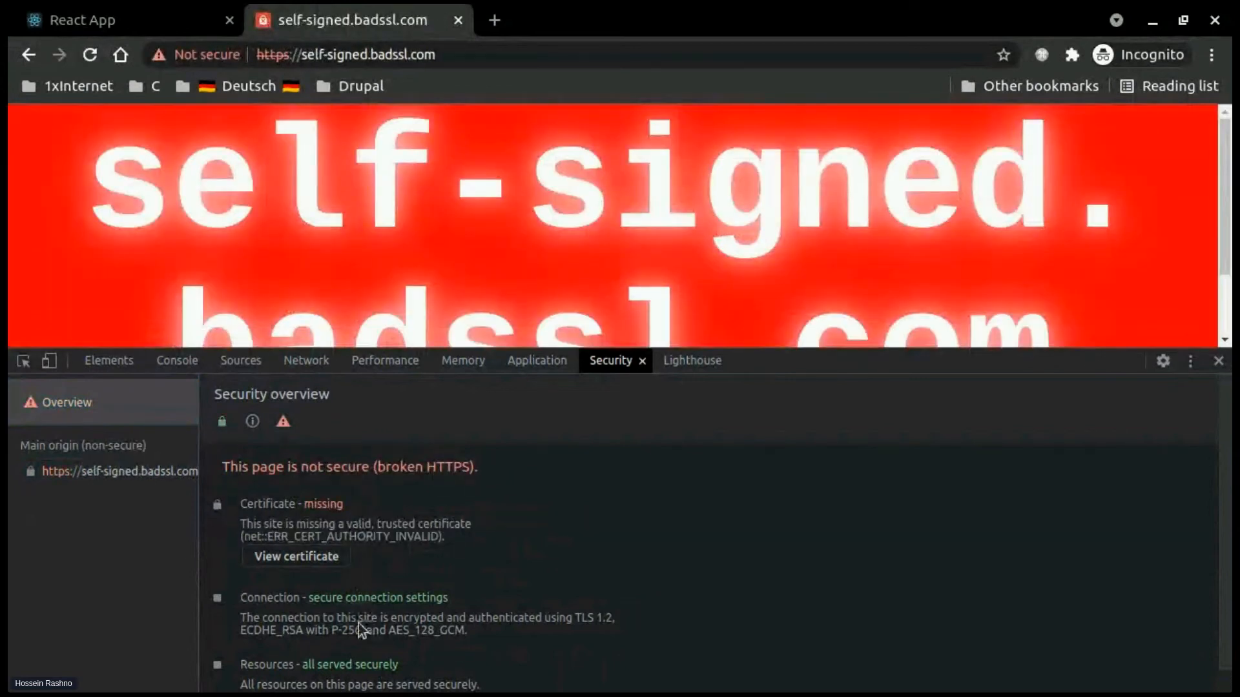
scroll(358, 622, down, 1)
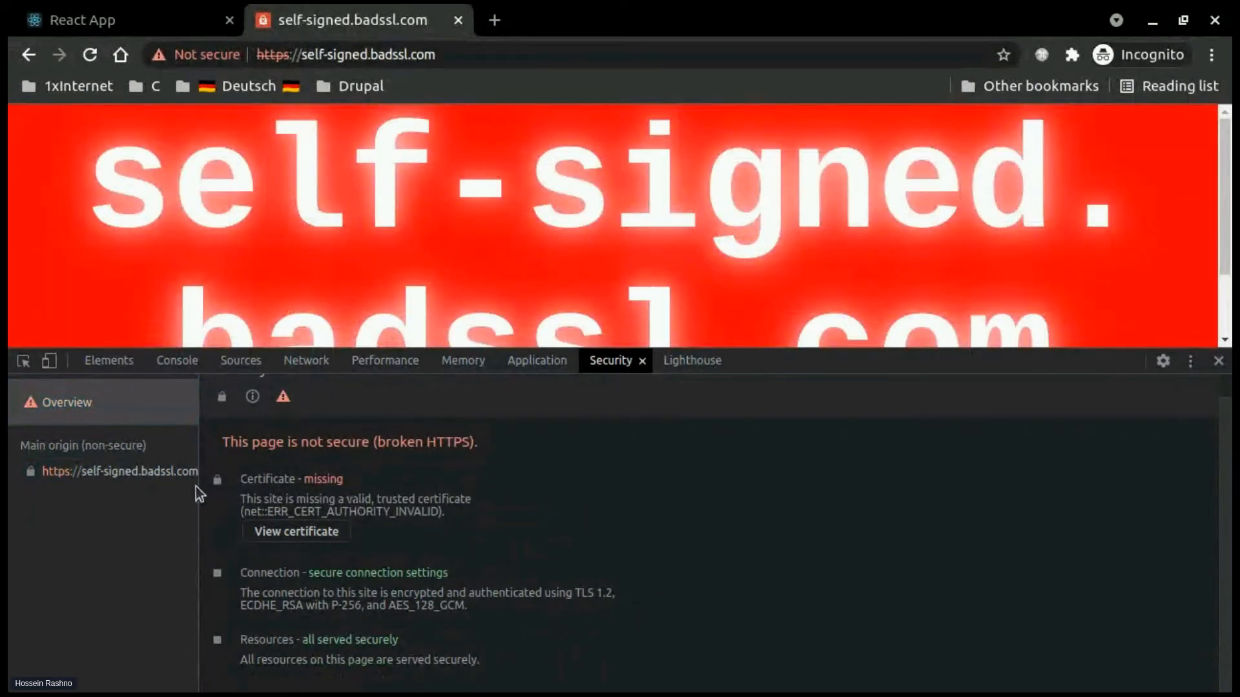
click(104, 475)
scroll(403, 594, down, 3)
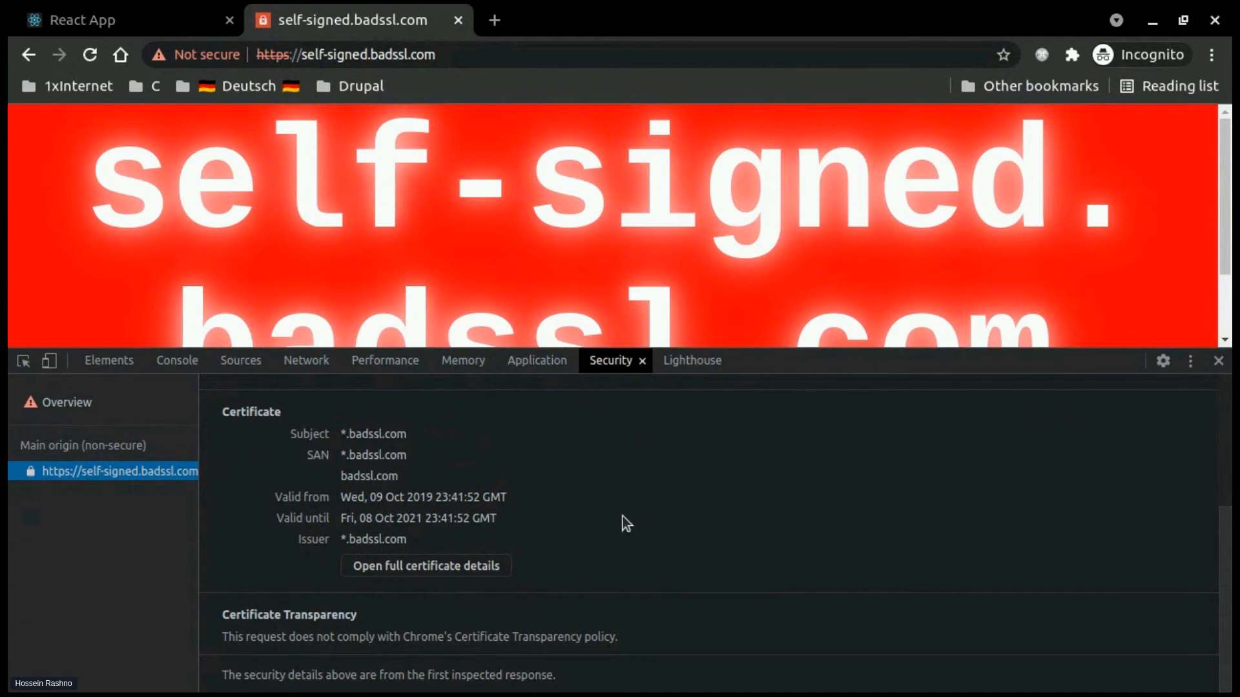
Switch to the presentation and advance past the Security Tab slide
key(ctrl+alt+Up)
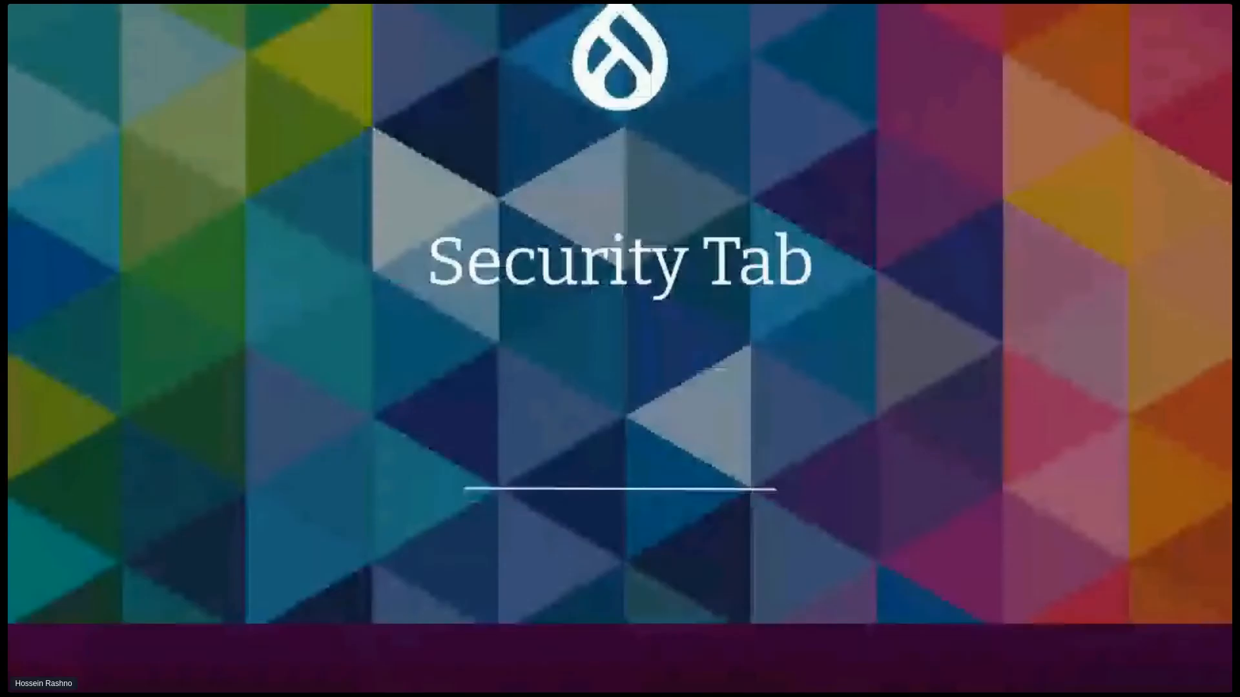
click(749, 401)
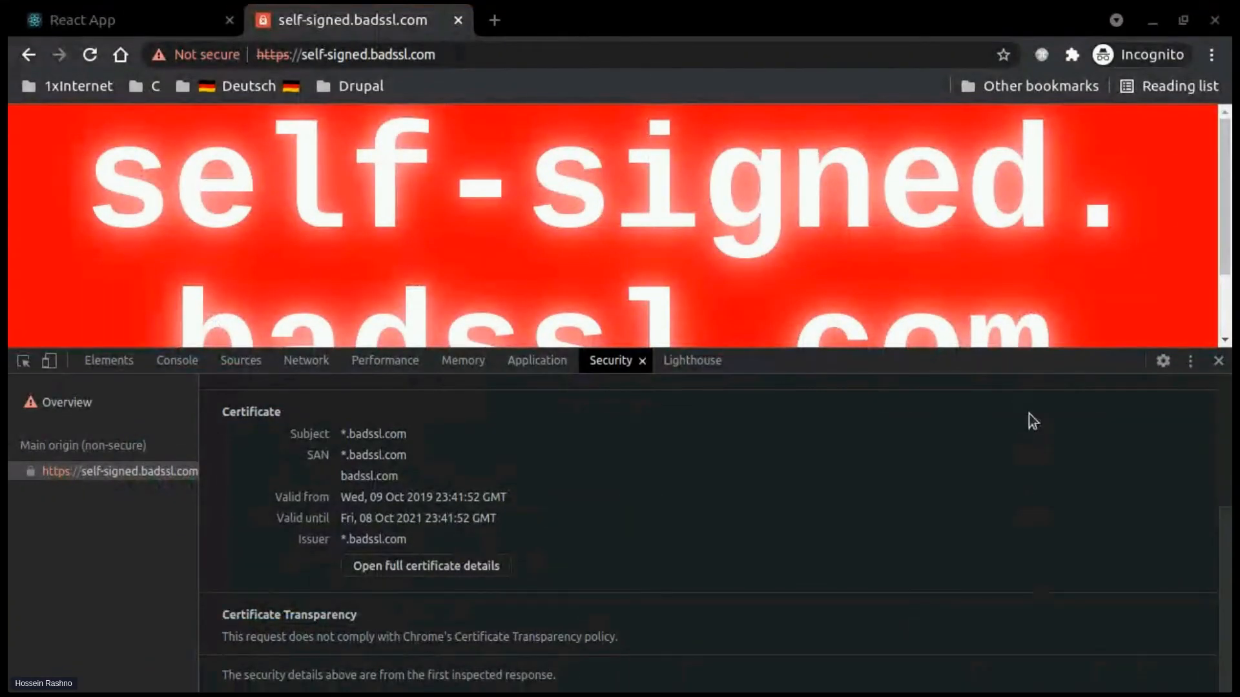
Open 1xinternet.de/en in a new tab, replacing the self-signed test page, and accept the site's cookies
click(495, 20)
text(1xinternet.de/en)
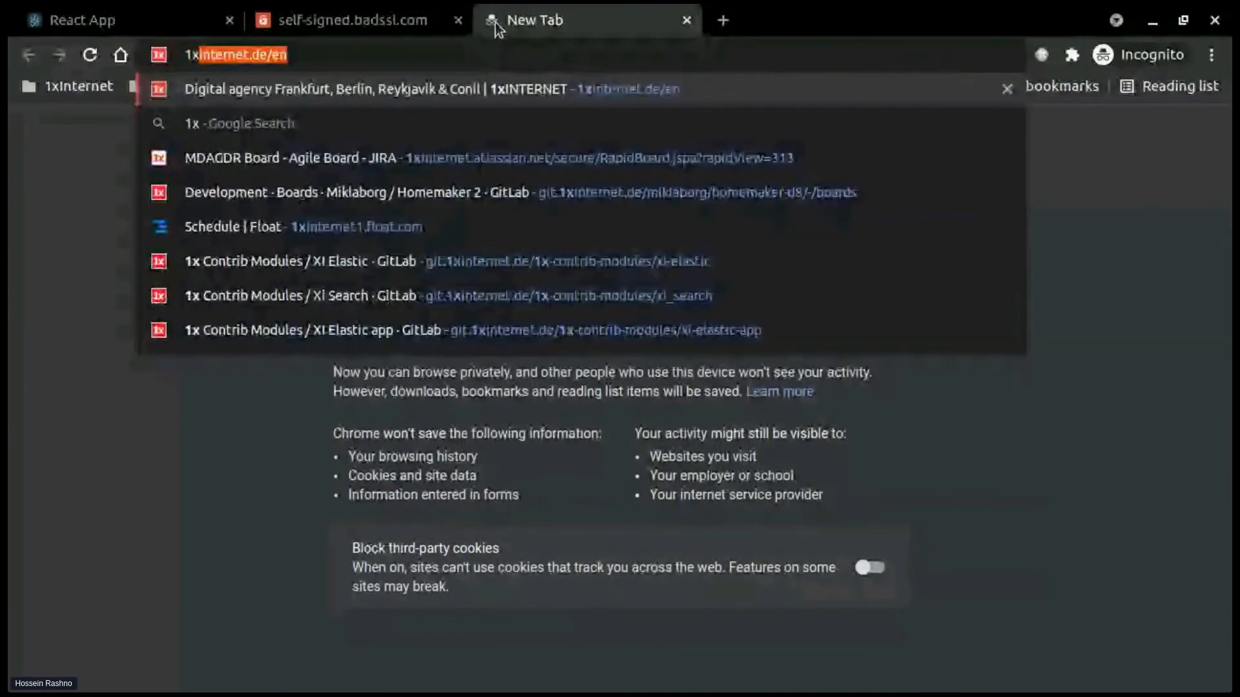
key(Return)
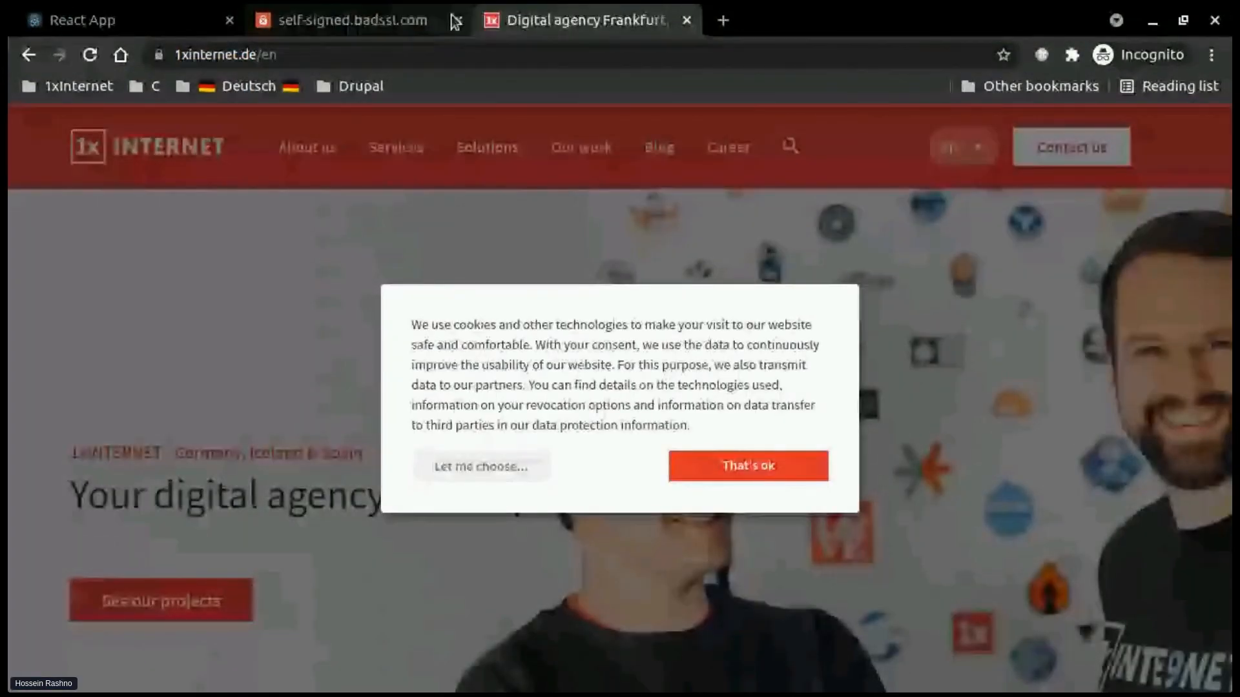
click(456, 20)
click(747, 475)
Show the DevTools Network panel for the 1xINTERNET page and for the React App page
right_click(681, 435)
click(562, 576)
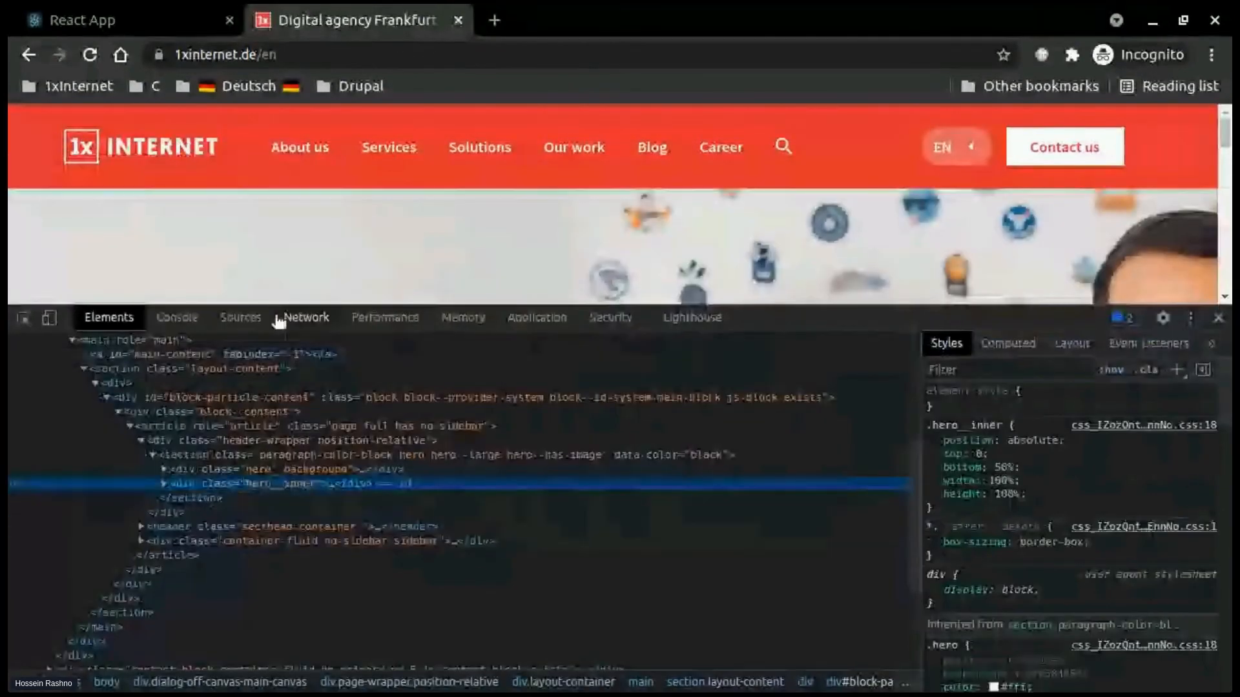
click(298, 319)
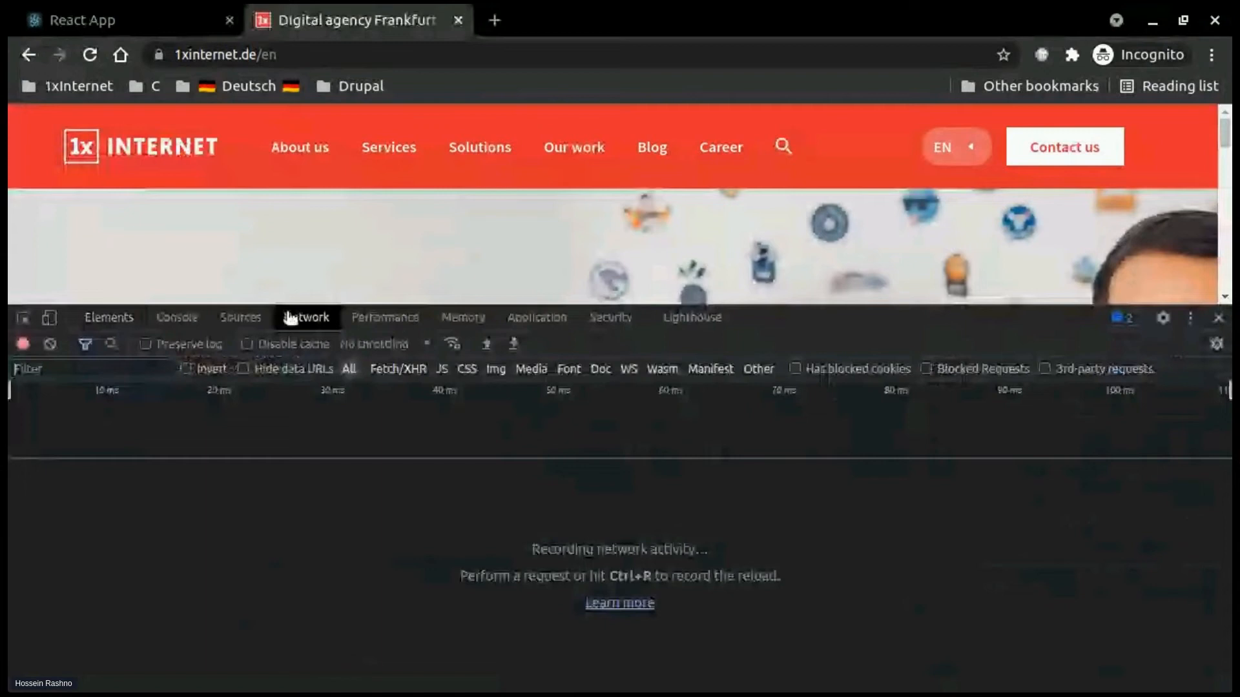
click(169, 11)
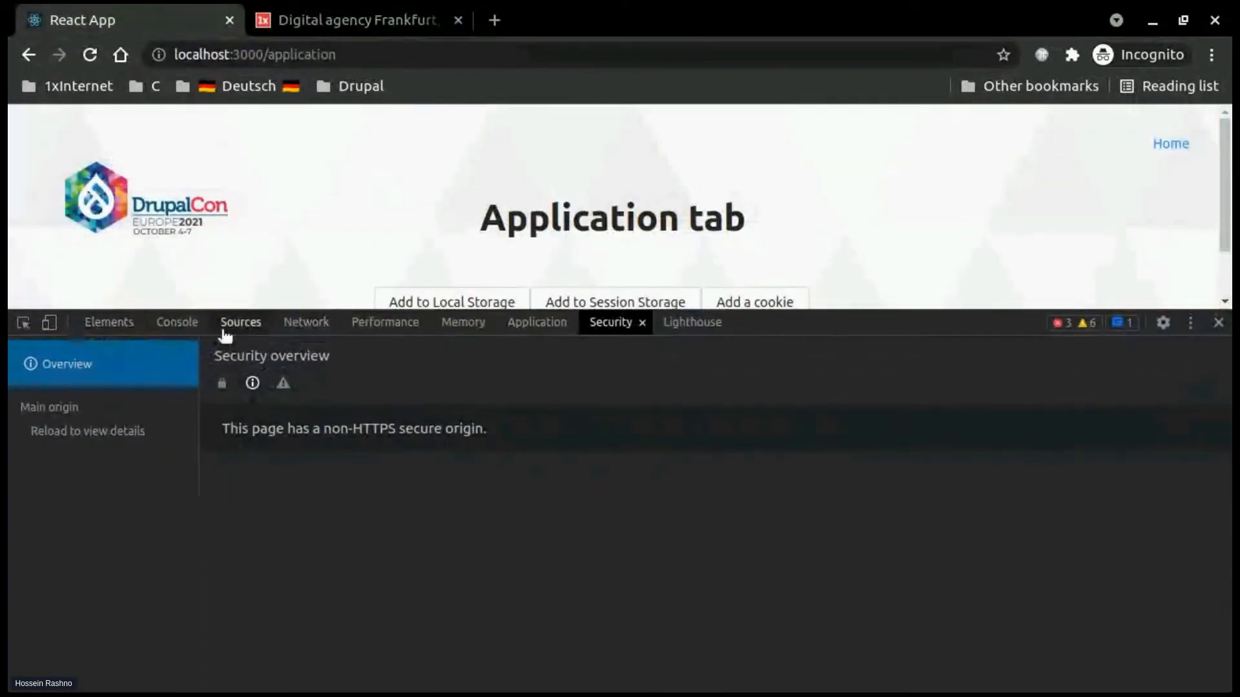
click(294, 323)
Return to the 1xINTERNET page, enlarge its DevTools area and reload the page to record its network requests
click(332, 20)
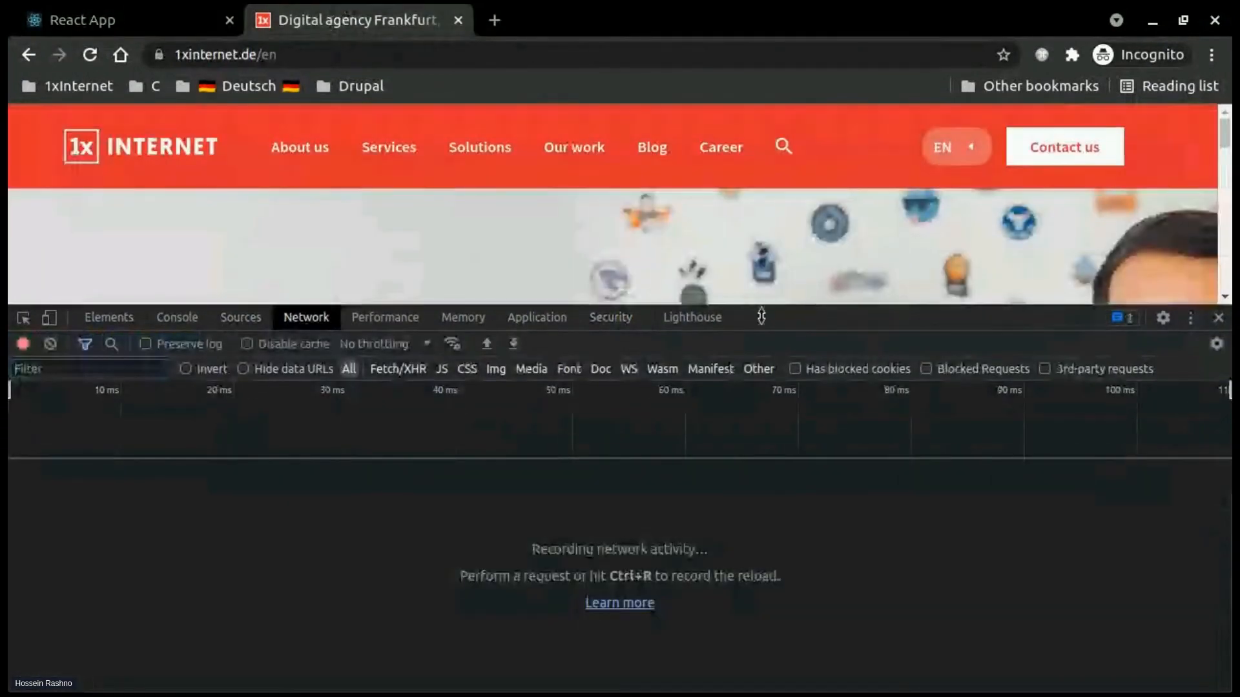
drag(885, 308, 876, 266)
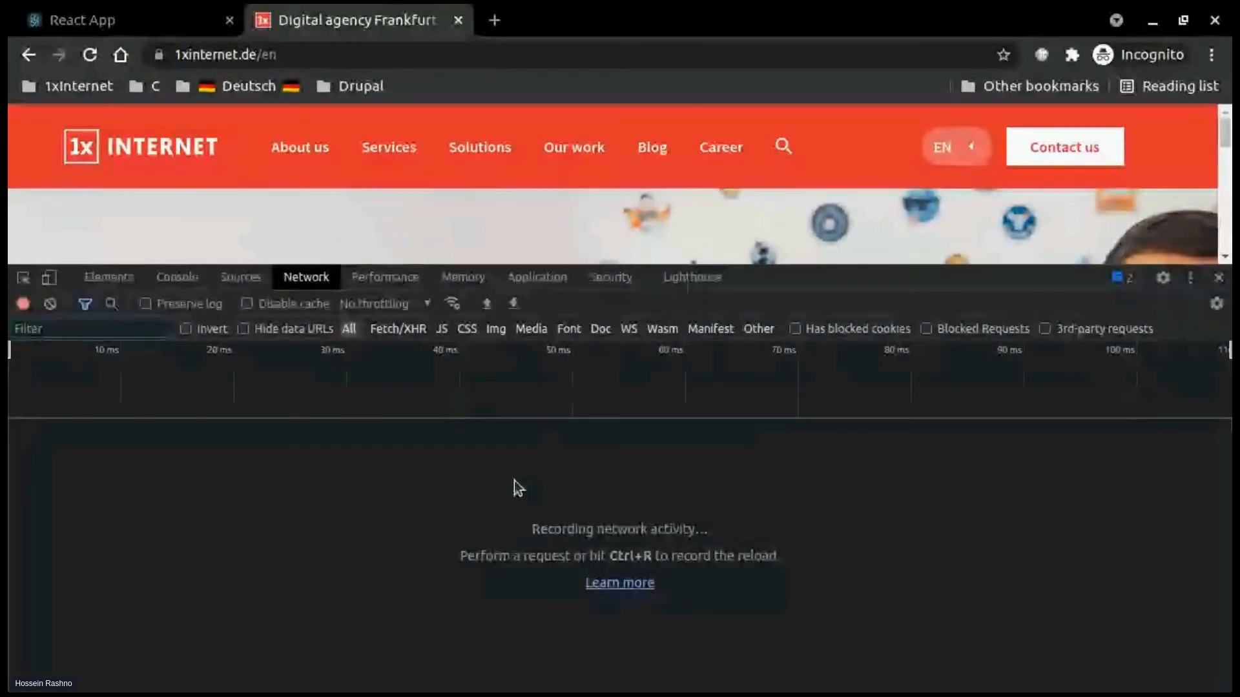
click(90, 55)
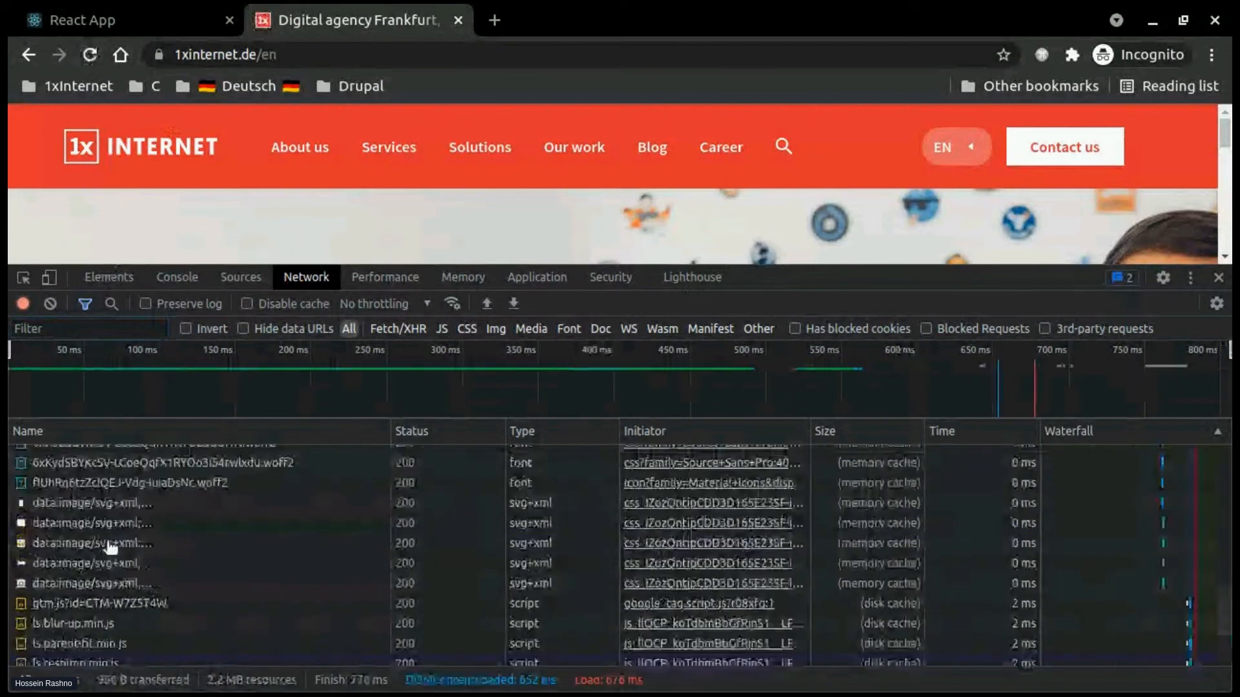
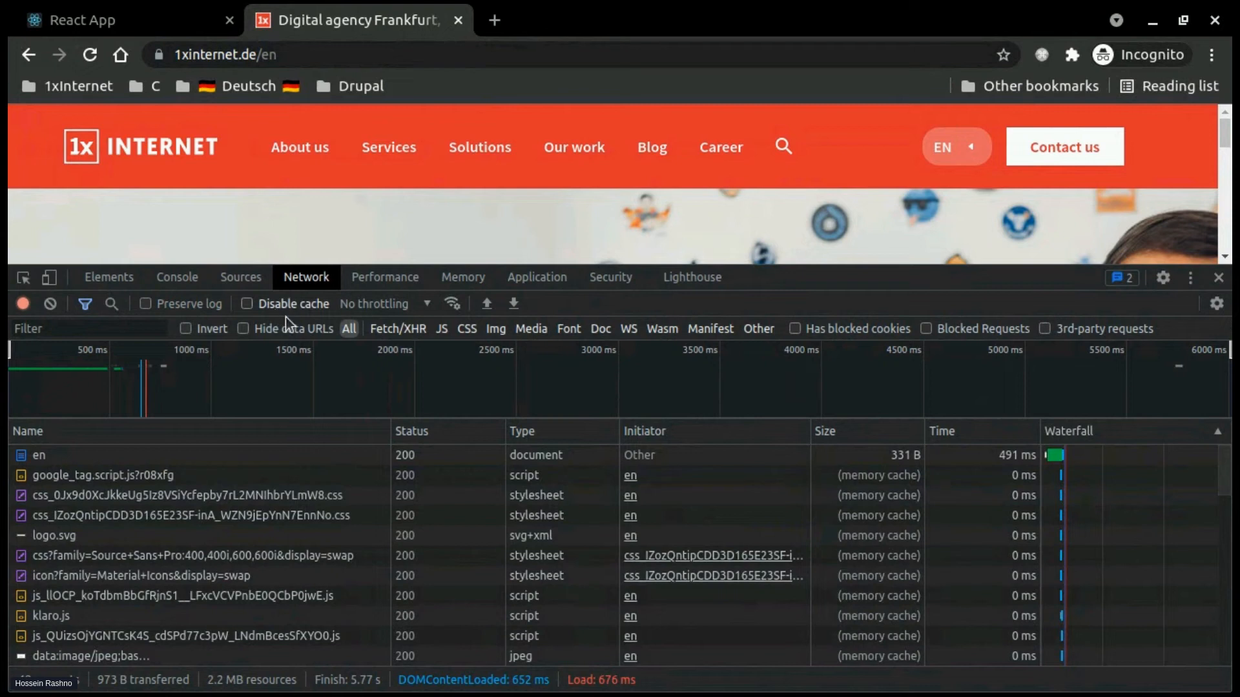
Review the available network throttling presets without choosing one
click(390, 303)
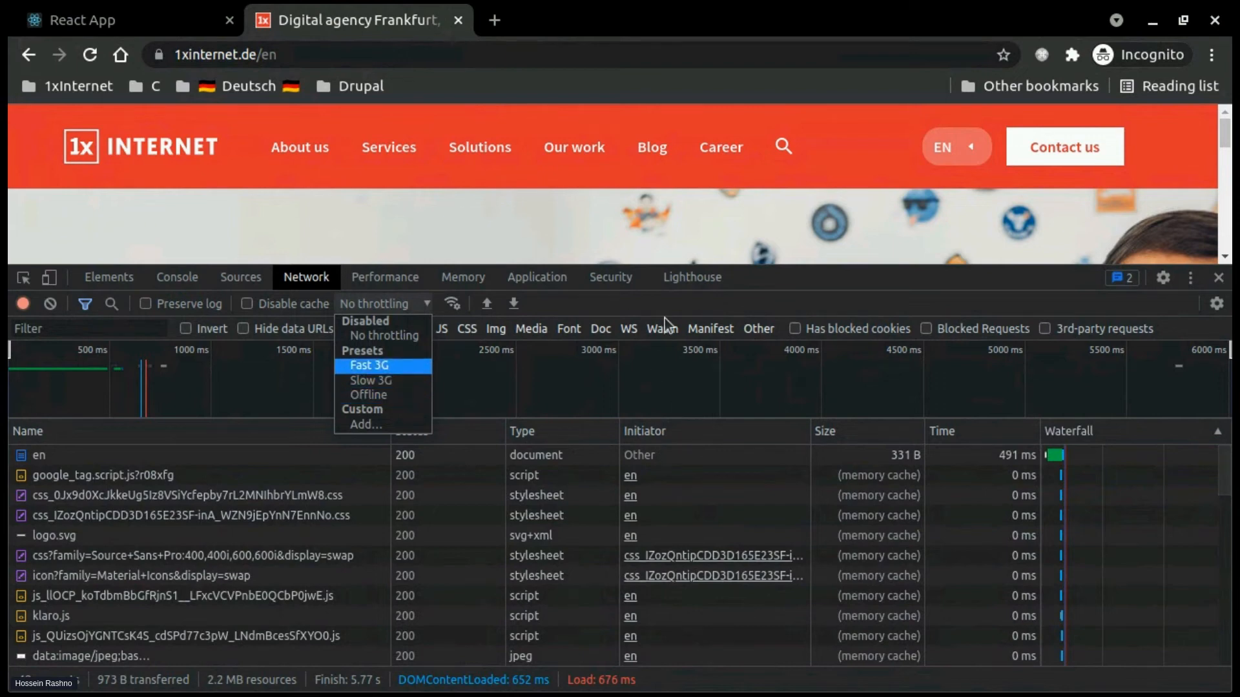
click(659, 268)
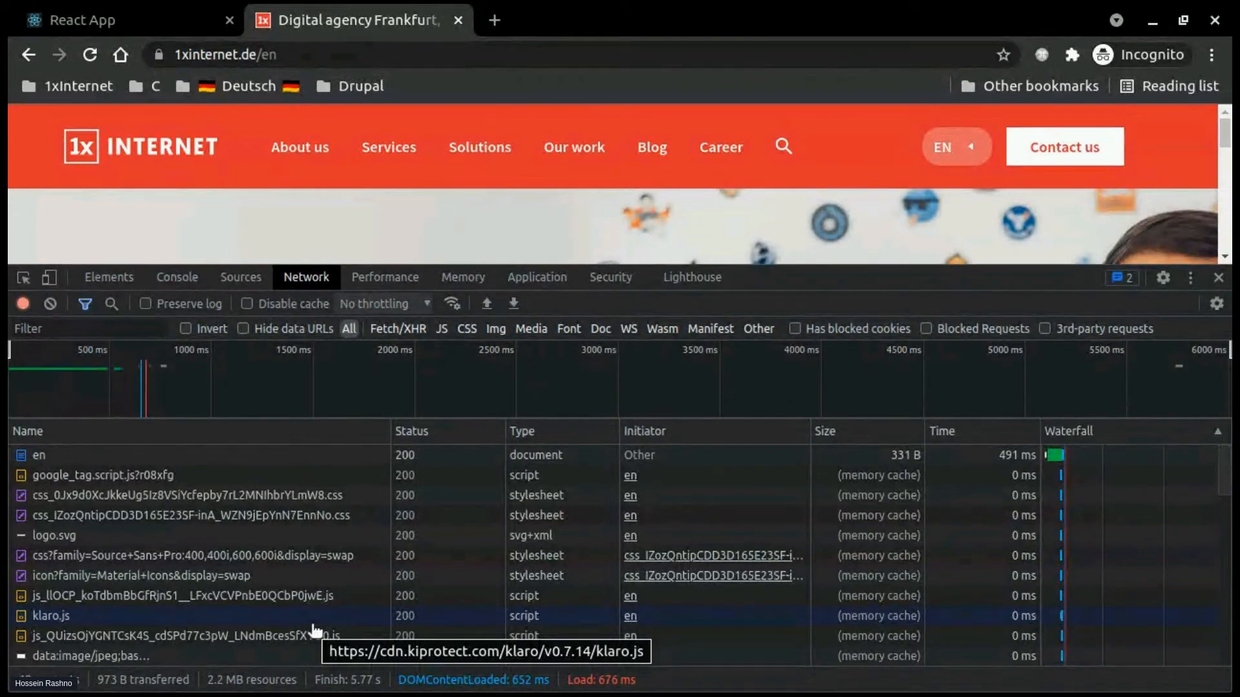
click(426, 304)
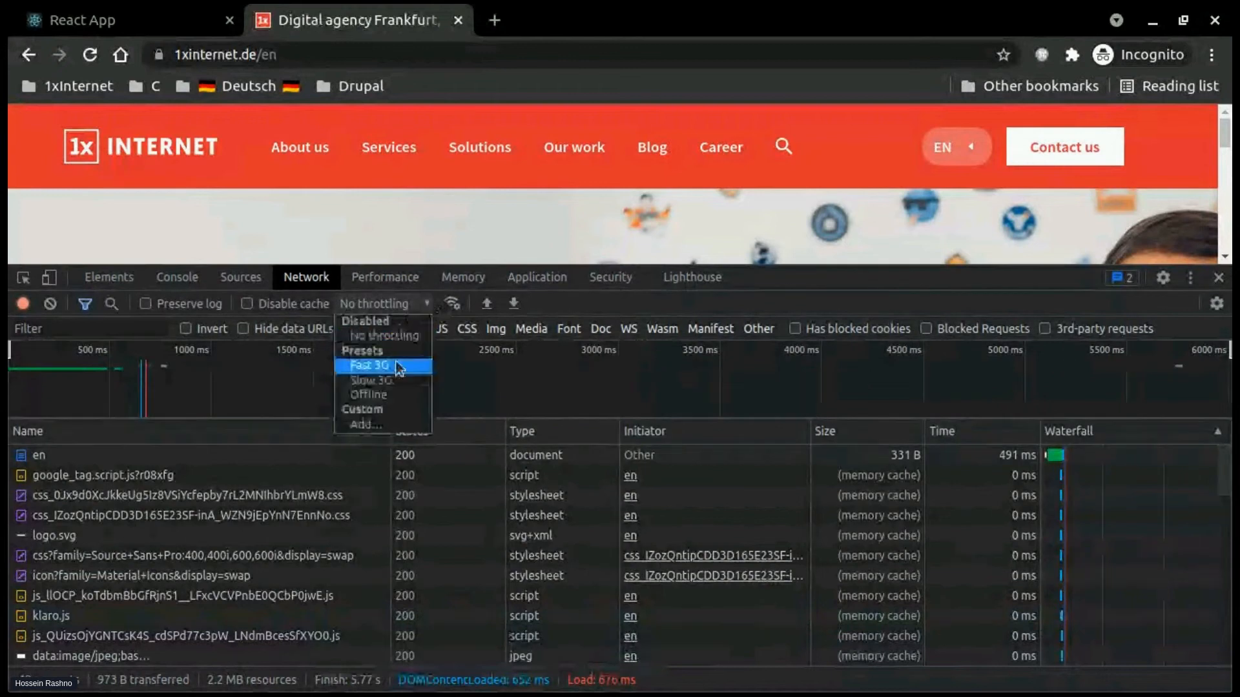
click(594, 303)
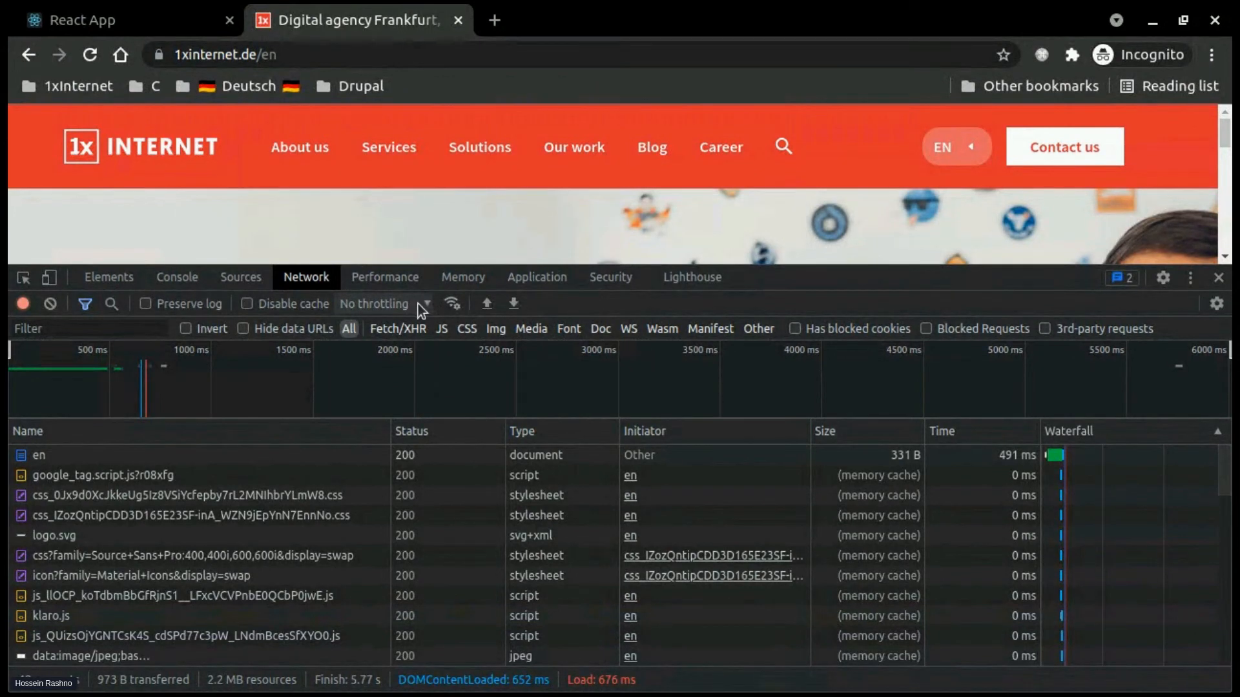
Review the Network conditions settings for caching, throttling, user agent and content encodings, and close them
click(451, 307)
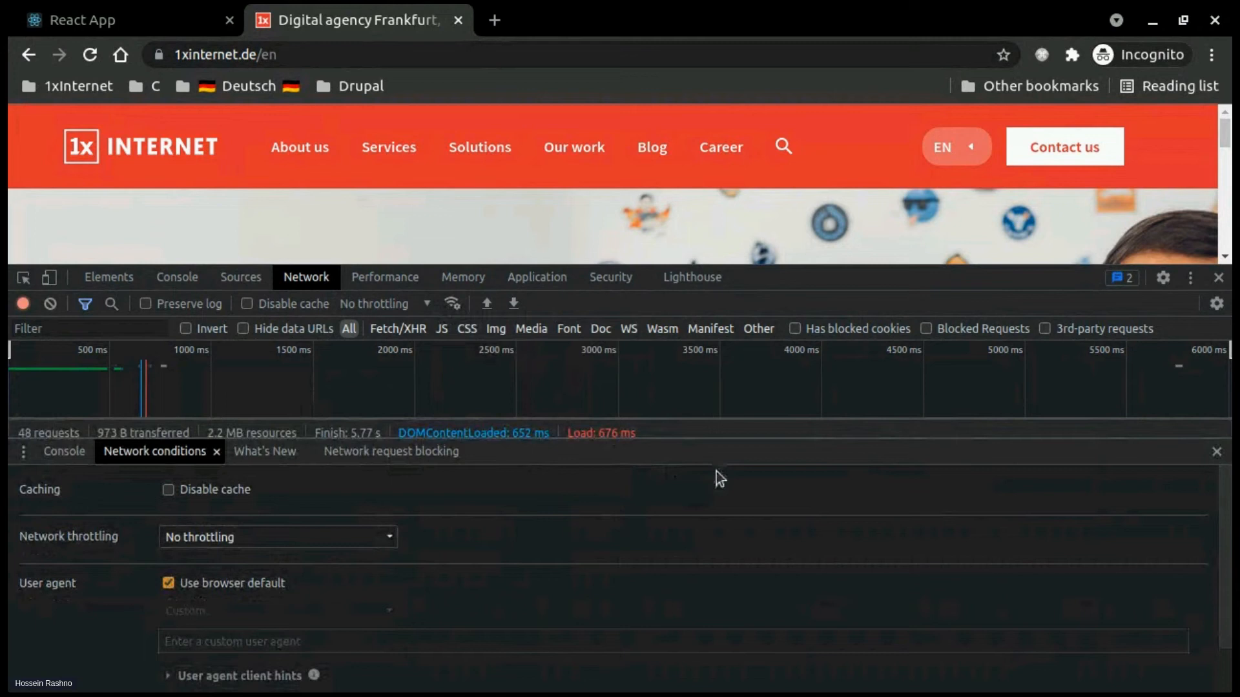
drag(719, 459, 727, 374)
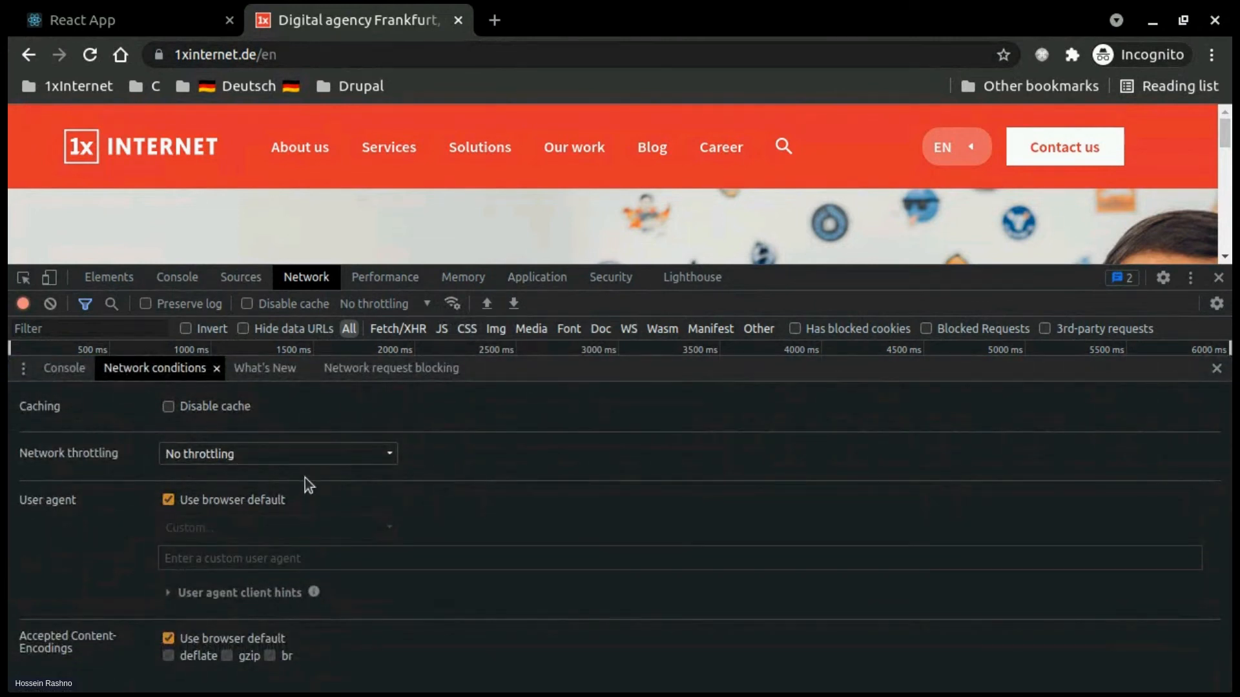
click(176, 455)
click(177, 456)
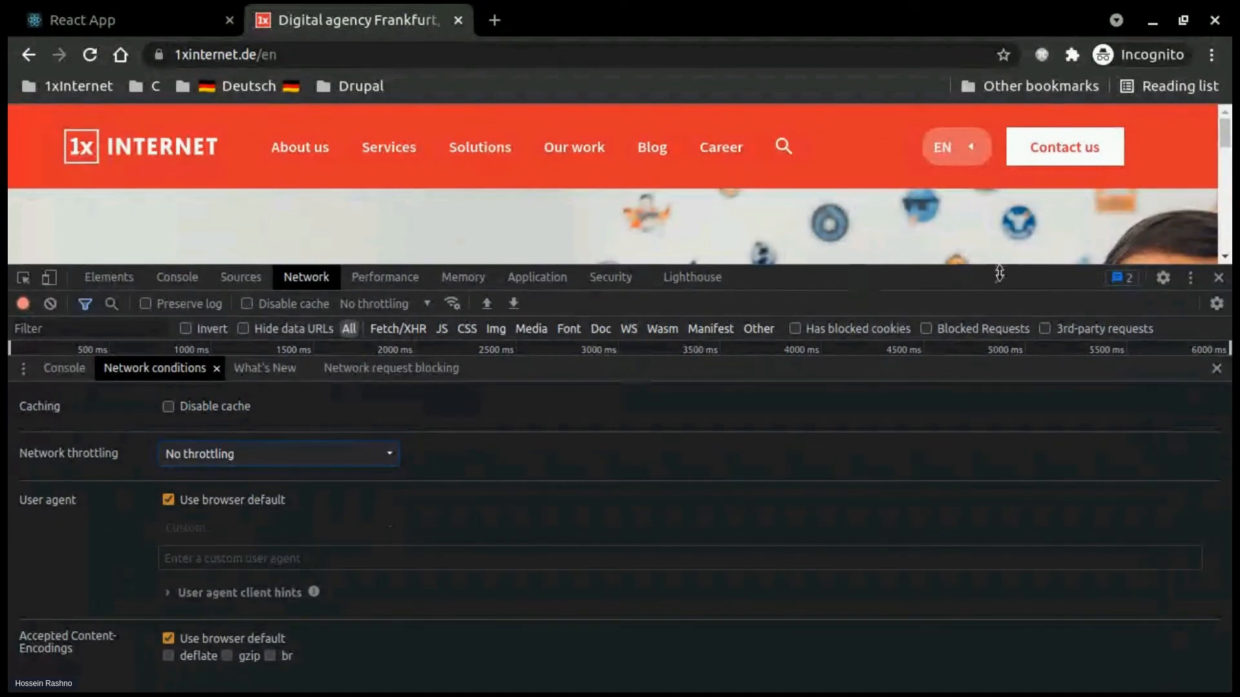
drag(998, 370, 1057, 515)
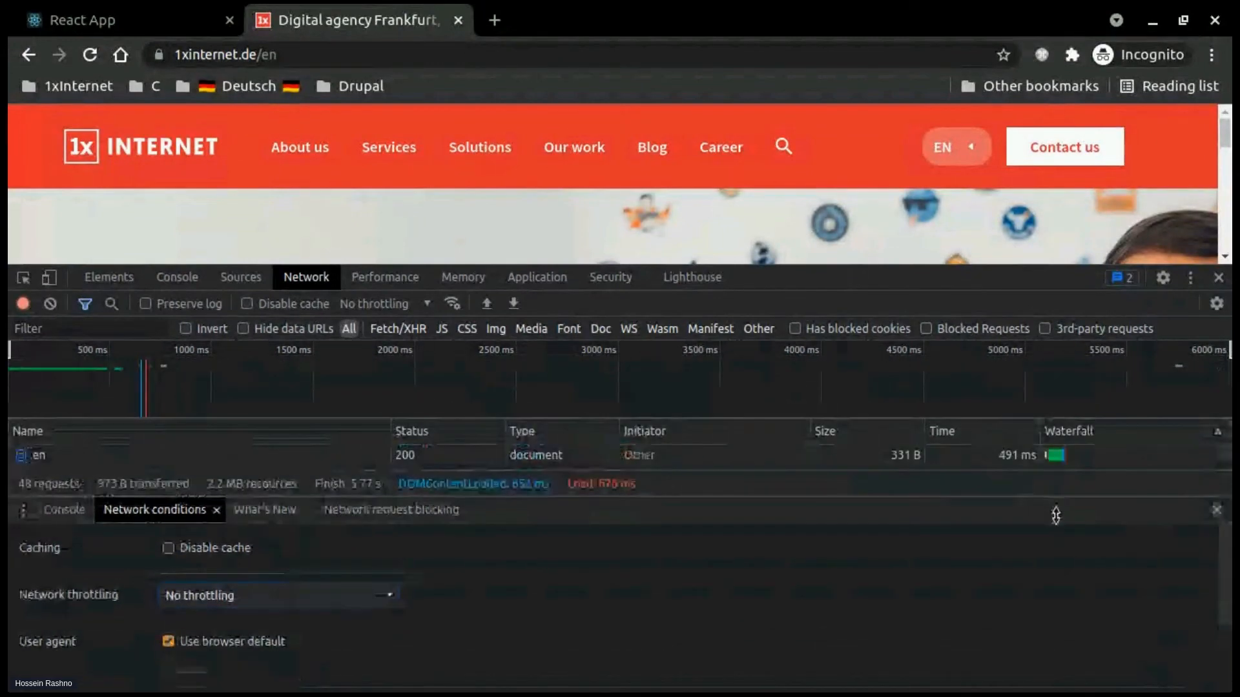
click(1218, 512)
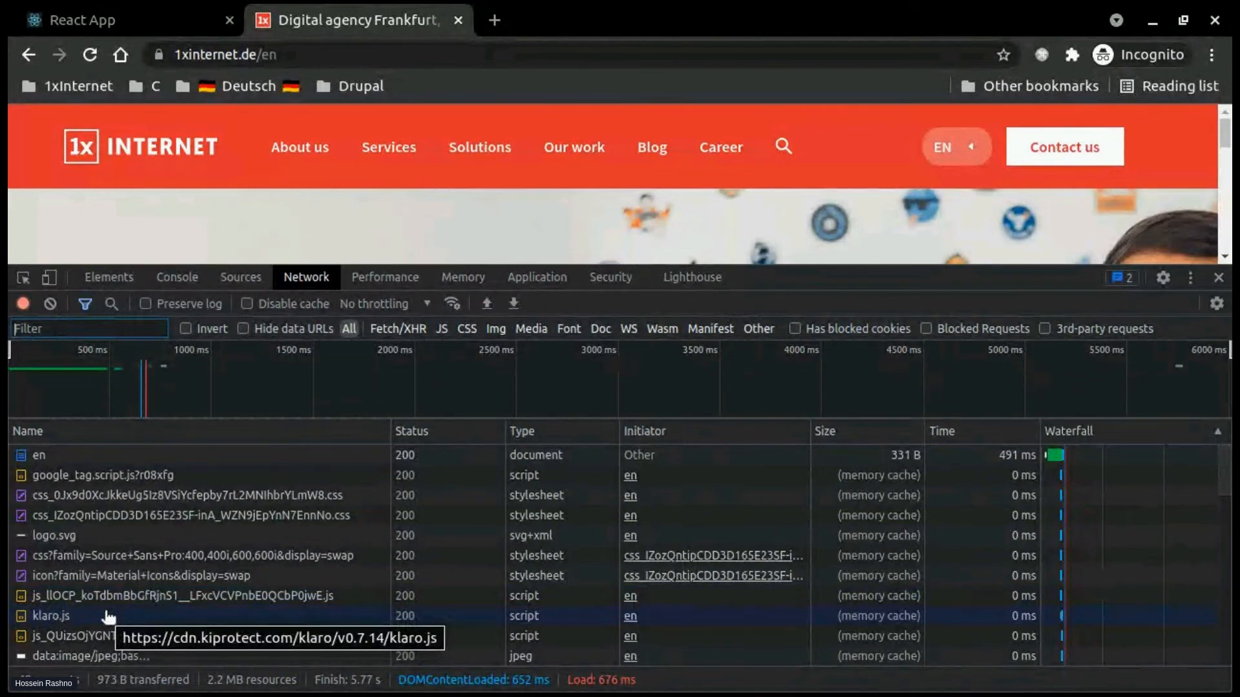
Filter the network requests by Klaro, try inverting the filter, and clear it again
text(Klaro)
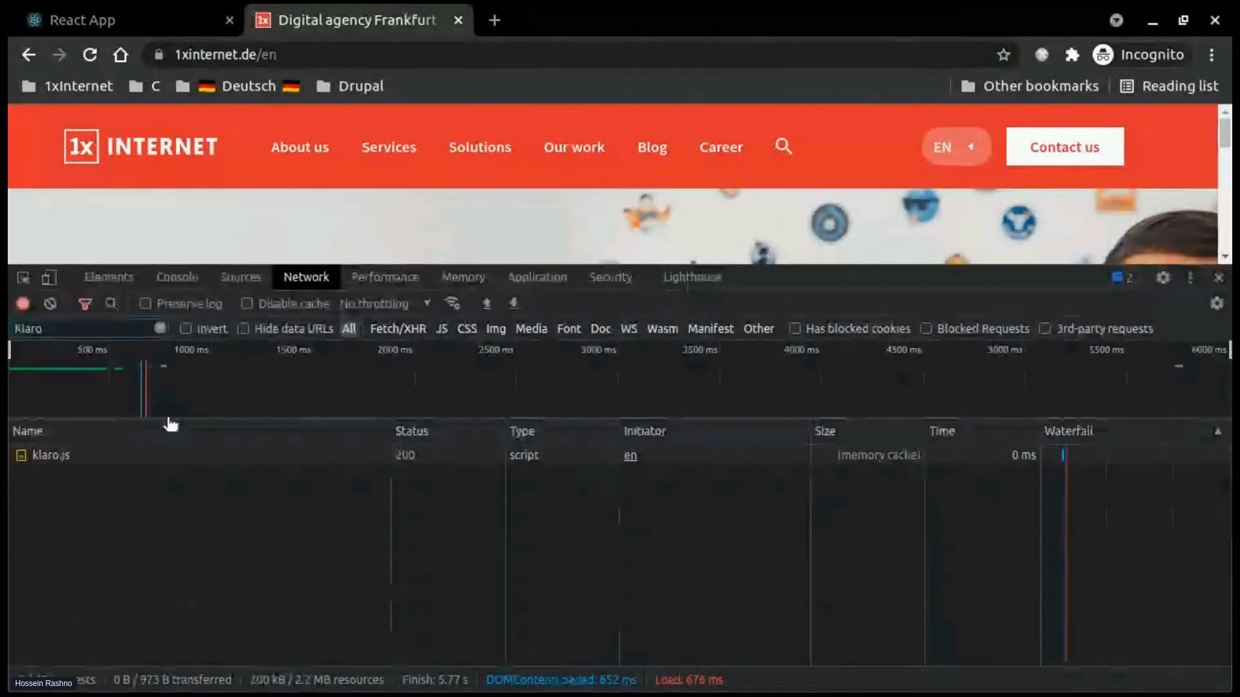
click(185, 329)
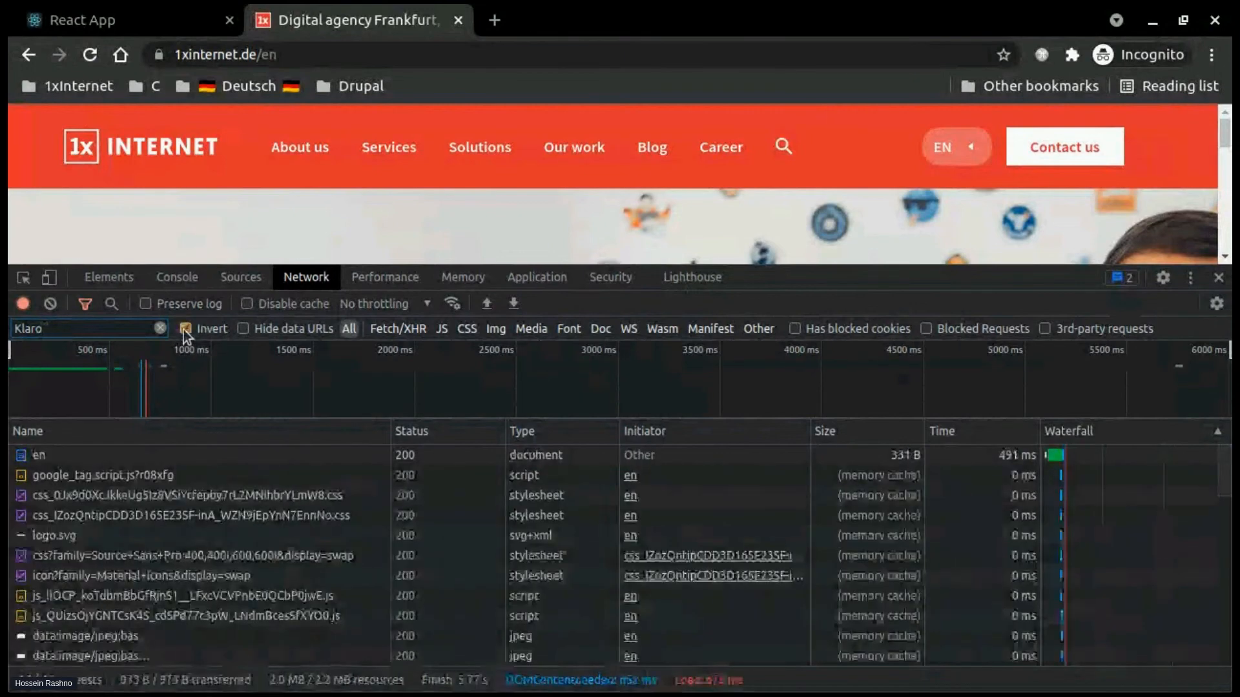
click(184, 330)
click(159, 329)
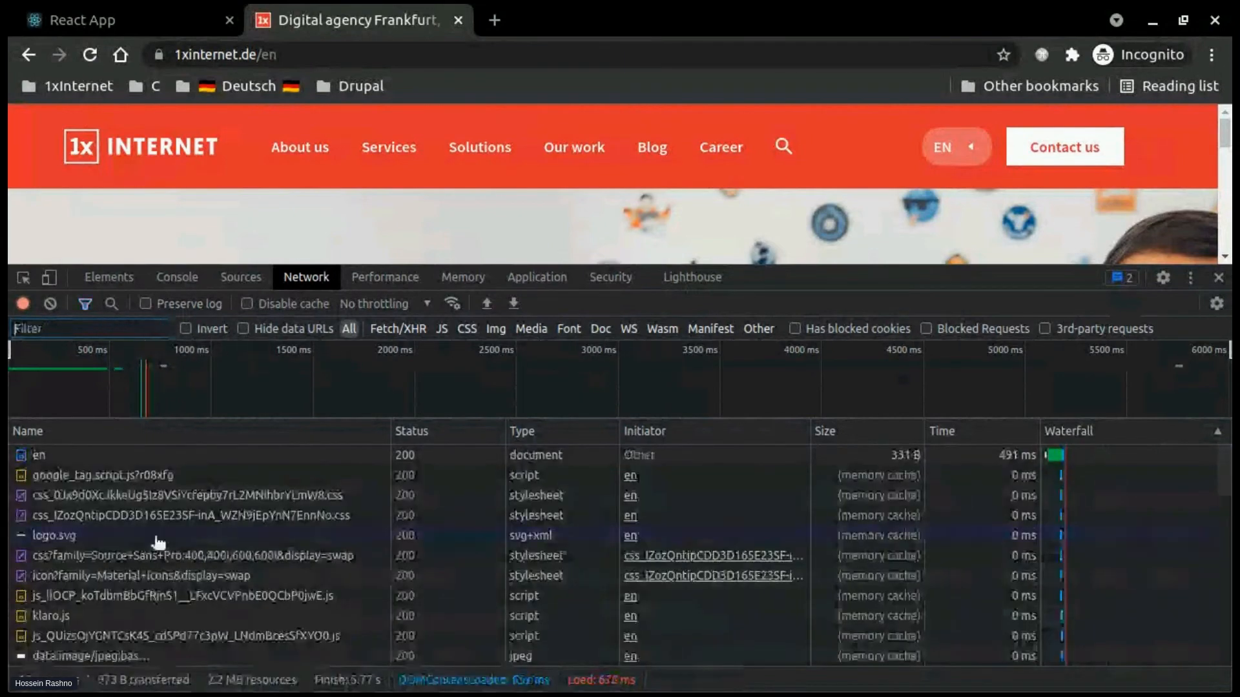
Hide the data URLs in the request list, review the remaining requests, and show the data URLs again
scroll(158, 546, down, 10)
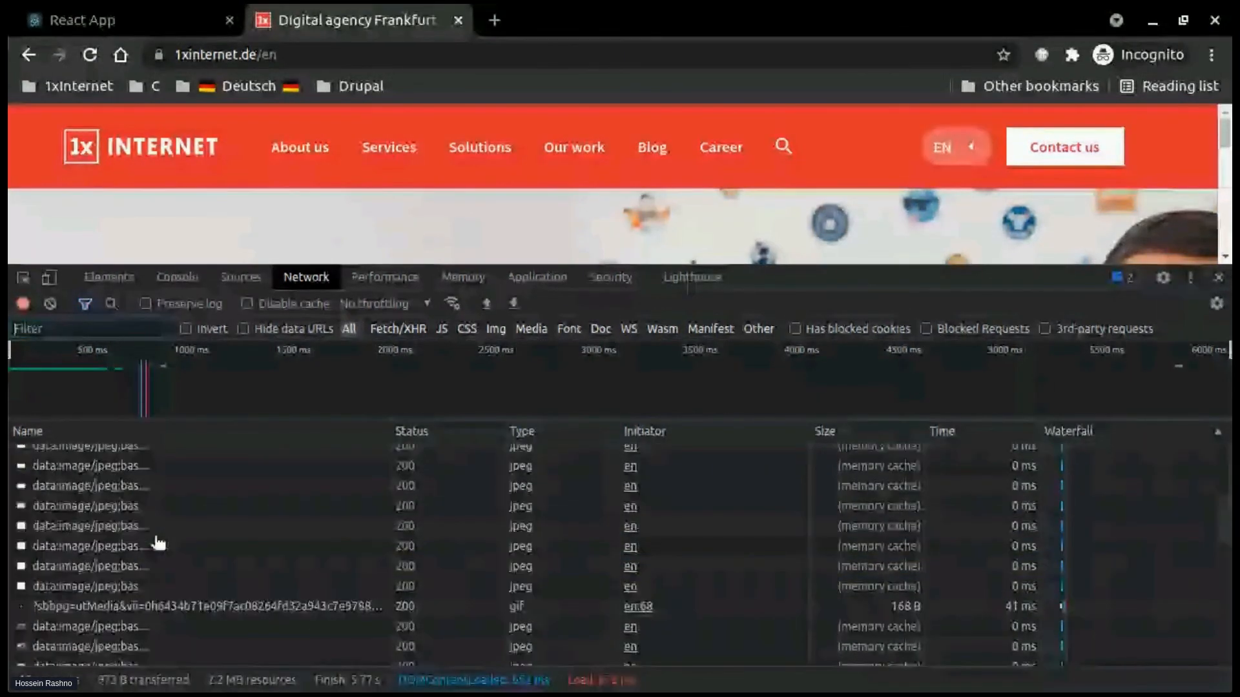
scroll(158, 545, up, 1)
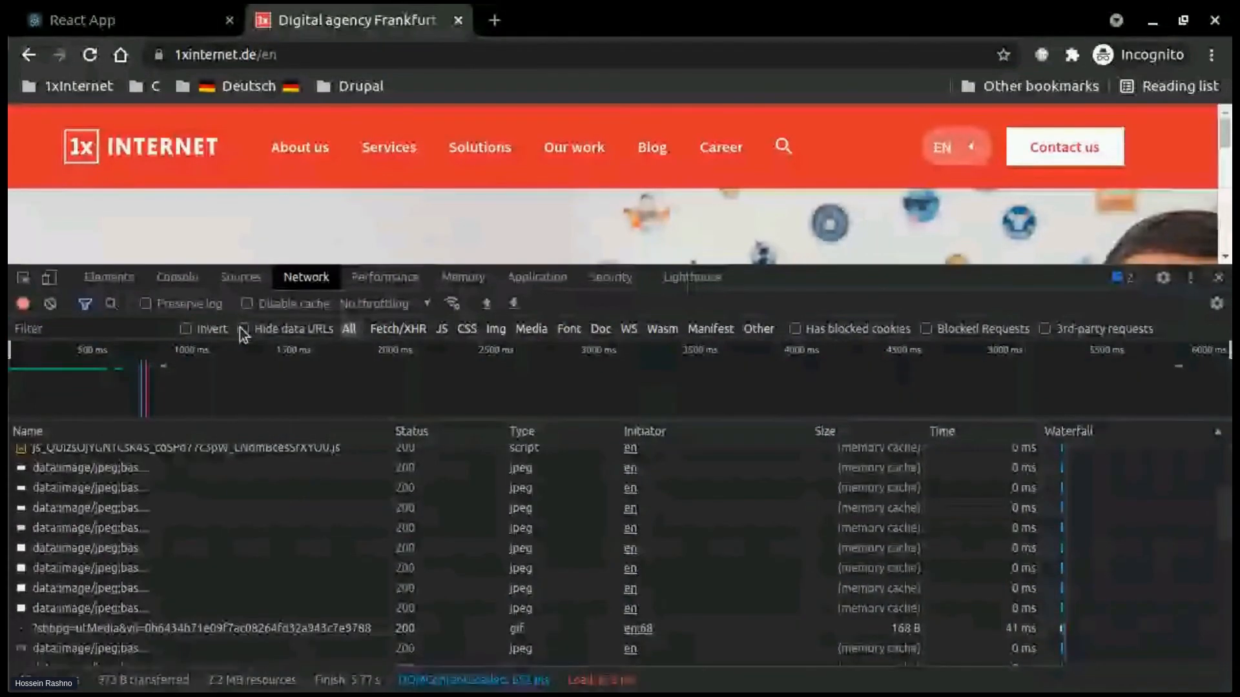
click(243, 329)
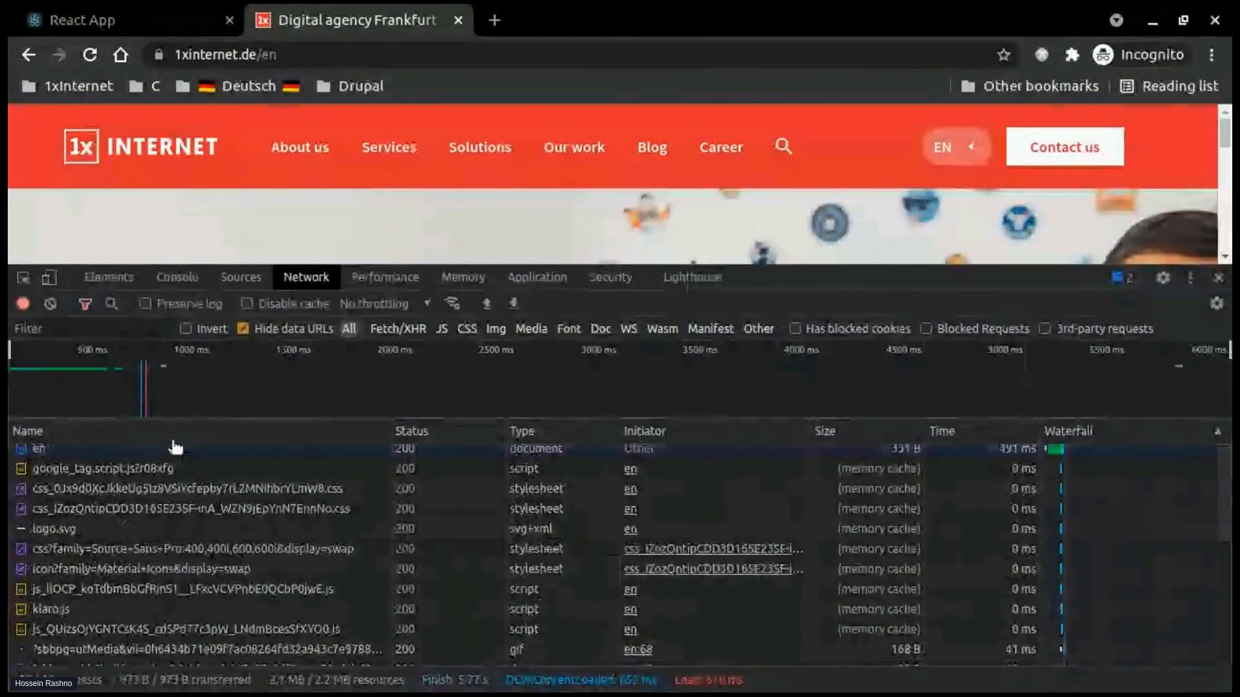
scroll(173, 588, down, 3)
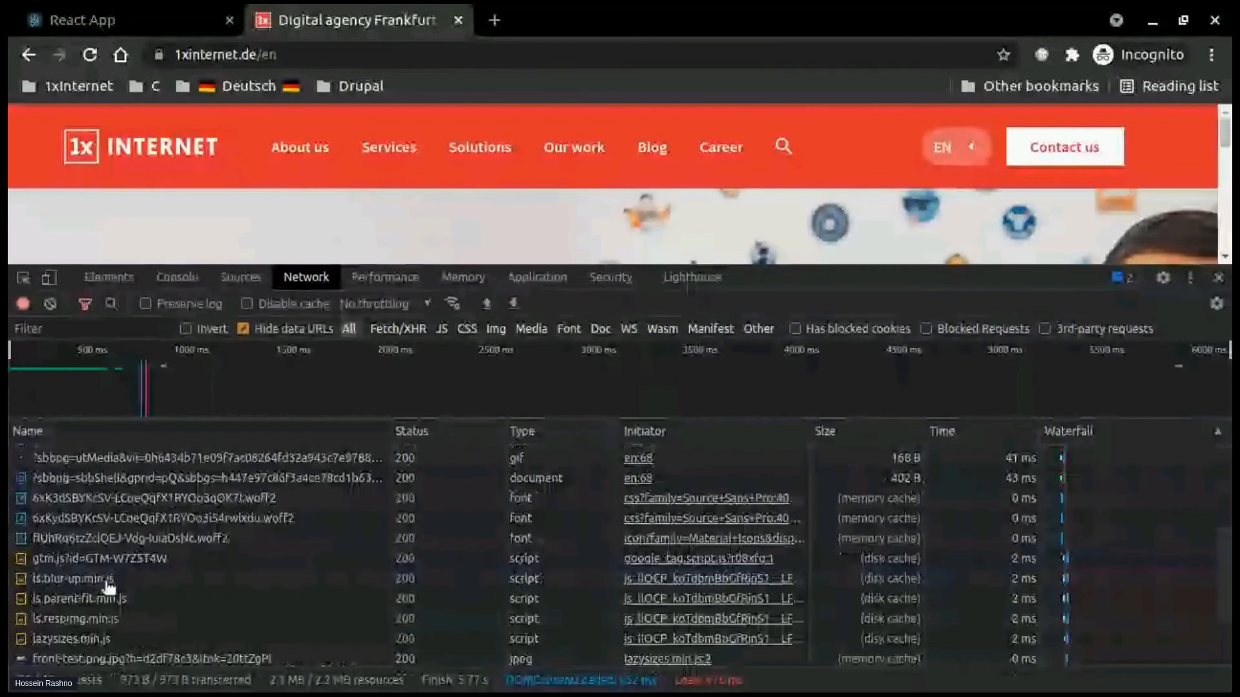
scroll(109, 587, down, 2)
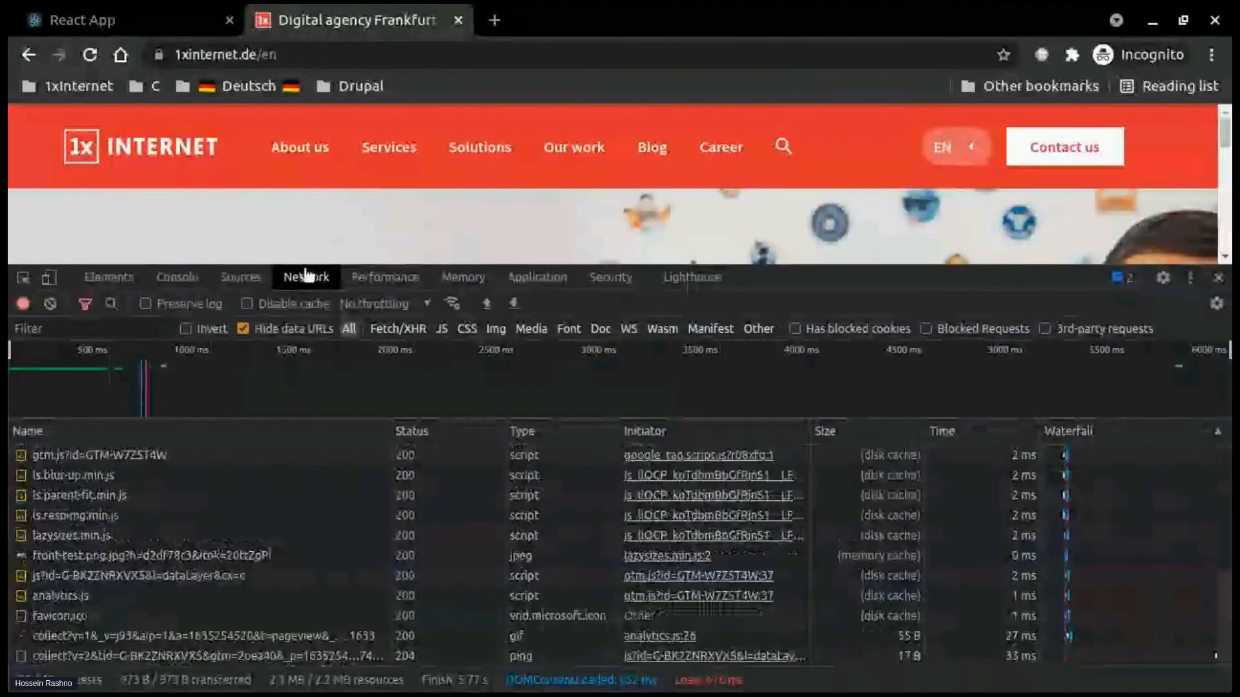
click(244, 329)
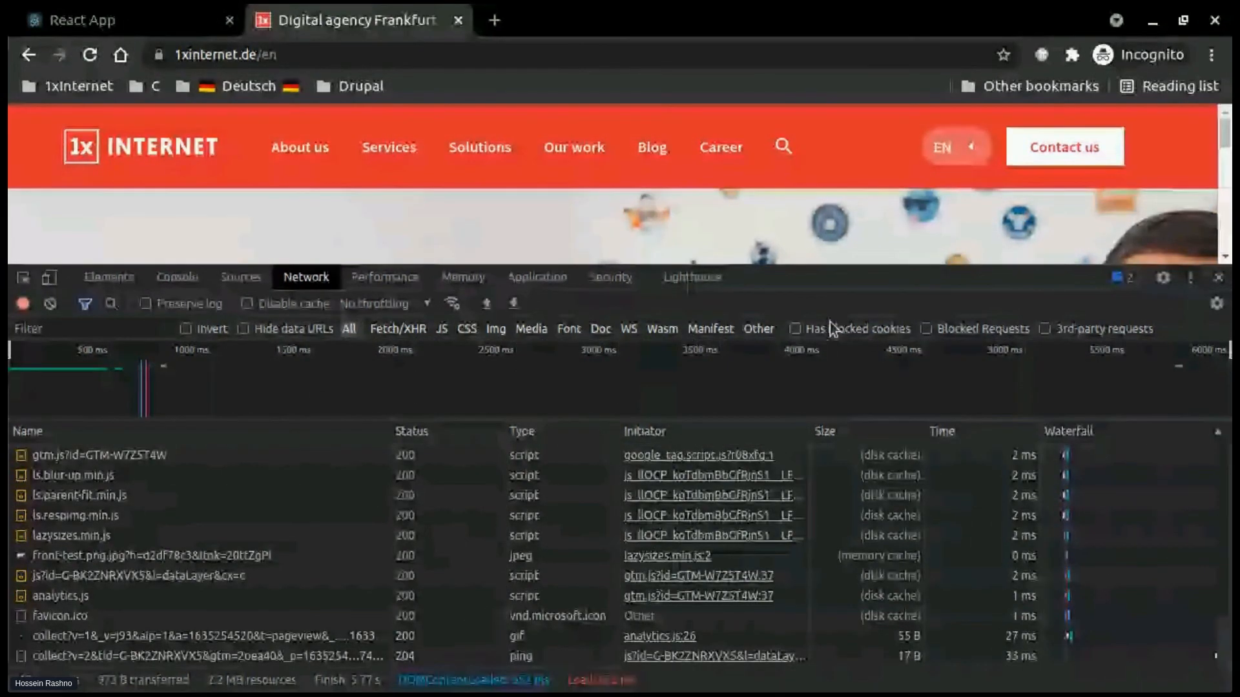
Try the blocked cookies, blocked requests and 3rd-party requests filters one after another, switching each off again
click(795, 329)
click(794, 330)
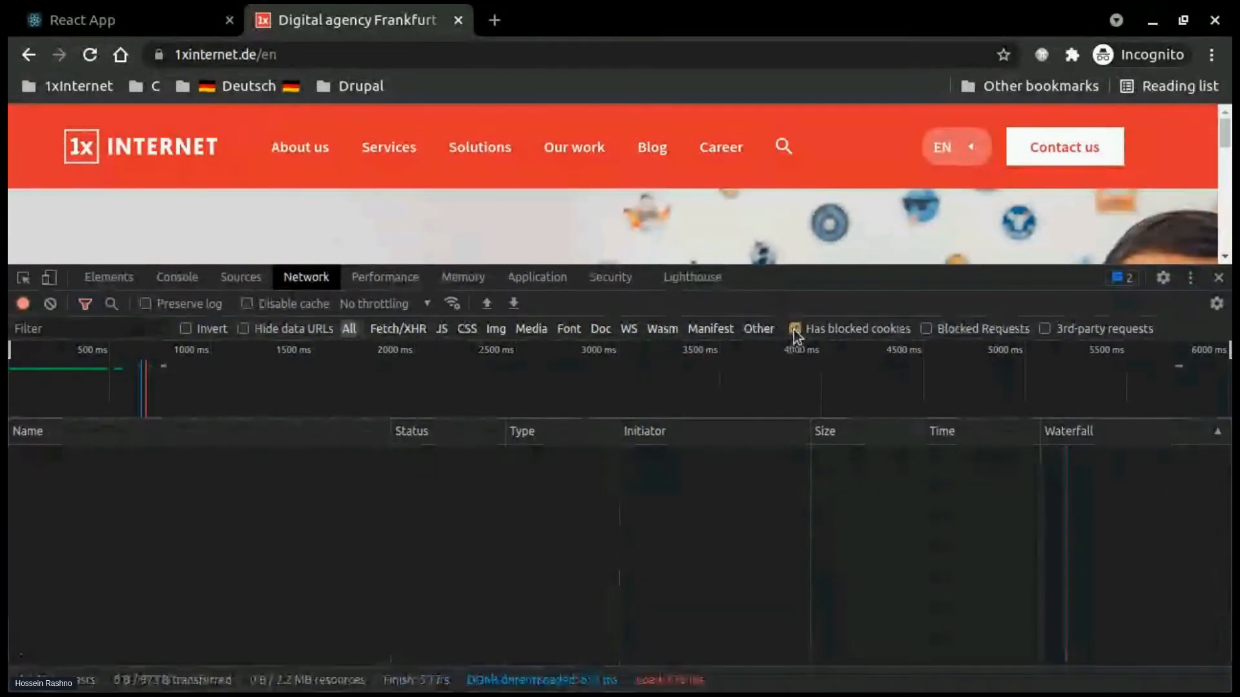
click(793, 330)
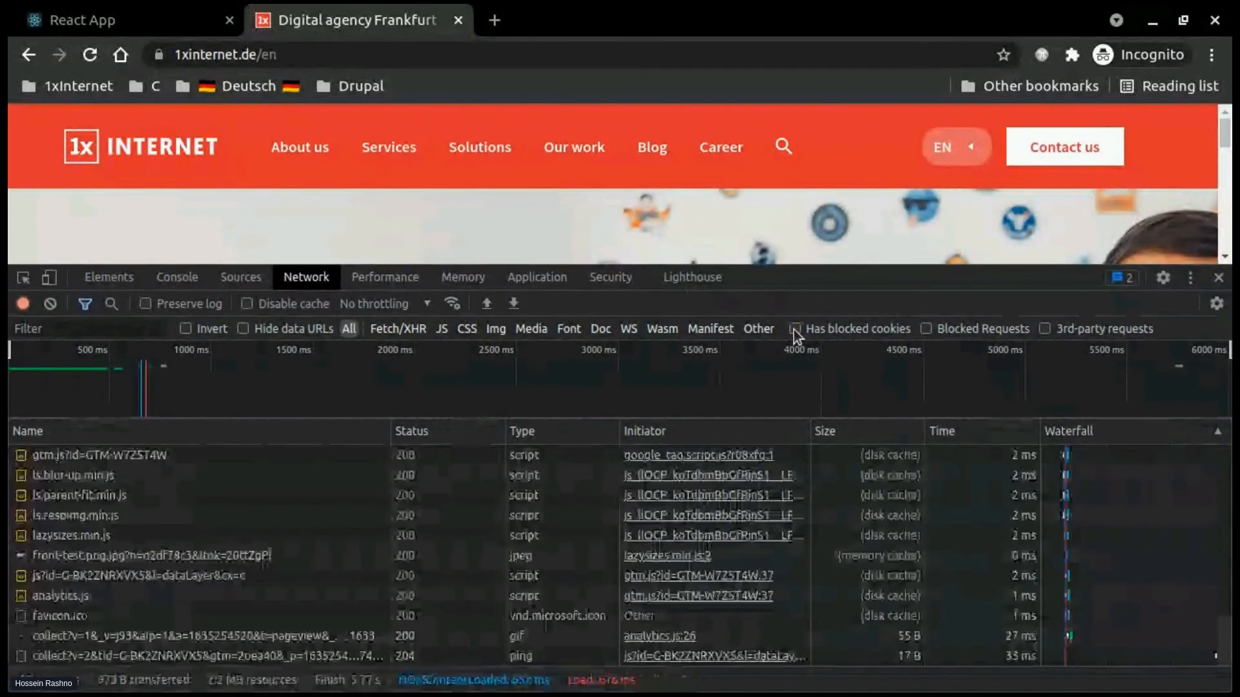
click(928, 328)
click(927, 328)
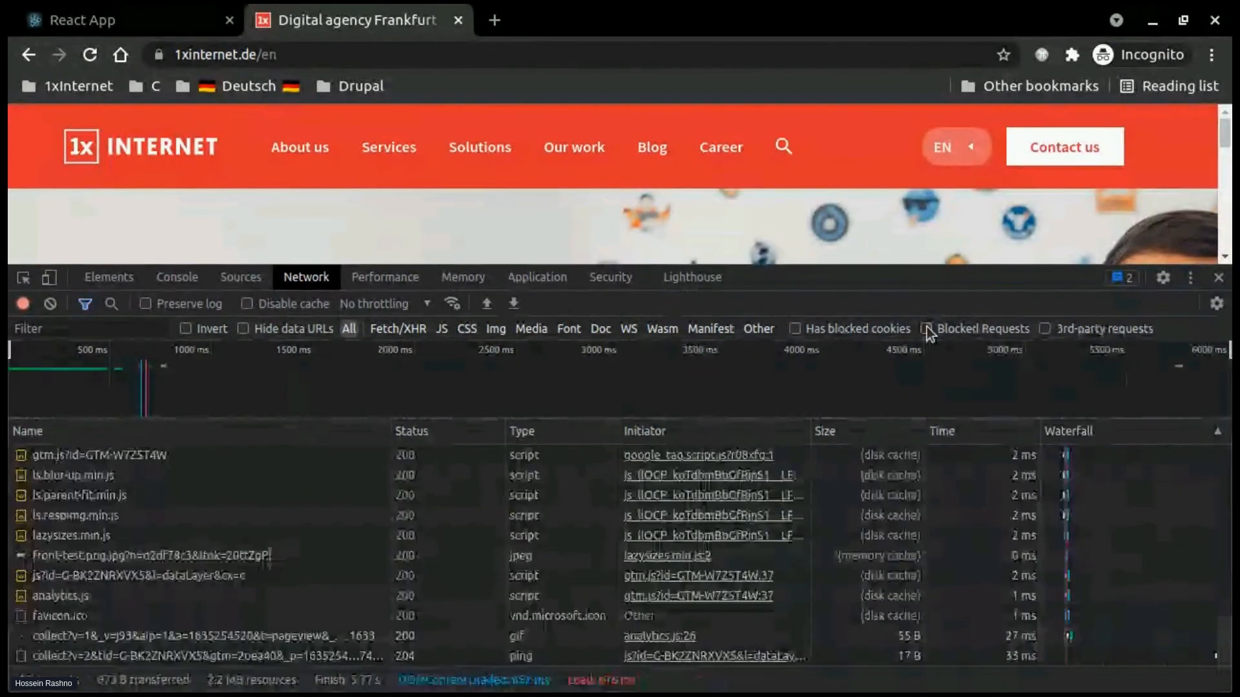
click(1046, 330)
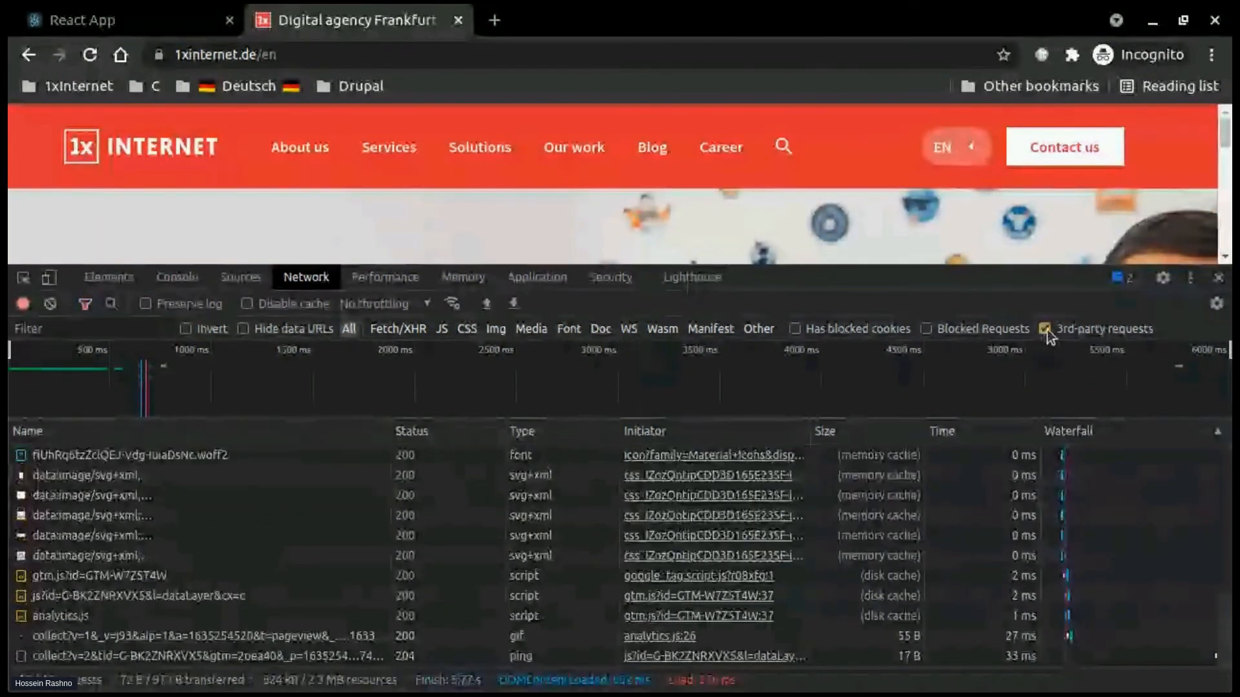
click(1045, 330)
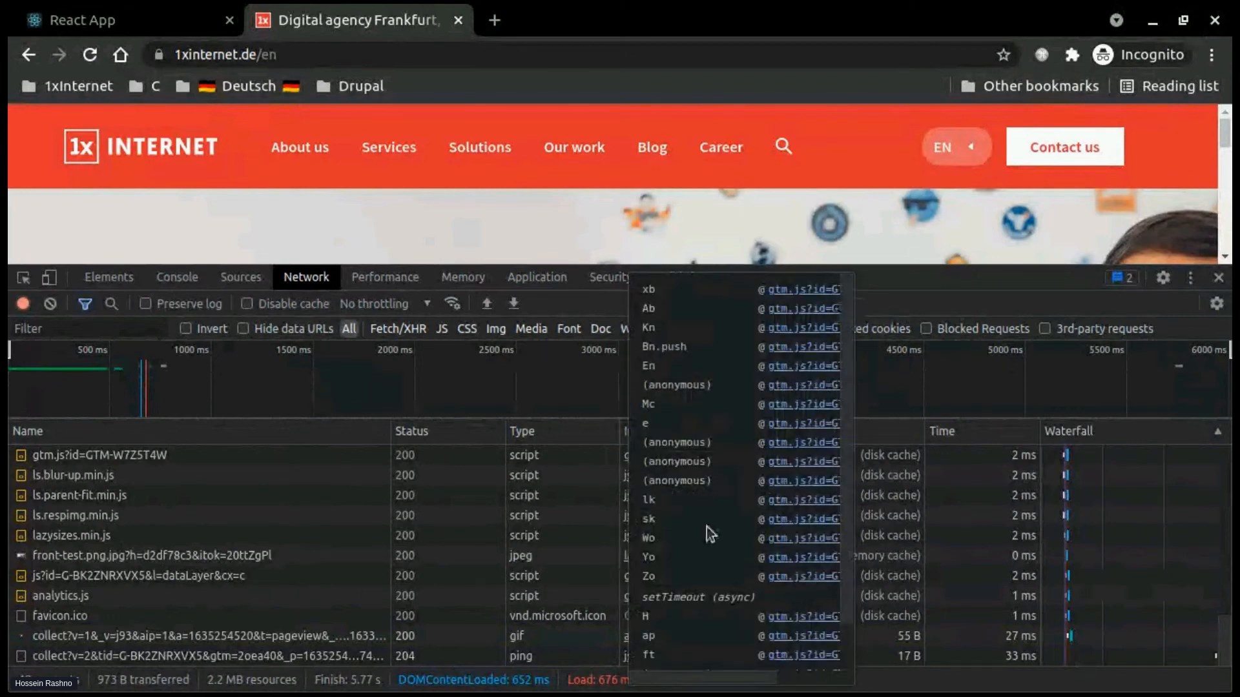
Limit the request list to the timeline range from about 300 to 800 ms and look through its requests
drag(512, 378, 498, 378)
drag(69, 376, 173, 374)
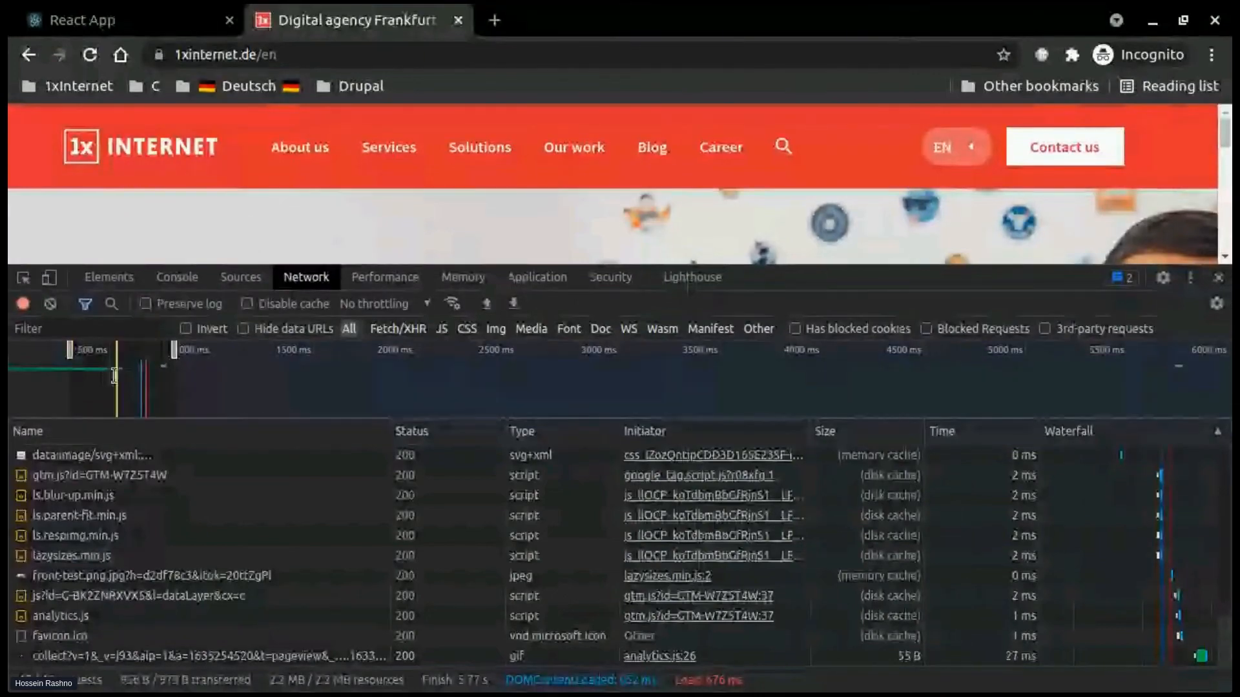
scroll(86, 556, up, 3)
scroll(87, 555, down, 3)
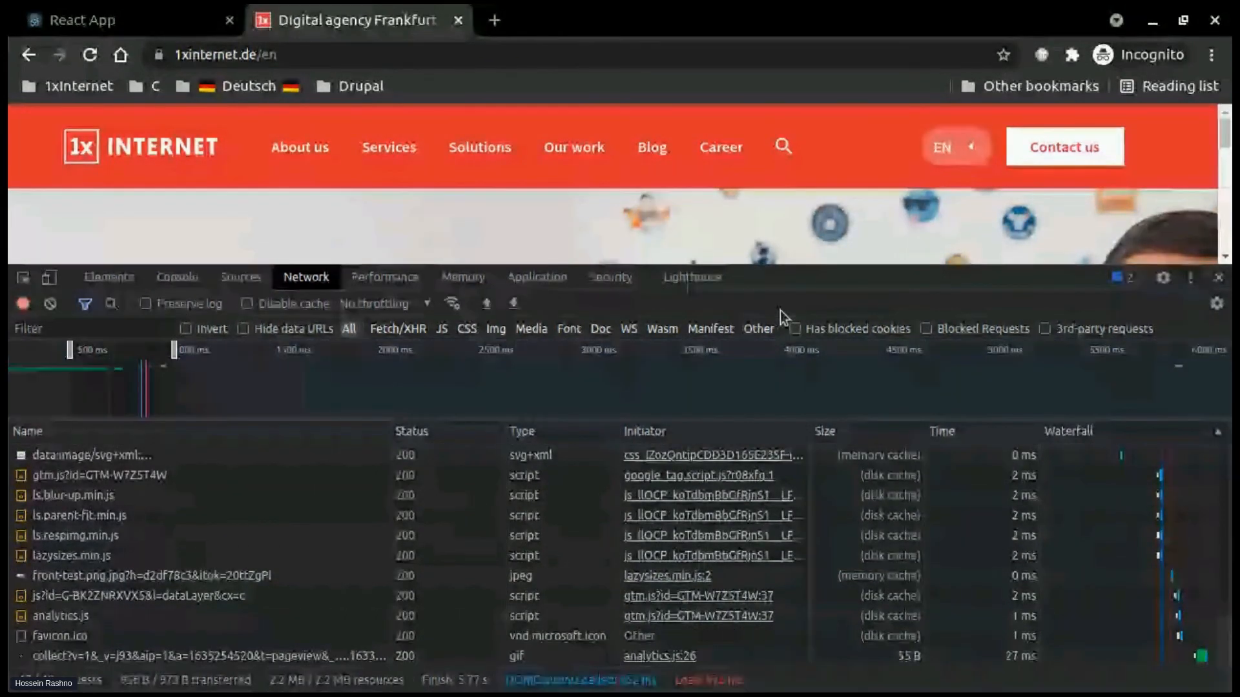
Show the Network request blocking drawer by searching the commands for block, and enable network request blocking
key(ctrl+shift+p)
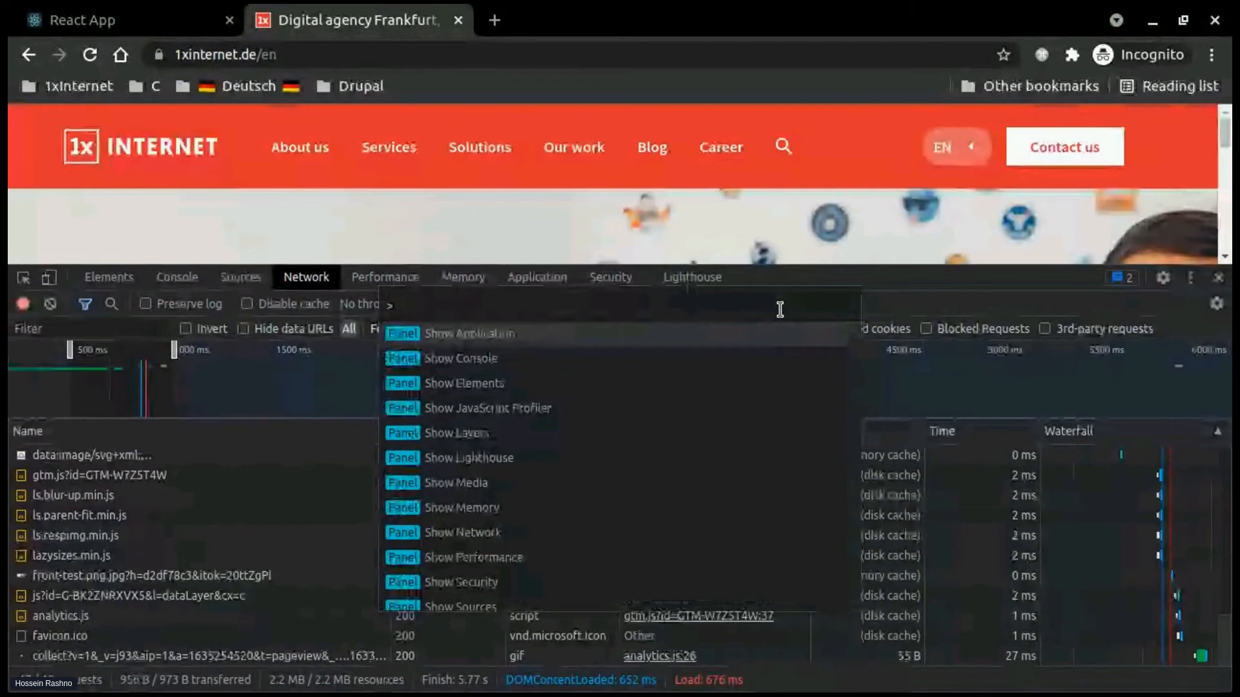
text(block)
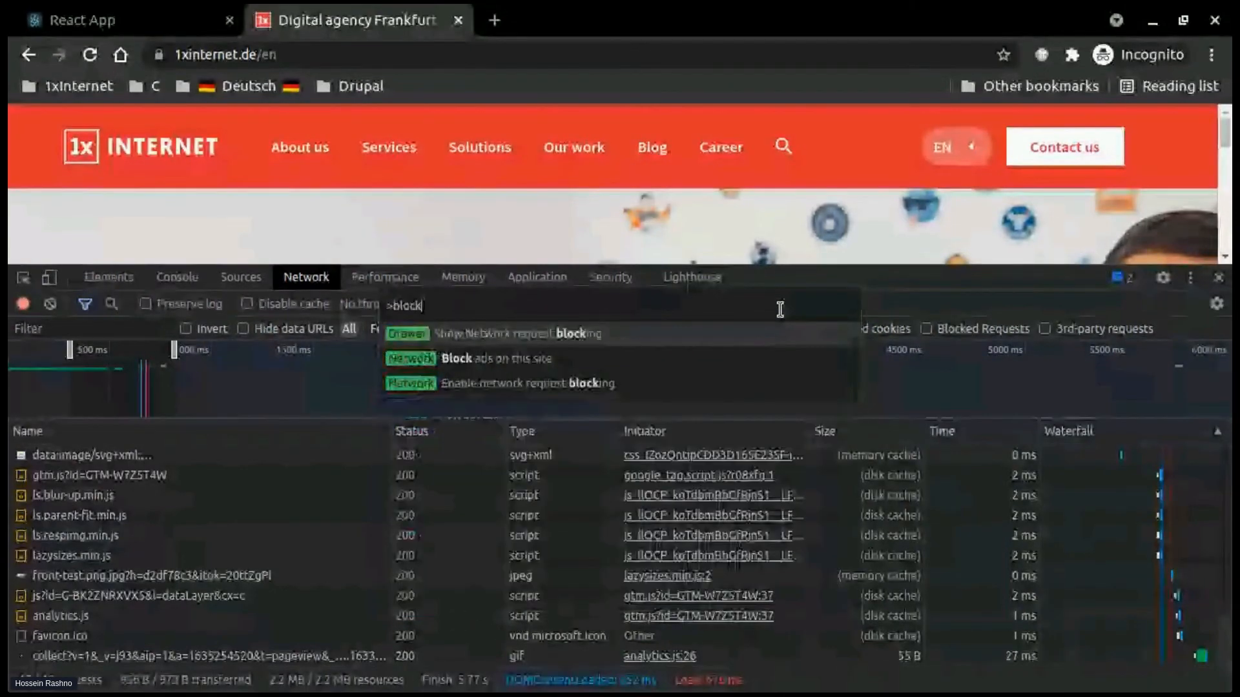
click(566, 346)
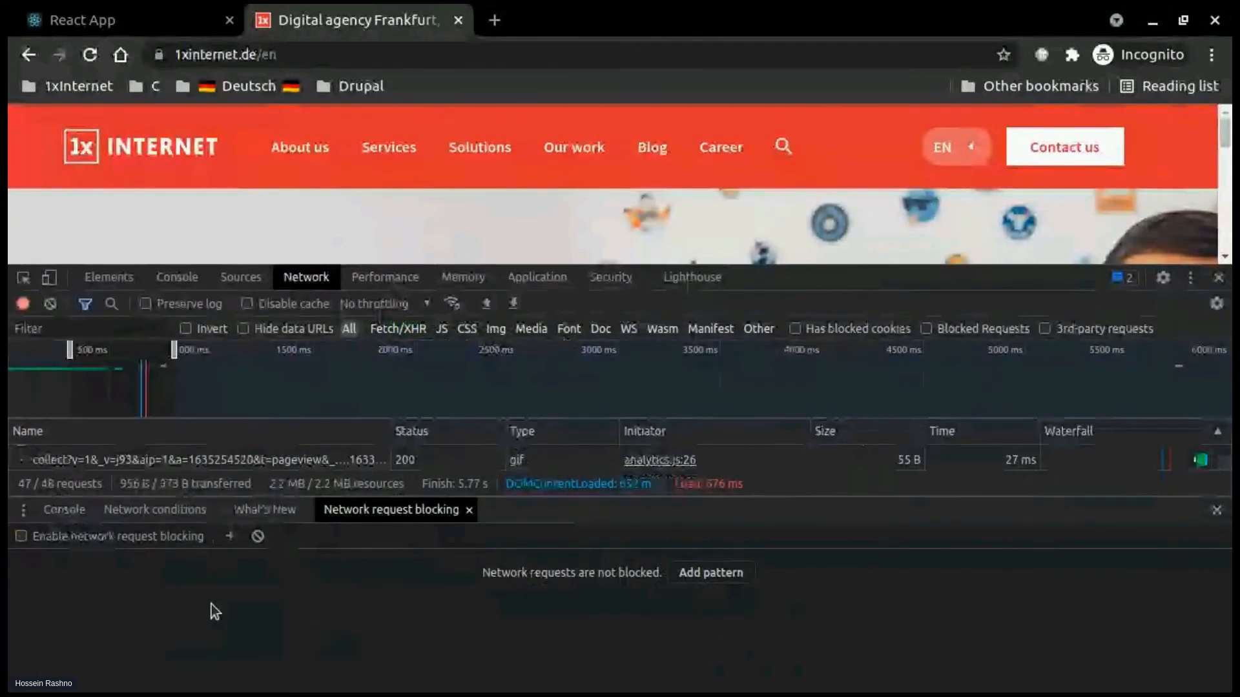
click(21, 536)
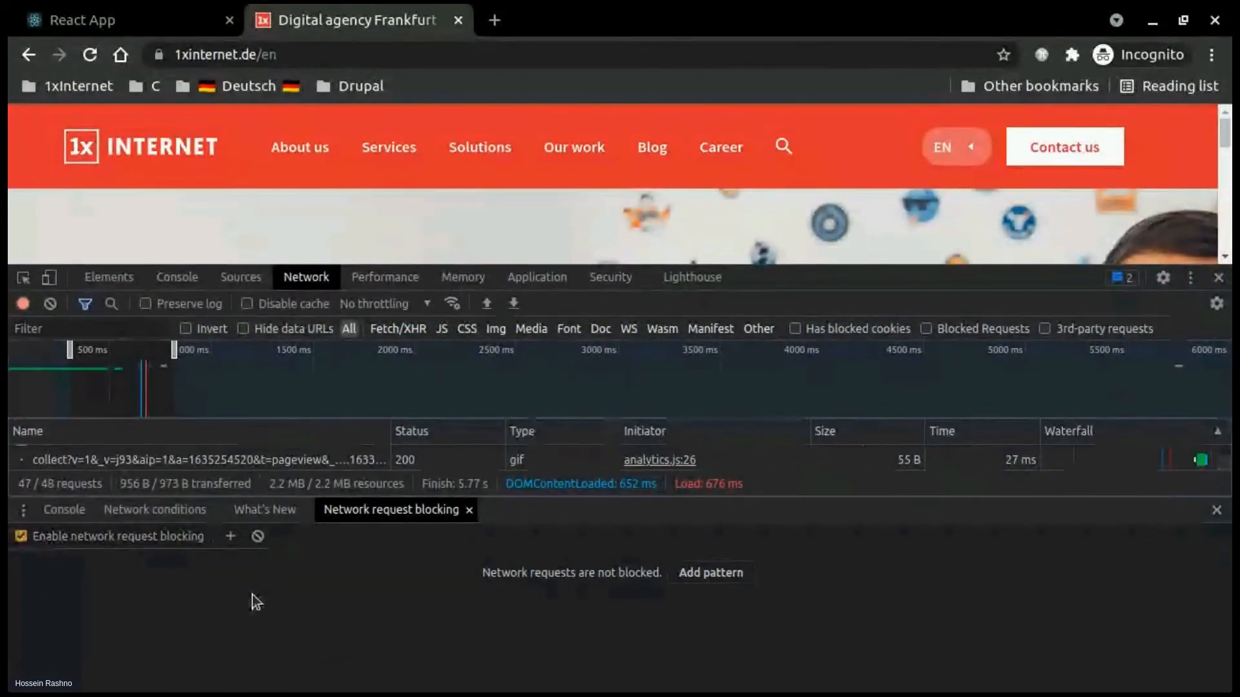
Add a request blocking pattern for google, enlarging the request list to look up a matching request name
click(231, 536)
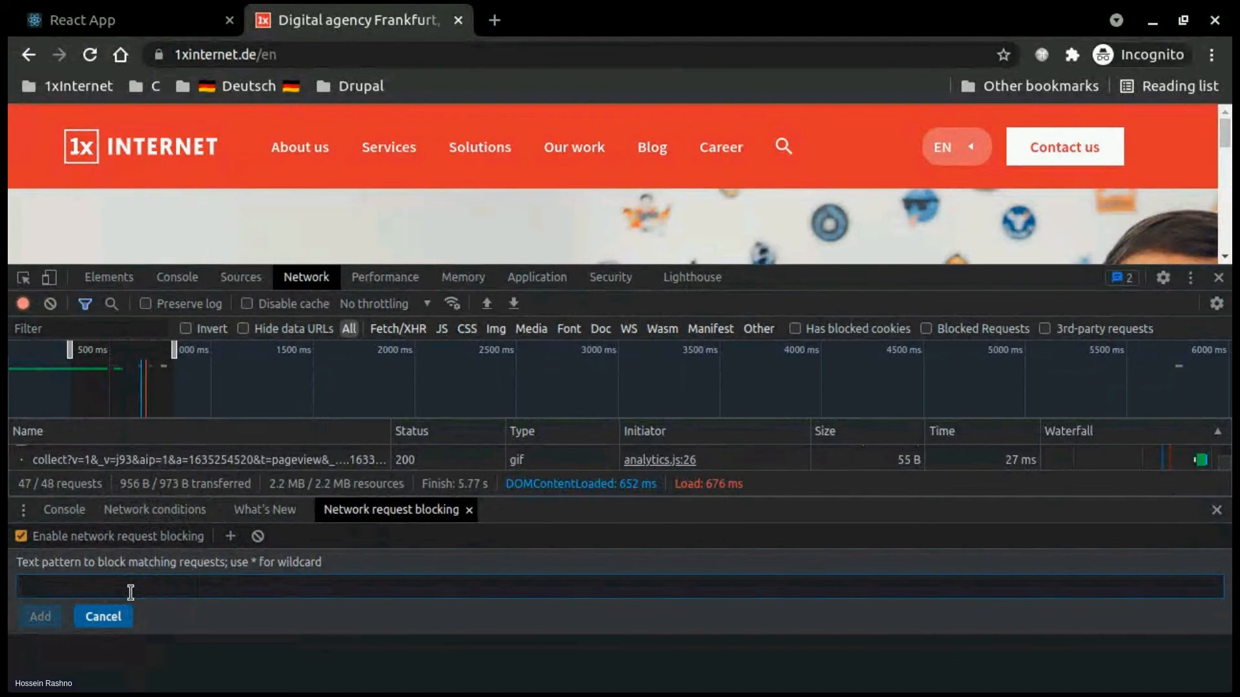
drag(780, 266, 786, 175)
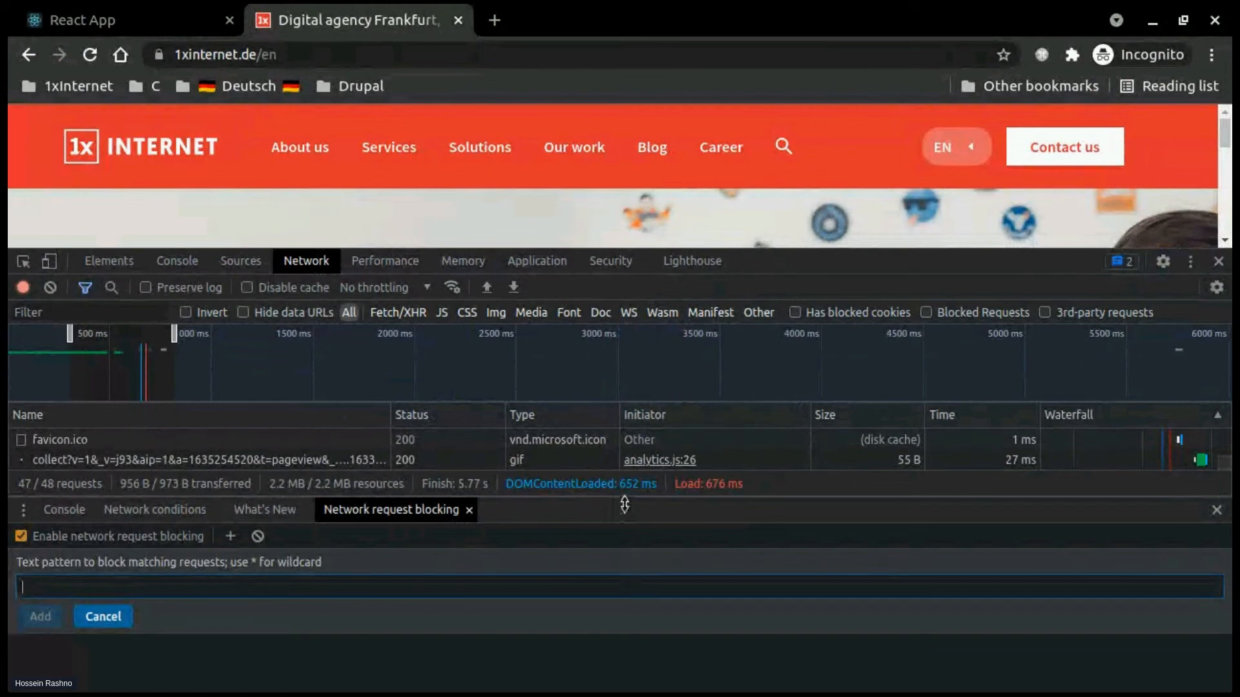
drag(624, 507, 624, 543)
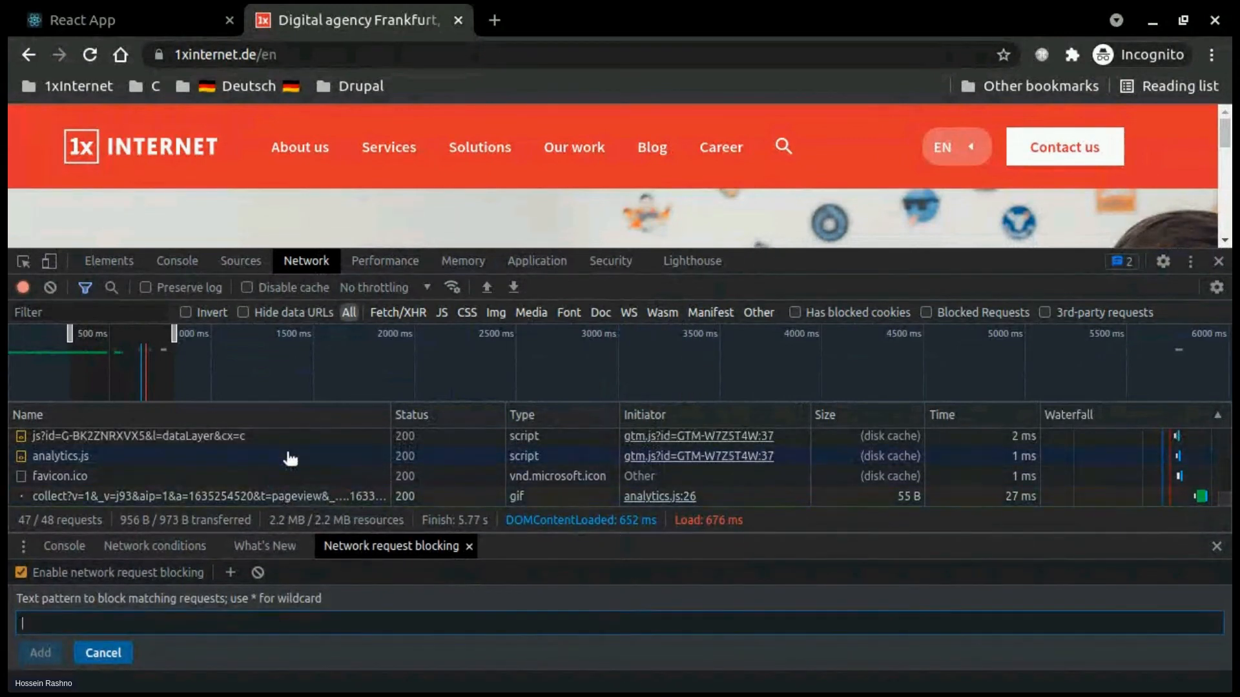
scroll(290, 458, up, 5)
scroll(291, 459, up, 5)
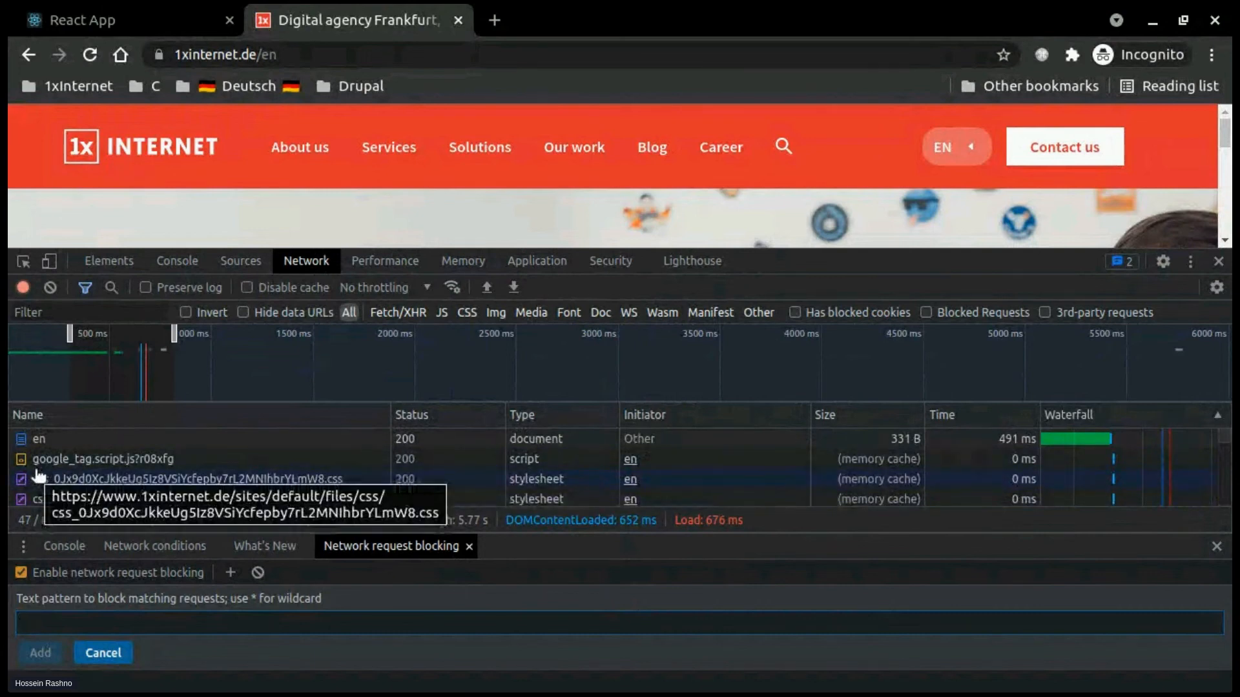
click(113, 623)
text(google)
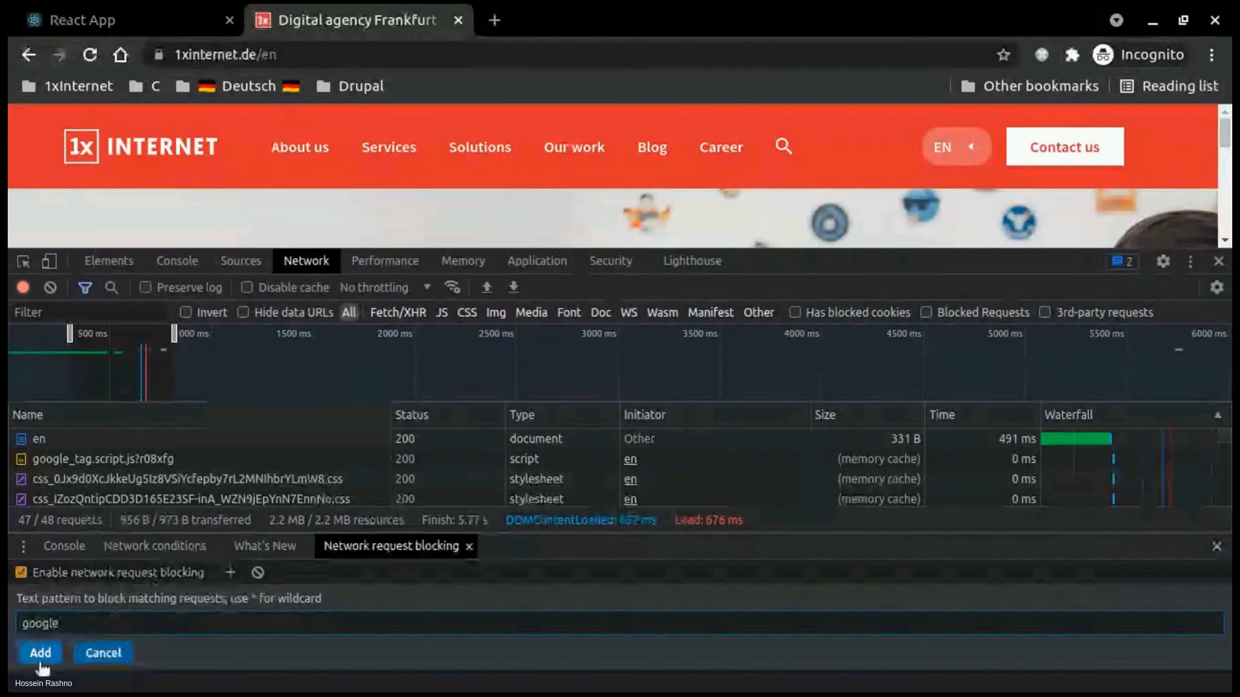
click(40, 653)
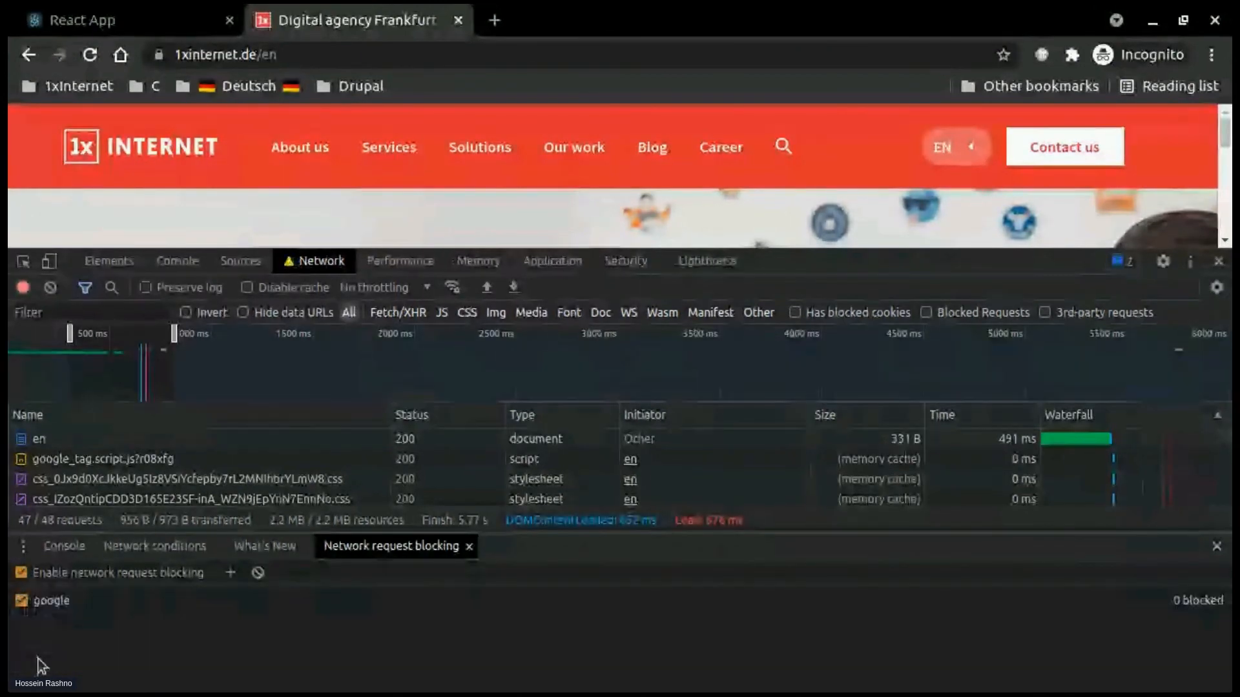
Clear the network log, reload the 1xINTERNET page, and show only blocked requests while checking how the page renders
click(50, 288)
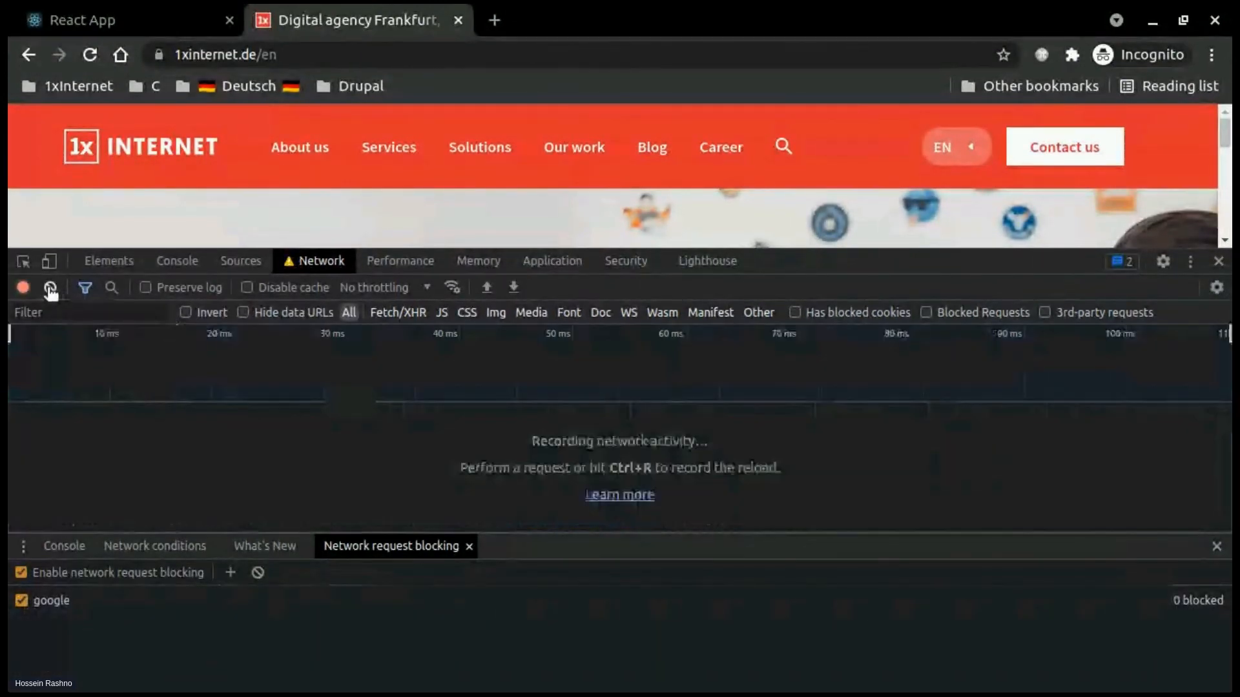
click(90, 55)
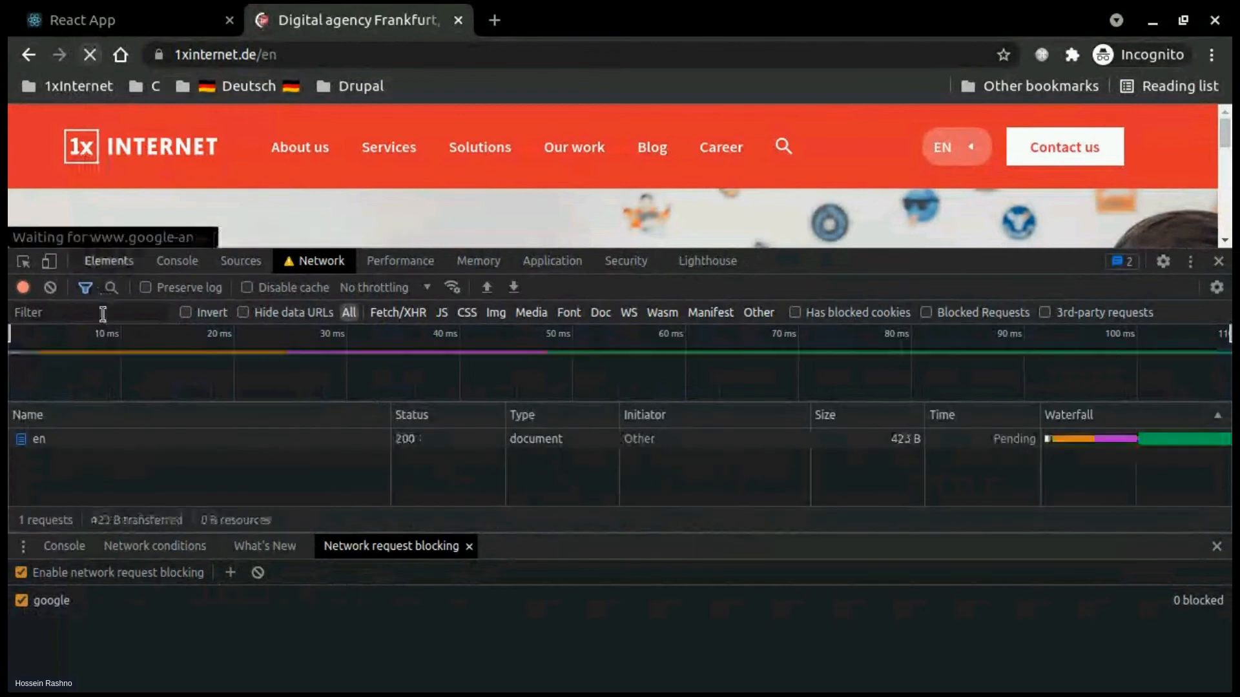
click(927, 312)
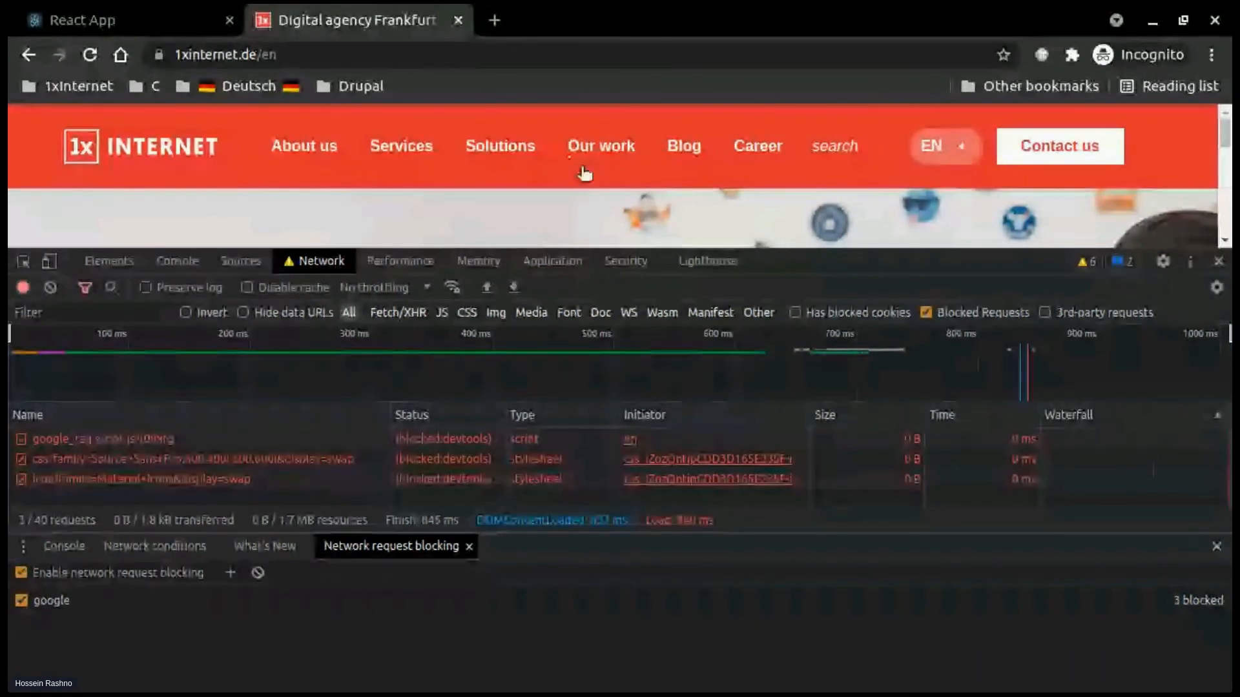
scroll(601, 213, down, 5)
scroll(618, 239, down, 5)
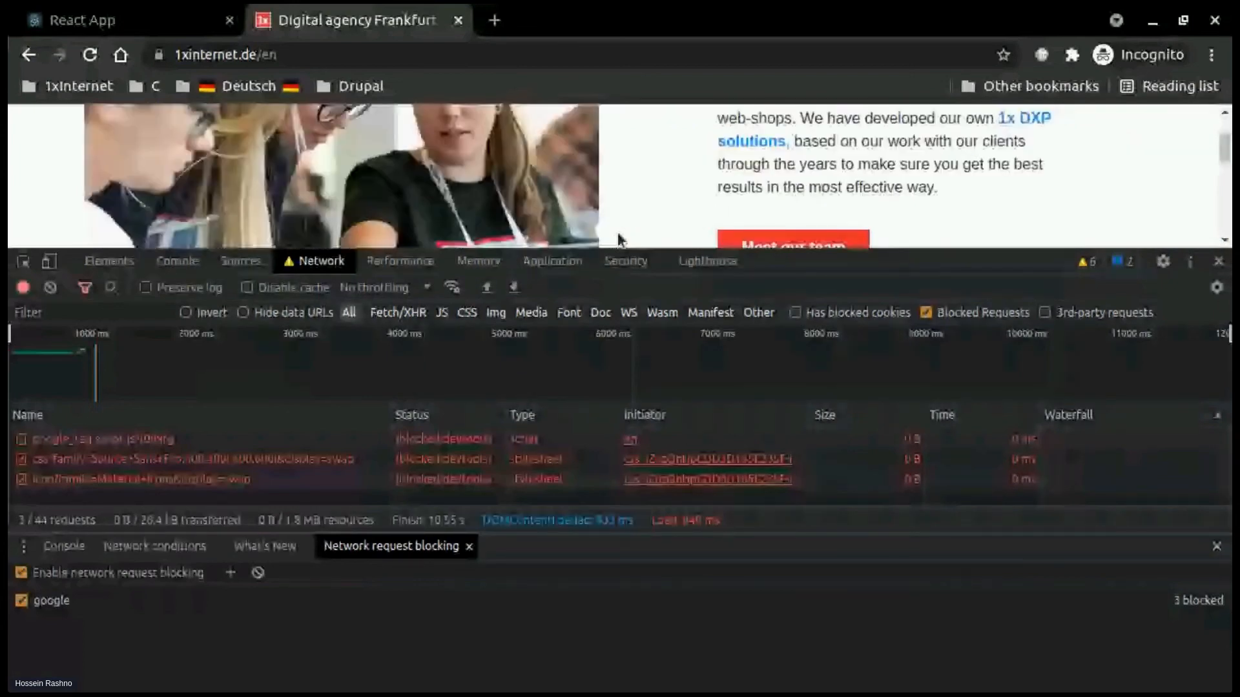
scroll(618, 240, up, 10)
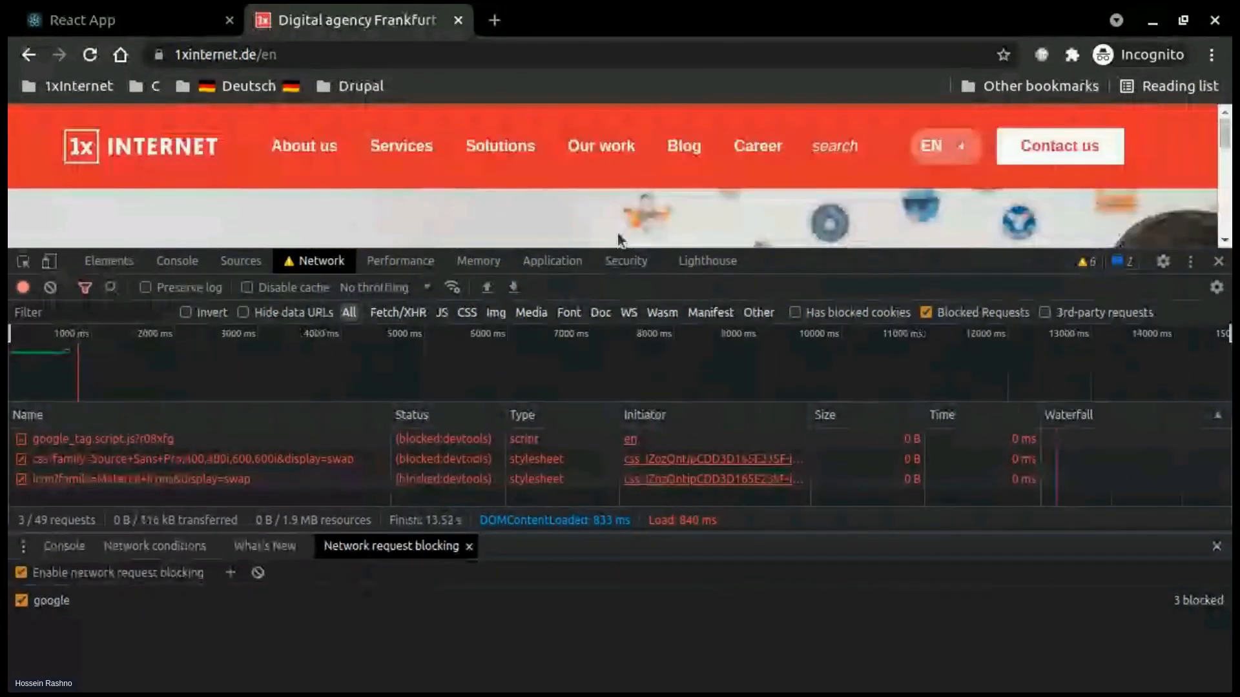
Switch off the google pattern and network request blocking, remove the blocked requests filter, and clear the network log
click(21, 601)
click(21, 573)
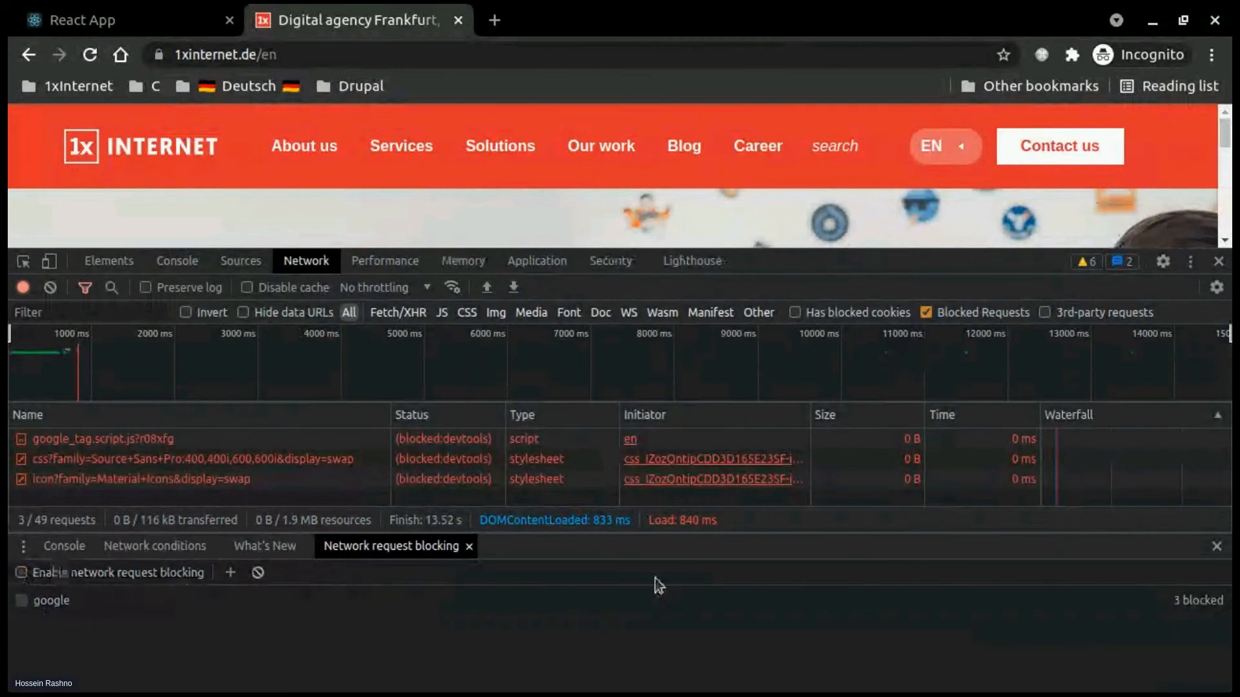
click(927, 312)
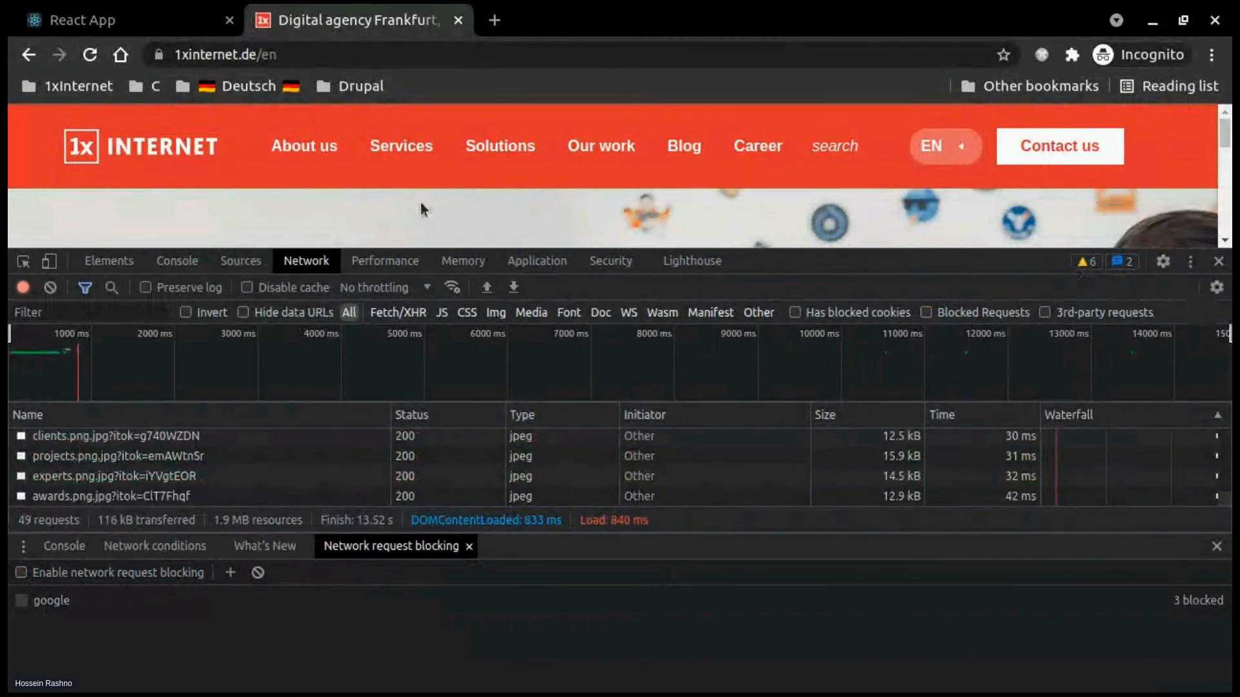
click(51, 288)
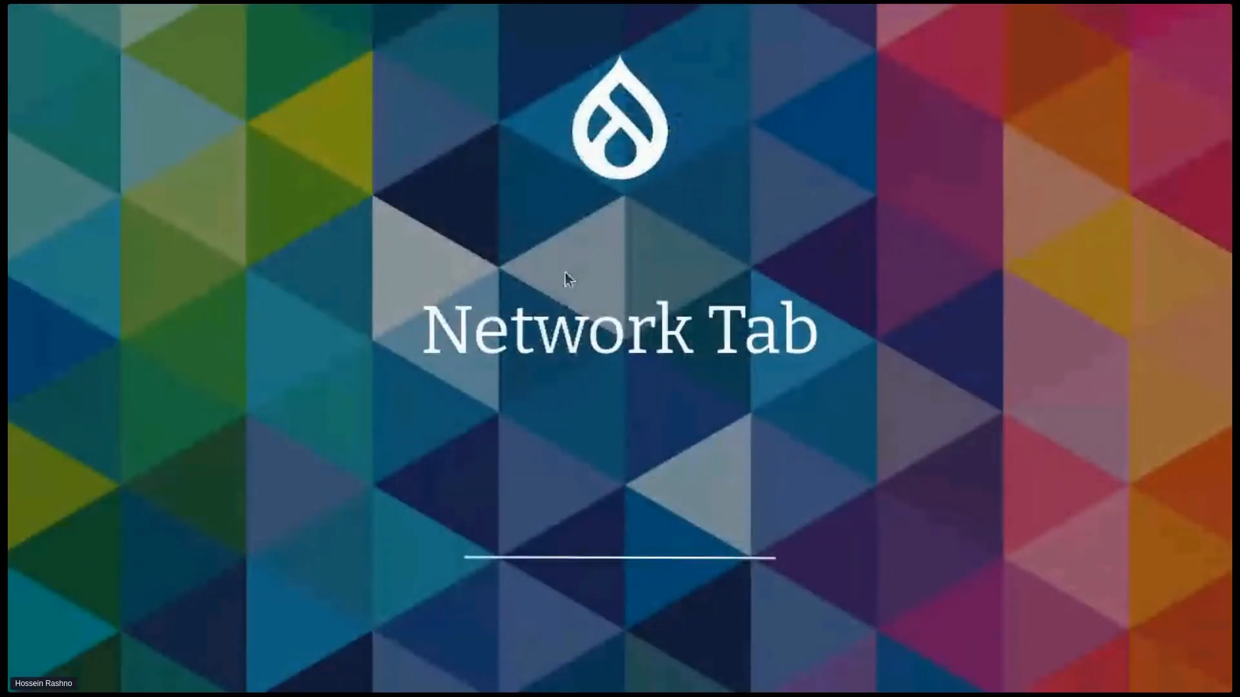
click(567, 272)
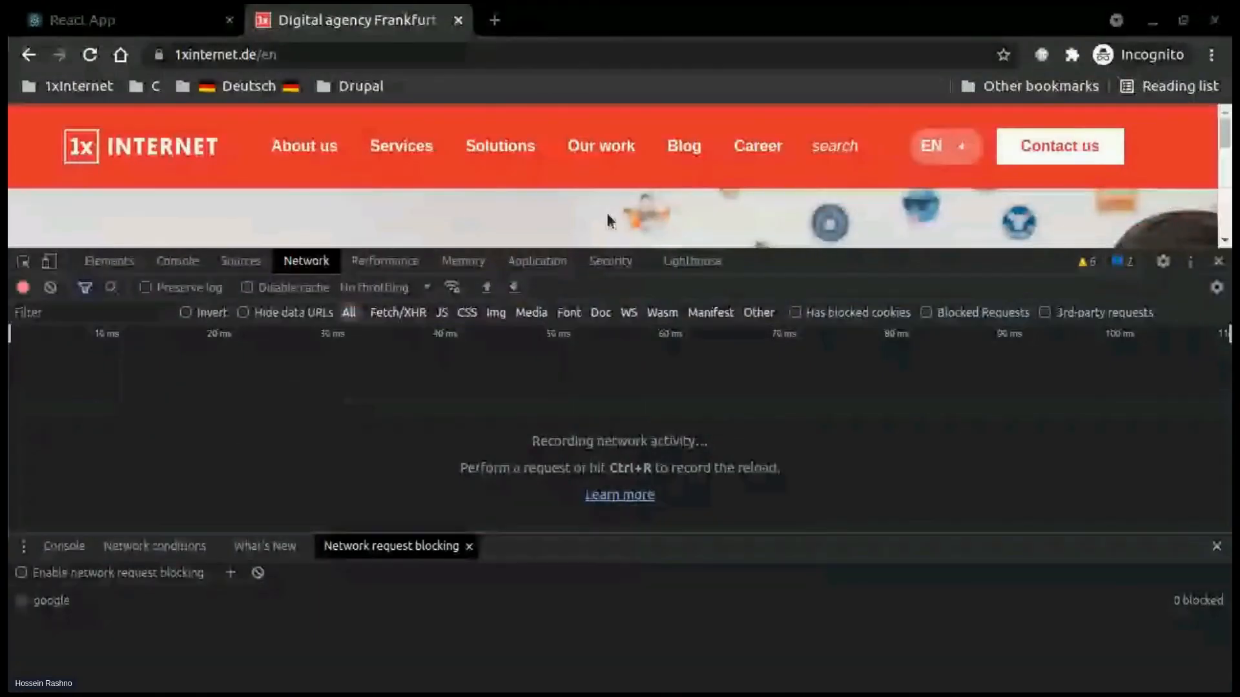
Close the 1xINTERNET page and go to the JS Breakpoints page of the workshop app through its home page
click(457, 20)
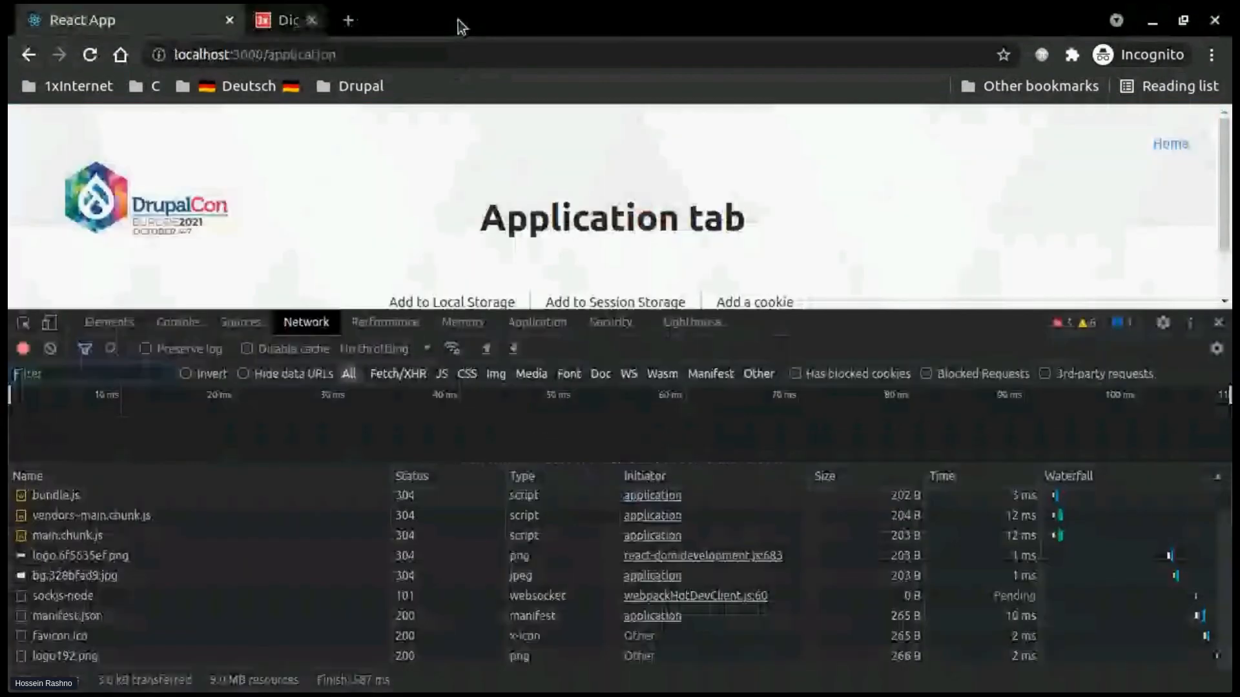
drag(897, 311, 897, 452)
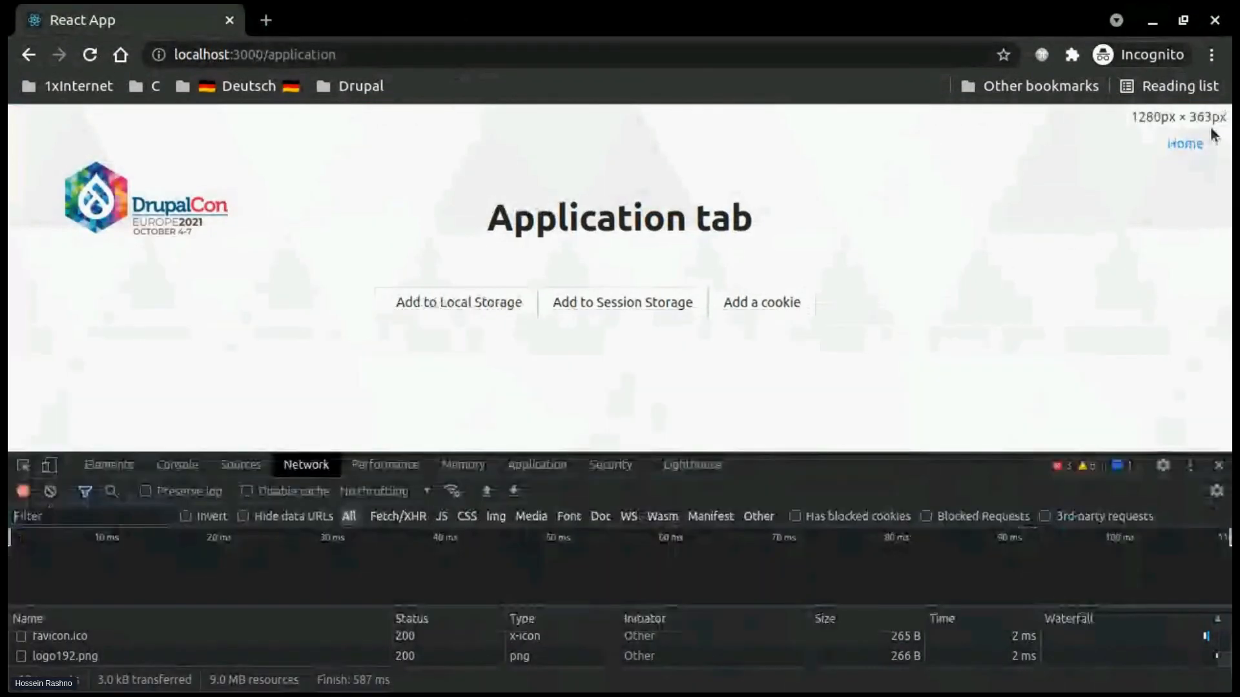
click(1185, 149)
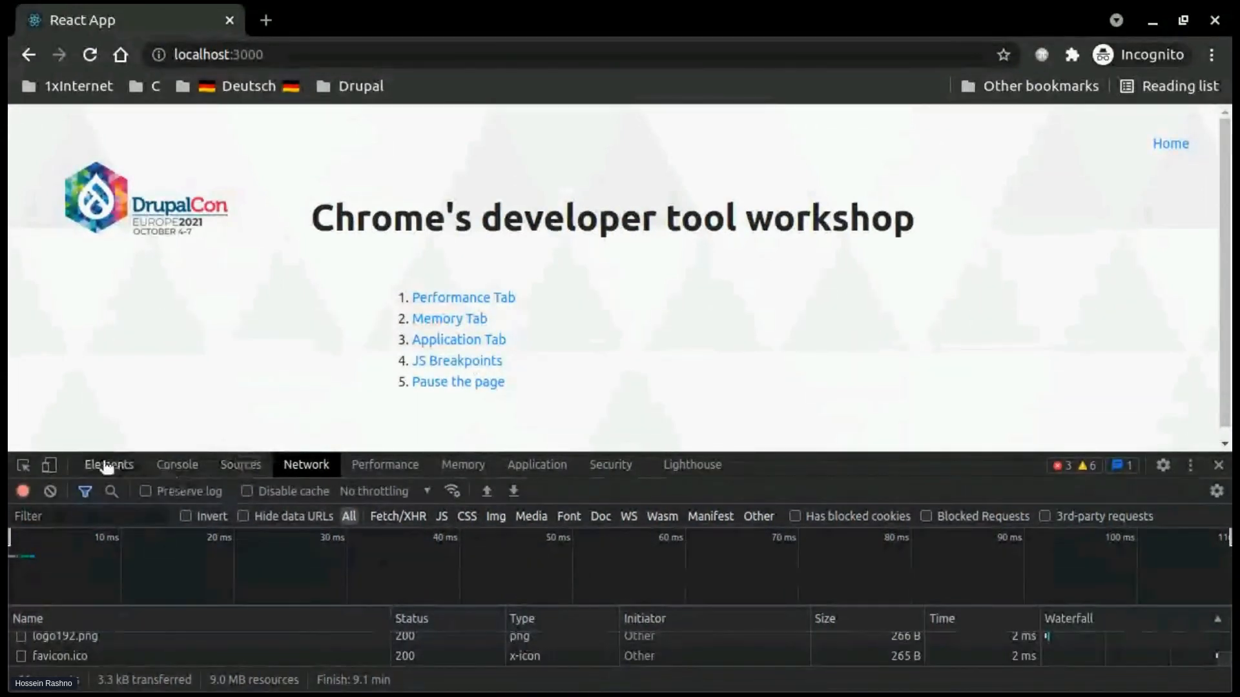
click(456, 361)
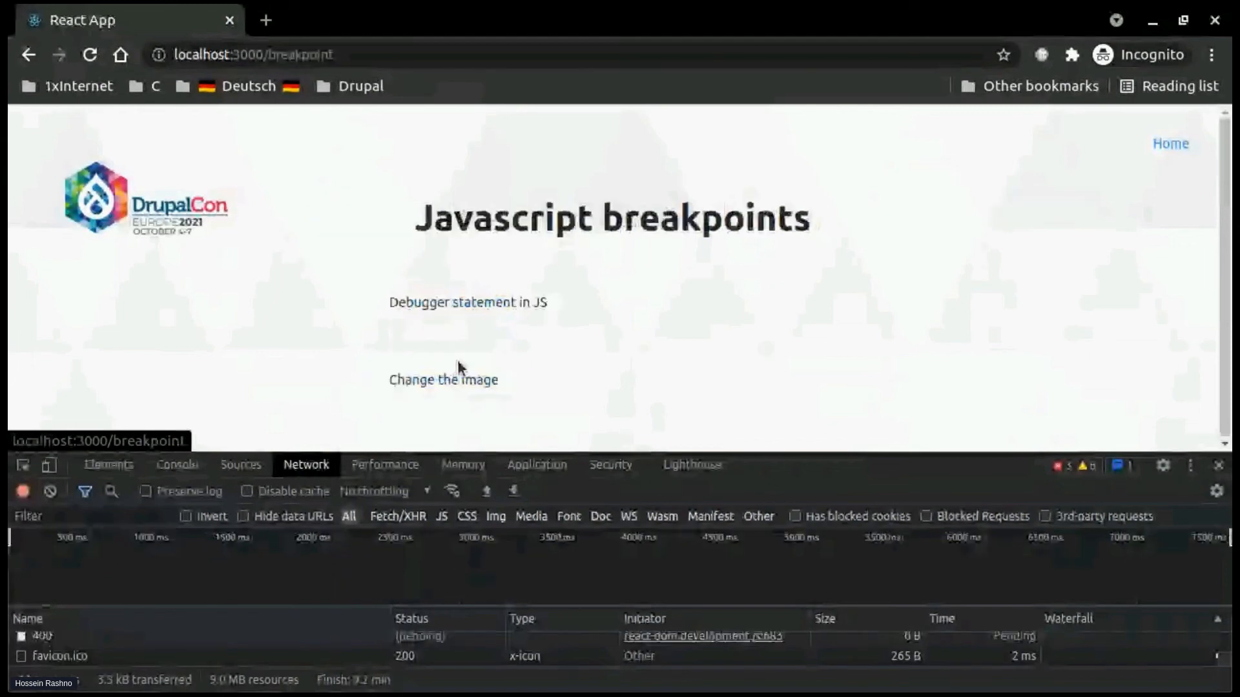
drag(842, 454, 869, 367)
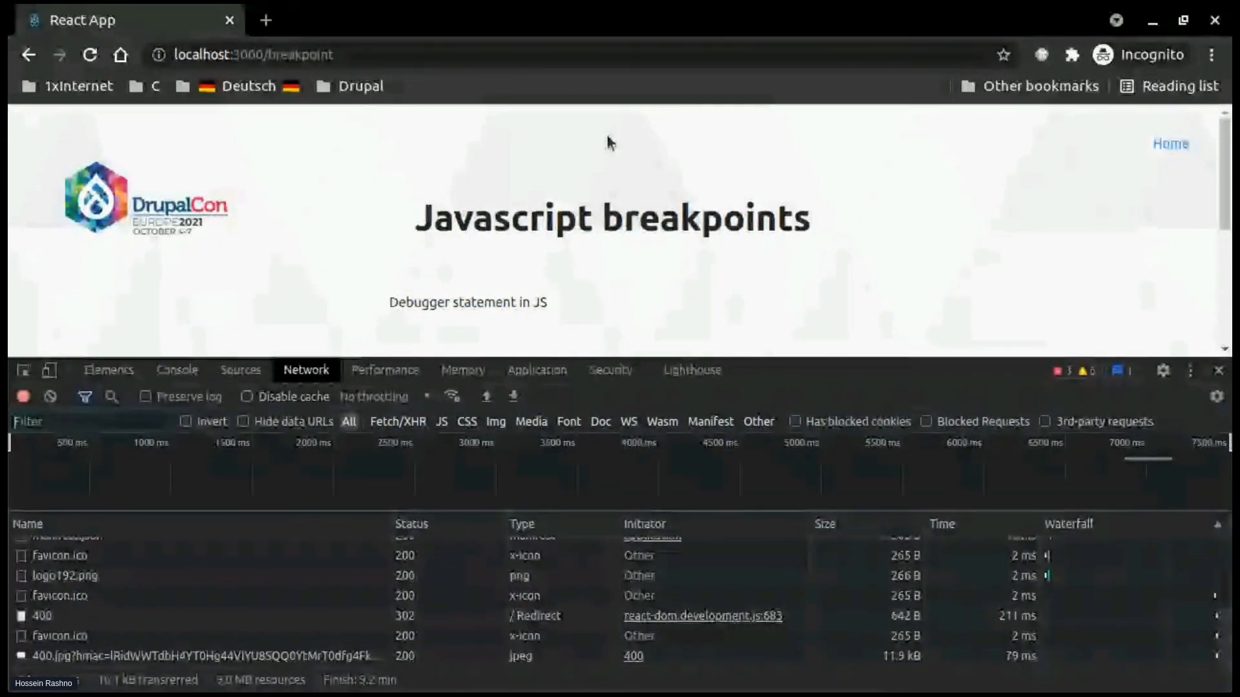
Collapse localhost:3000 in the source files and open the source line behind the "I am a console log!!!" message
click(236, 370)
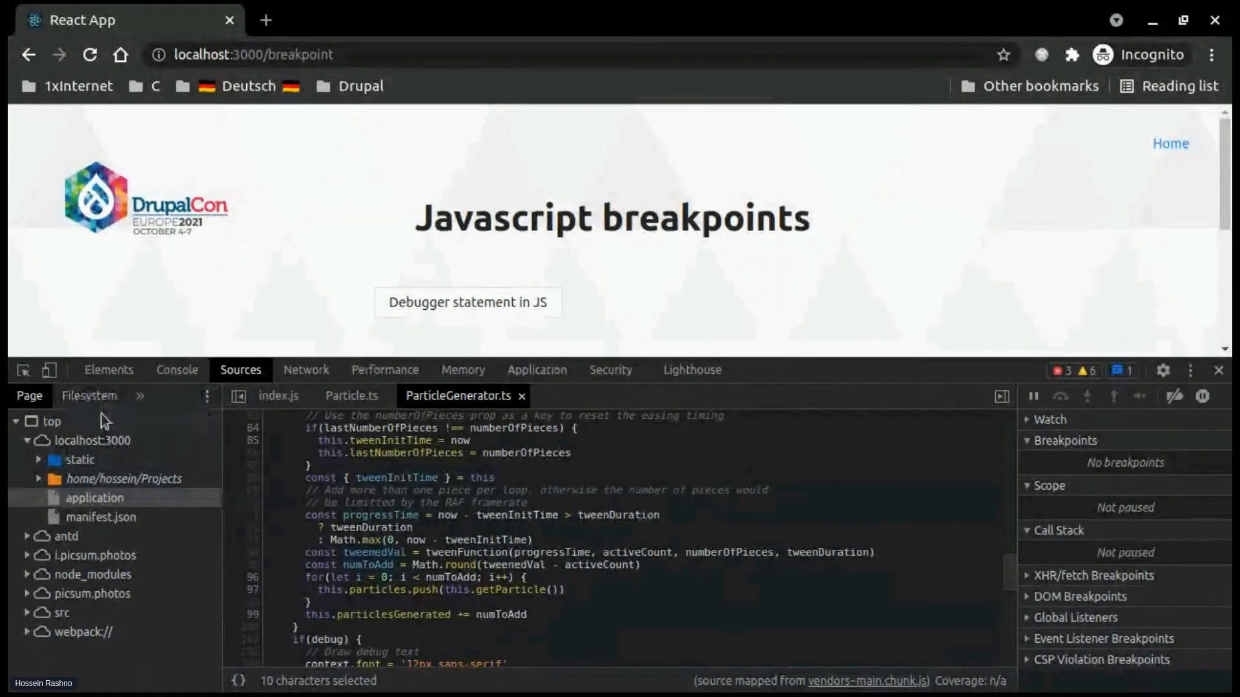
click(26, 442)
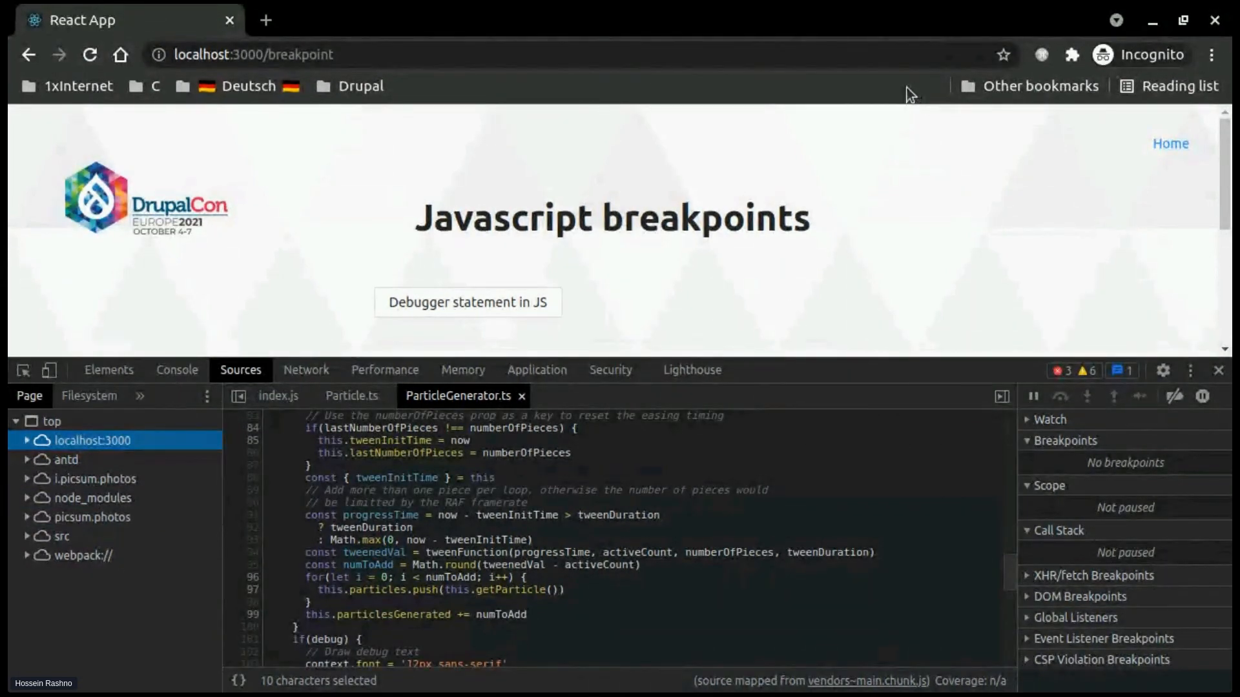
click(178, 370)
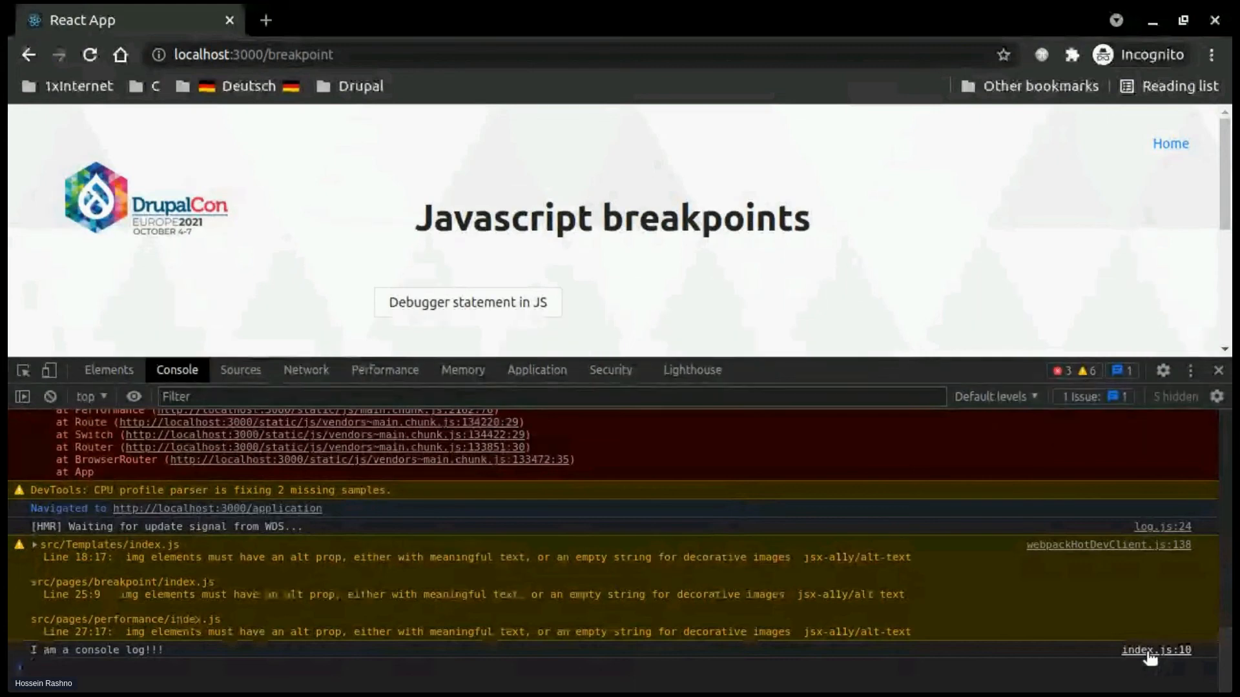
click(1148, 651)
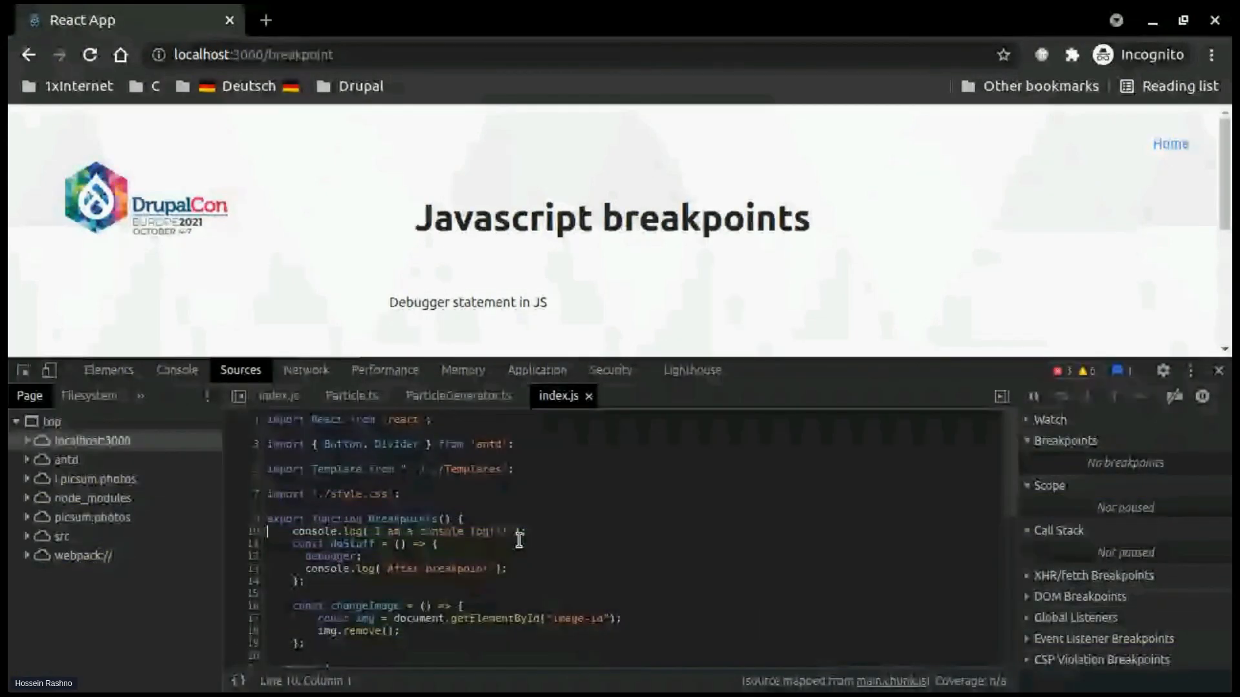
Revisit the console and examine the Javascript breakpoints page's element tree down to its script tags
click(178, 371)
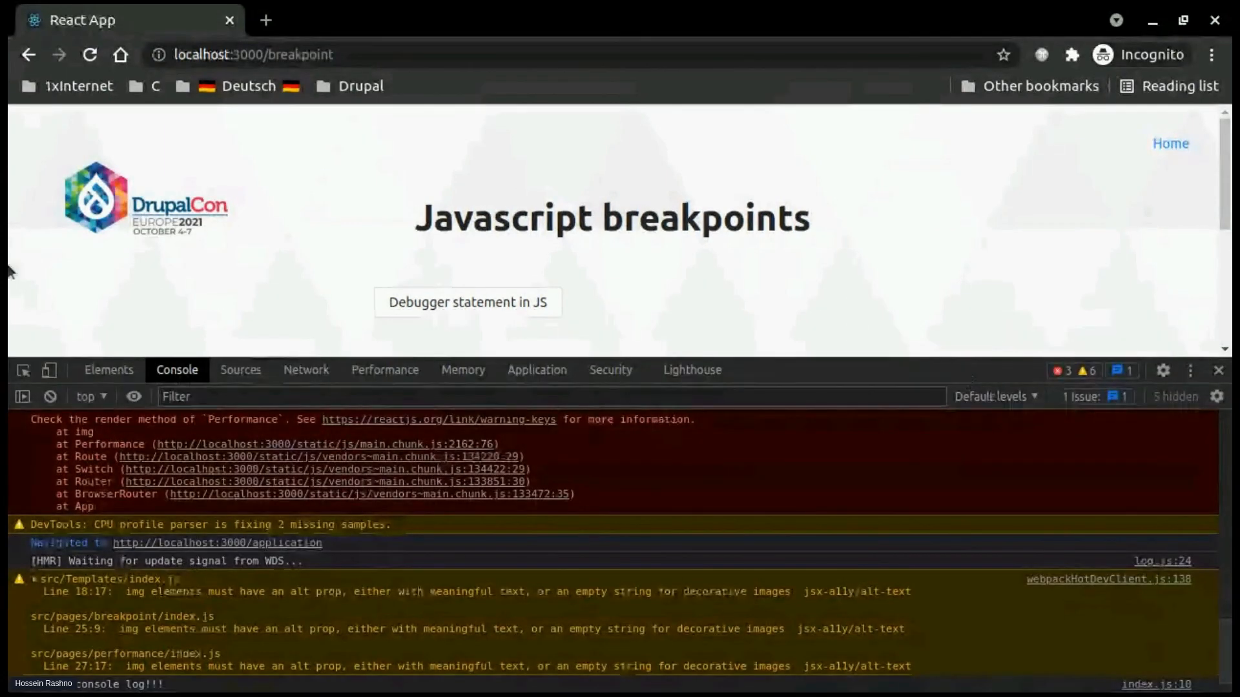
click(100, 370)
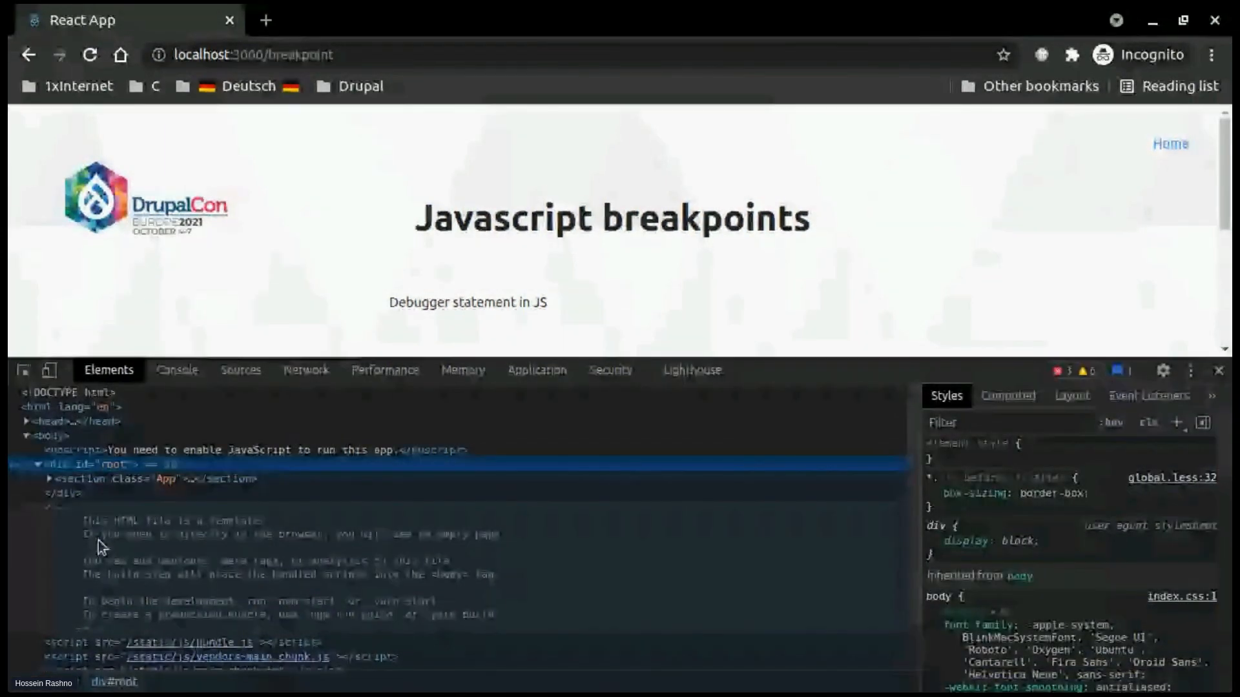
scroll(213, 517, down, 2)
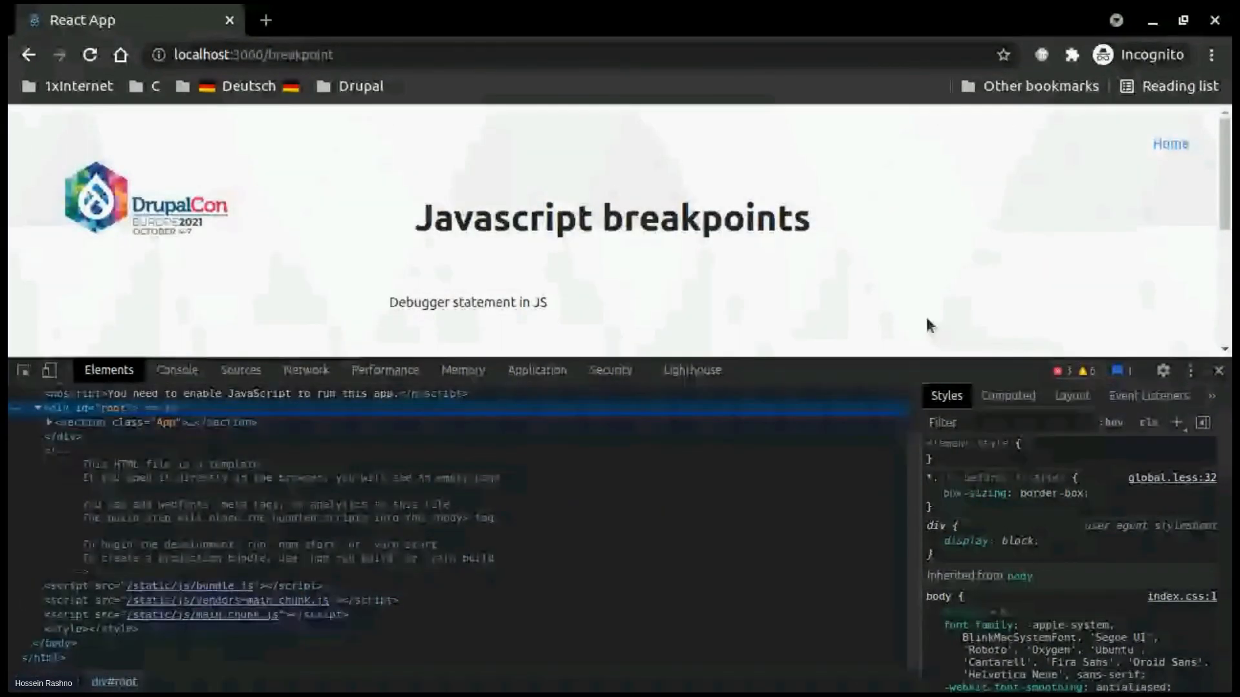
drag(888, 365, 913, 396)
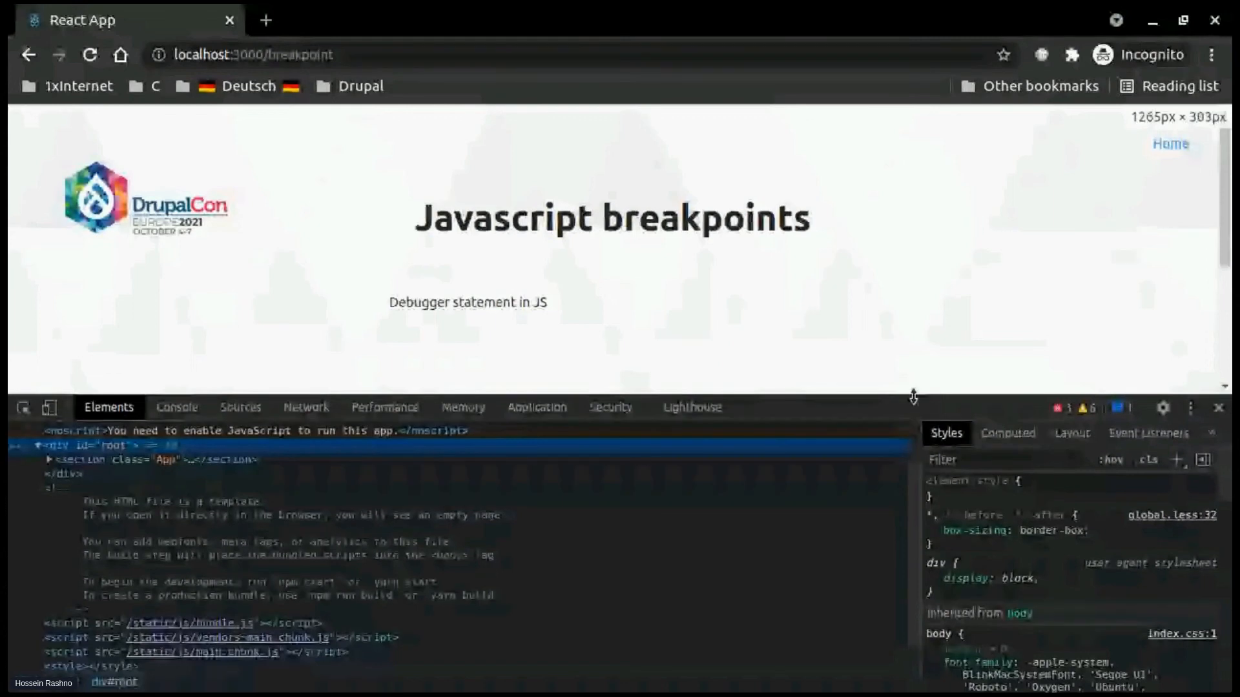
scroll(742, 312, down, 3)
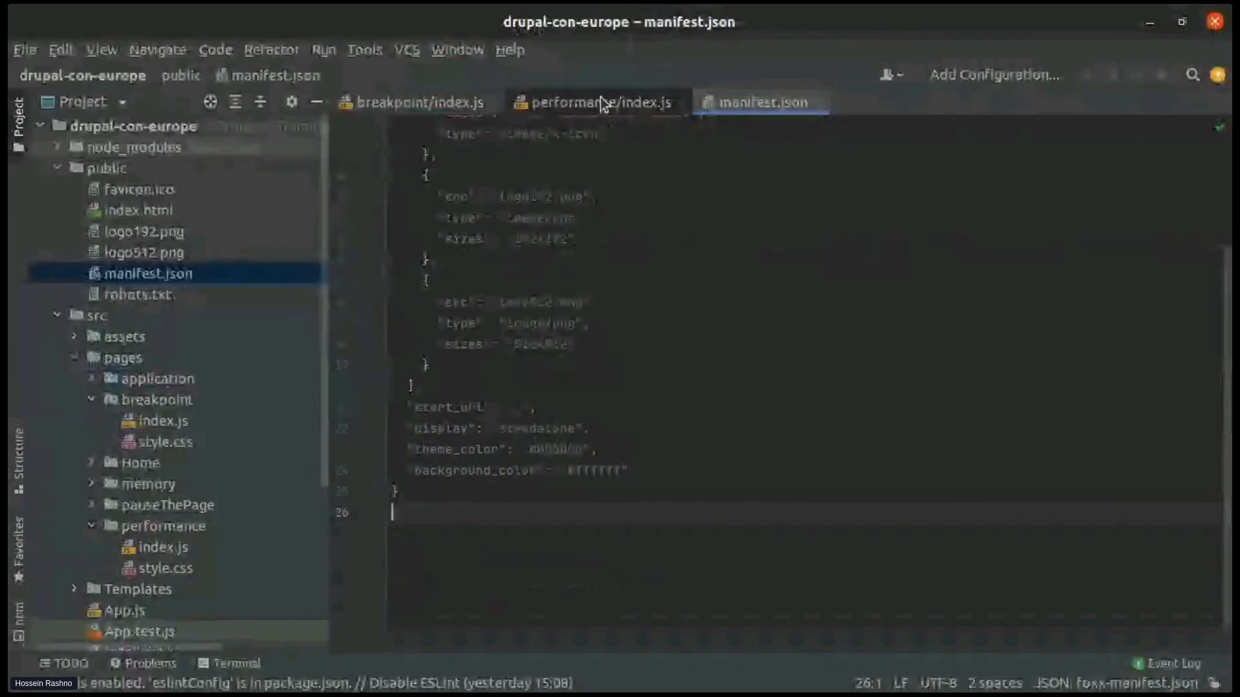
Open breakpoint/index.js in the code editor and select the debugger statement inside the doStuff function
click(592, 100)
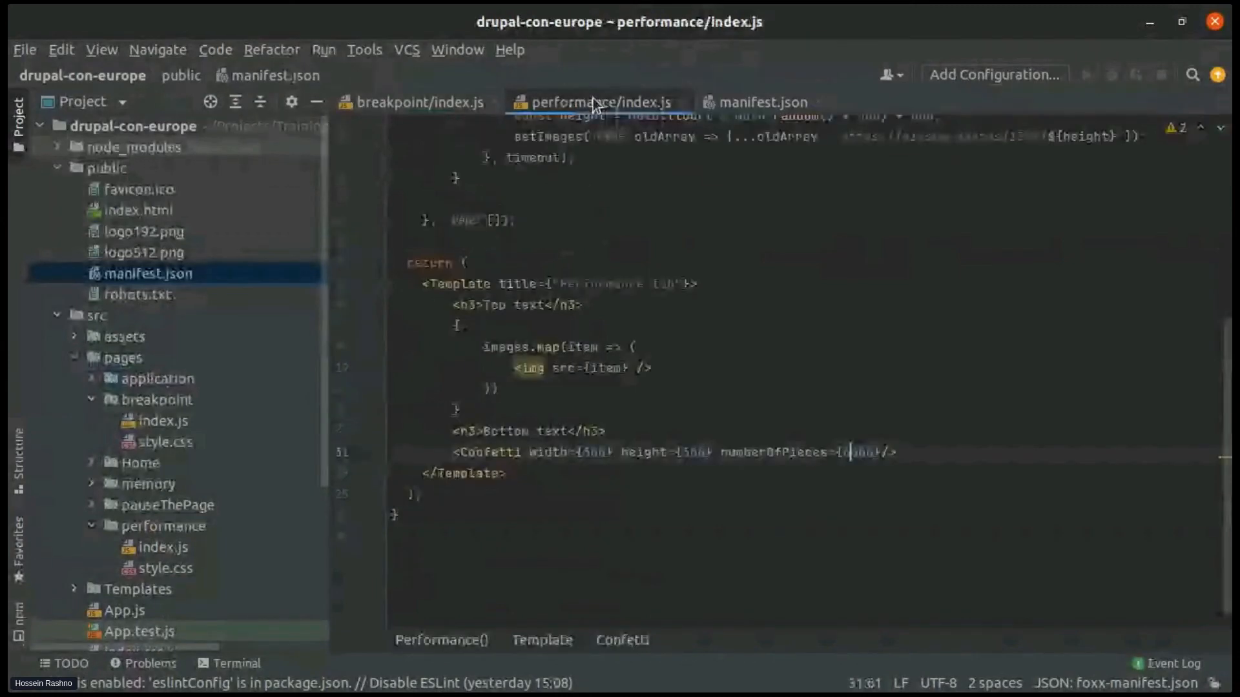
click(423, 103)
drag(503, 358, 437, 368)
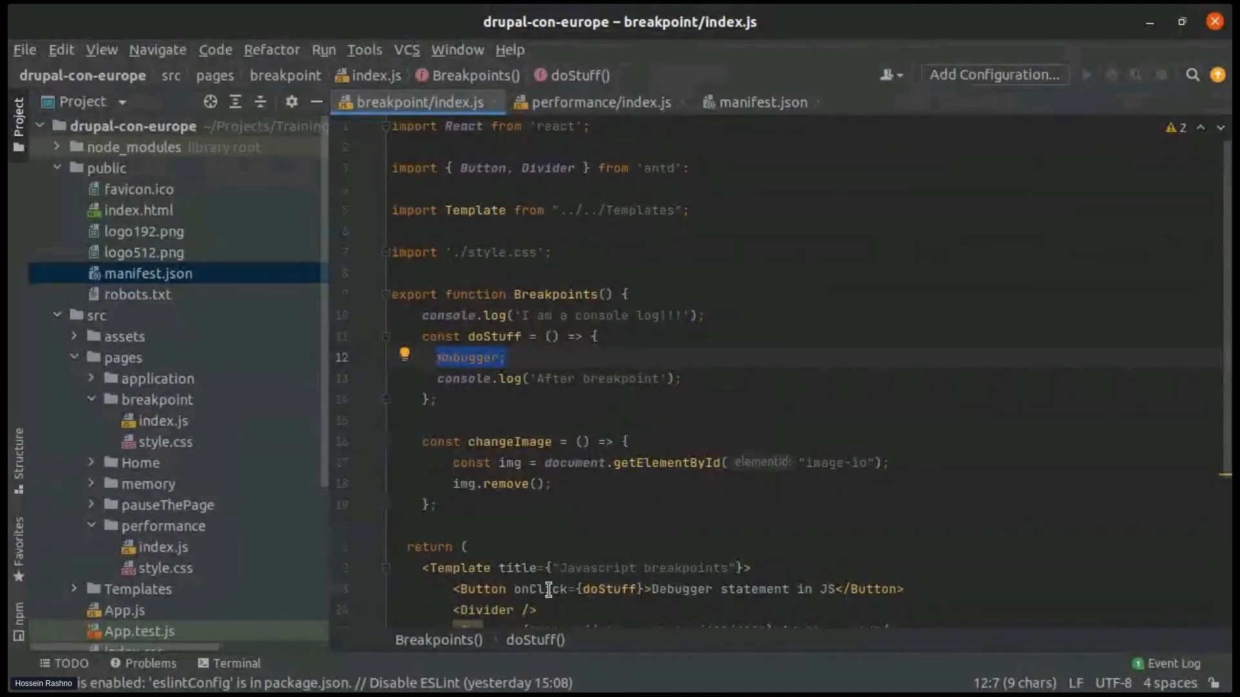
Back in the browser's source view, trigger the page's "Debugger statement in JS" button and step over the debugger statement
key(alt+Tab)
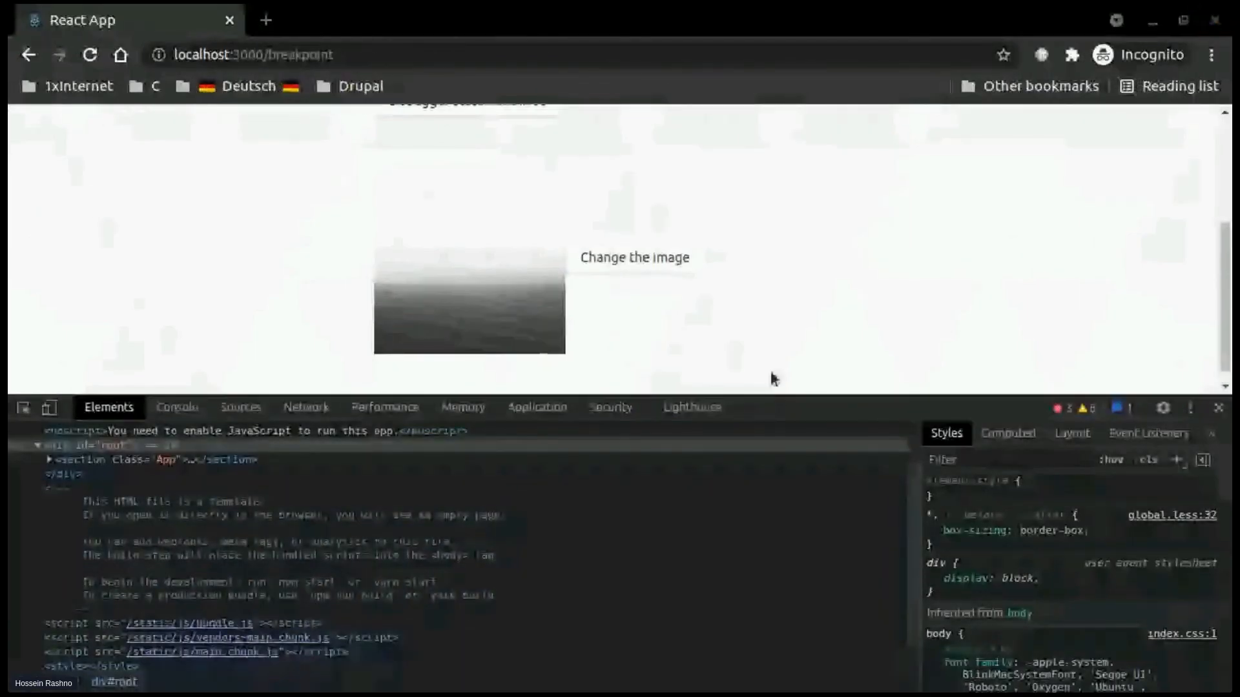
drag(790, 405, 810, 339)
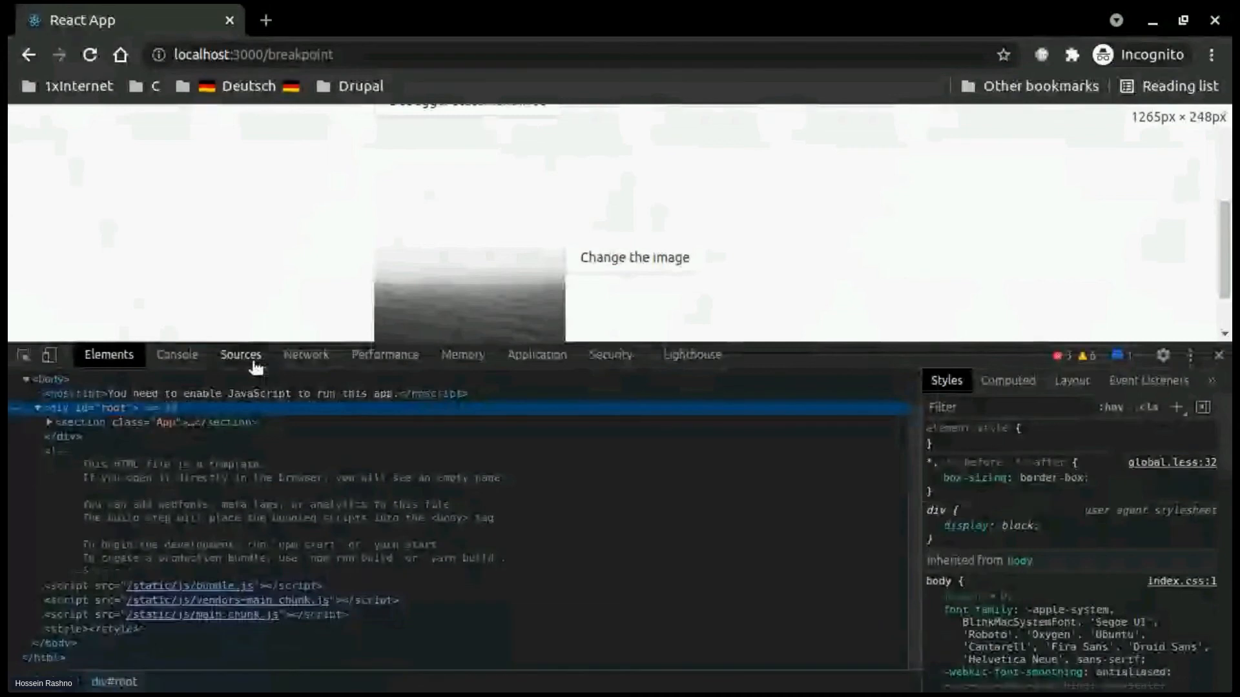
click(240, 355)
scroll(892, 247, up, 5)
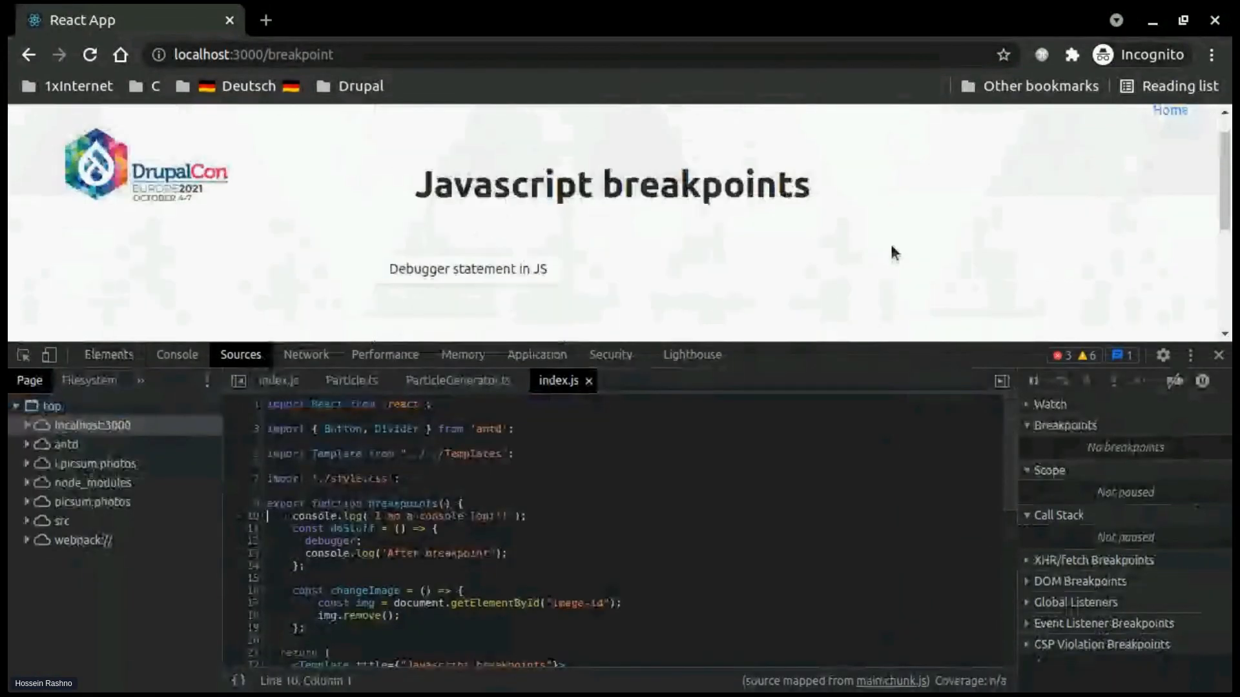
click(556, 267)
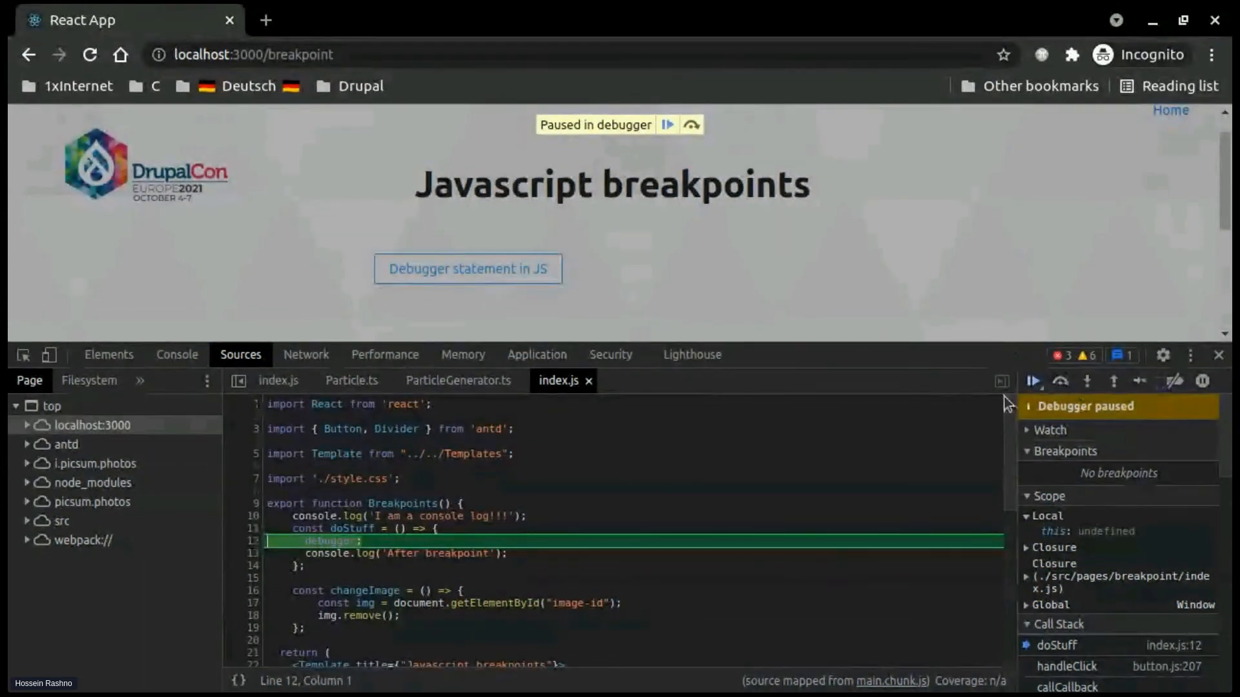
click(1061, 382)
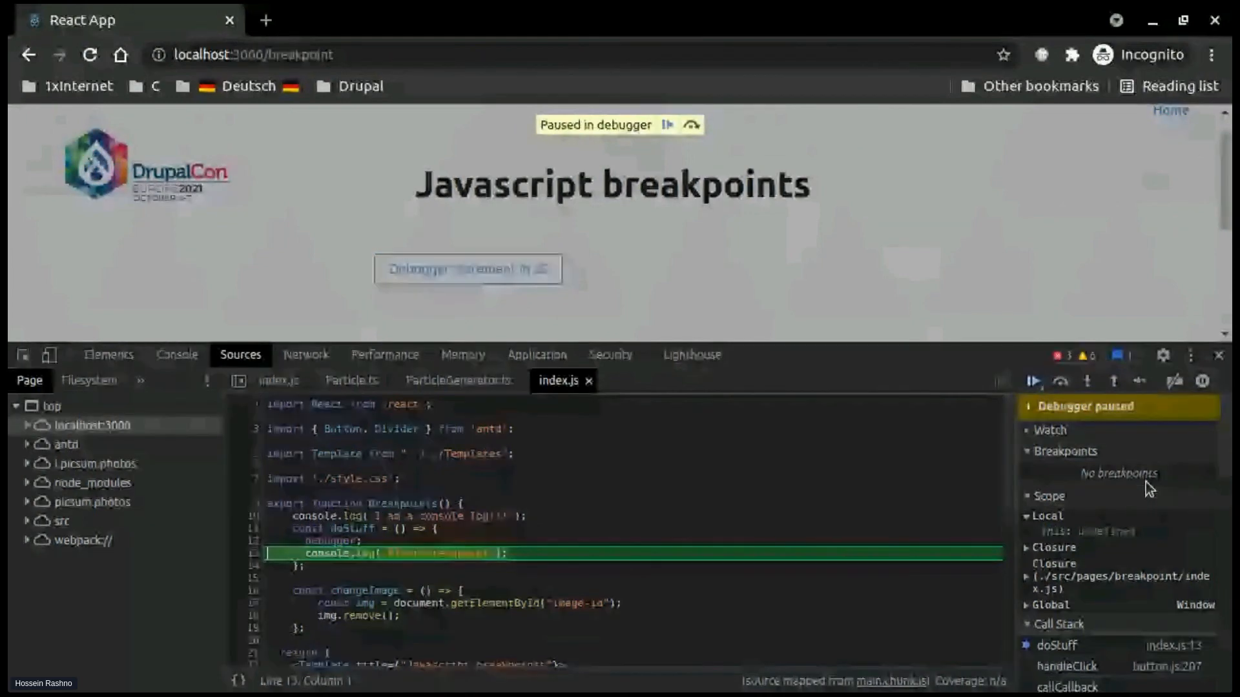
Expand the watch expressions, and set a breakpoint on line 10 of index.js and remove it again
click(1050, 431)
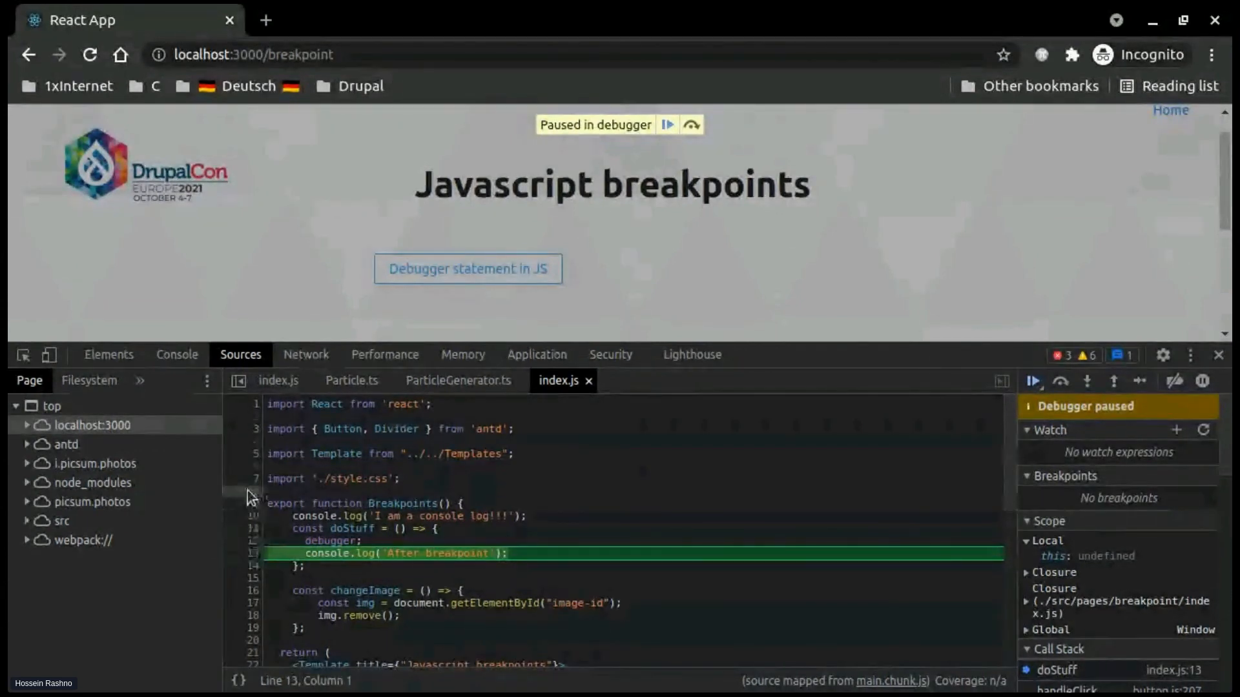
click(245, 515)
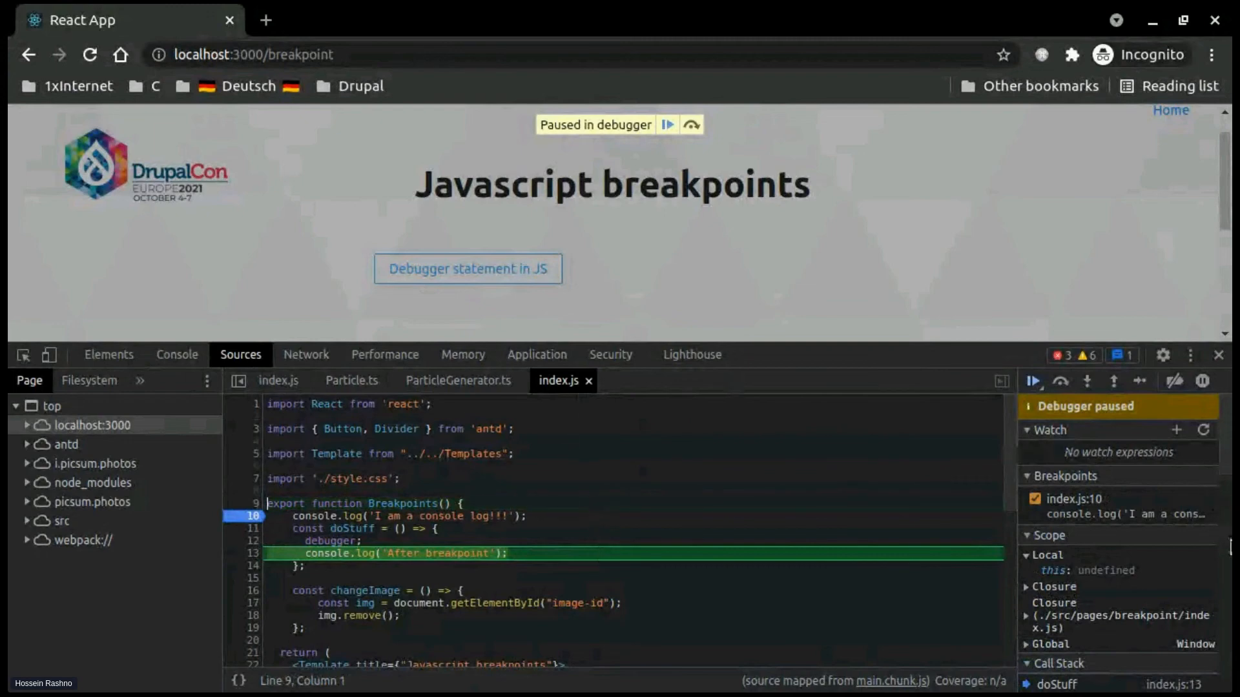
click(254, 515)
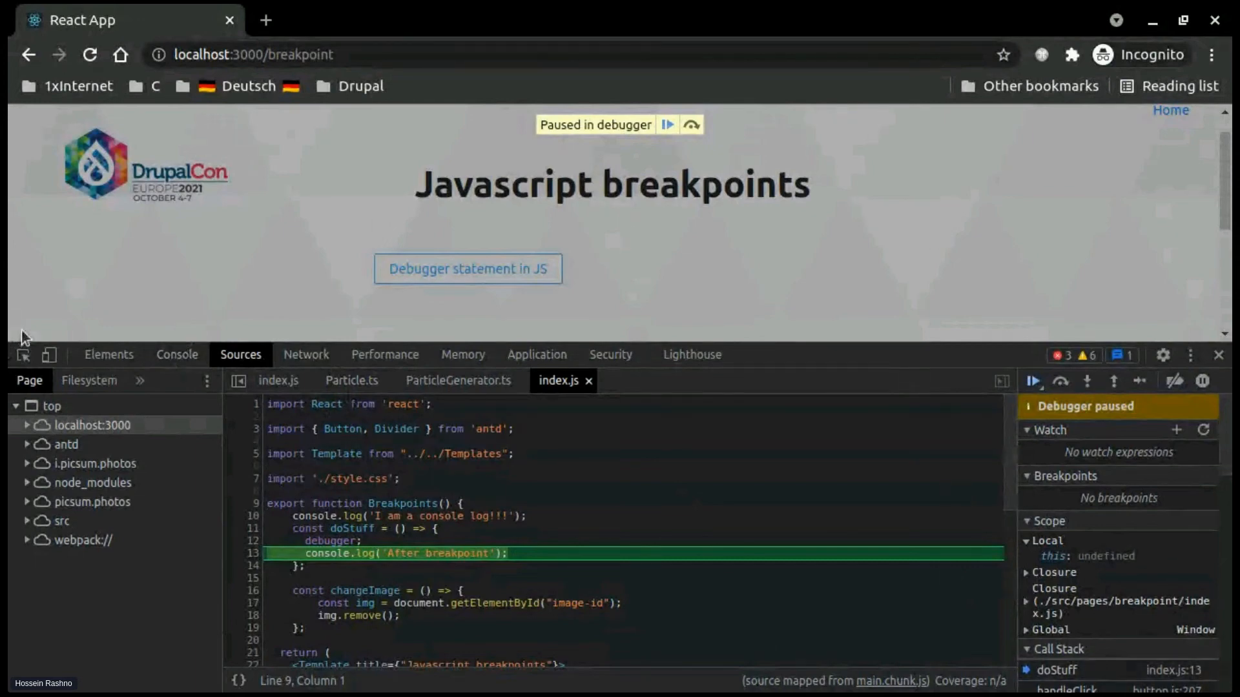
Check the console output while the script is paused, returning to the index.js source
click(175, 356)
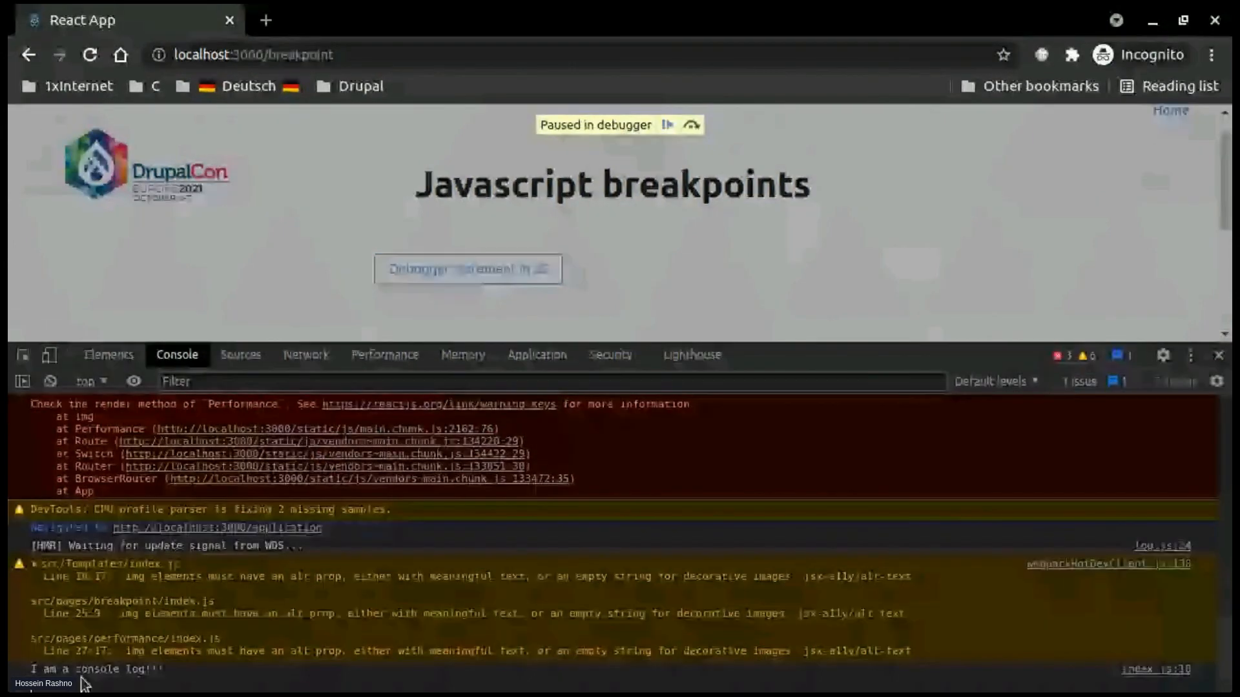
click(241, 354)
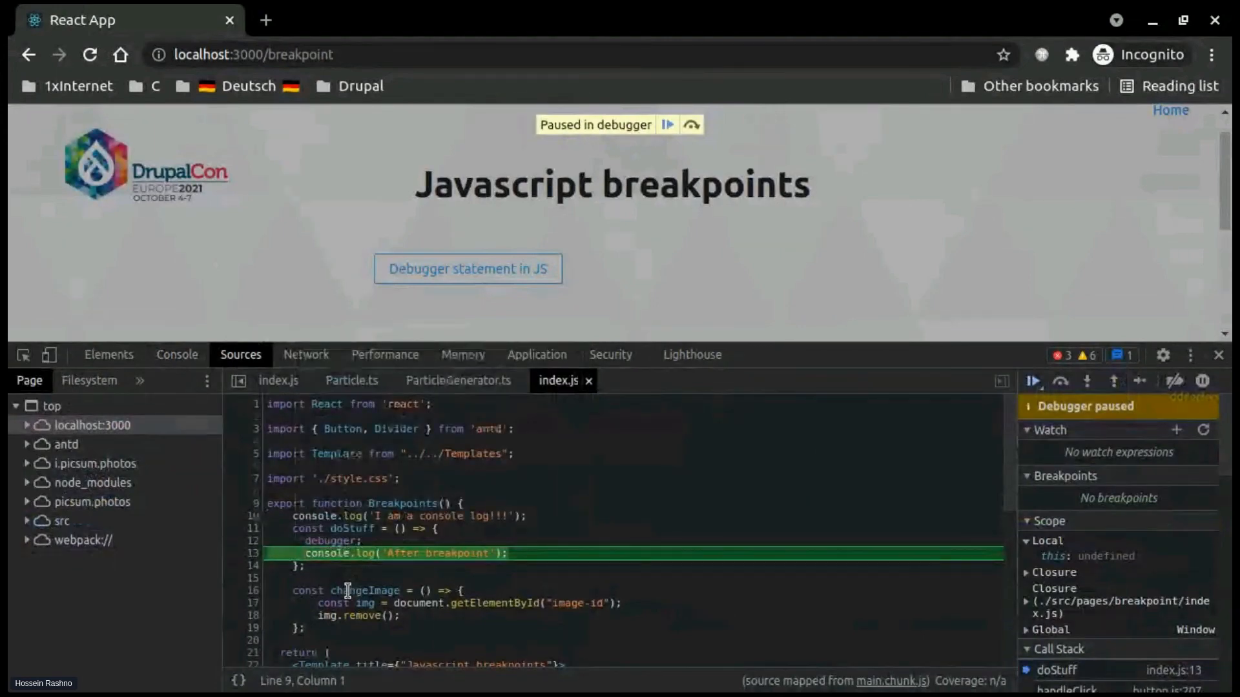
click(179, 357)
click(236, 355)
Examine the source behind the call stack frames, from handleClick through attemptToDispatchEvent to dispatchDiscreteEvent and discreteUpdates
scroll(1106, 613, down, 3)
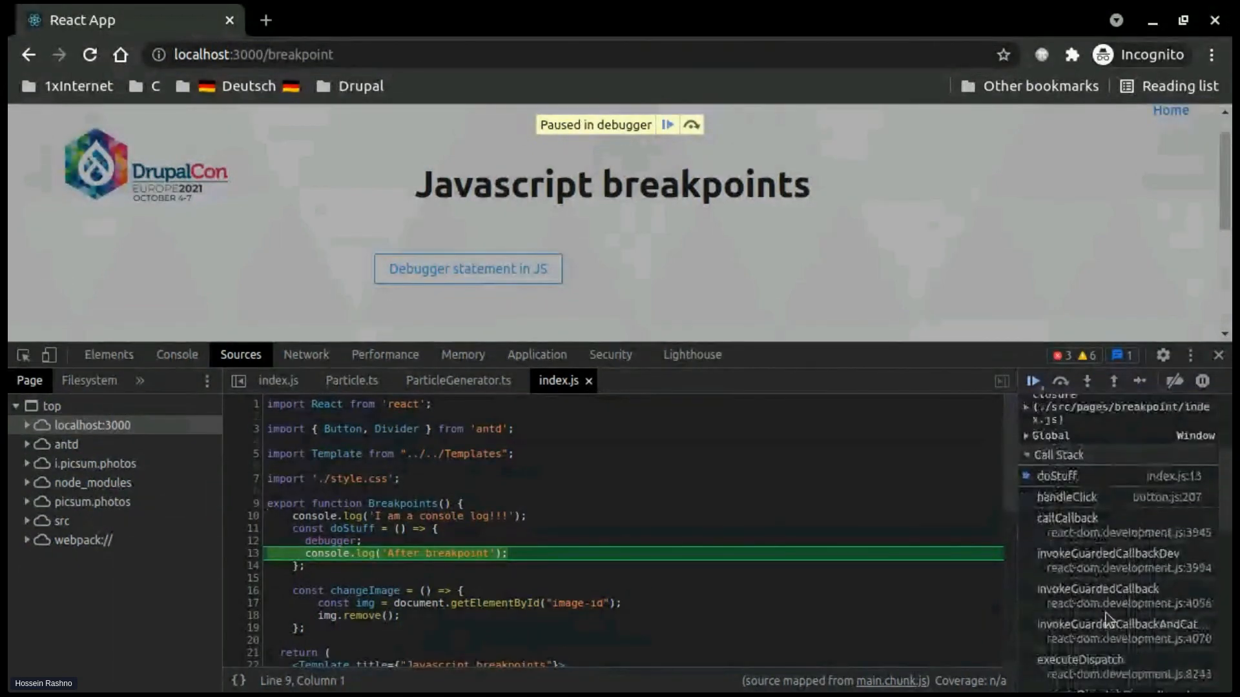
click(1067, 494)
click(1065, 549)
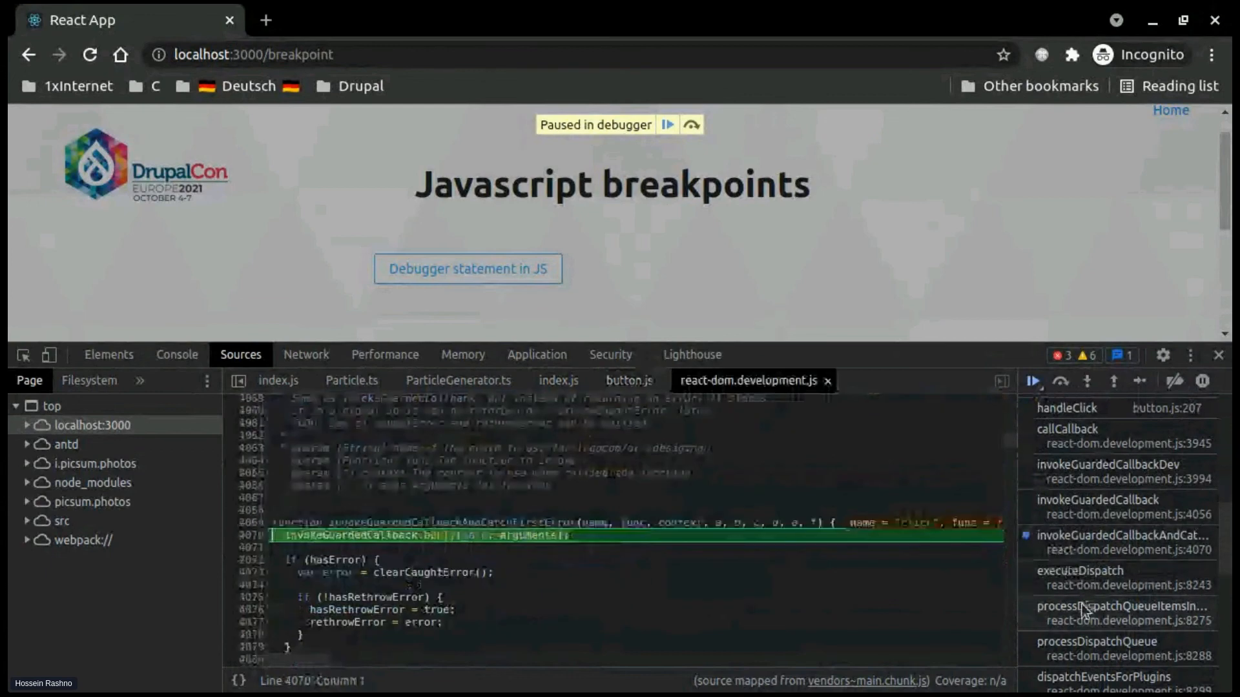
click(1085, 611)
scroll(1091, 601, down, 5)
click(1098, 535)
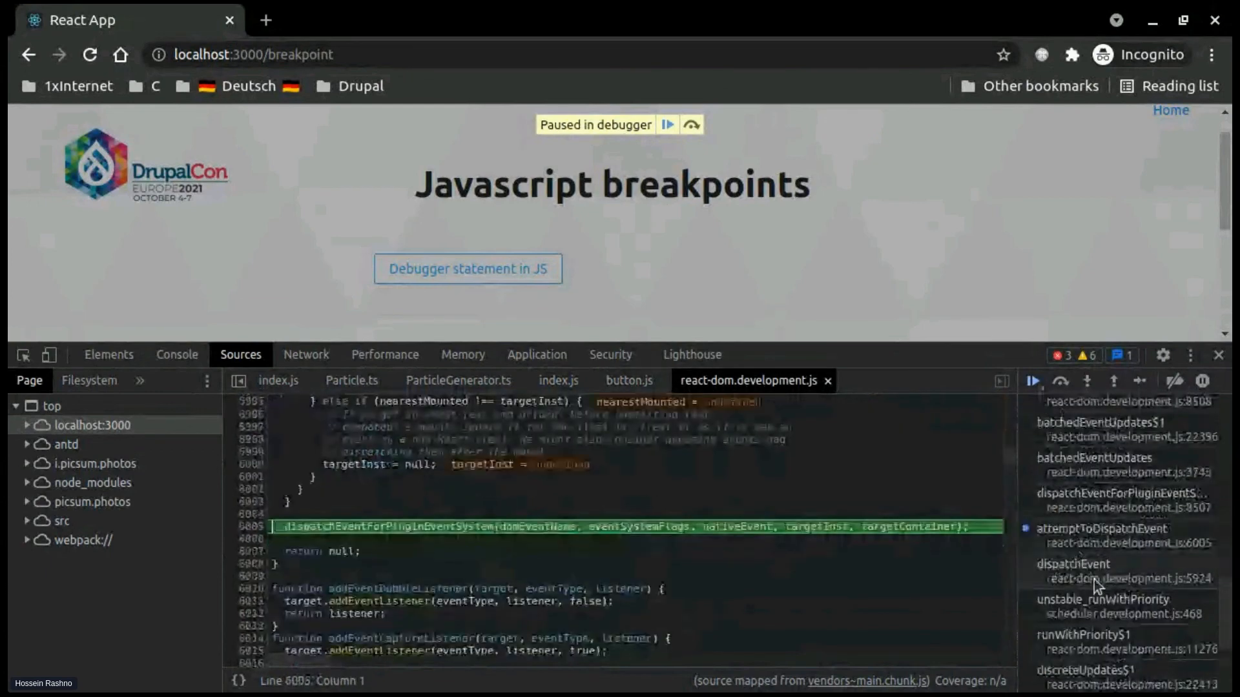
click(557, 381)
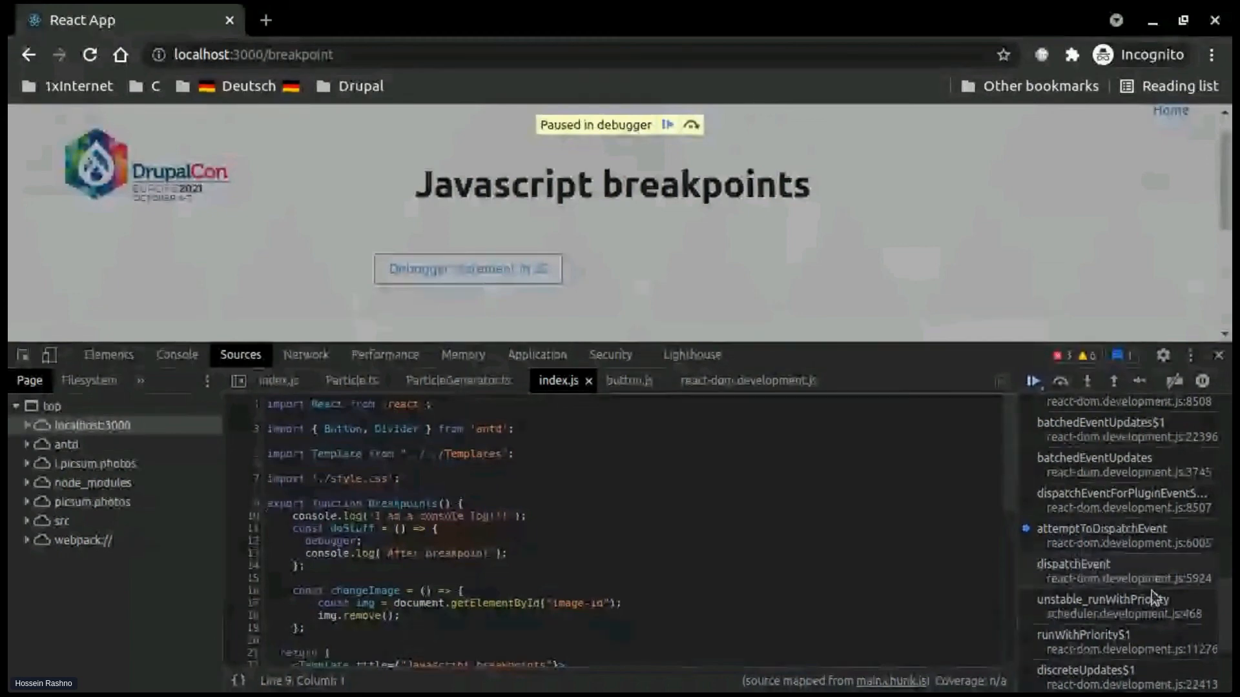
scroll(1152, 591, down, 3)
click(1077, 564)
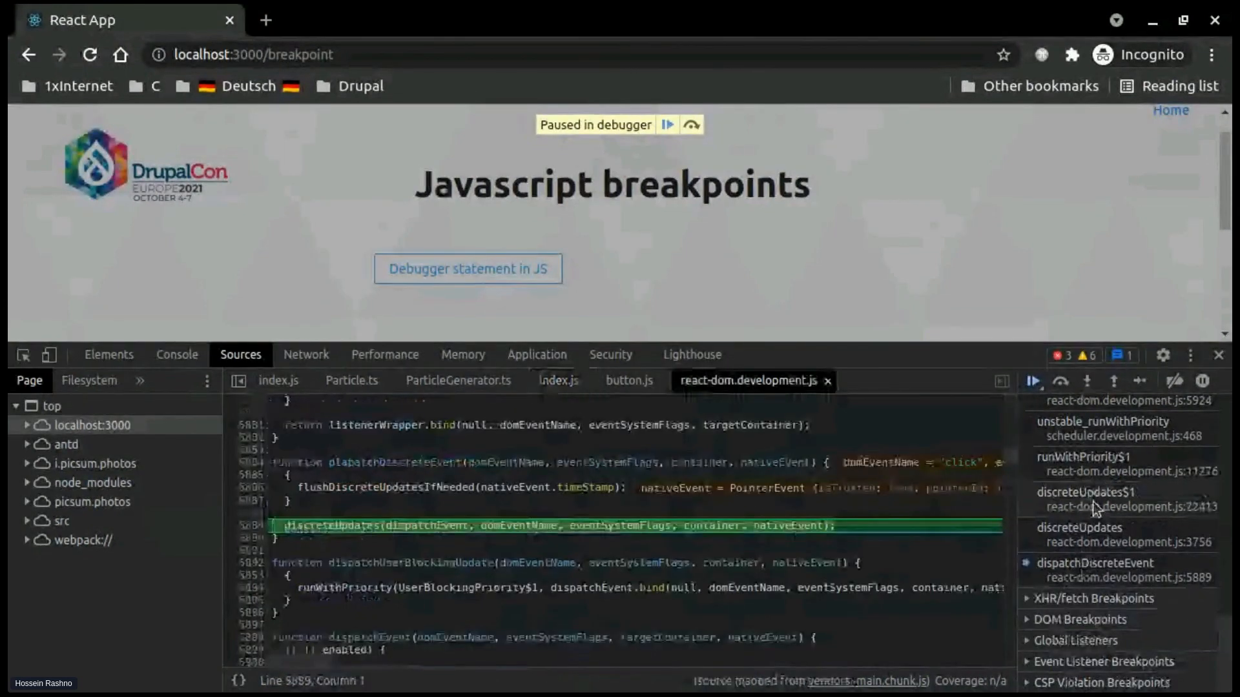
click(1084, 528)
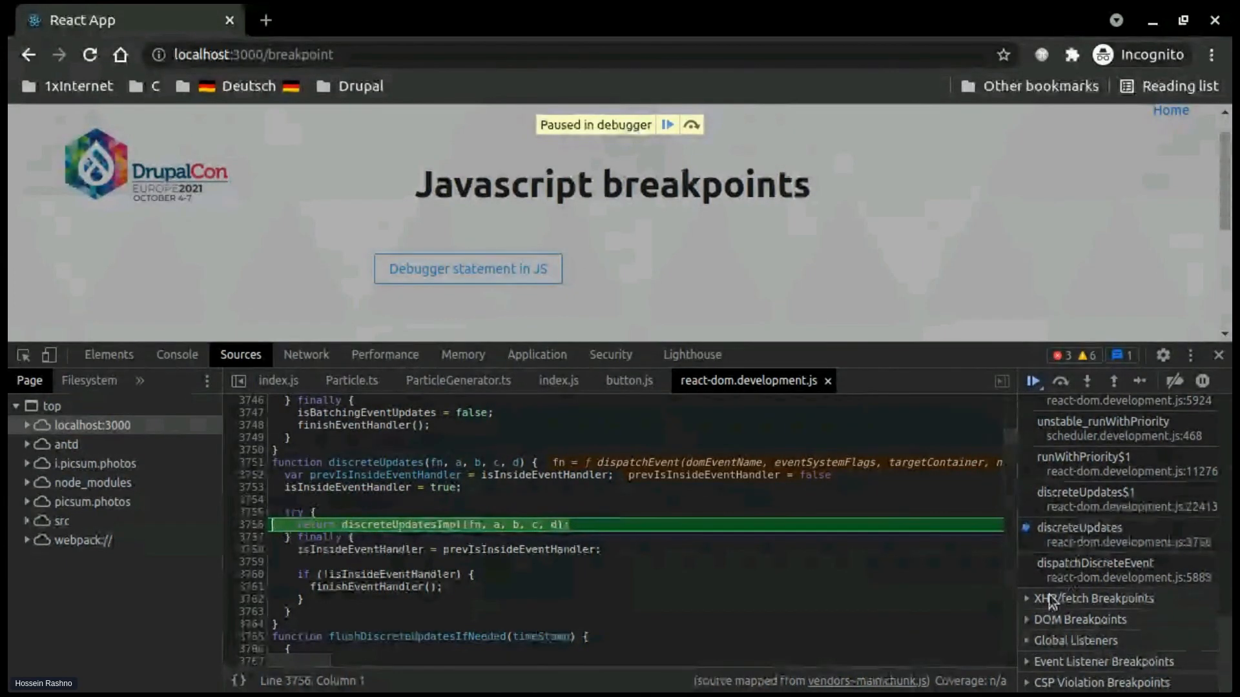
Resume script execution and expand the XHR/fetch breakpoints
click(1034, 382)
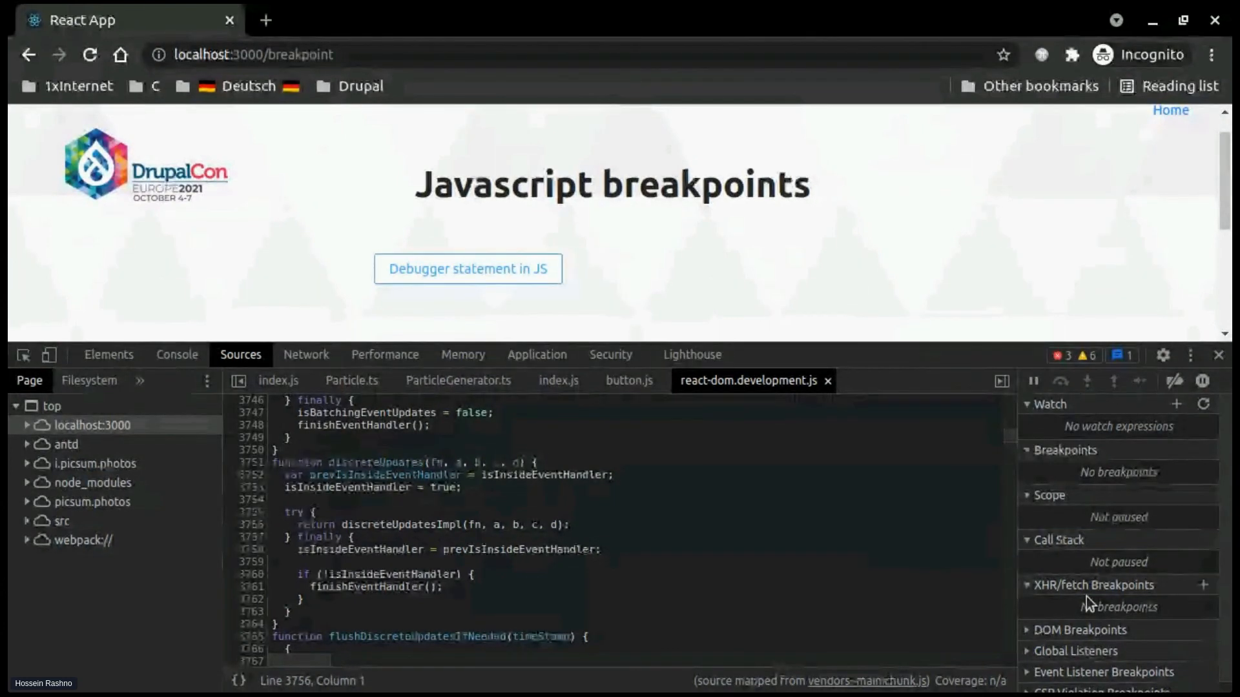
scroll(1076, 607, down, 1)
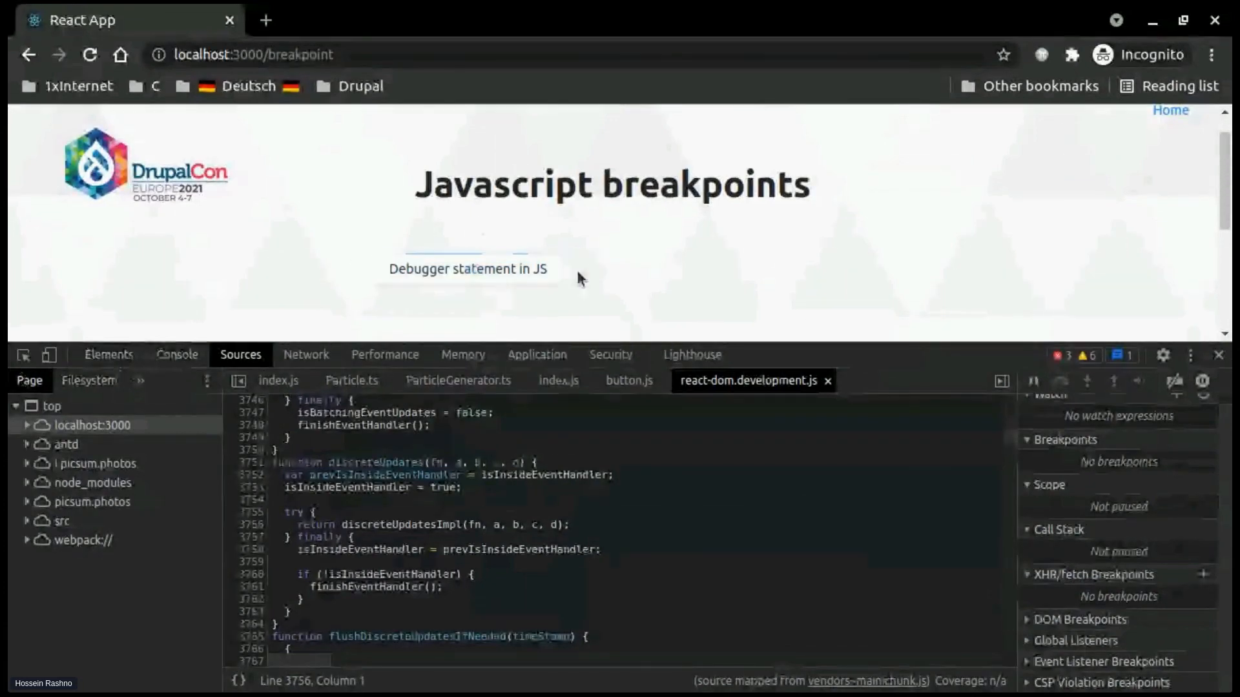
Show the page's element tree, try the "Change the image" button and reload the page
scroll(600, 303, down, 4)
scroll(598, 298, up, 2)
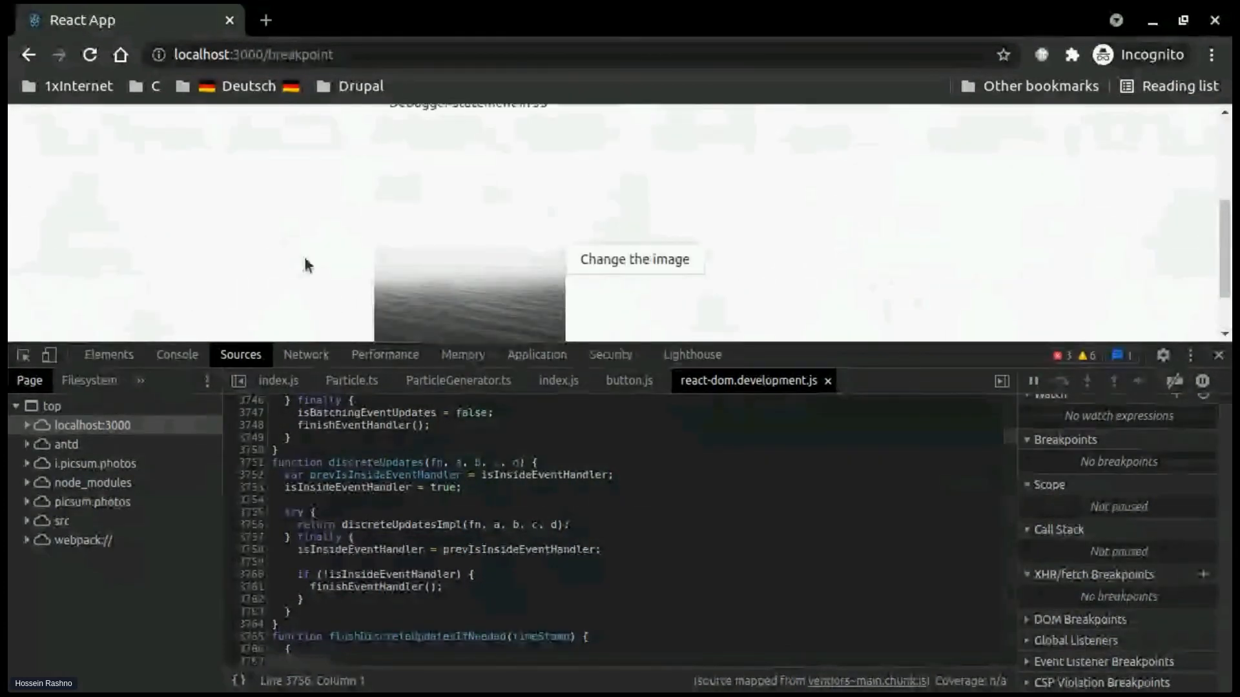
click(109, 355)
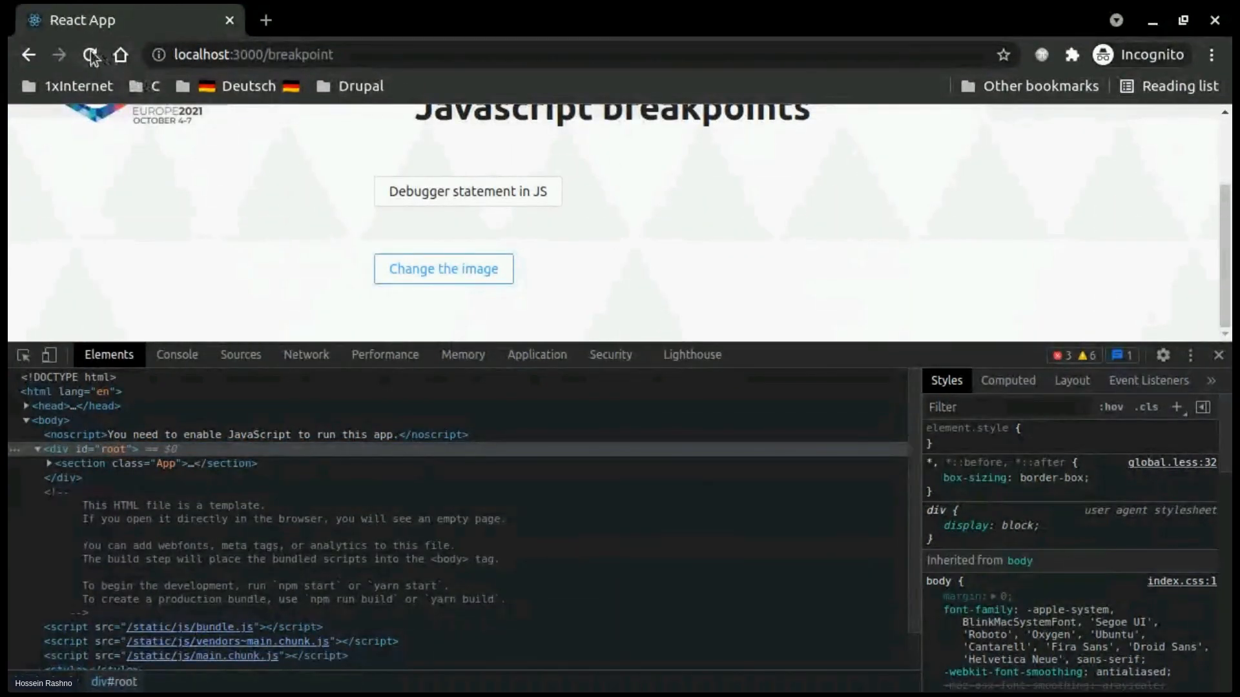
click(91, 55)
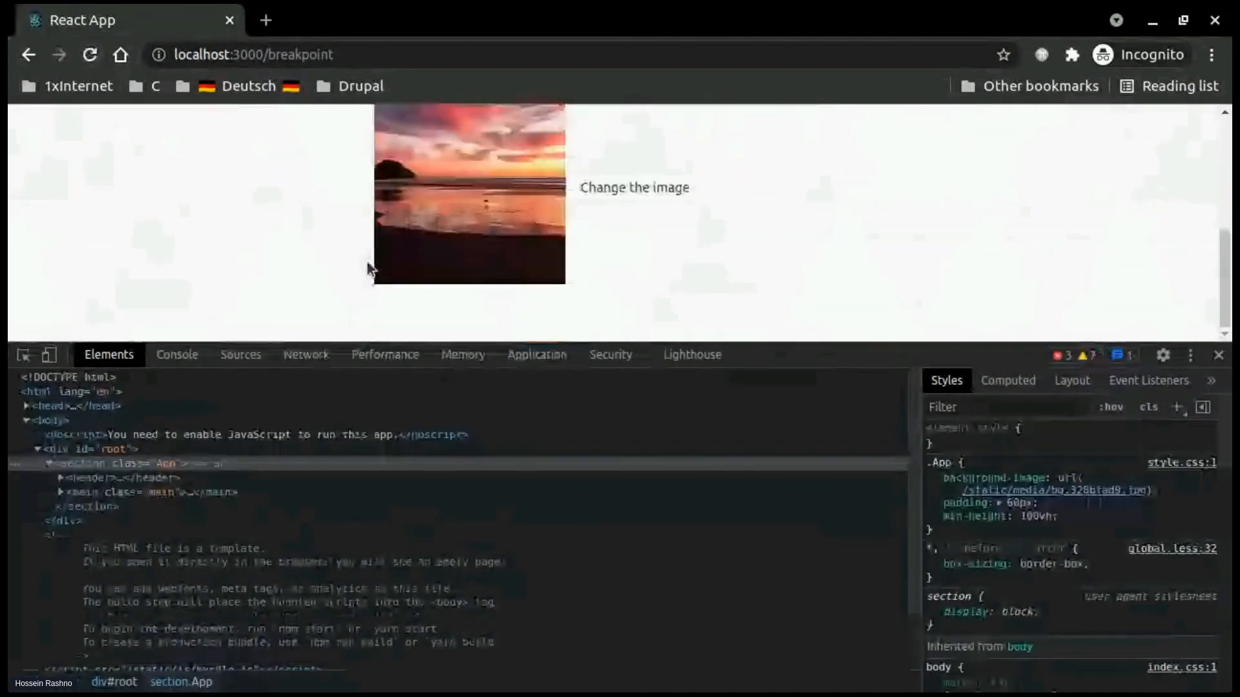
Inspect the page's image and set a break on subtree modifications for its parent main element
right_click(418, 217)
click(469, 386)
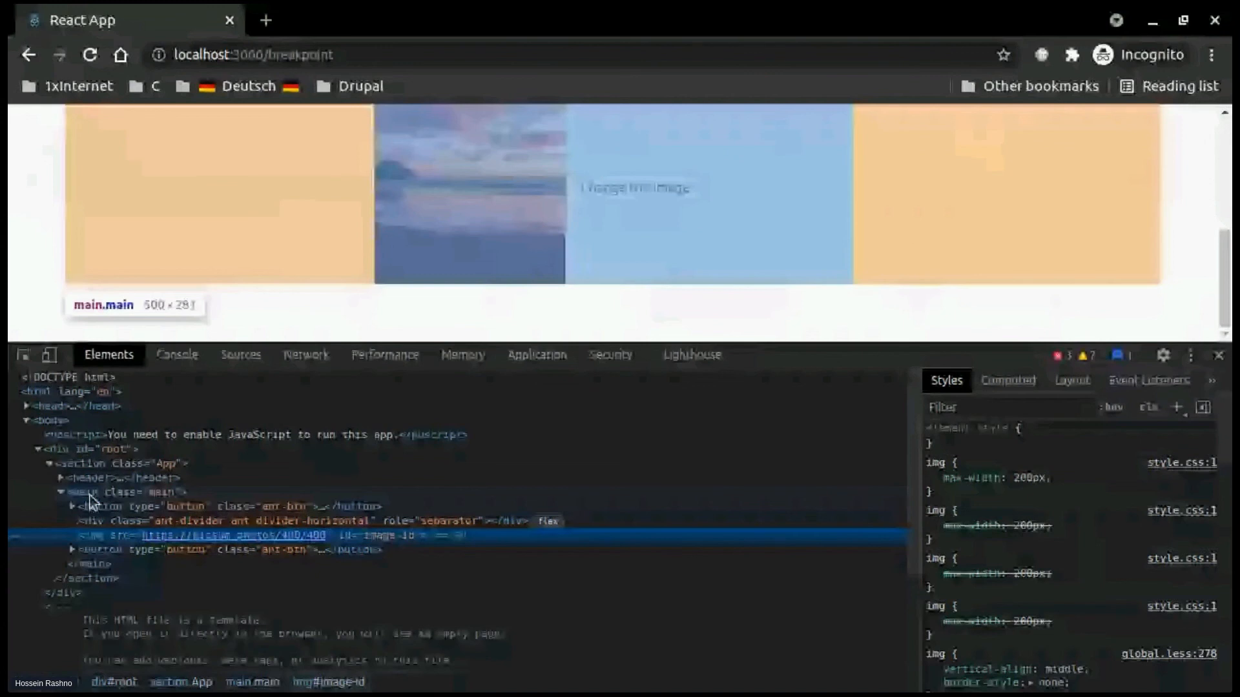
click(86, 494)
right_click(86, 494)
mouse_move(219, 290)
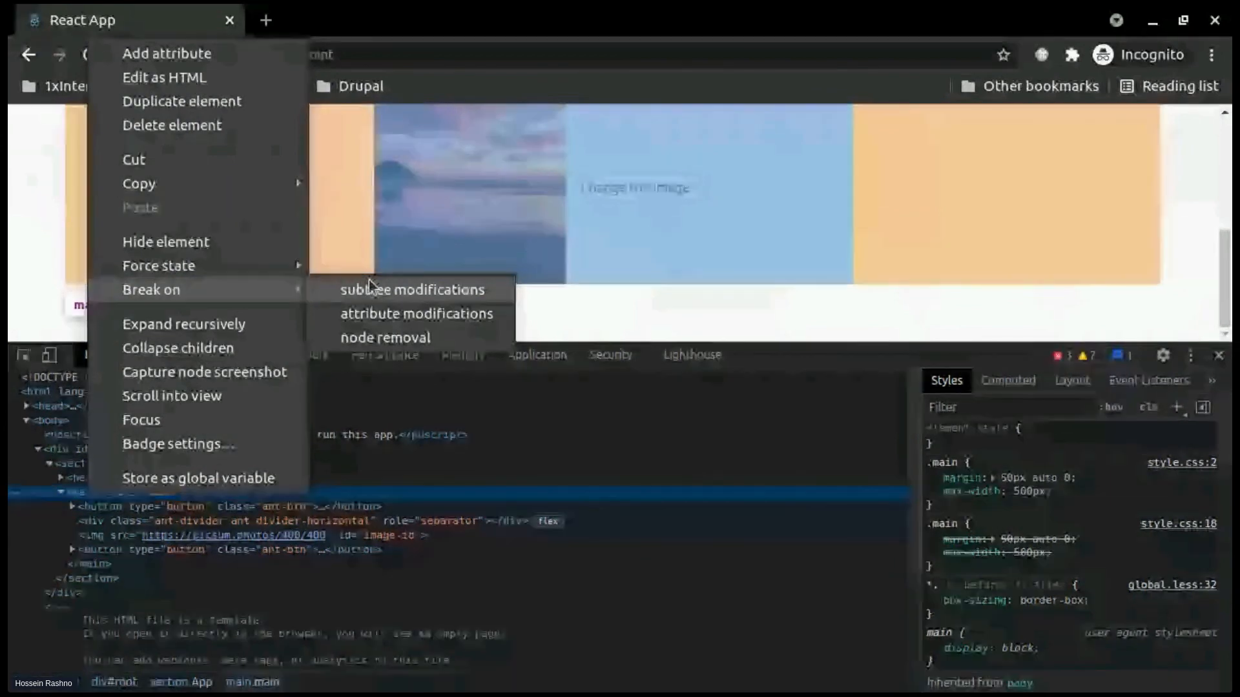
click(476, 294)
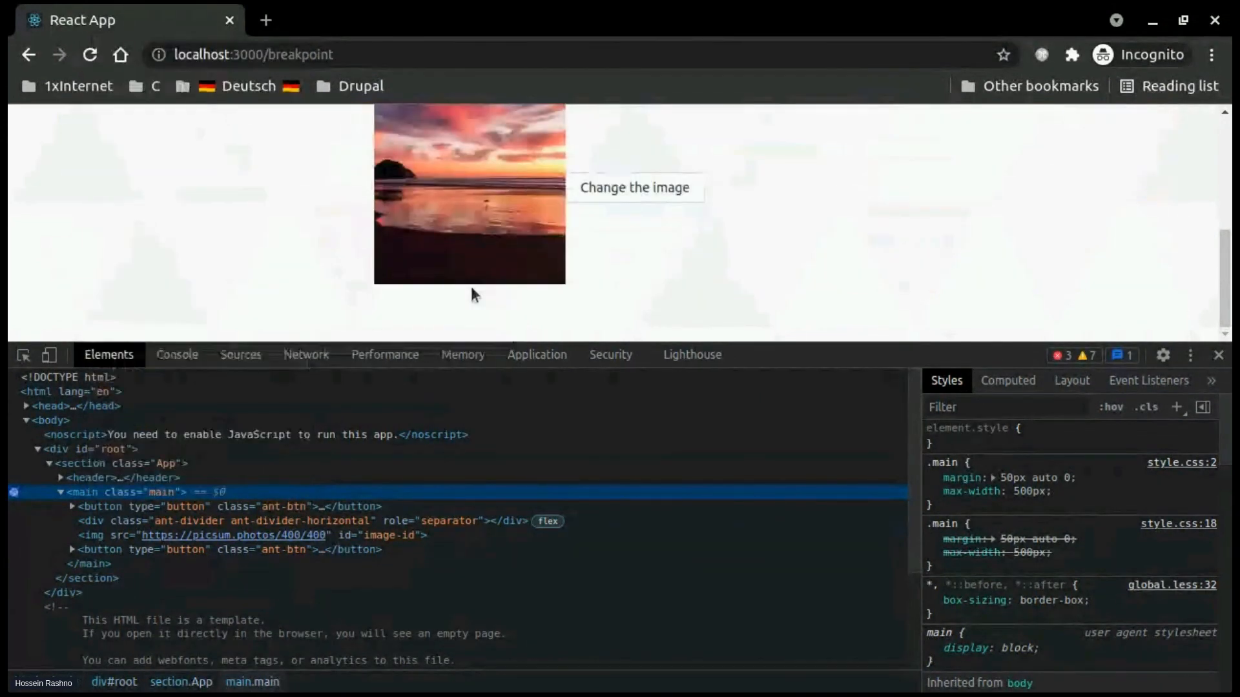
Trigger "Change the image" to hit the DOM breakpoint, review the changeImage code and resume execution
click(665, 188)
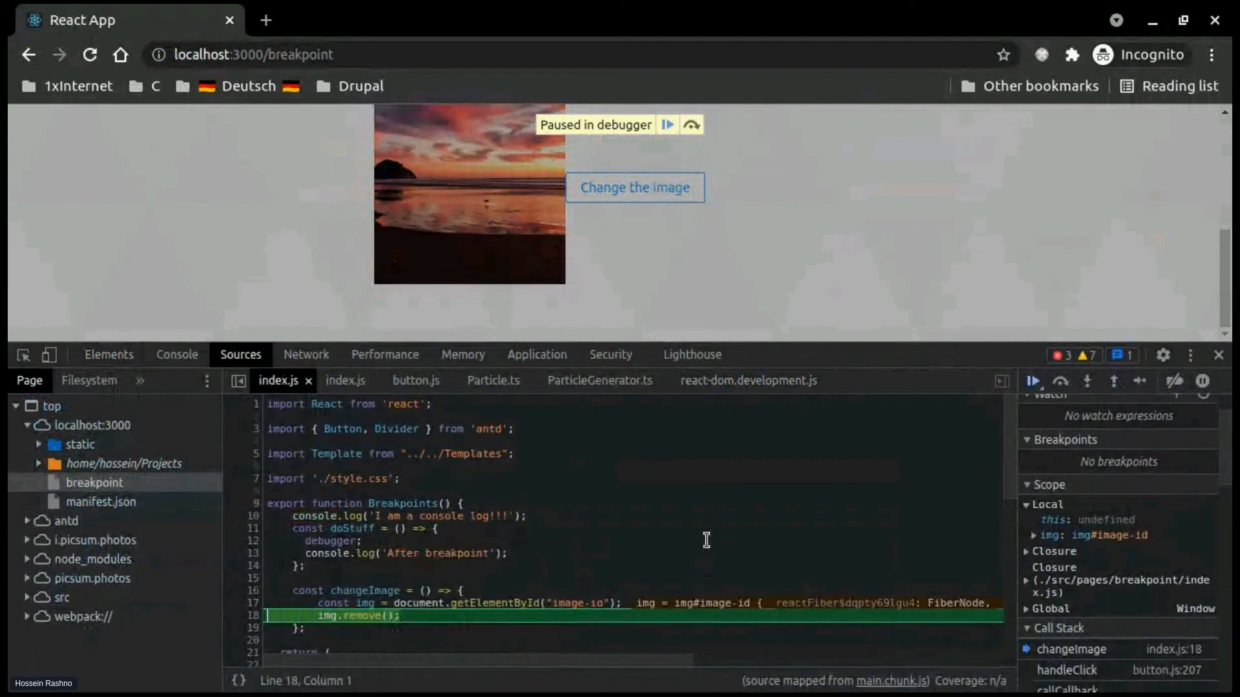
scroll(705, 539, down, 2)
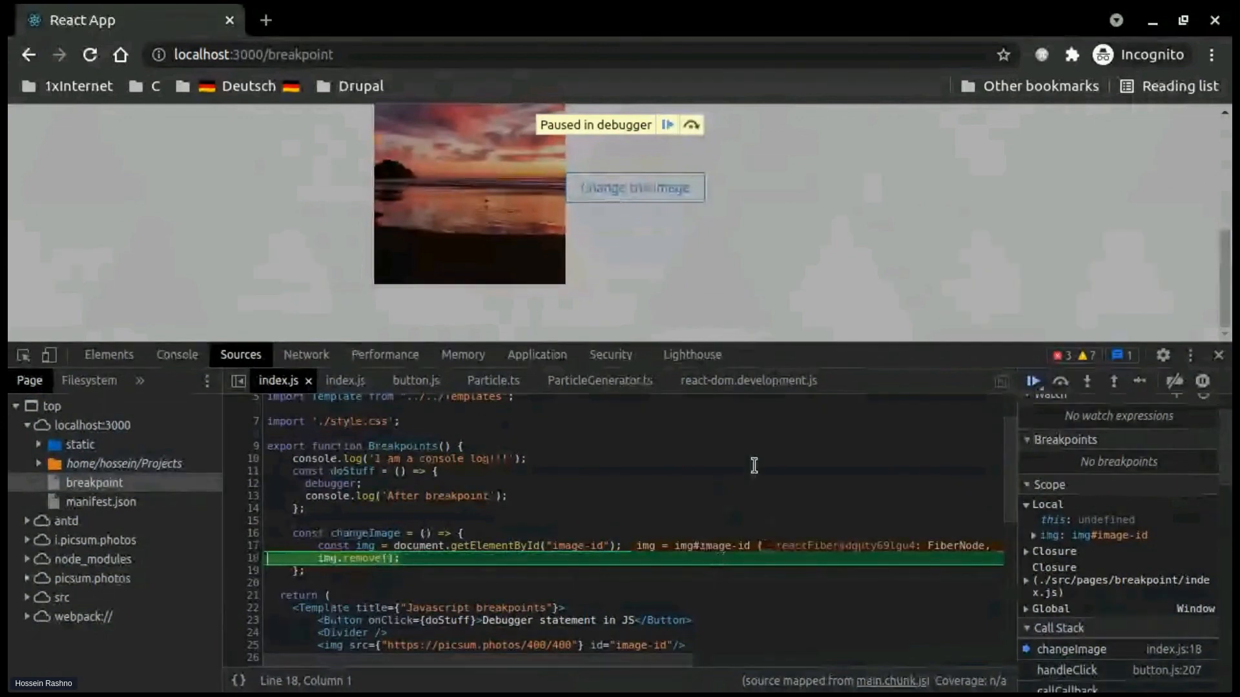
click(1033, 382)
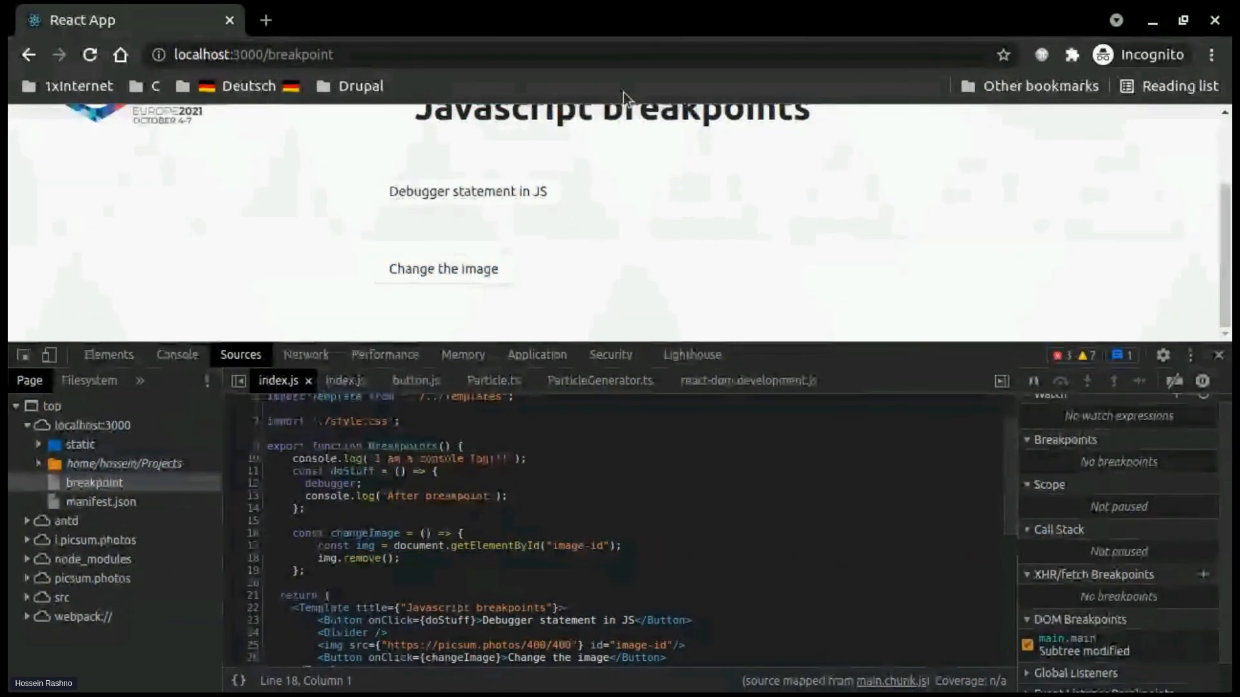
Go to the Pause JS execution page of the workshop app through its home page
scroll(1035, 185, up, 2)
click(1173, 144)
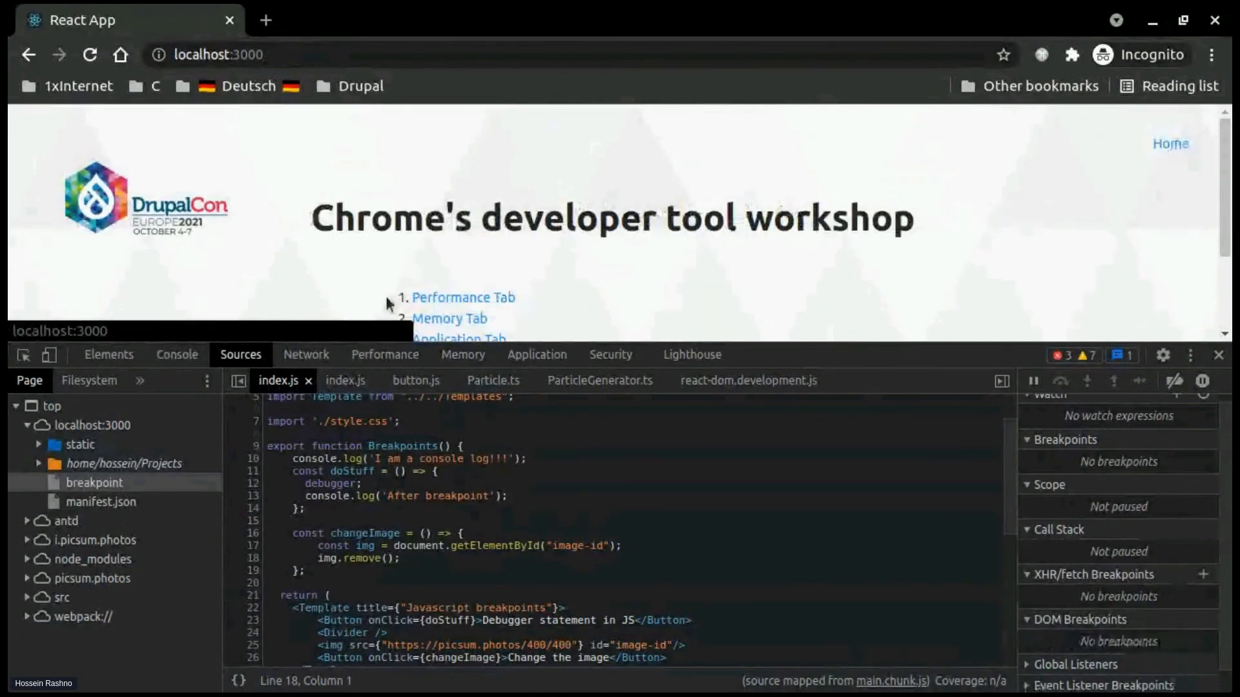
scroll(390, 302, down, 2)
click(461, 265)
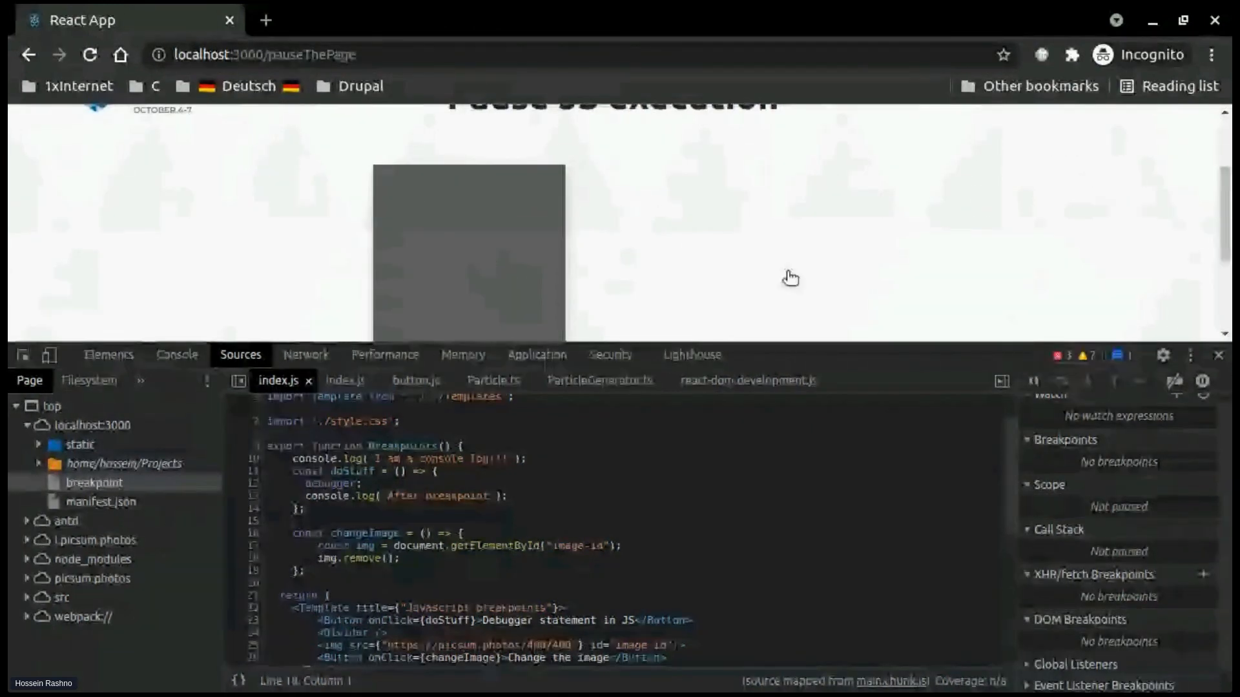
Resize the developer tools so the card with its title and description fits in the page view, and reload the page
drag(882, 343, 904, 475)
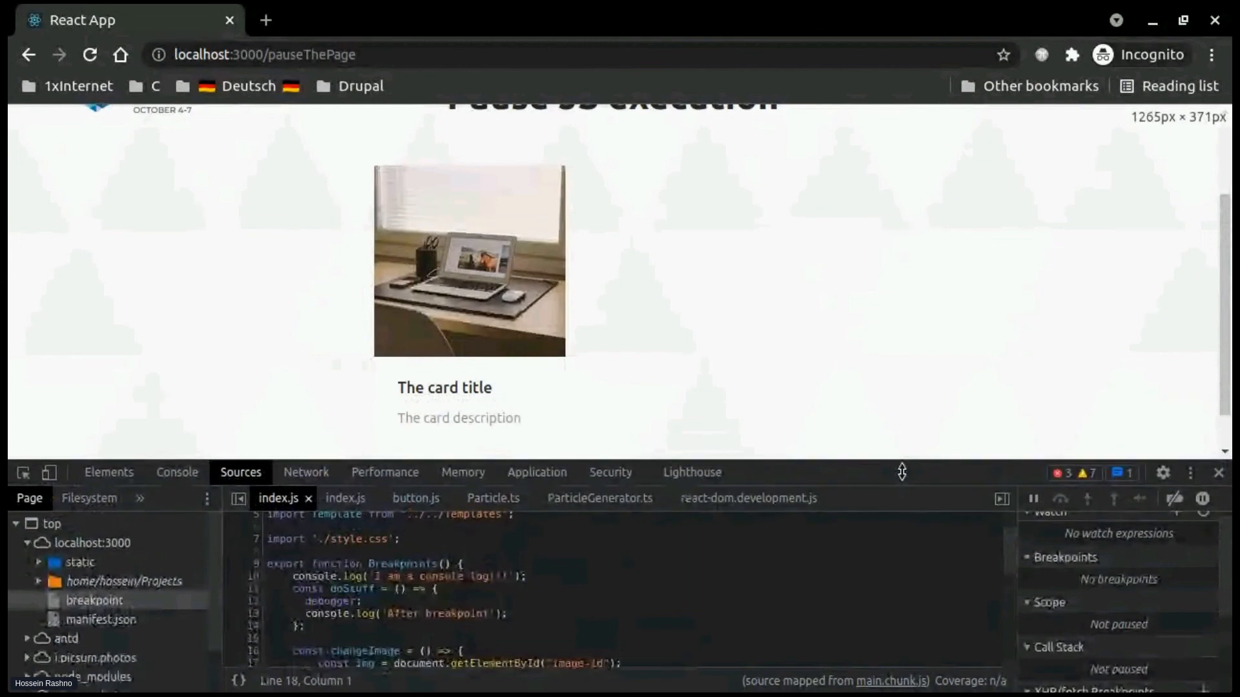
scroll(778, 321, up, 2)
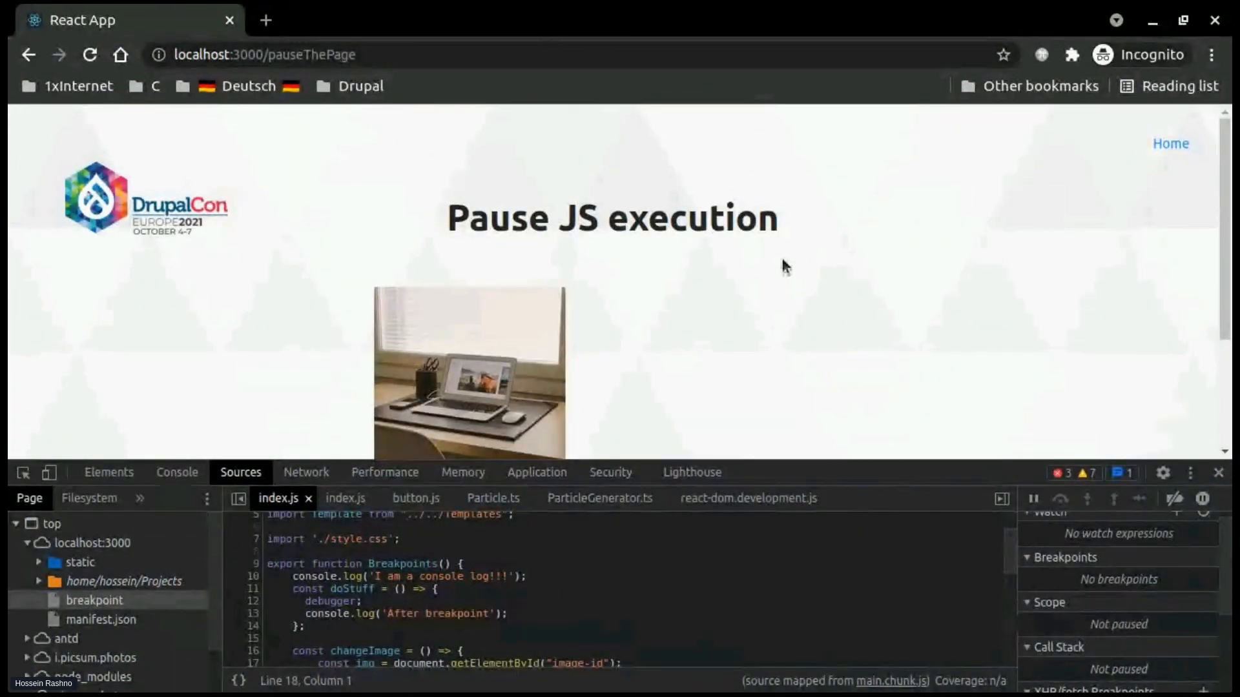
scroll(695, 384, down, 2)
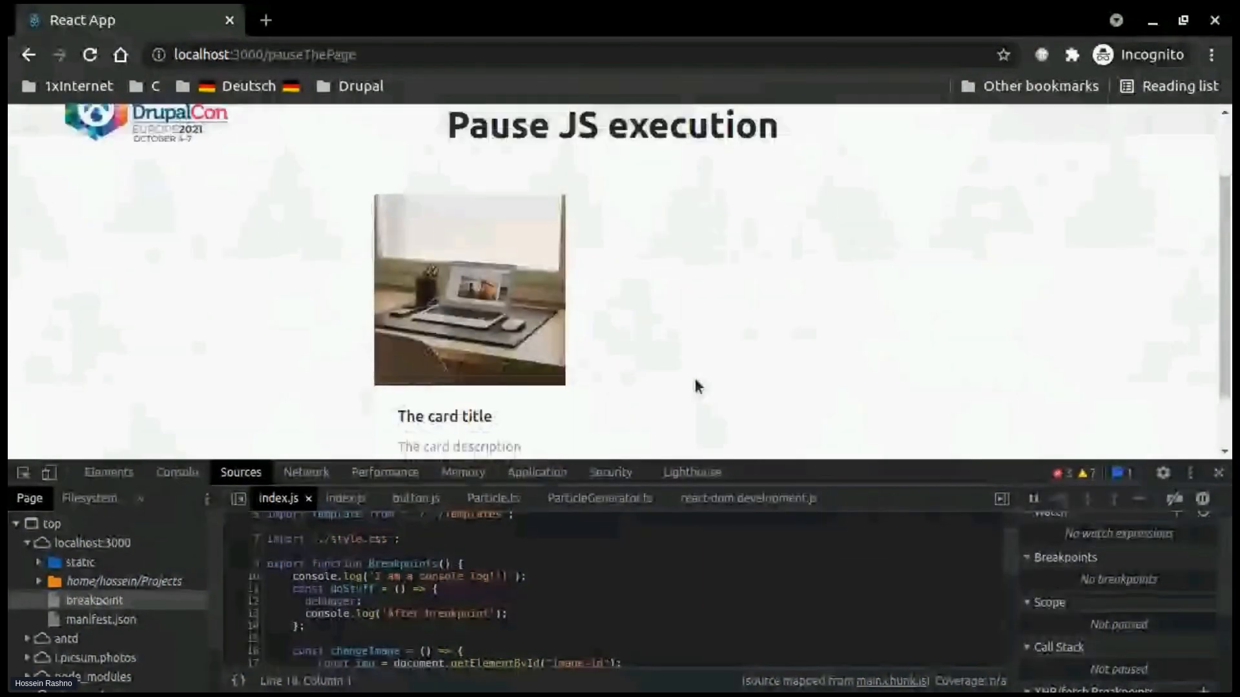
click(91, 55)
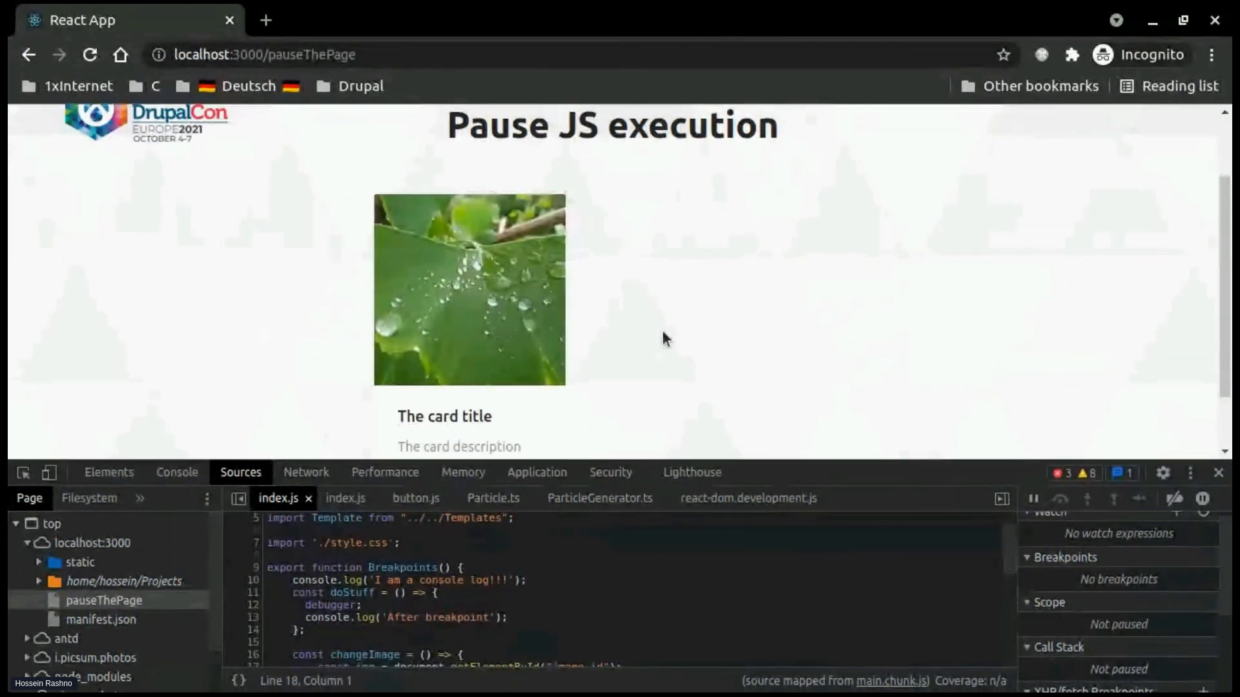
drag(805, 480, 810, 450)
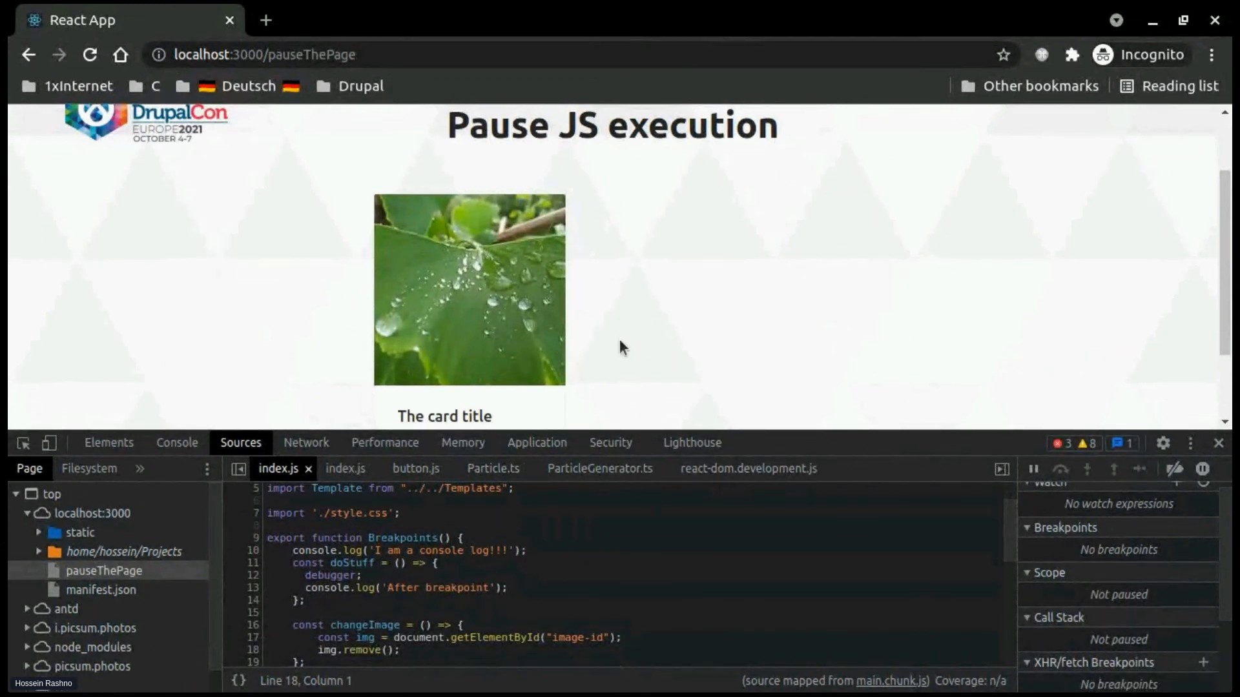
scroll(619, 339, down, 3)
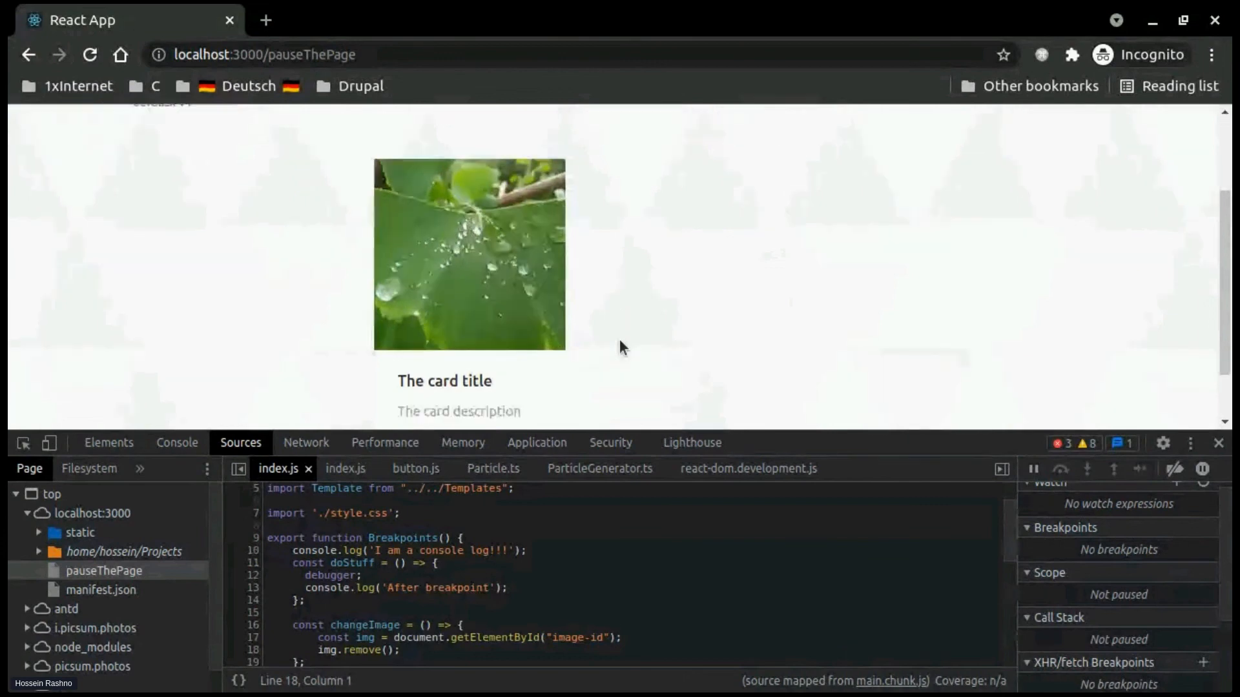
Inspect the grey mask covering the card while script execution is paused and locate its mask-div element in the DOM tree
scroll(618, 339, up, 2)
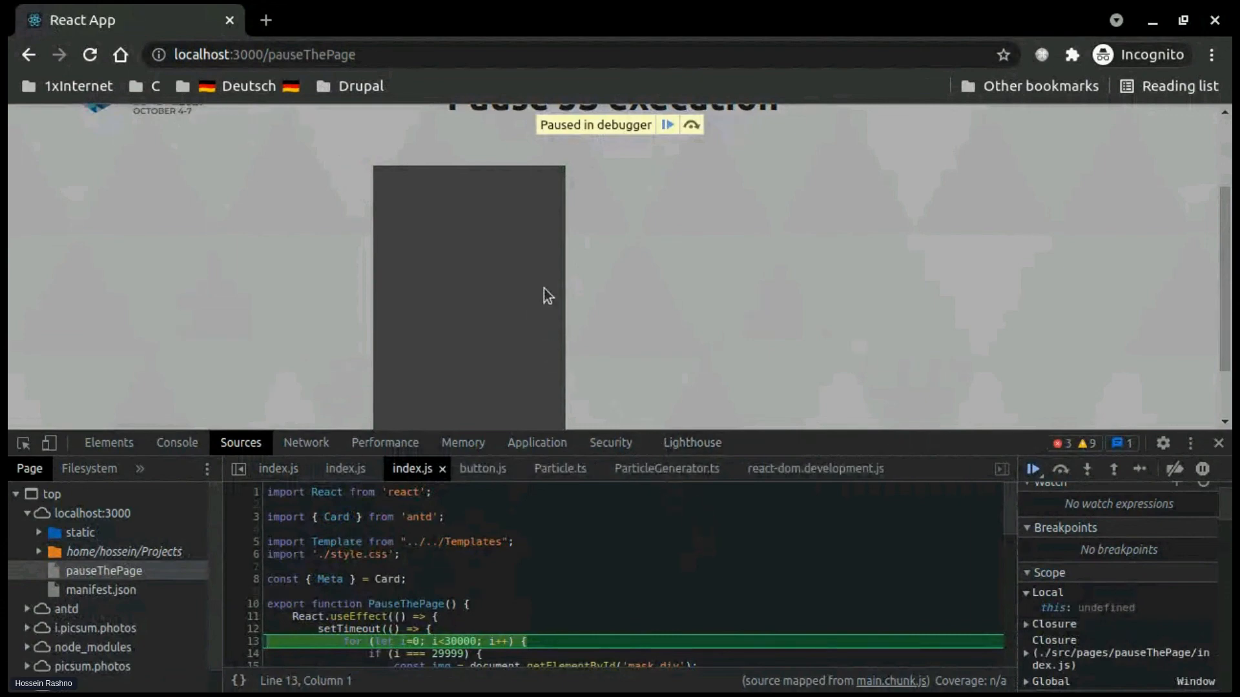
click(22, 451)
click(479, 344)
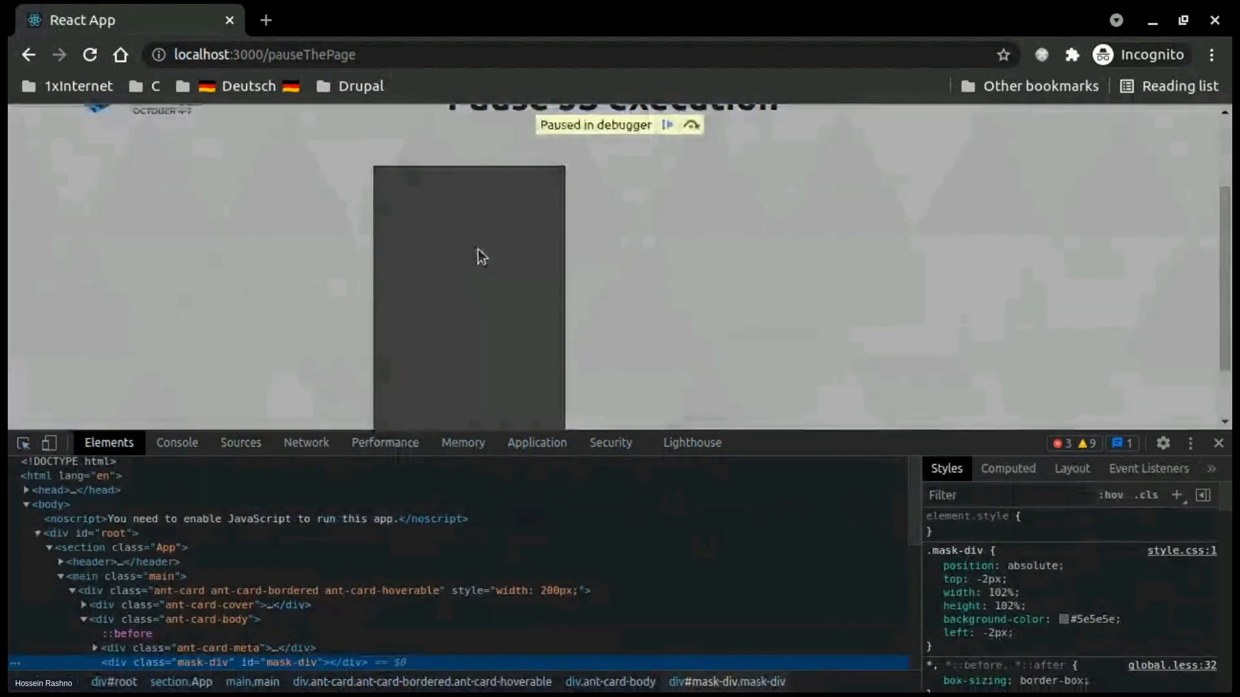
scroll(339, 608, down, 3)
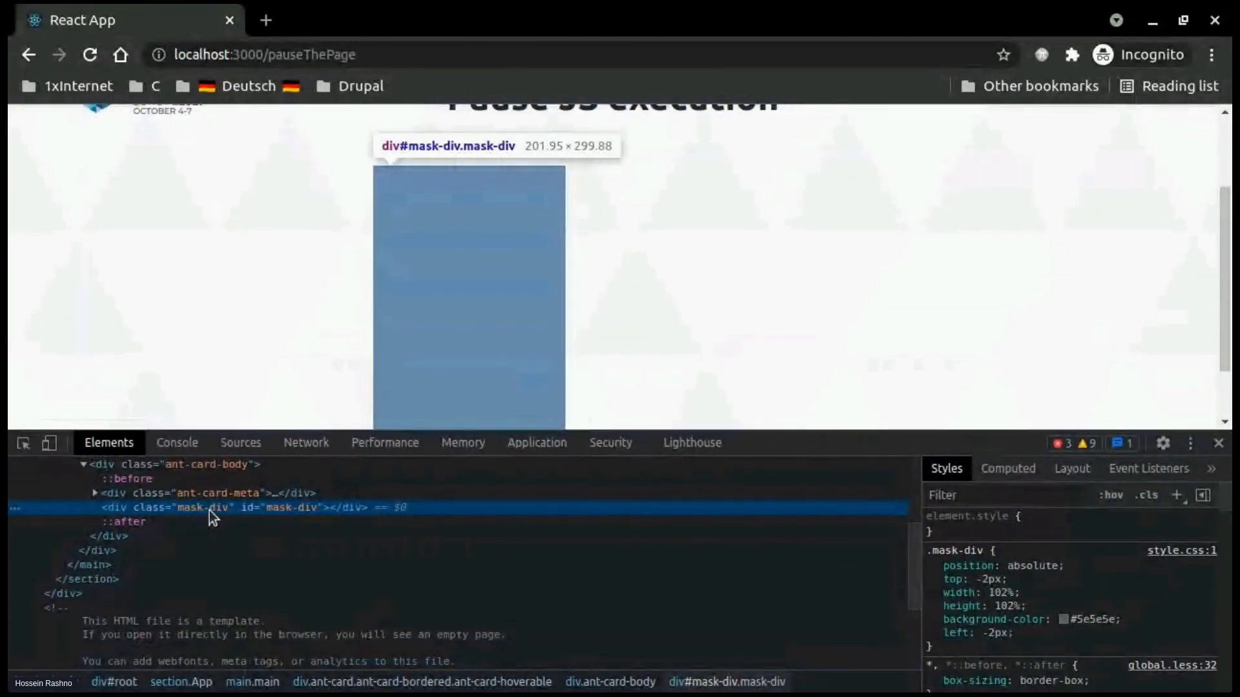
scroll(205, 521, up, 1)
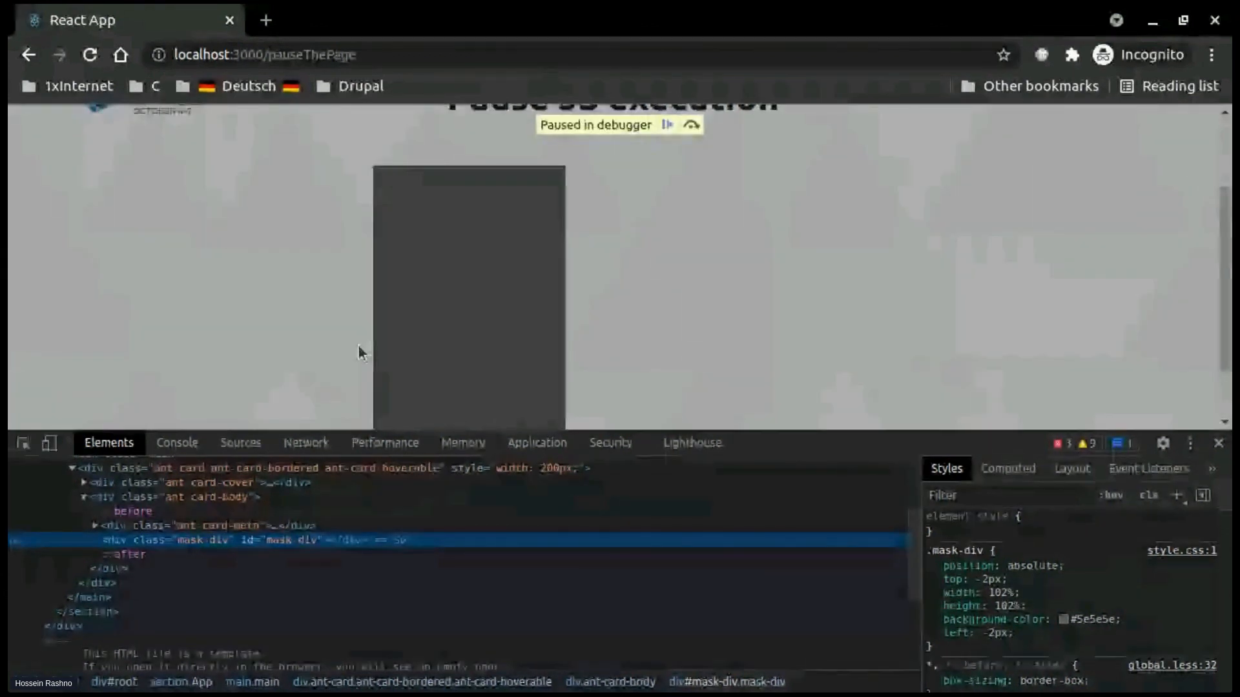
Set a break on subtree modifications for the ant-card-body div that contains the mask
click(132, 496)
right_click(129, 497)
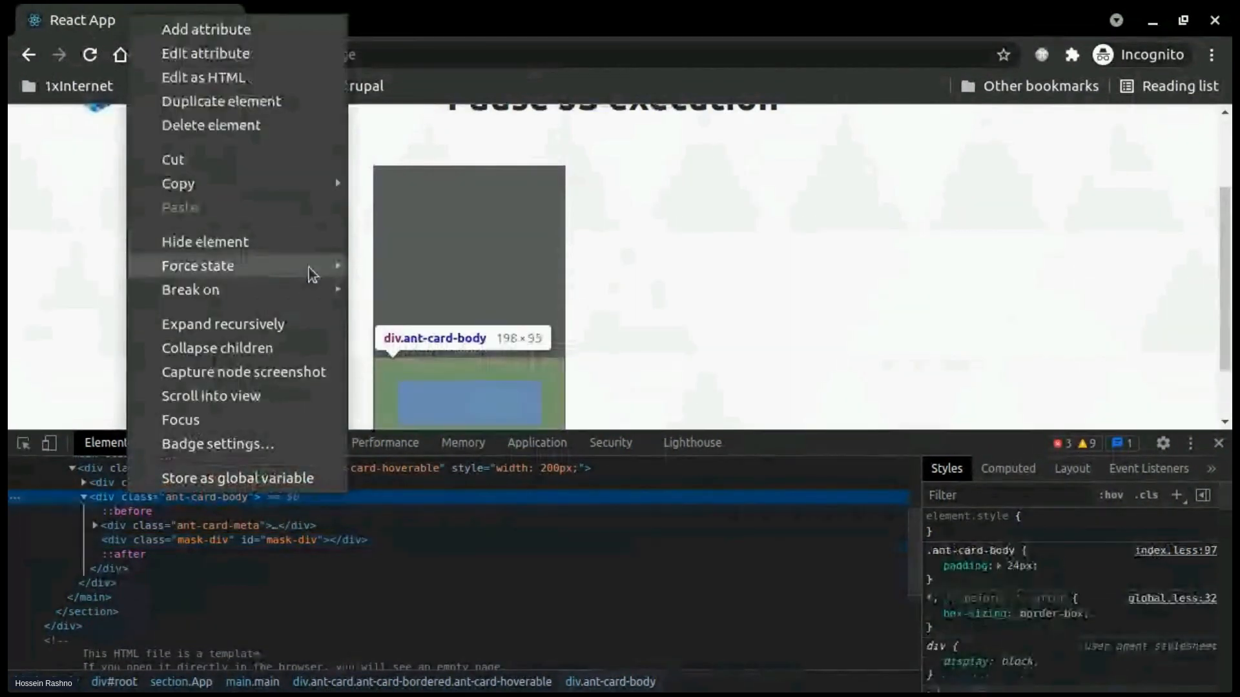
mouse_move(304, 292)
click(395, 288)
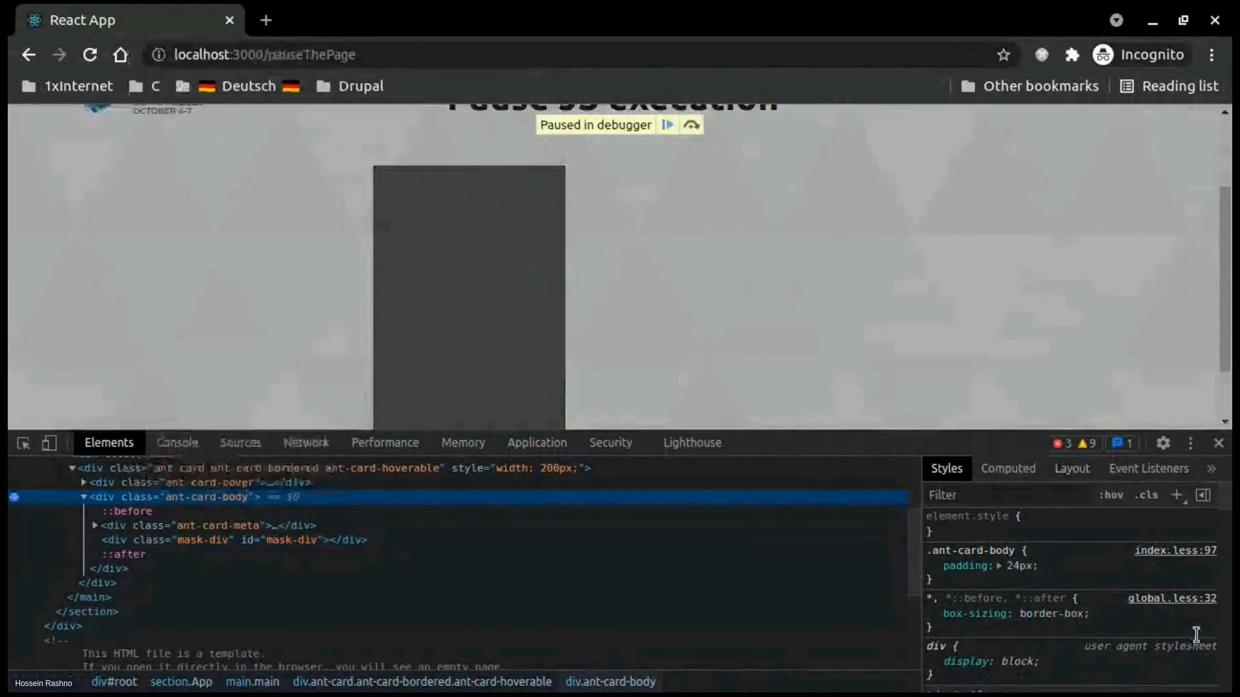
Resume the script in Sources to hit the DOM breakpoint, review the img.remove() line and resume execution again
click(240, 444)
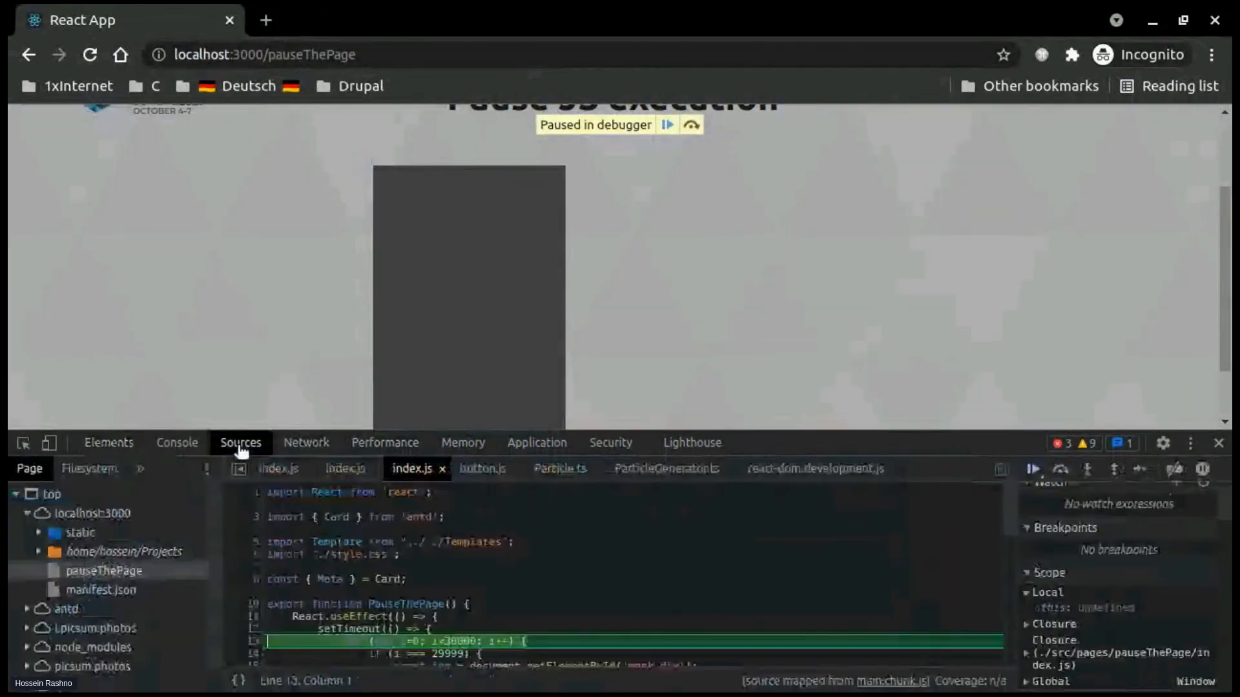
click(1034, 469)
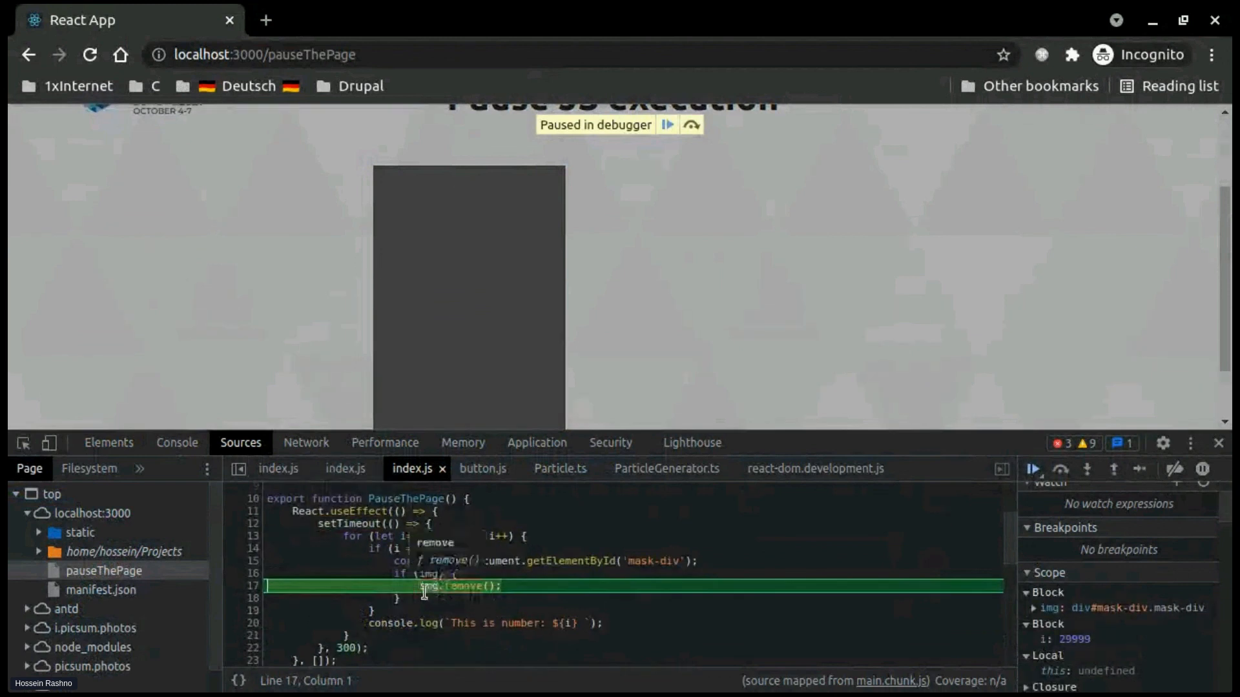
mouse_move(421, 591)
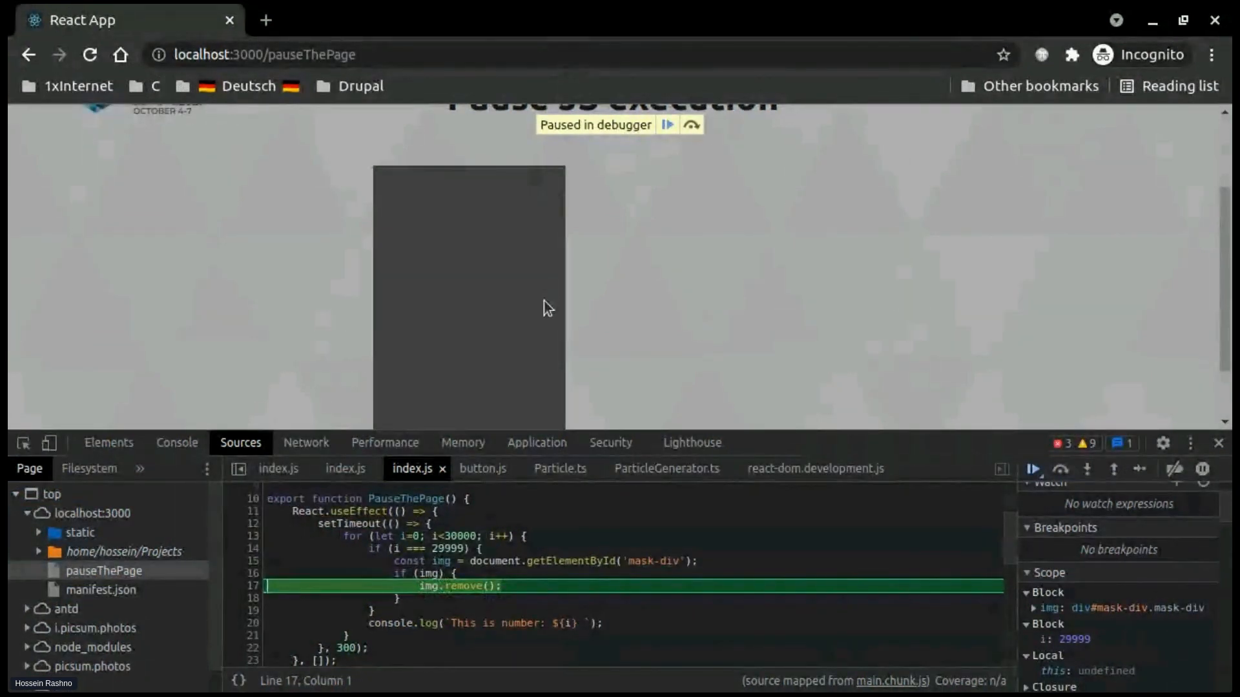
click(1032, 470)
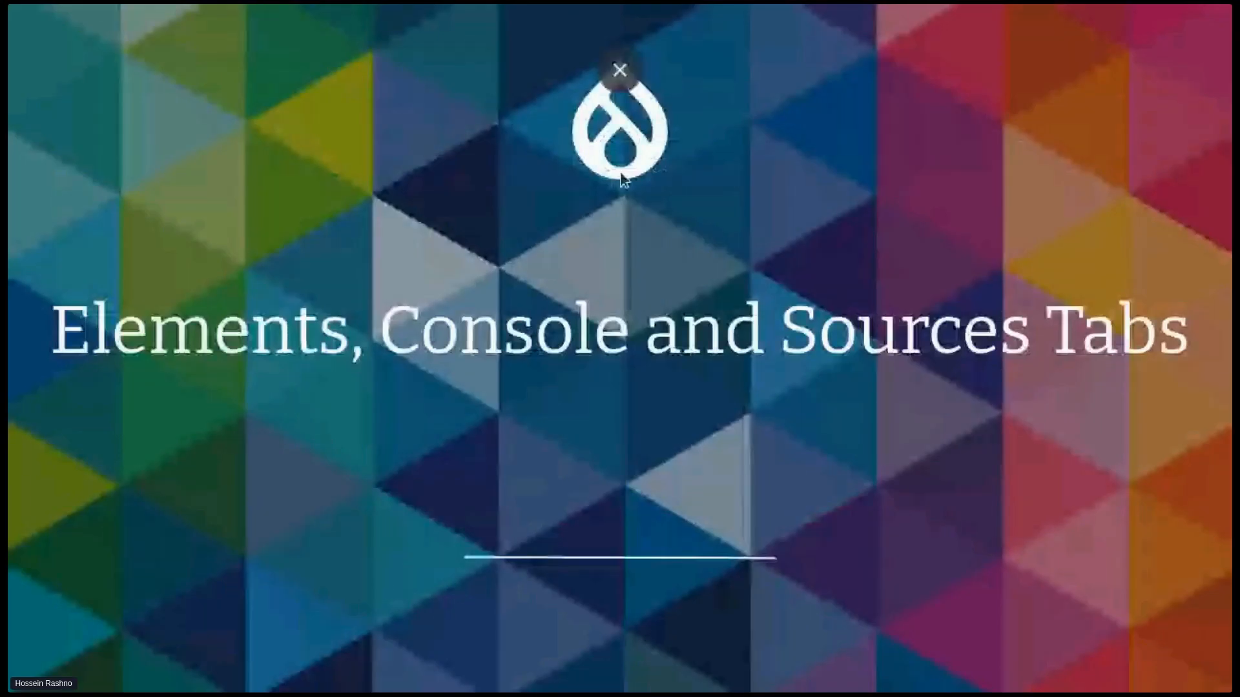
Advance the presentation to the "And many more tabs" slide, and enlarge the developer tools back in Chrome
key(Right)
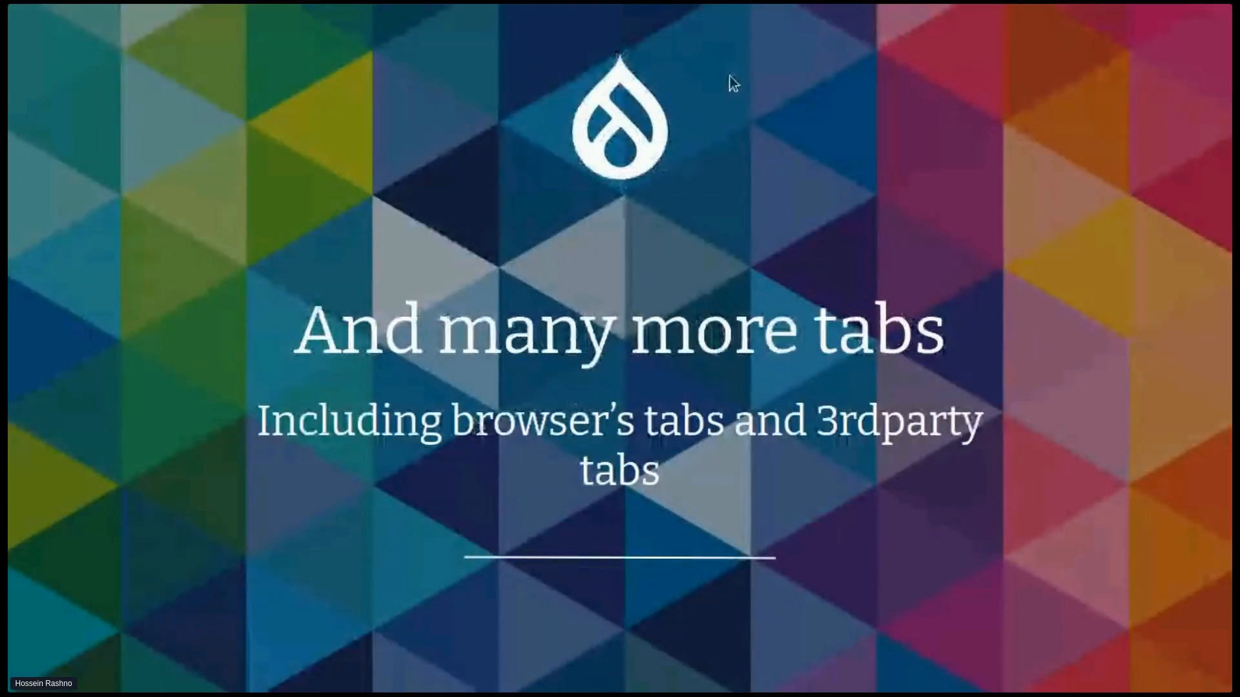
key(alt+Tab)
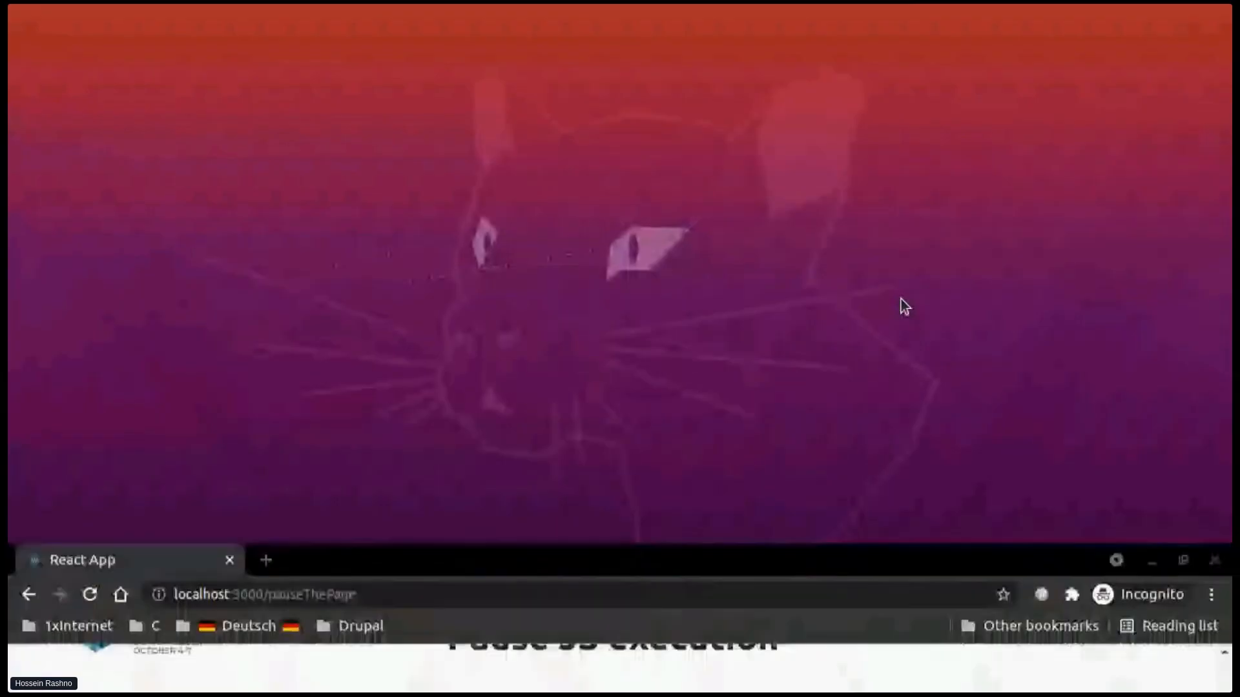
drag(1018, 443, 1019, 380)
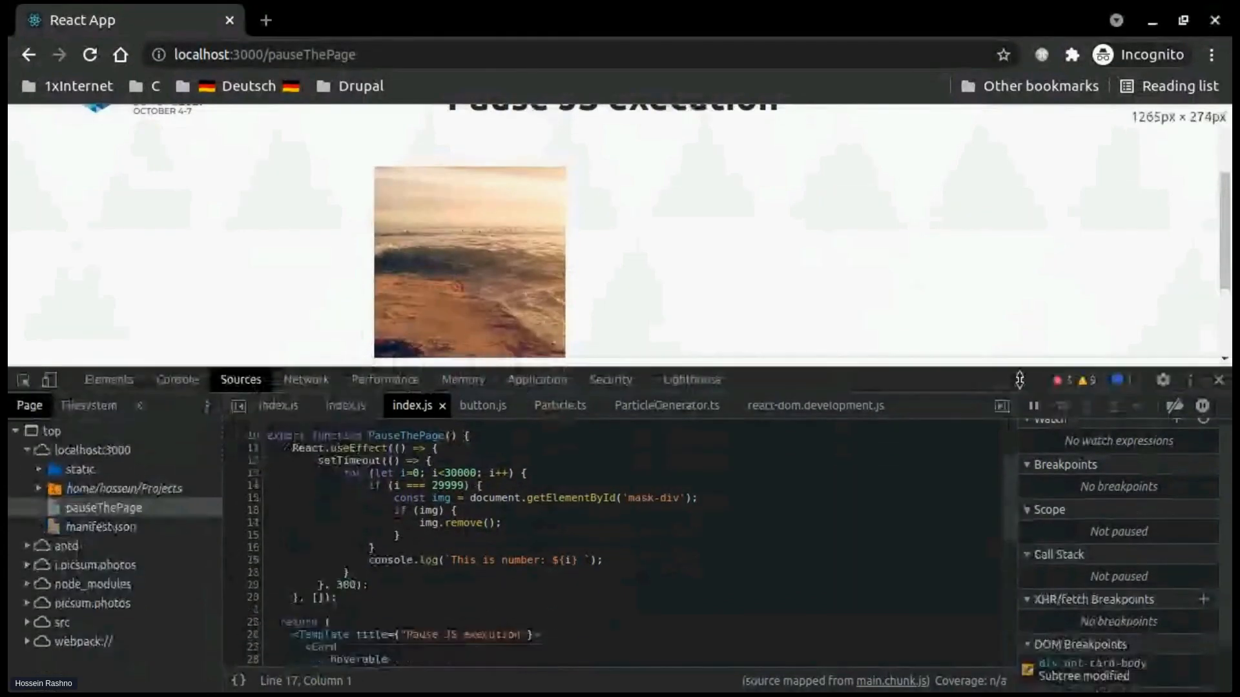
Look through the list of additional developer tools, from Animations to What's New, and close it
click(1191, 388)
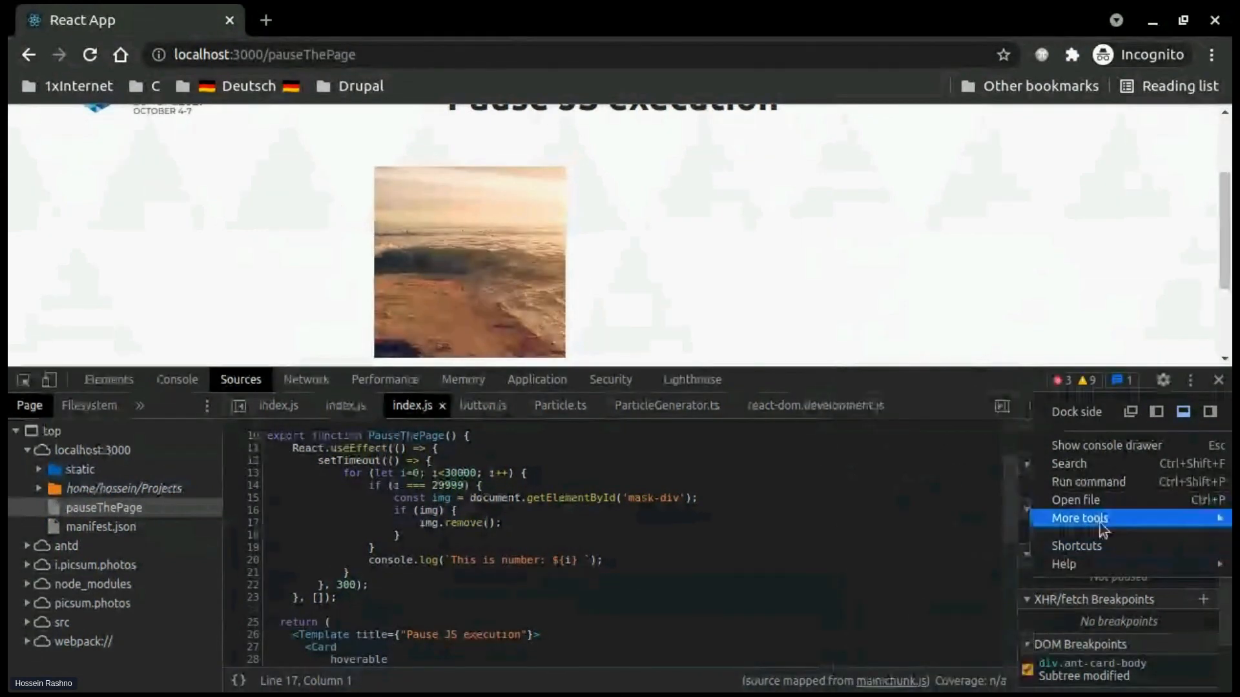
mouse_move(1099, 523)
scroll(897, 458, down, 2)
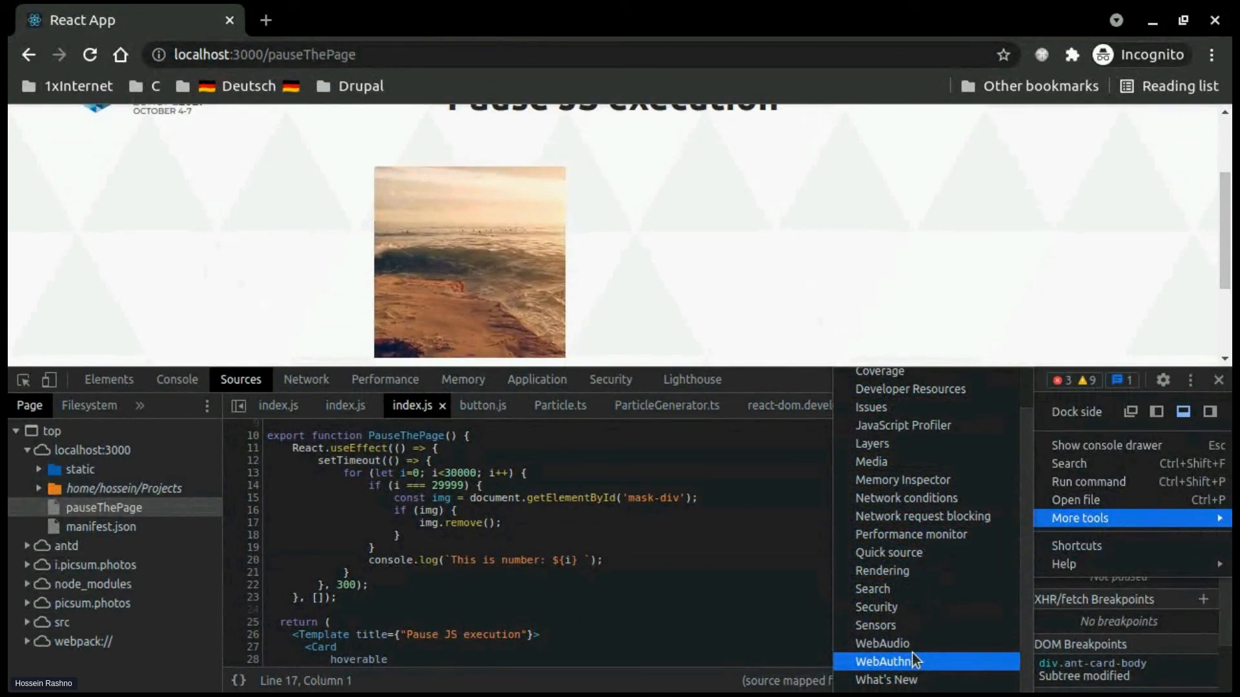
scroll(889, 464, up, 2)
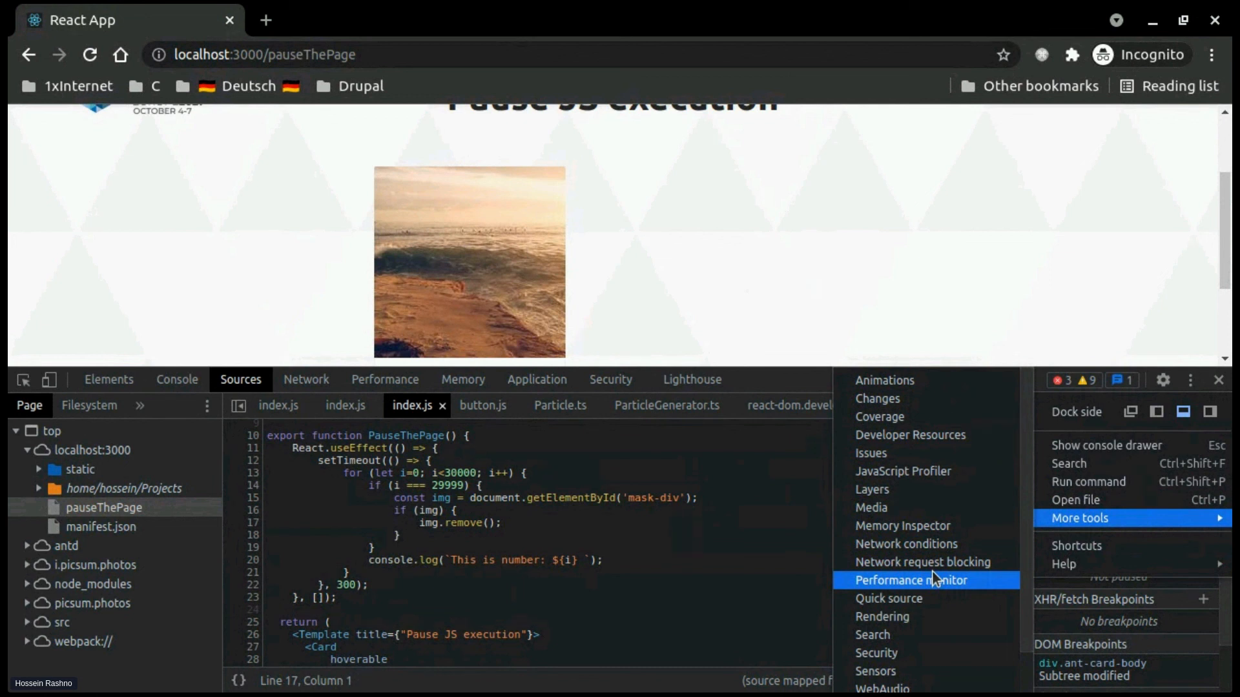
click(738, 375)
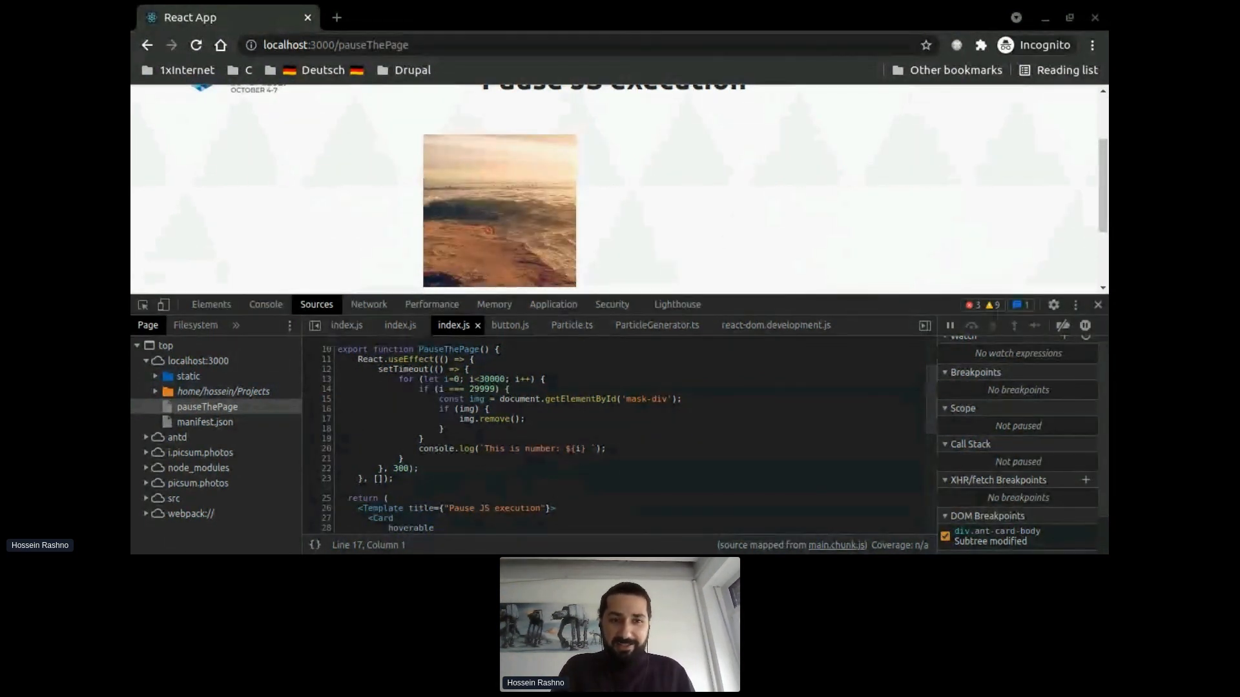
Switch to the presentation, go back to the slide introducing the speakers, and return to the browser
key(alt+Tab)
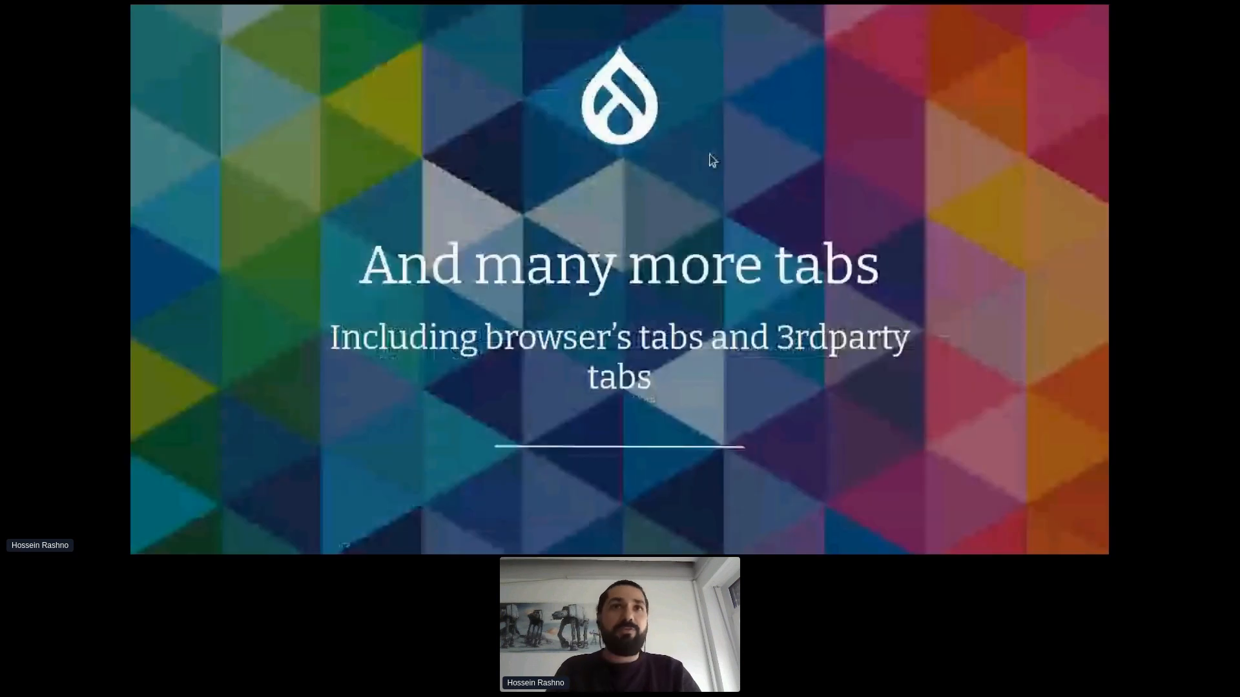
key(Left)
key(Left)
key(Left)
key(Left)
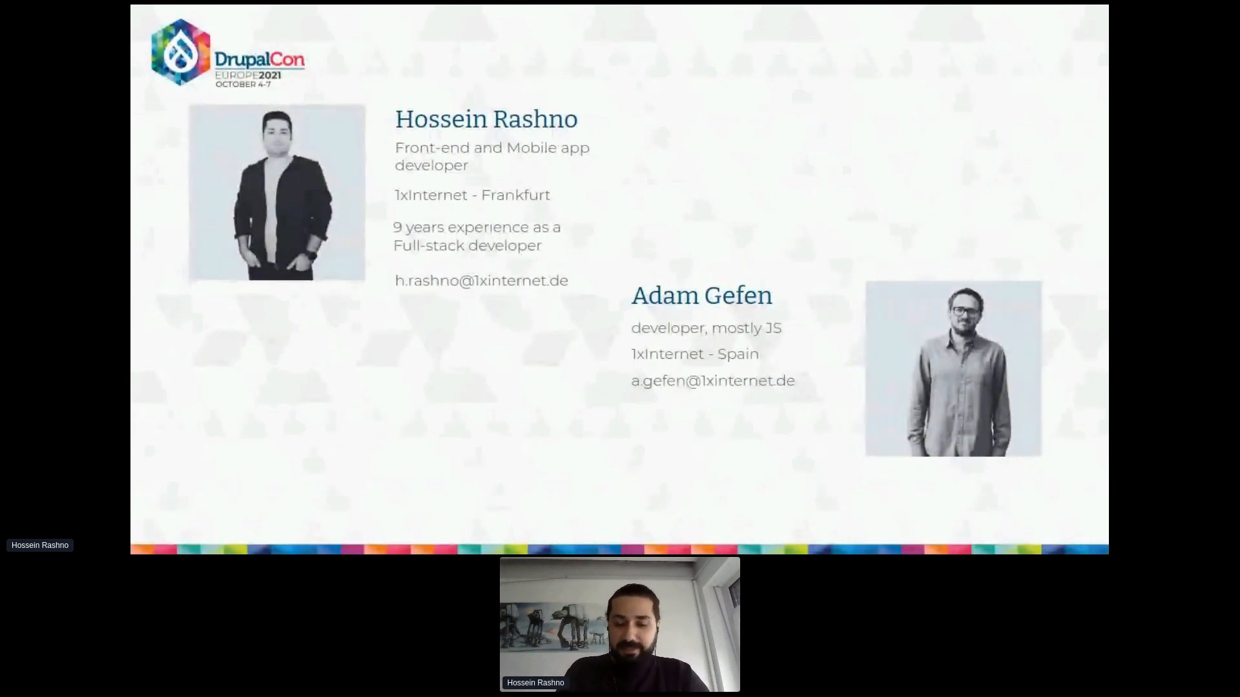
key(ctrl+alt+Down)
key(ctrl+alt+Down)
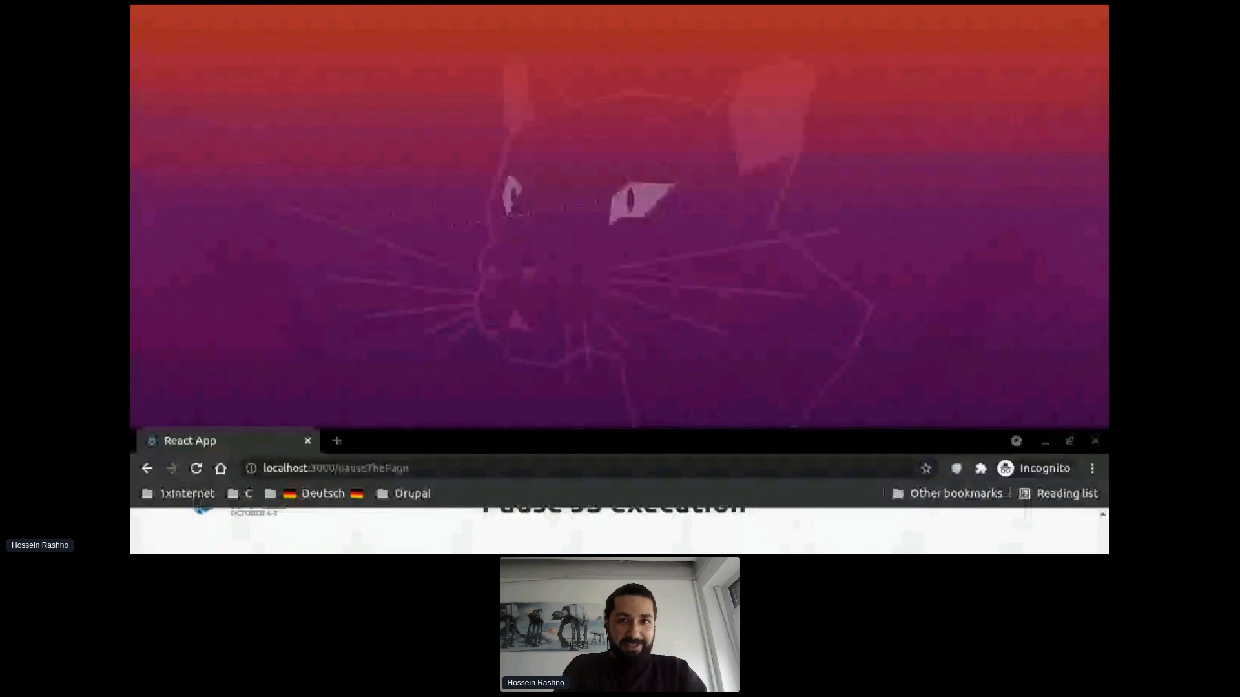